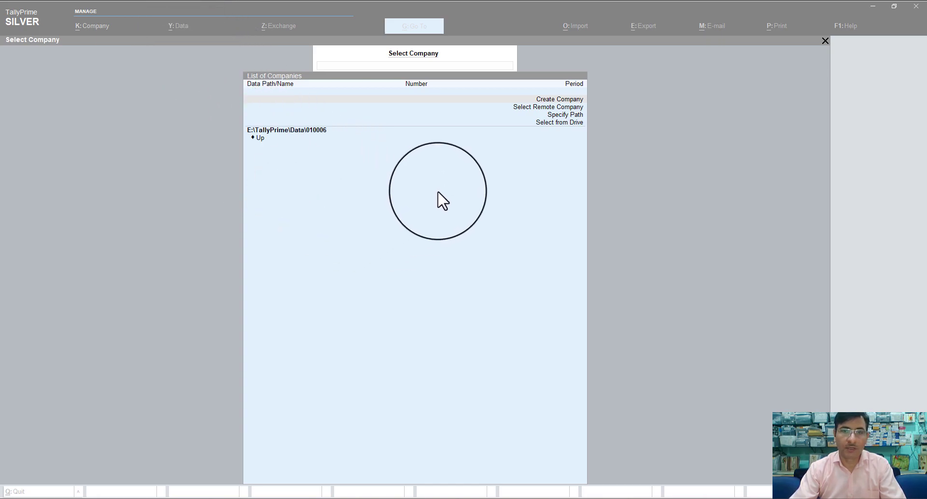
Begin creating a new company from the Select Company screen
click(545, 100)
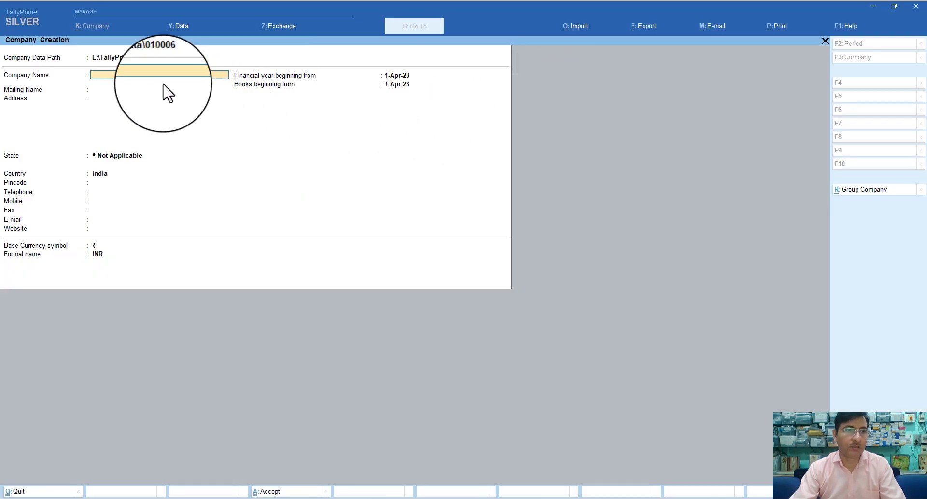
Point the company data path to E:\TallyPrime\Data and bring up File Explorer
click(128, 58)
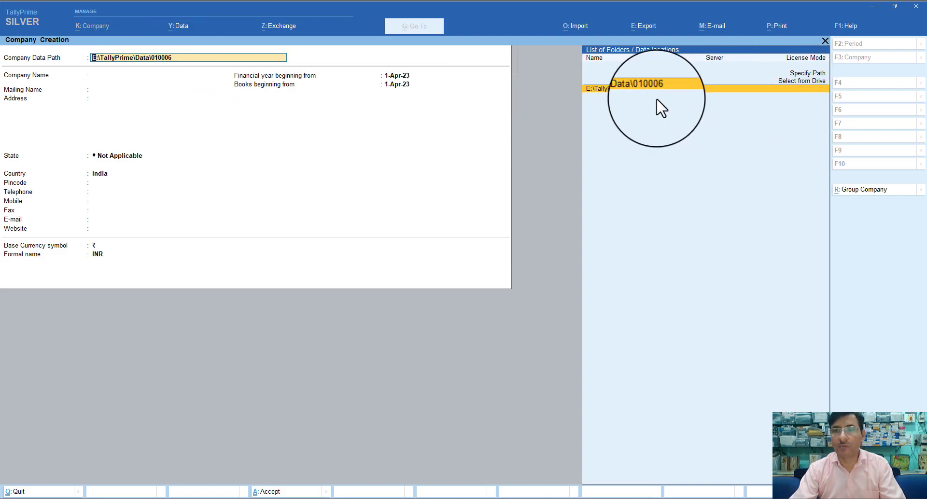
click(801, 80)
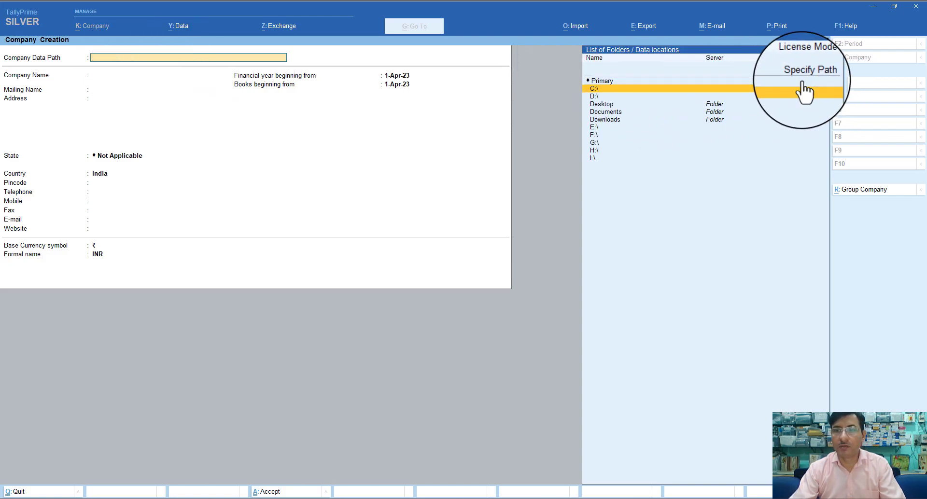
click(594, 127)
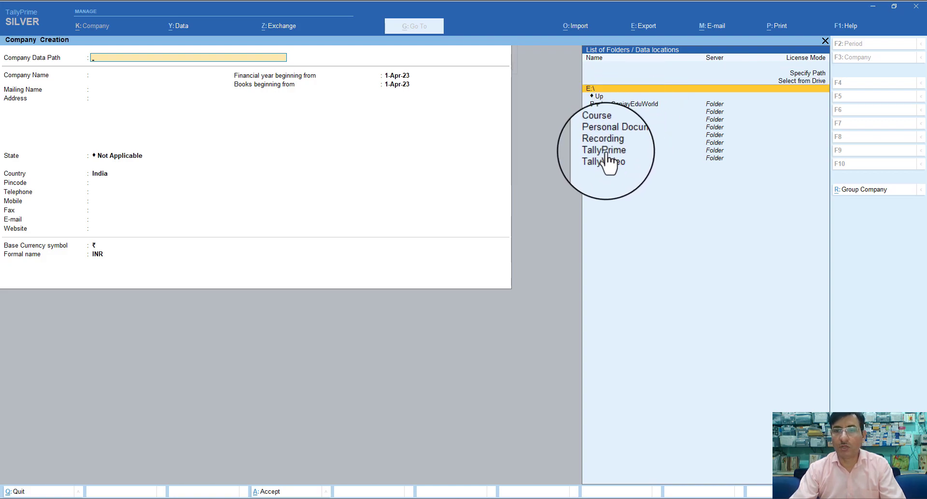
click(609, 150)
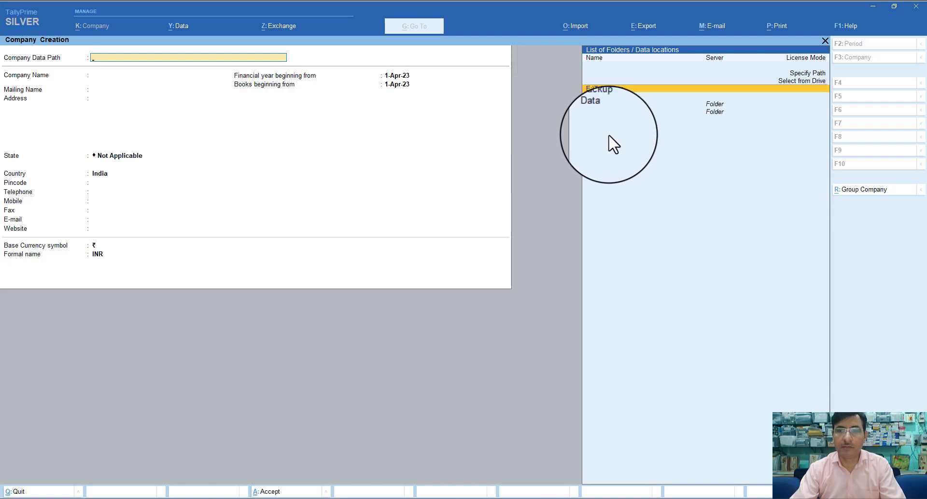
click(596, 115)
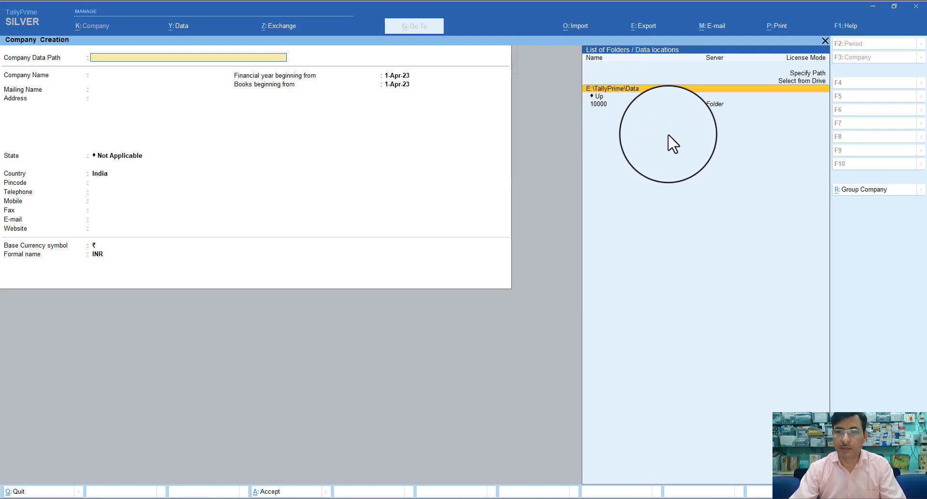
key(Return)
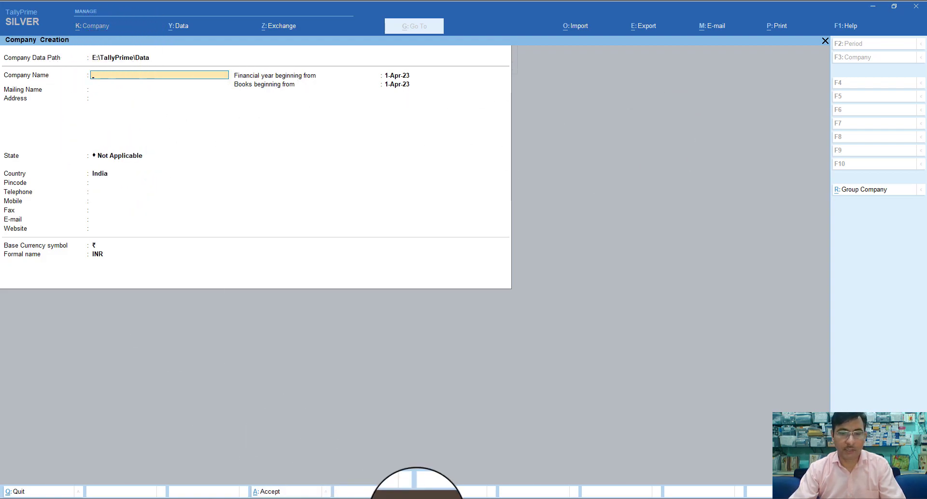
key(super+e)
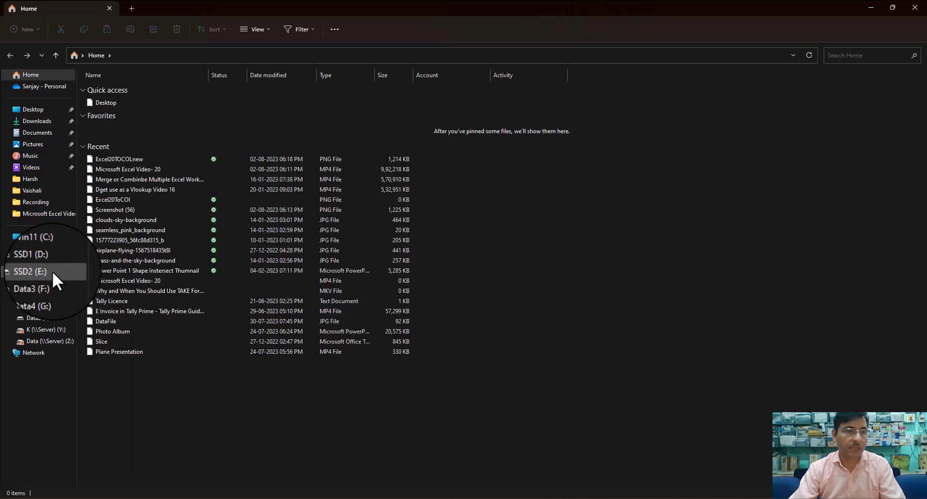
Permanently delete the 10000 folder in E:\TallyPrime\Data, then close Explorer
click(40, 272)
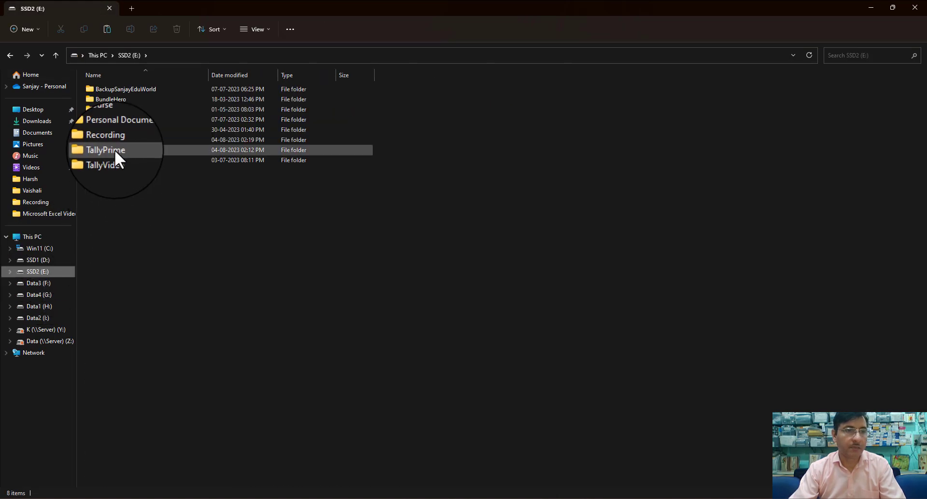
double_click(117, 150)
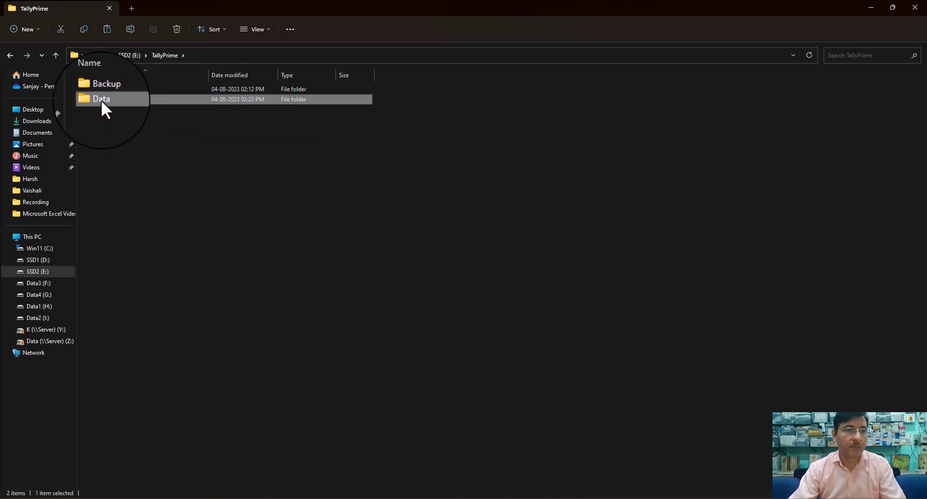
double_click(104, 101)
click(100, 90)
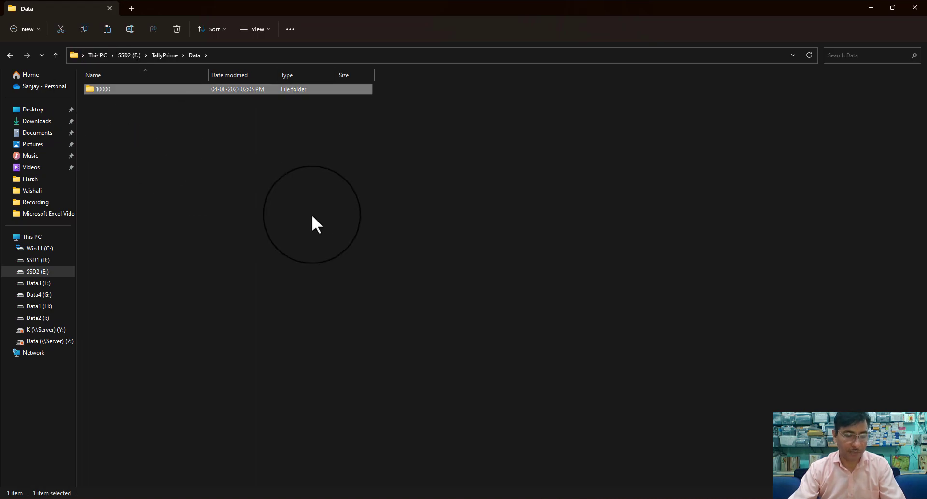
key(shift+Delete)
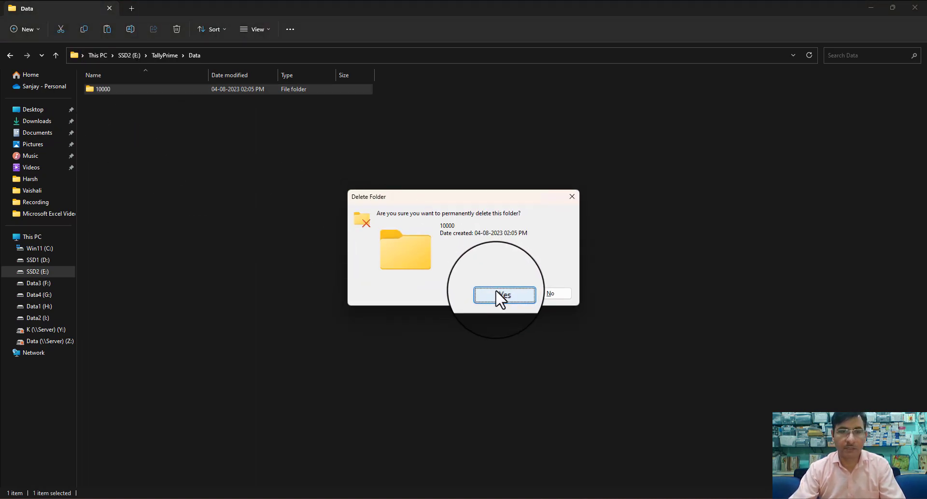
click(497, 293)
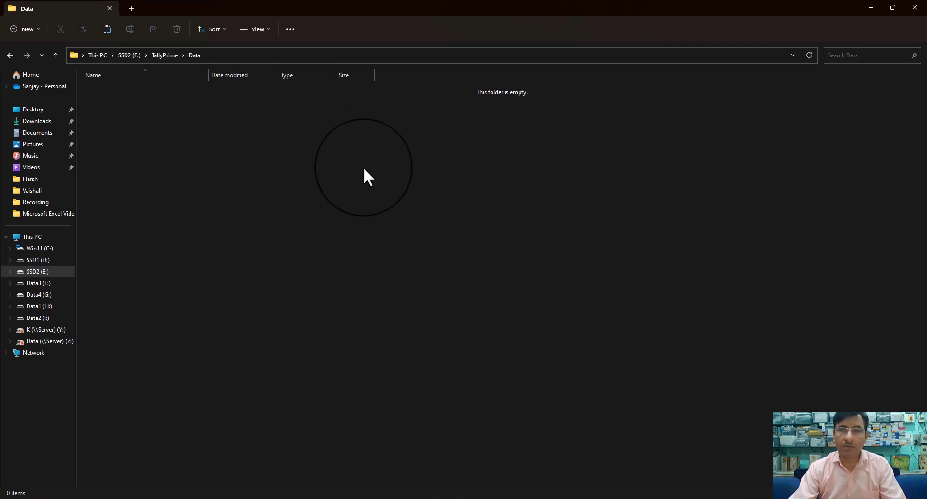
click(914, 8)
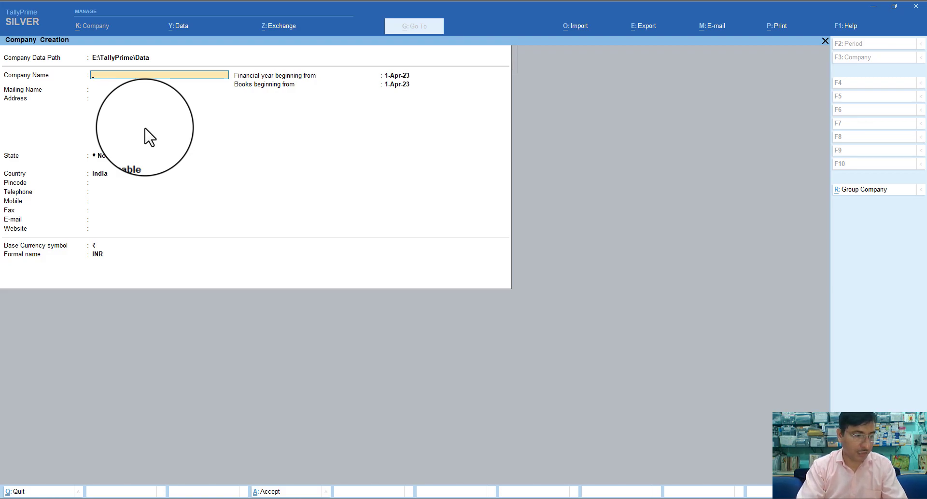
Enter Bengal Traders as company name, keep the mailing name, and add two address lines
text(Ben)
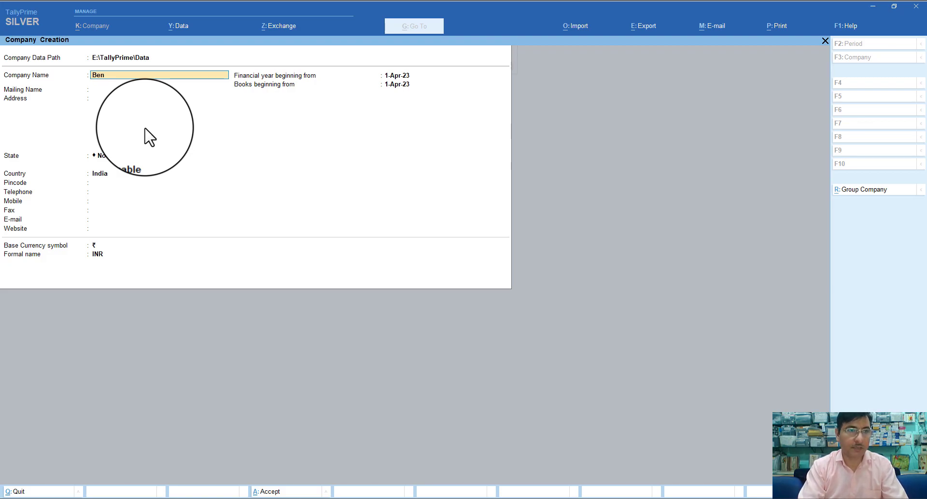
text(gal T)
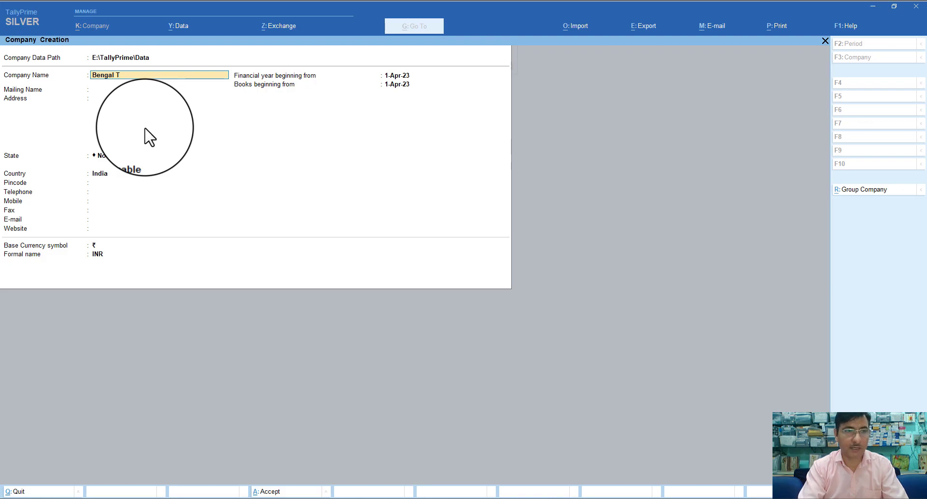
text(raders)
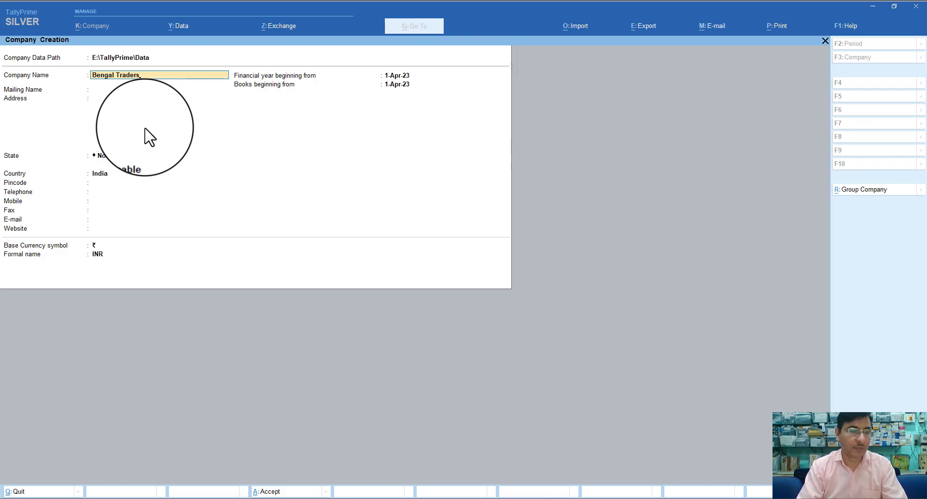
key(Return)
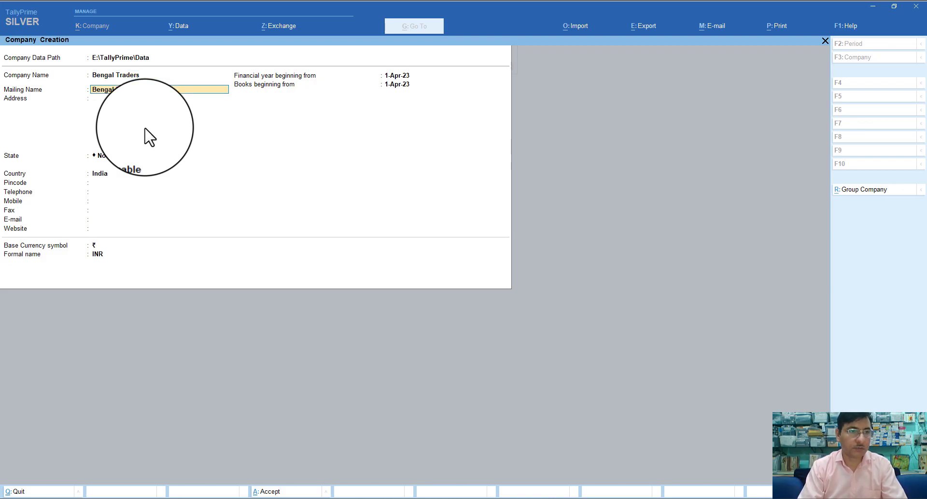
key(Return)
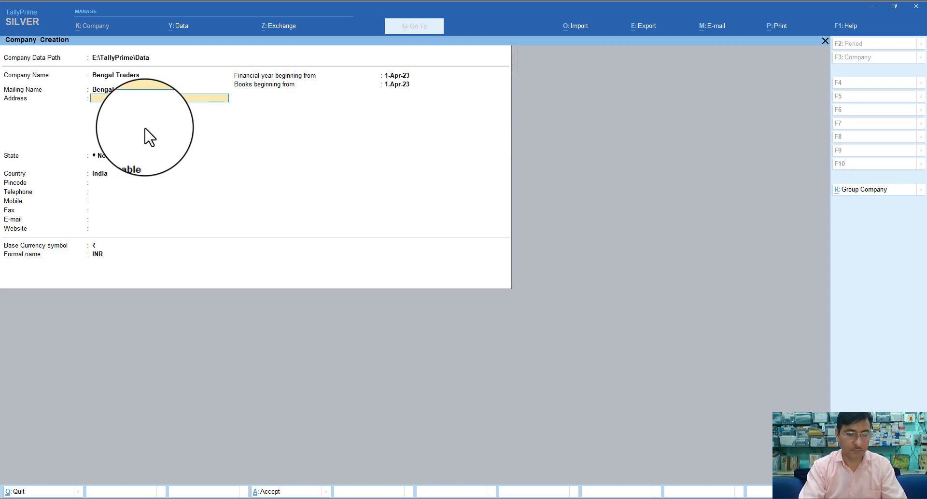
text(N)
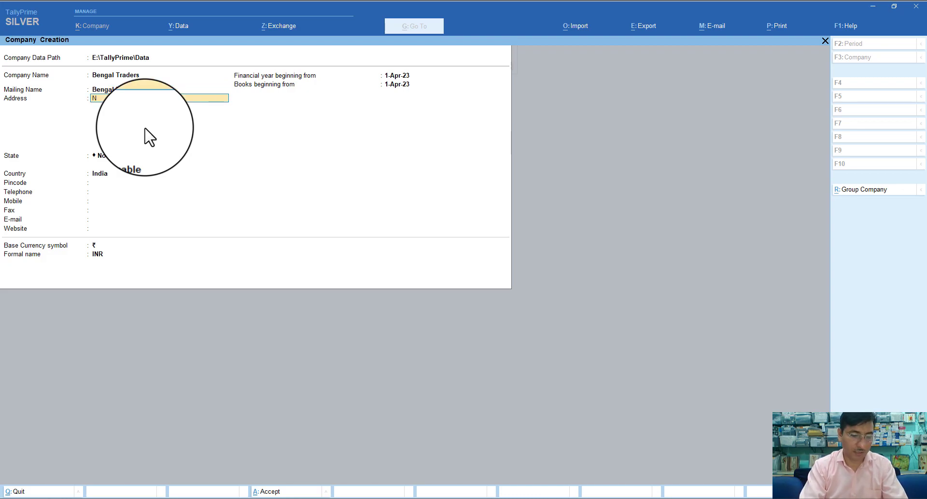
text(. S)
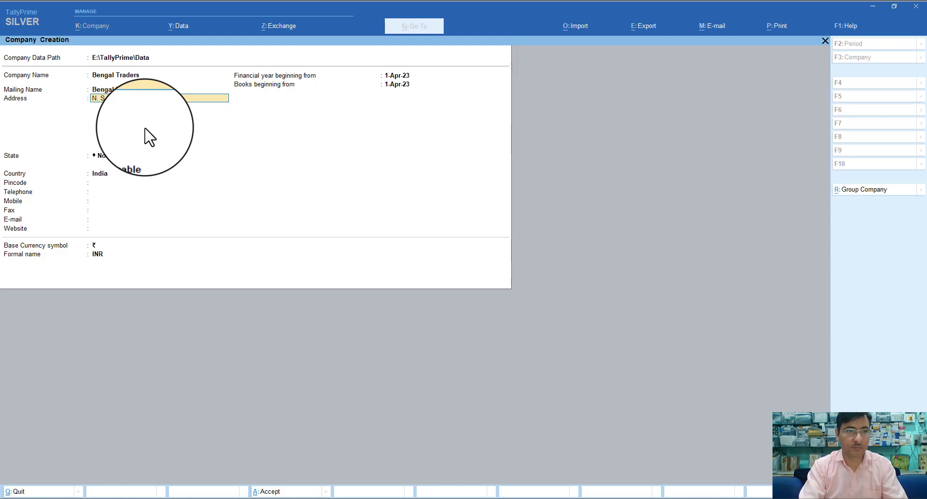
key(Return)
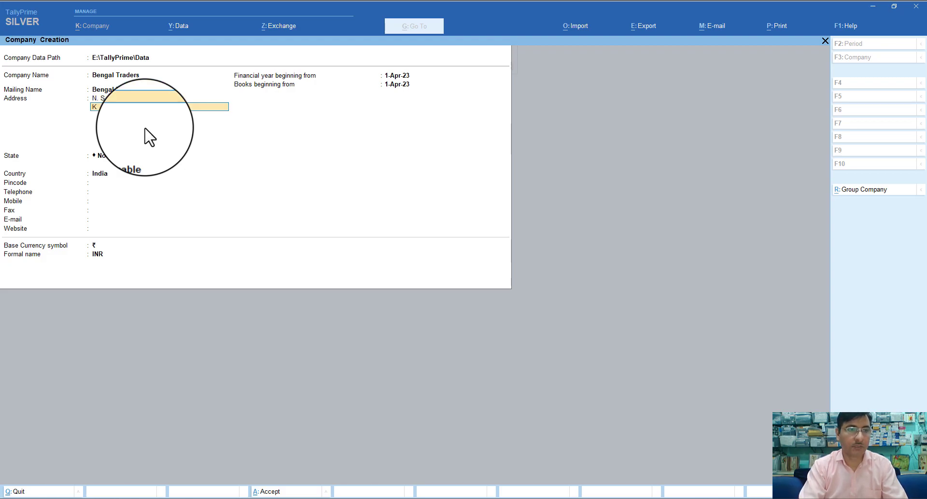
text(Ko)
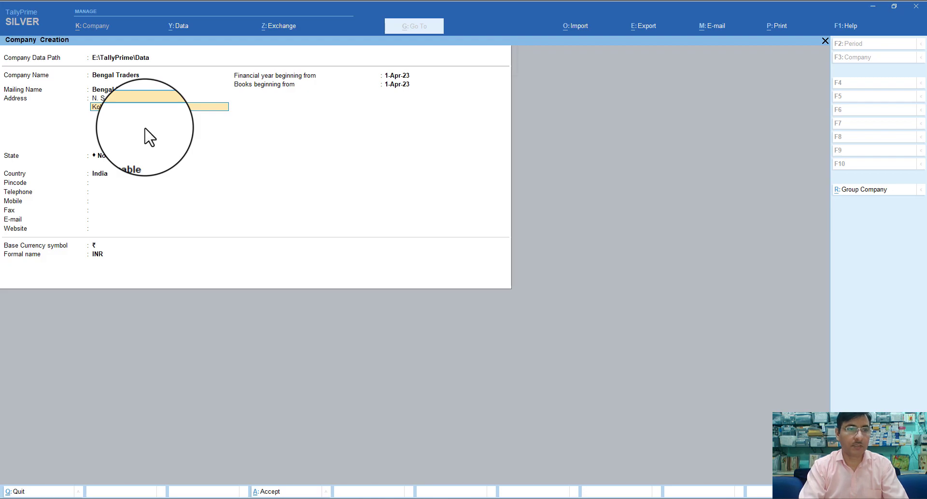
key(Return)
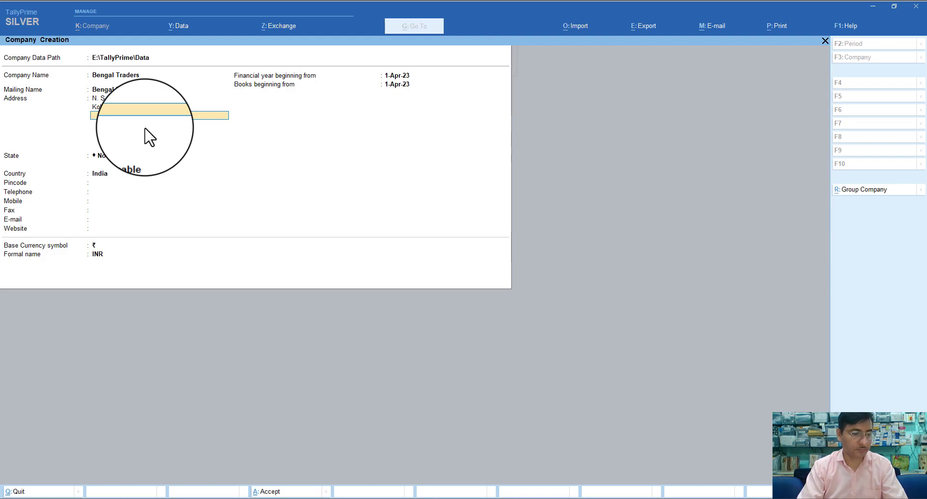
key(Return)
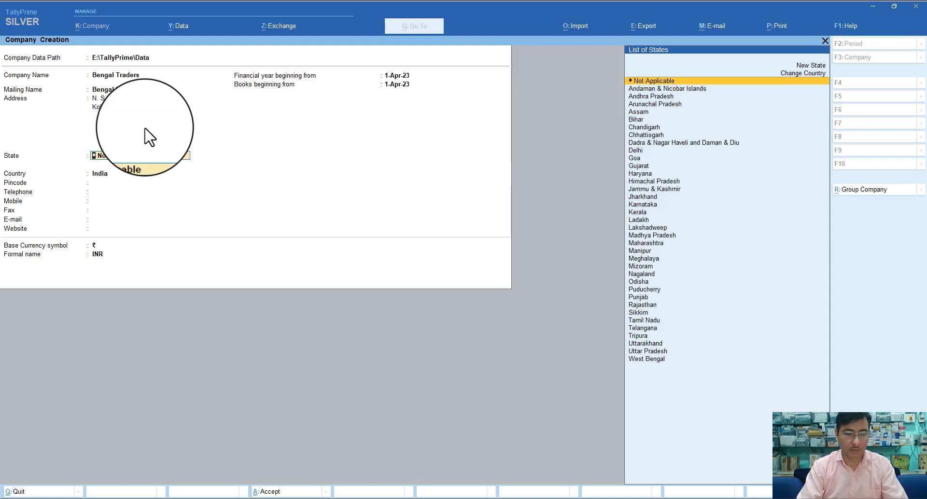
Set the state to West Bengal and enter the pincode, telephone and mobile numbers
text(W)
key(Return)
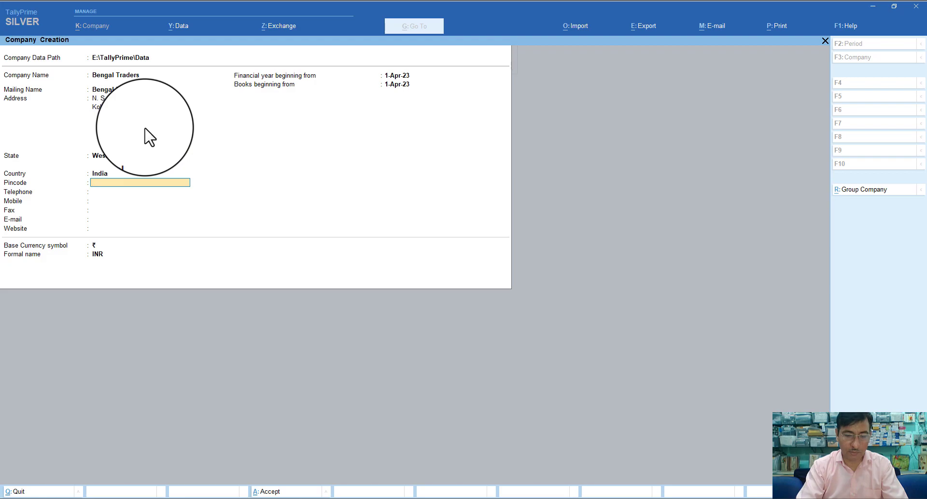
text(7000)
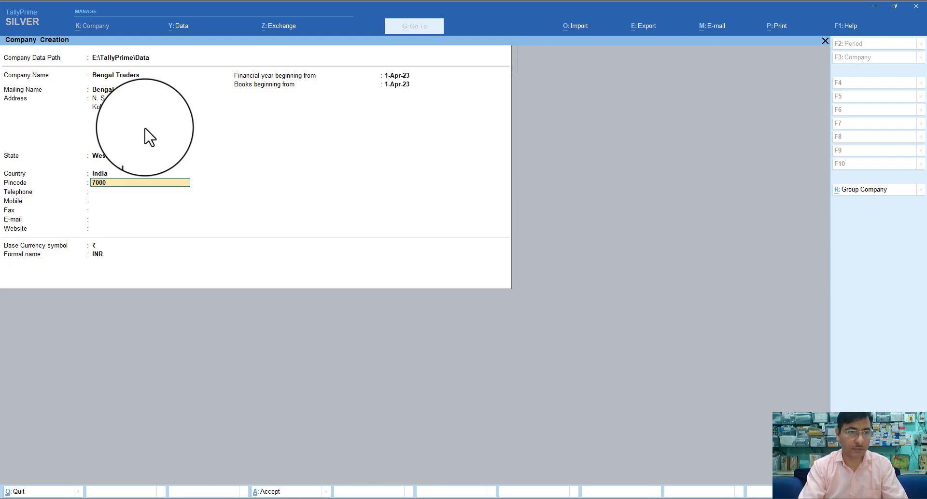
text(74)
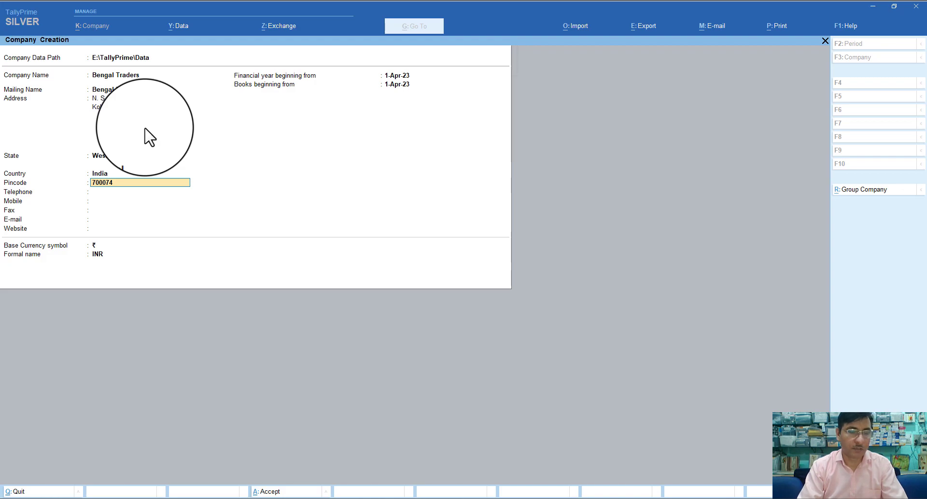
key(Return)
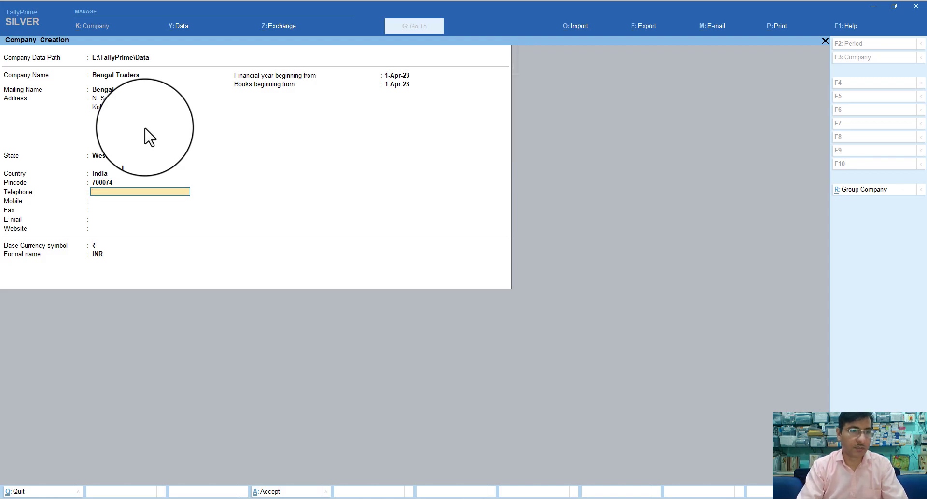
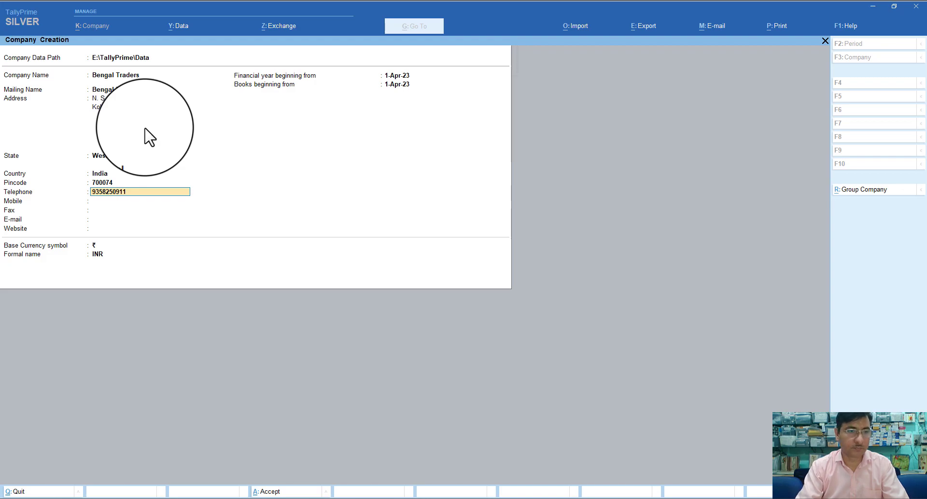
key(Return)
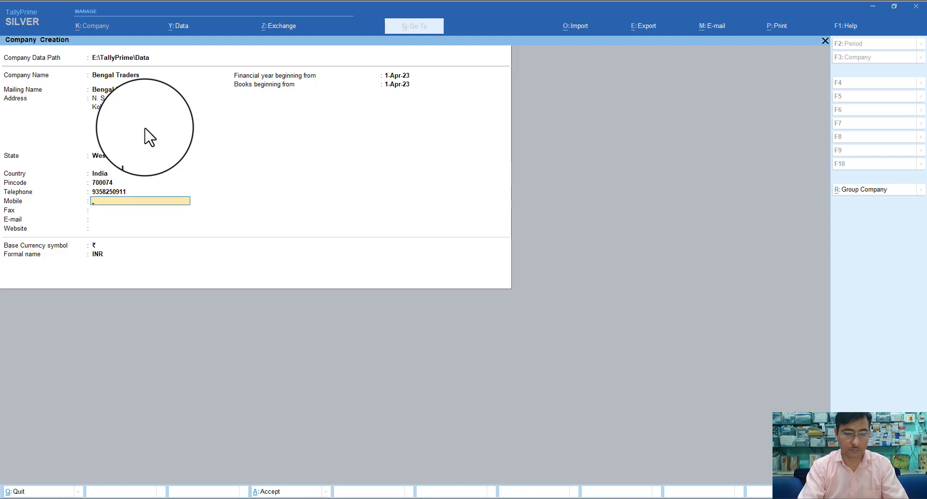
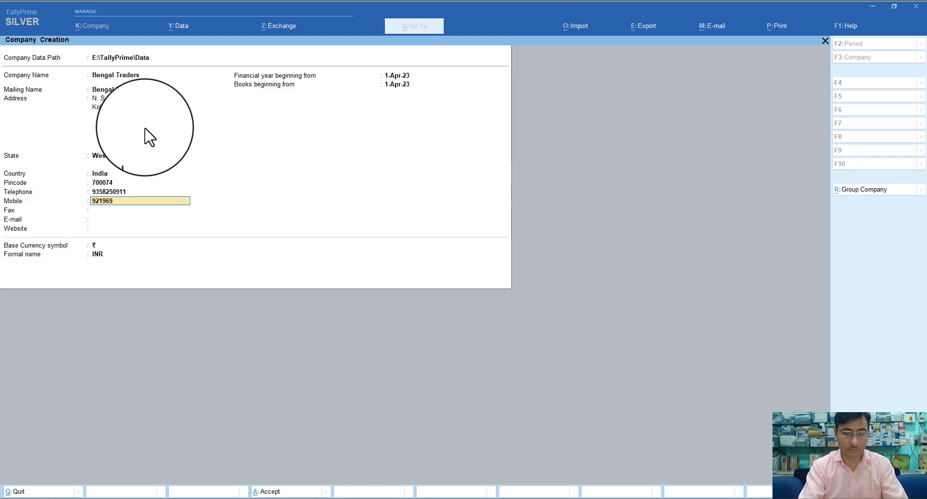
key(Return)
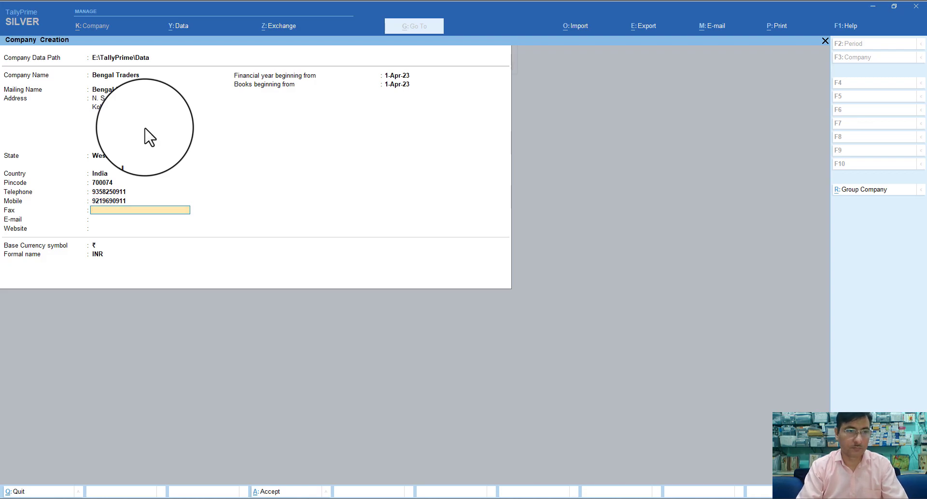
key(Return)
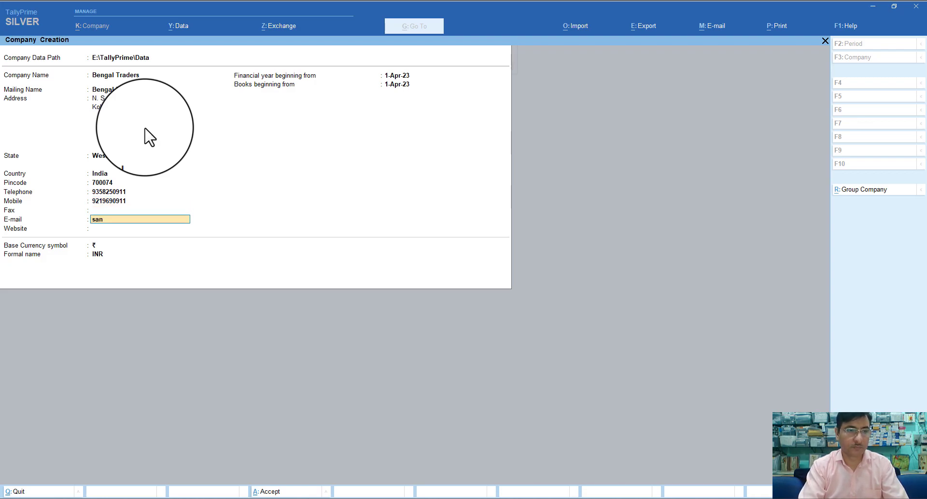
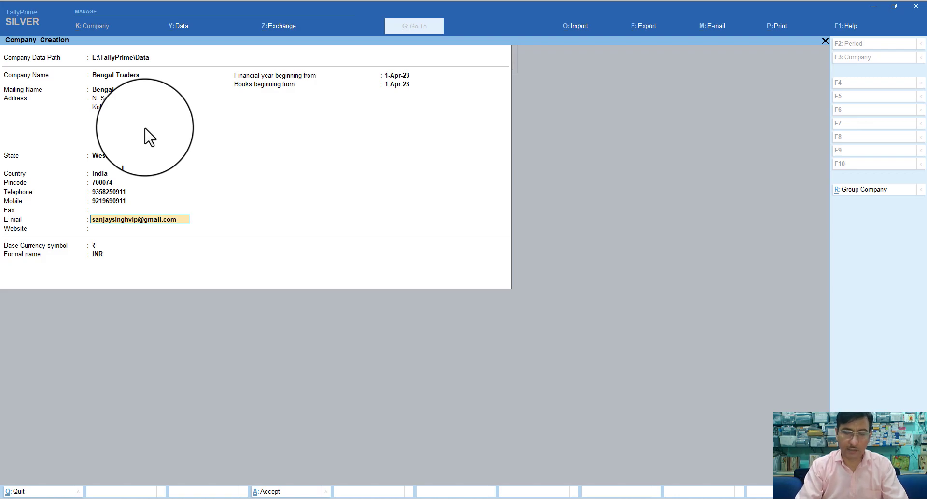
Fill in the e-mail and website, keep the 1-Apr-23 dates, and save the company
key(Return)
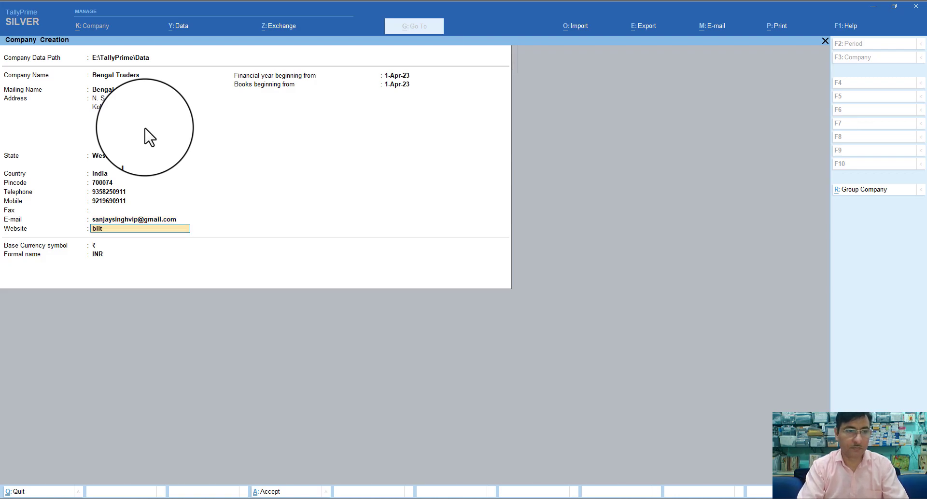
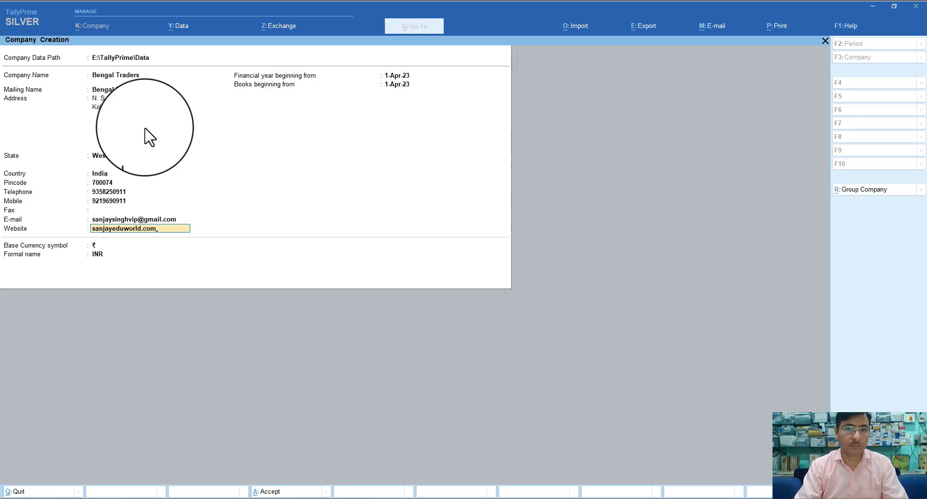
key(Return)
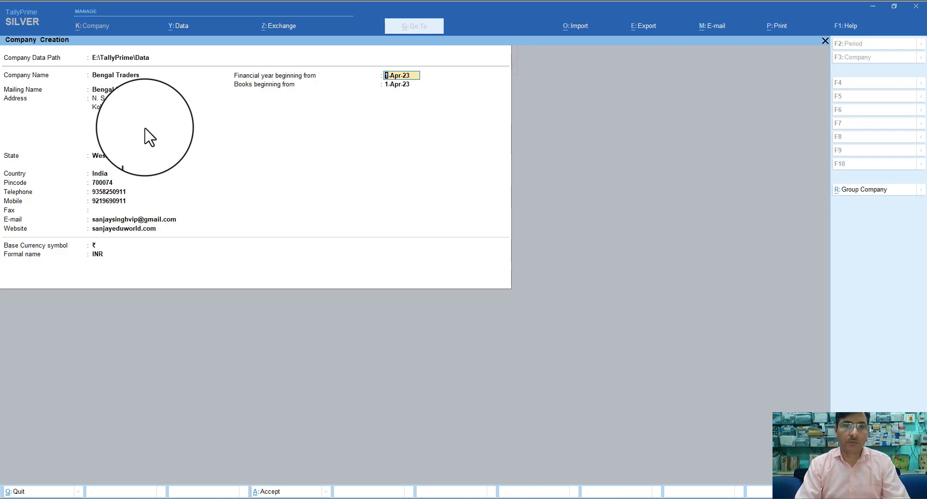
key(Return)
key(Return)
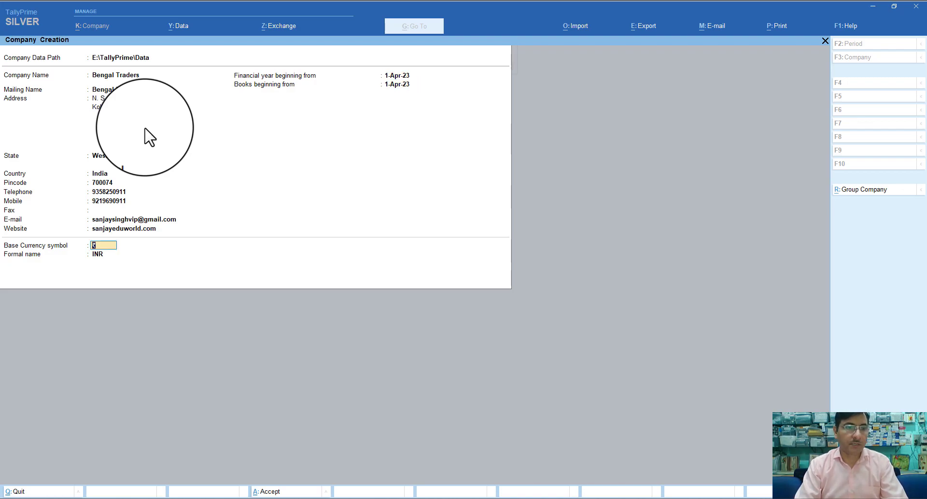
key(Return)
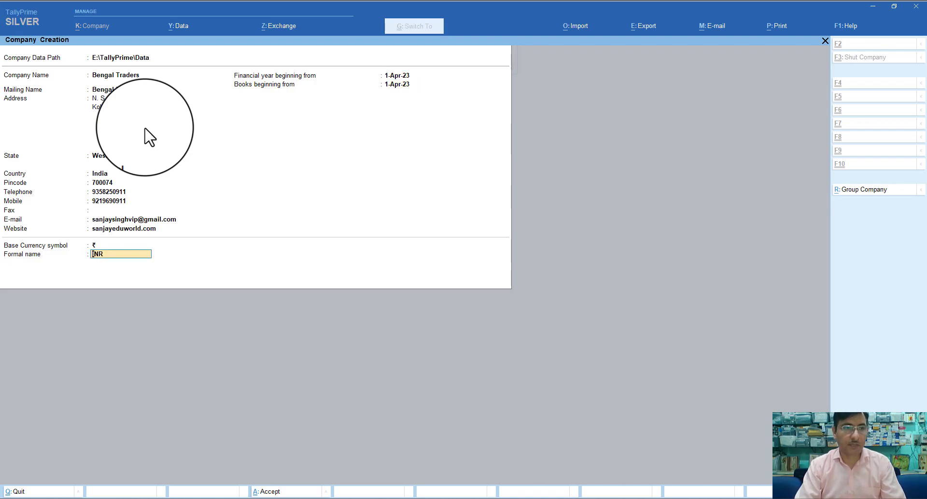
key(Return)
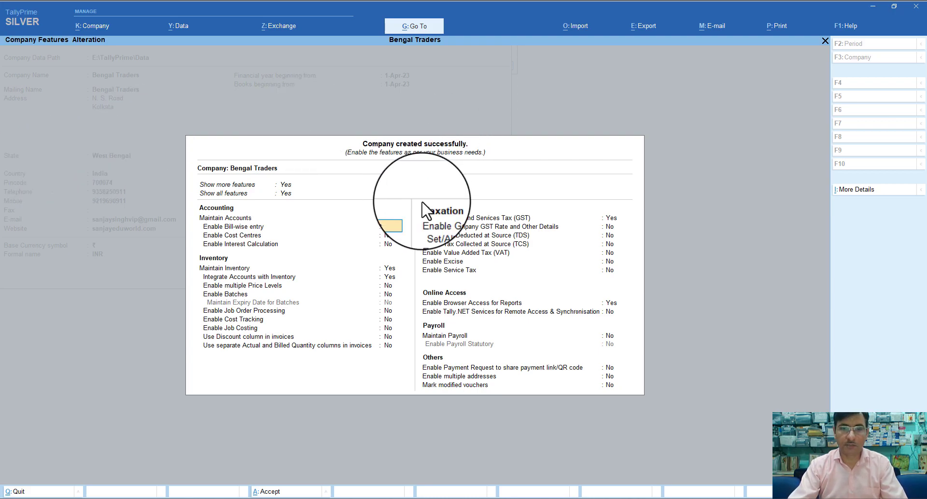
Enable GST as Regular in West Bengal, not other-territory, and enter the company's GSTIN
click(610, 217)
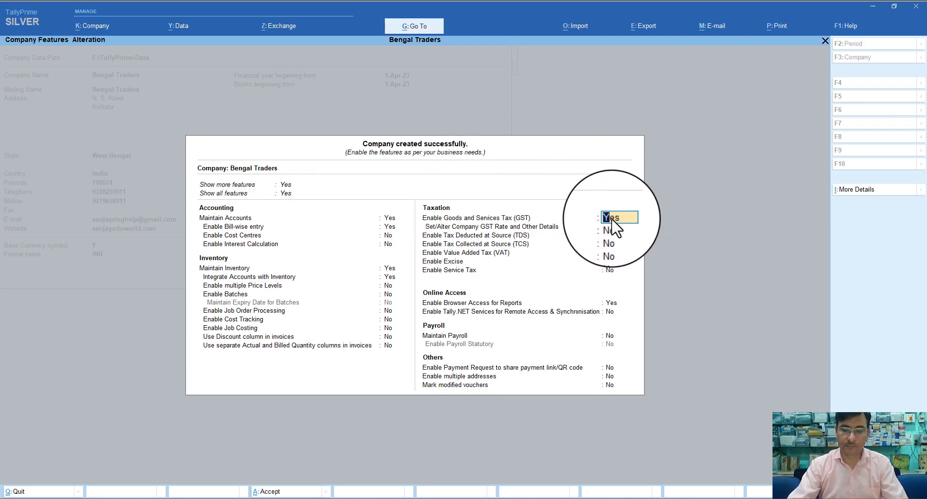
key(Return)
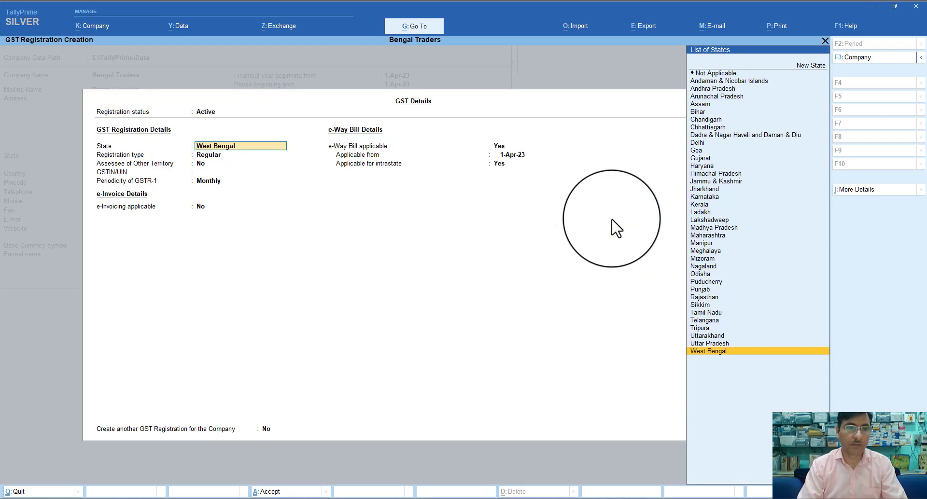
key(Return)
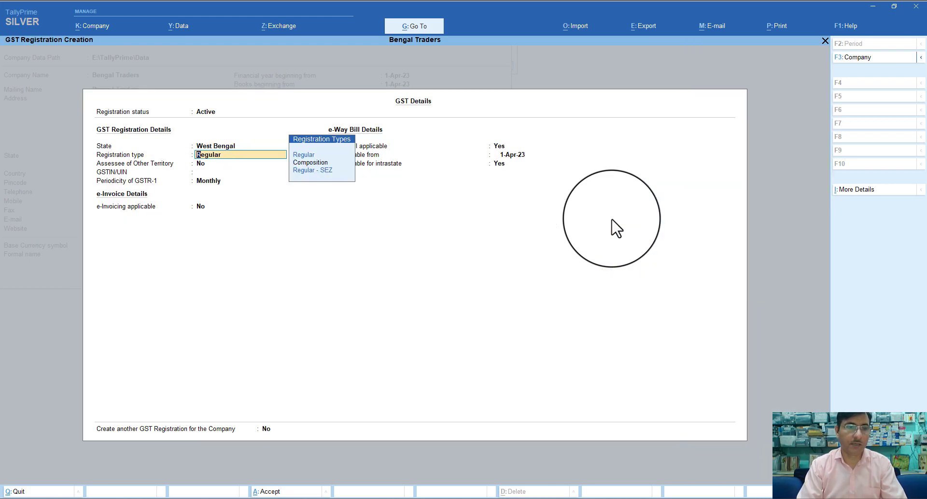
key(Return)
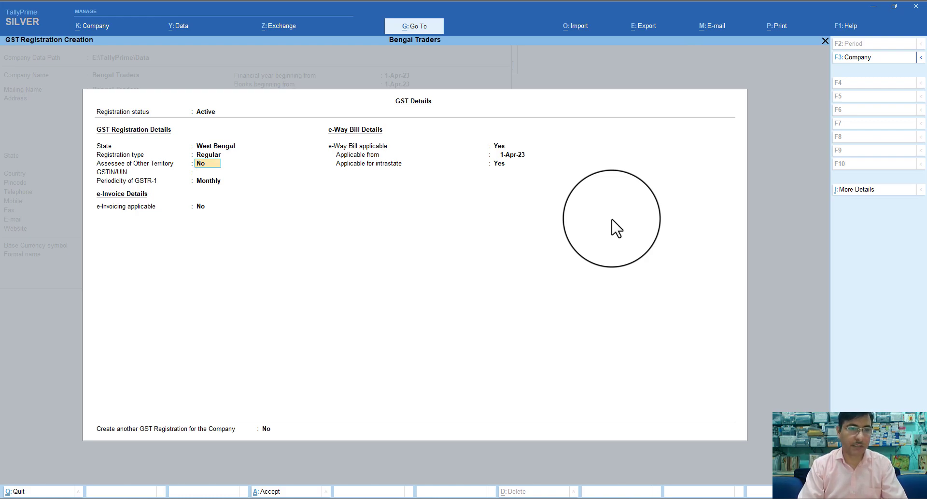
key(Return)
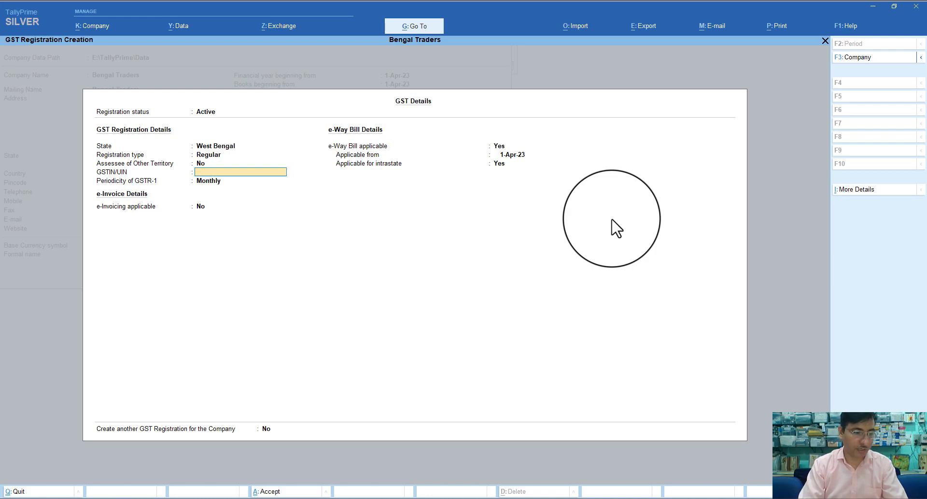
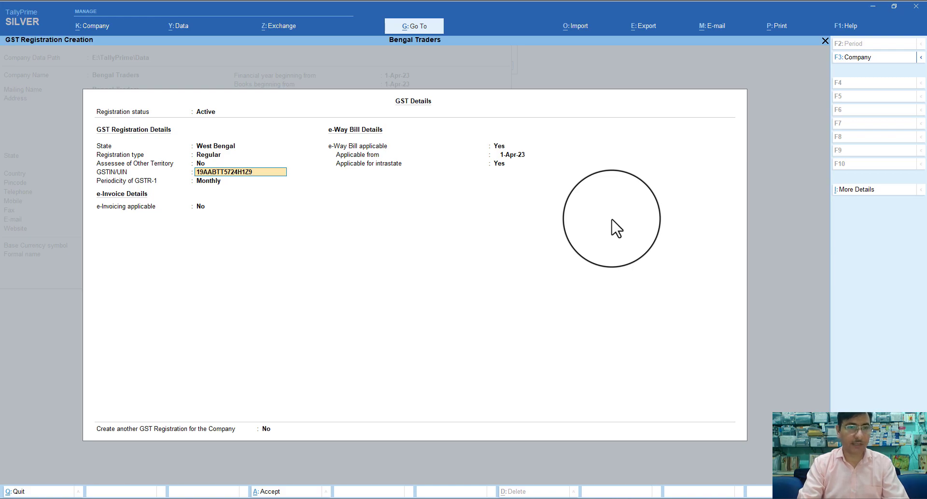
key(Return)
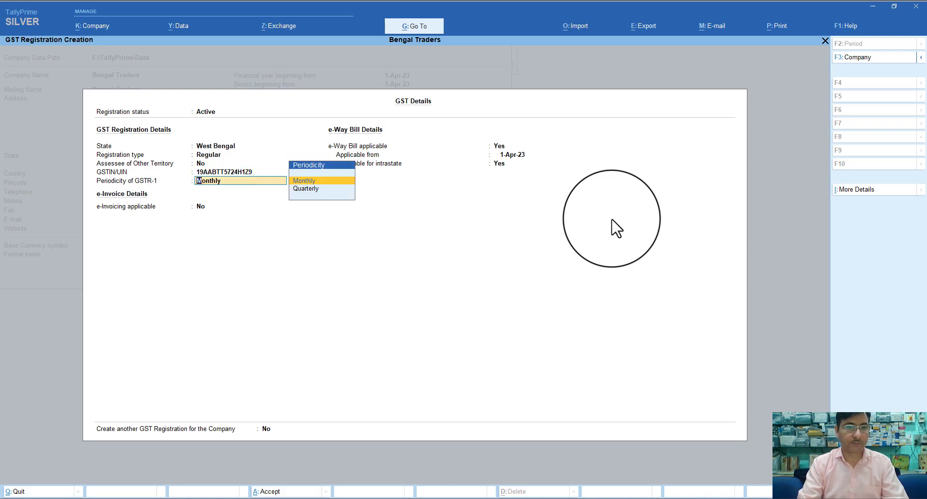
Keep monthly GSTR-1, e-Invoicing off, e-Way Bill from 1-Apr-23 including intrastate, and save
key(Return)
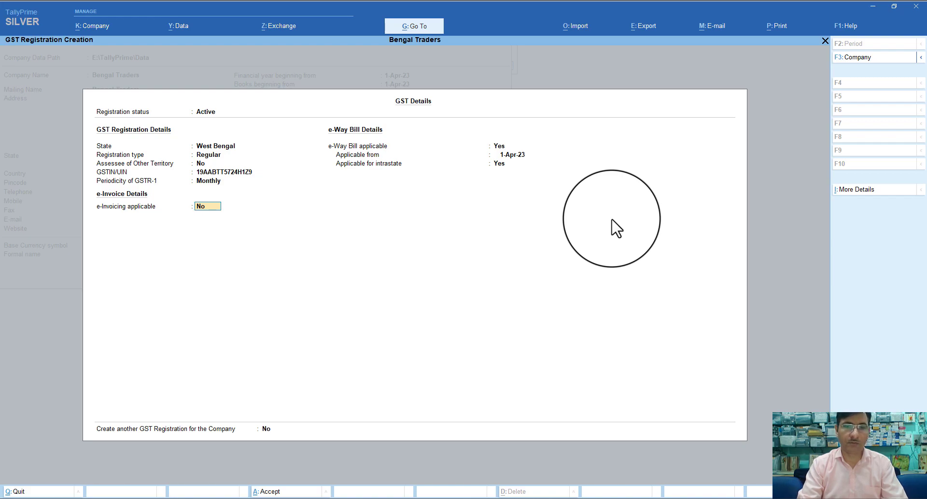
key(Return)
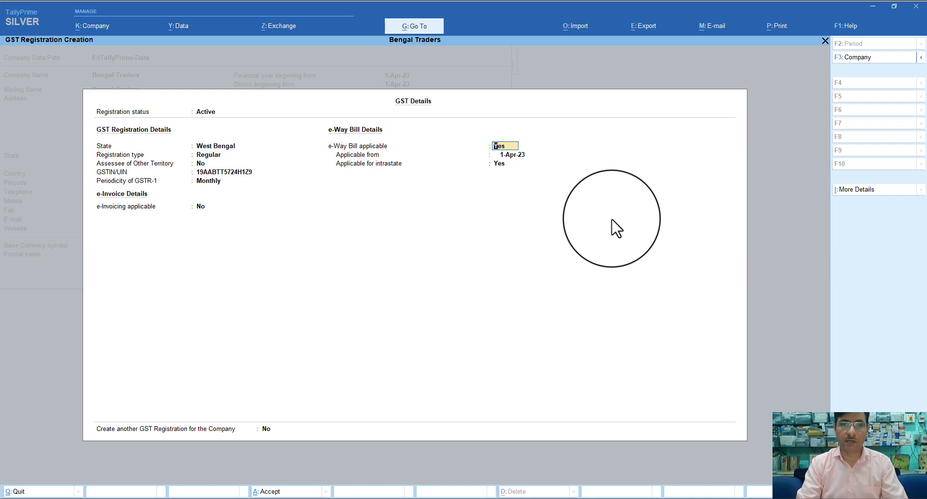
key(Return)
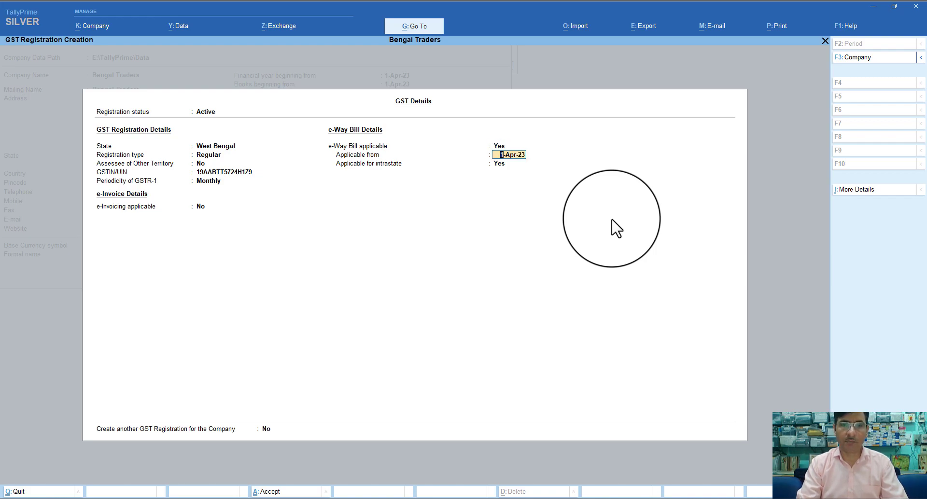
key(Return)
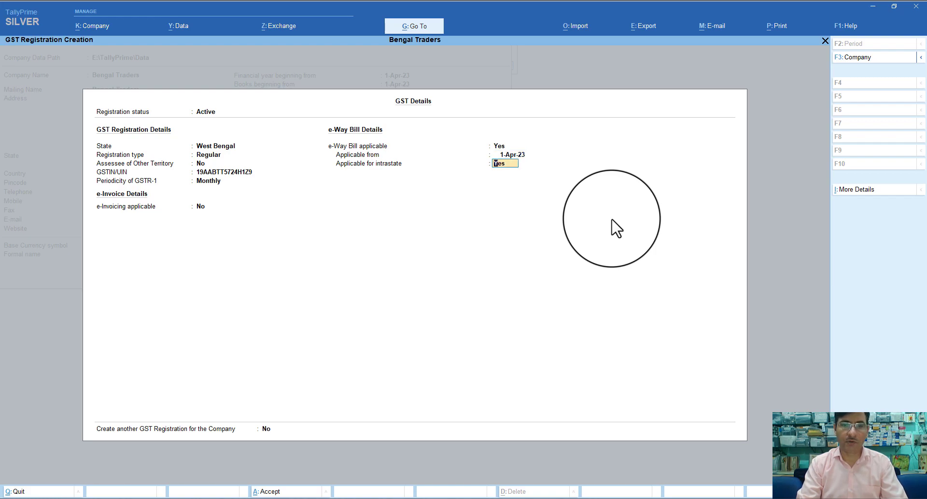
key(Return)
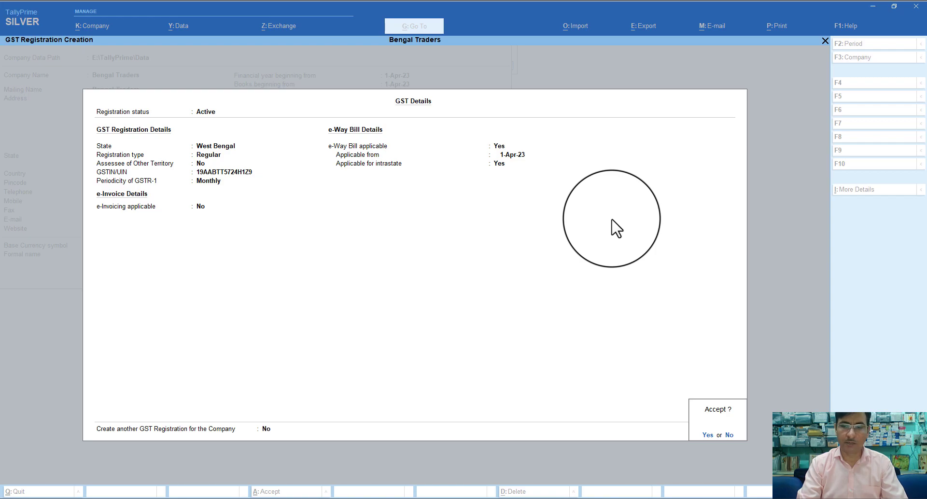
key(Return)
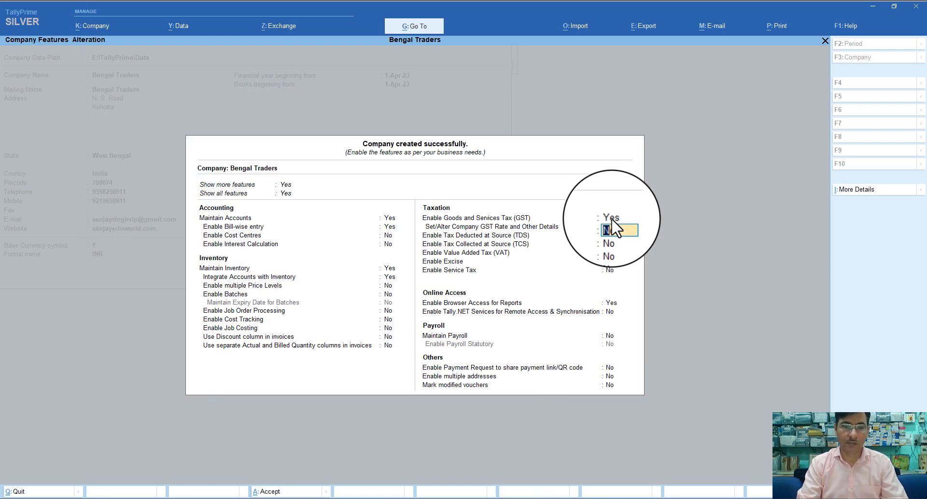
Leave HSN/SAC and rate undefined with 50,000 interstate and intrastate e-Way Bill thresholds
text(y)
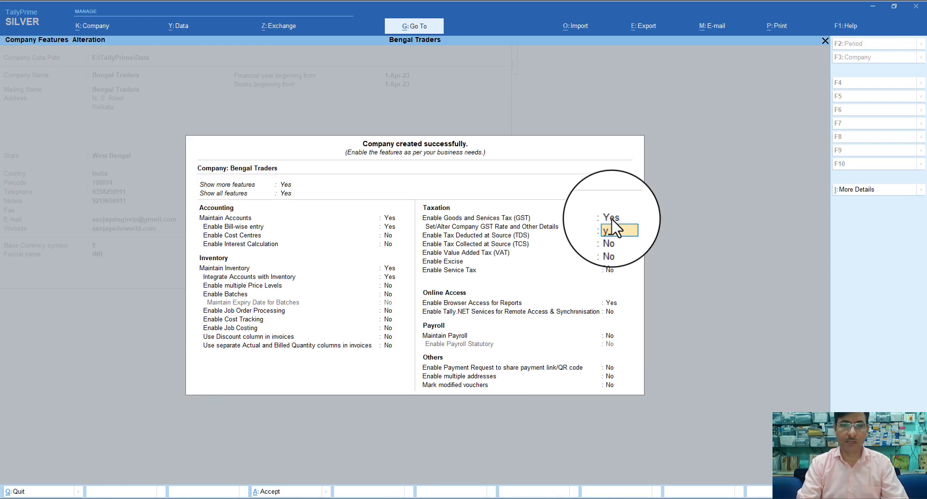
key(Return)
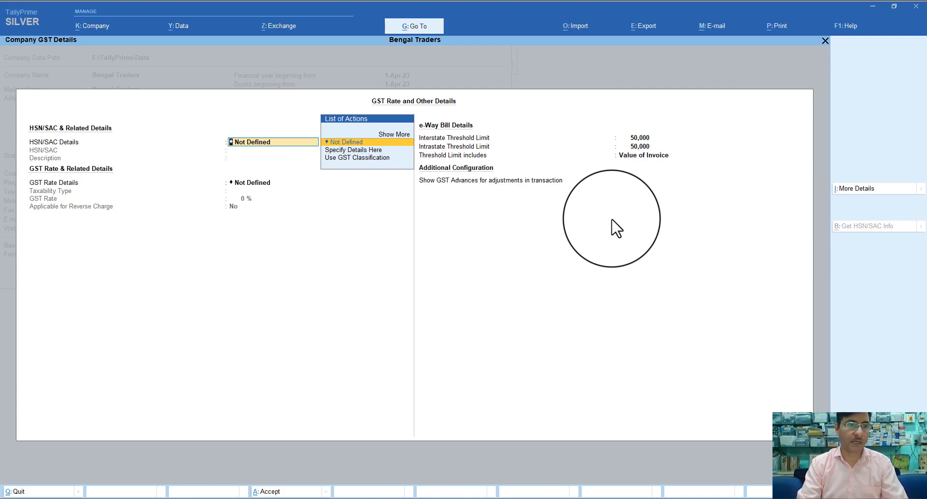
key(Return)
key(Return)
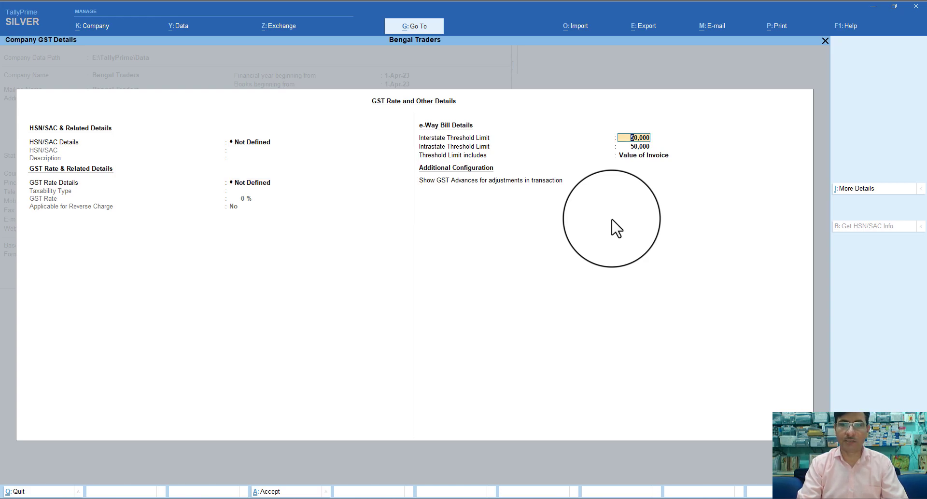
key(Return)
key(Return)
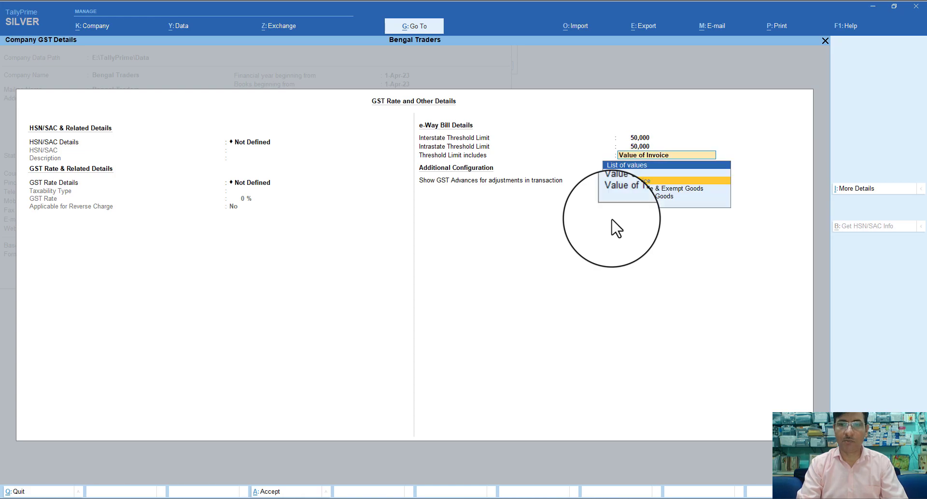
key(Return)
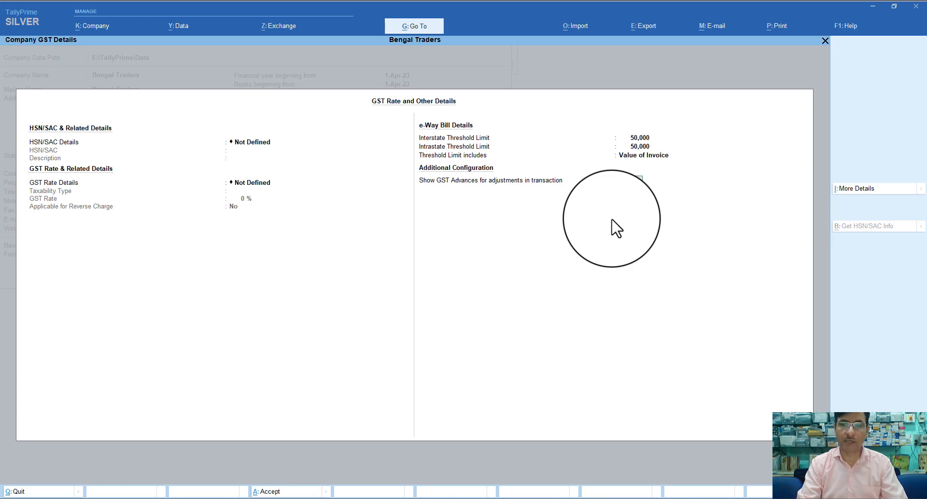
key(Return)
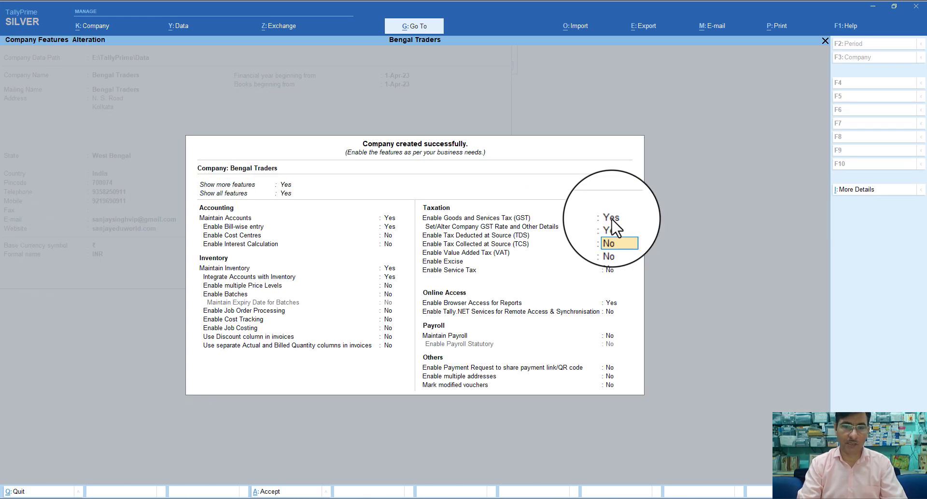
Accept the Company Features Alteration screen with Ctrl+A
key(ctrl+a)
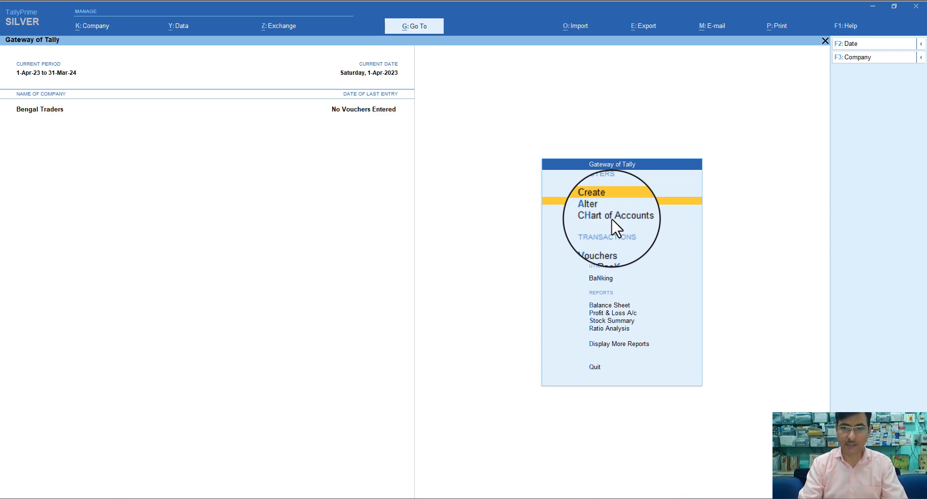
Create a new ledger named ICICI Bank under Bank Accounts
key(Return)
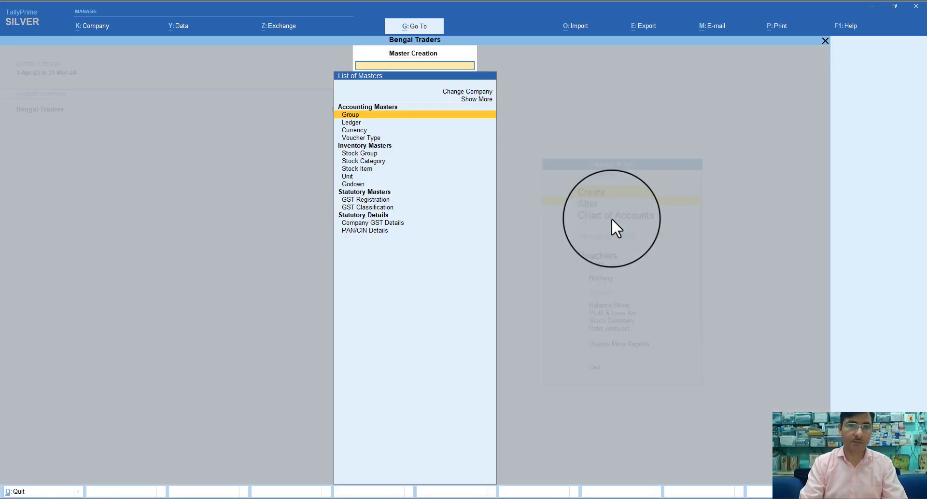
key(Down)
key(Return)
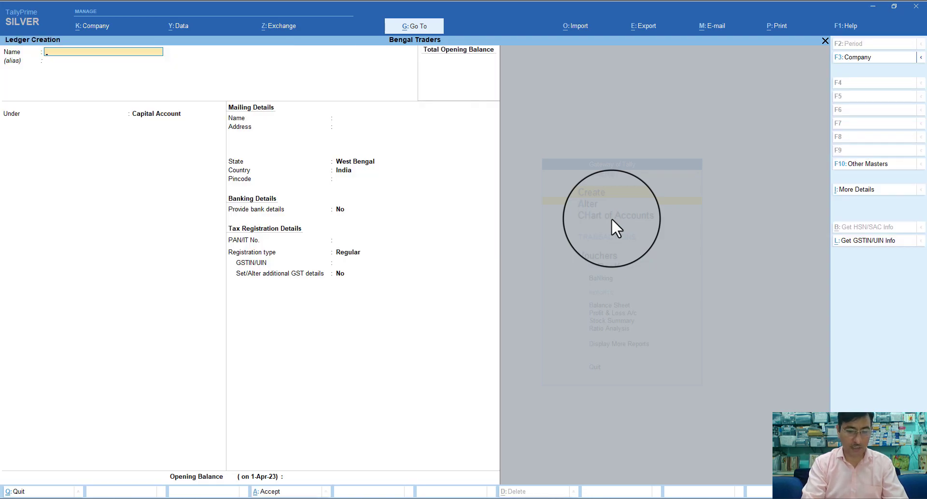
text(ICICI)
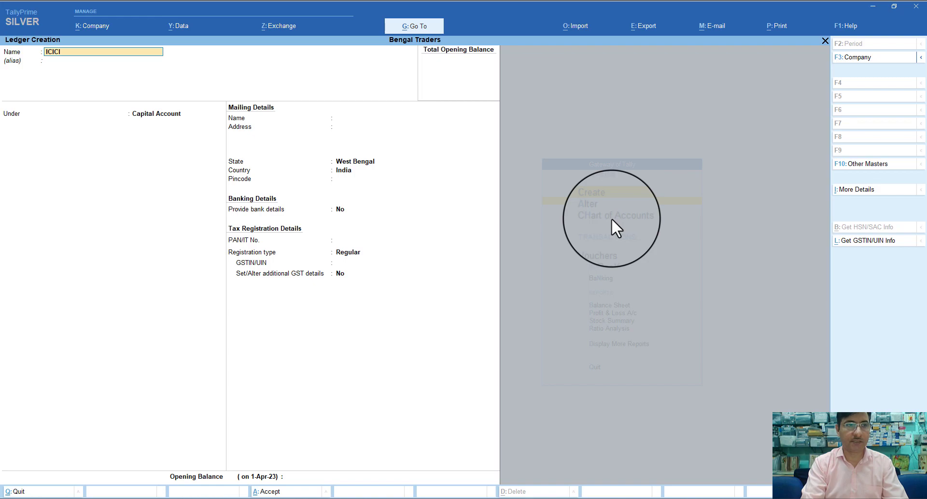
text( Bank)
key(Return)
key(Return)
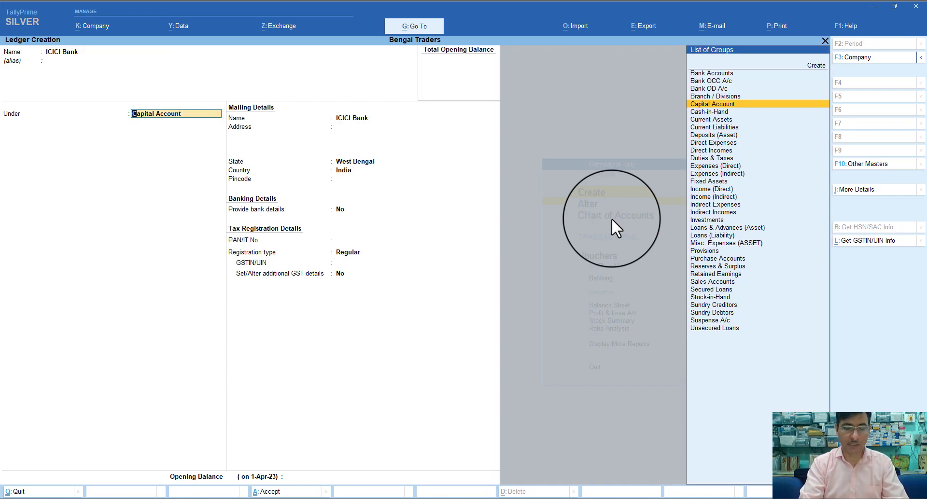
text(N)
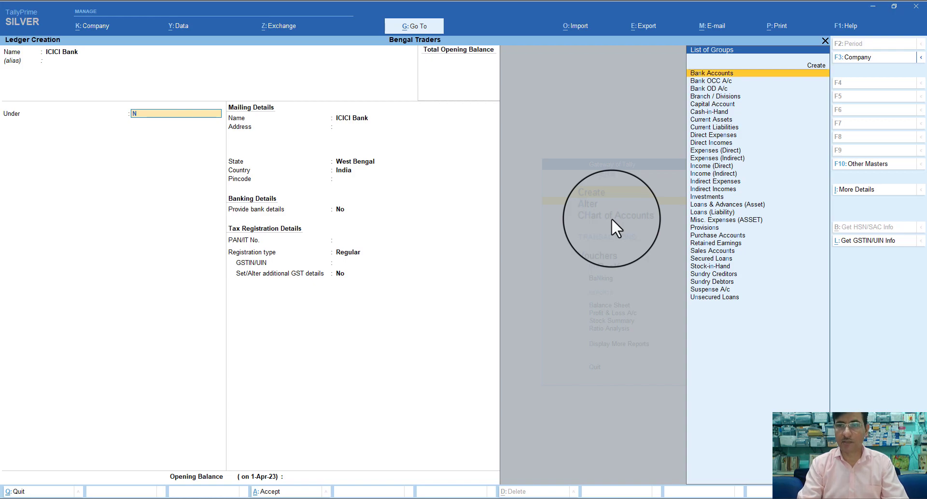
key(Return)
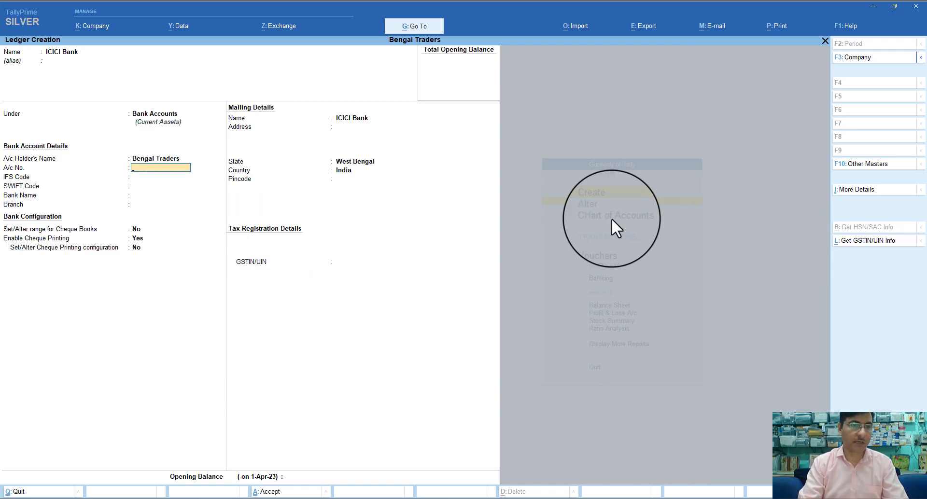
Enter the account number, bank name Not Applicable, no cheque printing, and the pincode
text(34567)
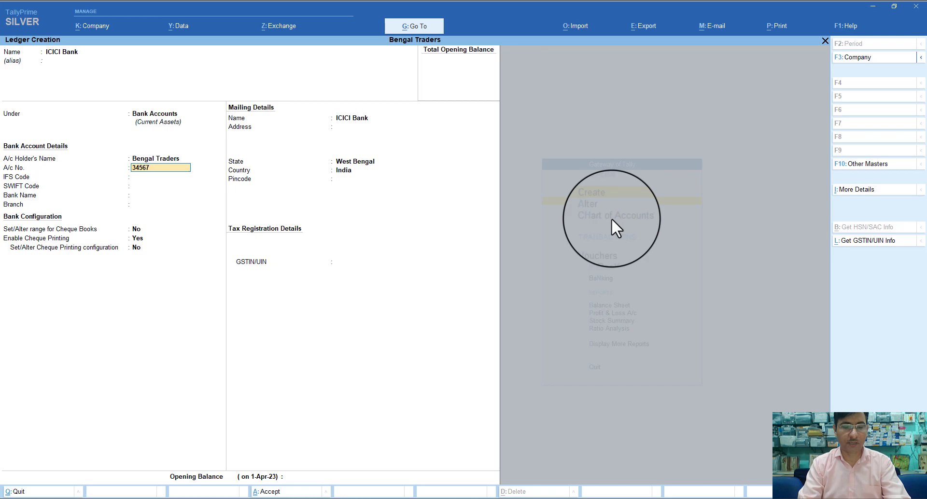
key(Return)
key(Return)
key(Return)
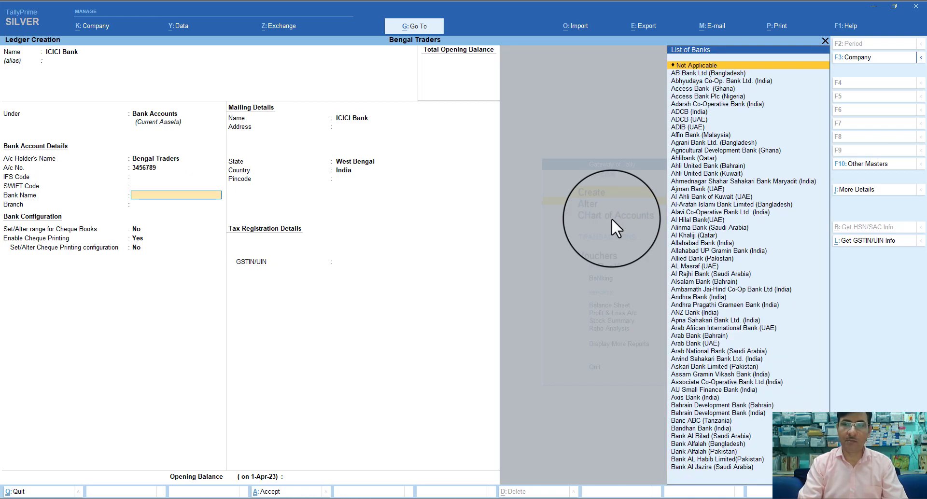
key(Return)
key(Return)
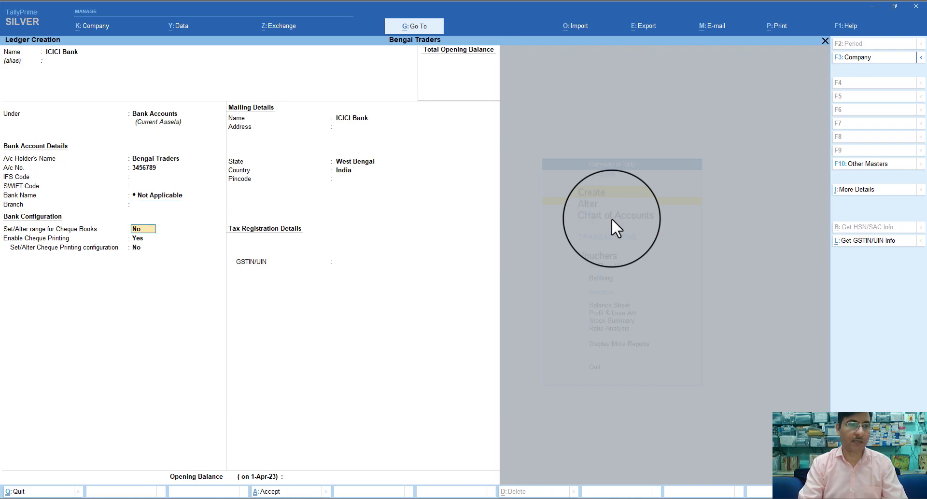
key(Return)
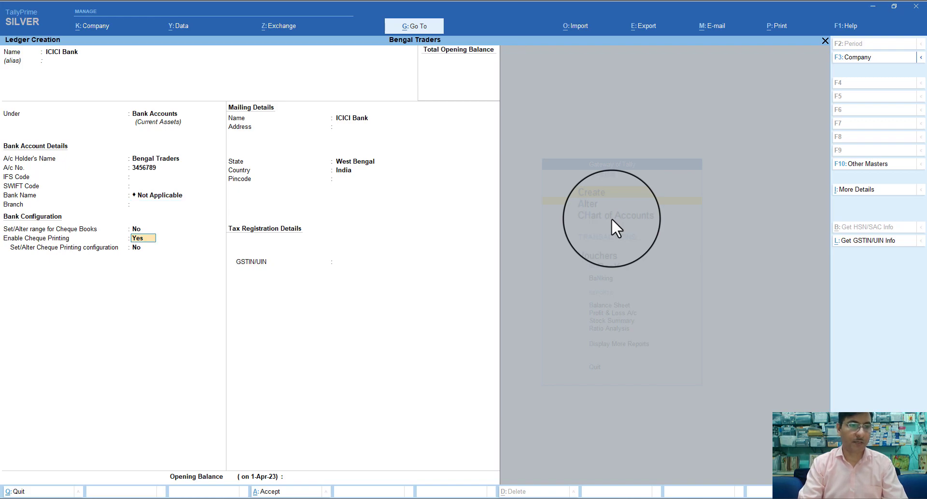
key(n)
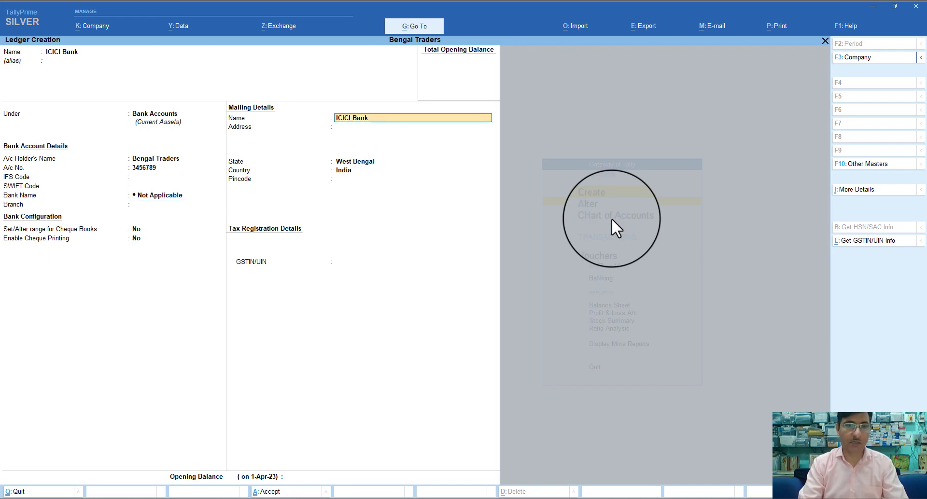
key(Return)
key(Return)
key(Return)
key(Return)
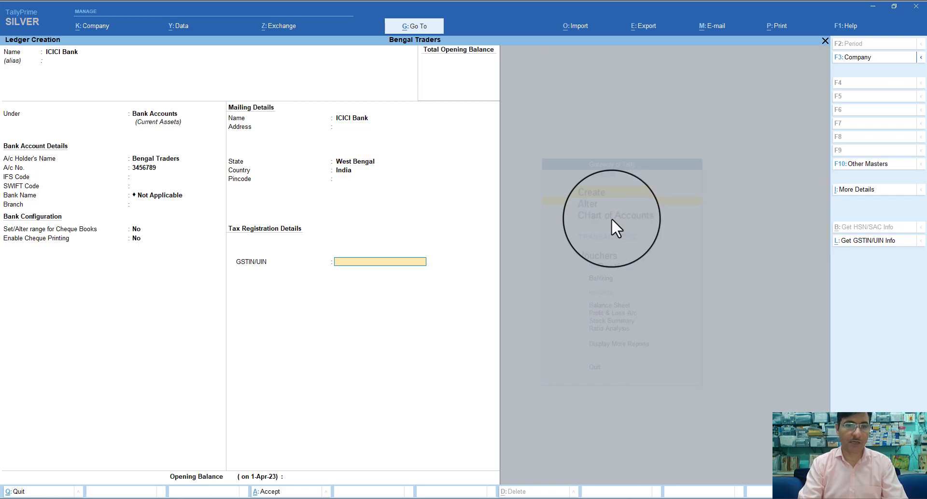
key(BackSpace)
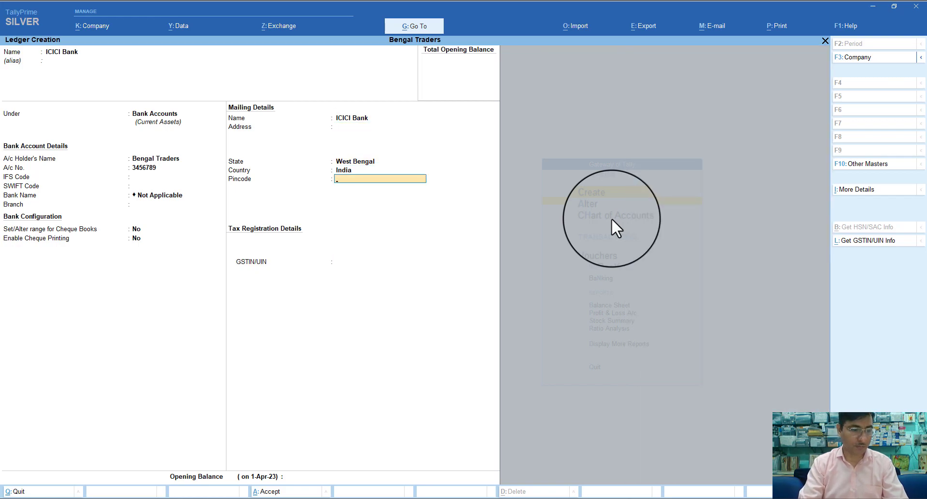
text(700)
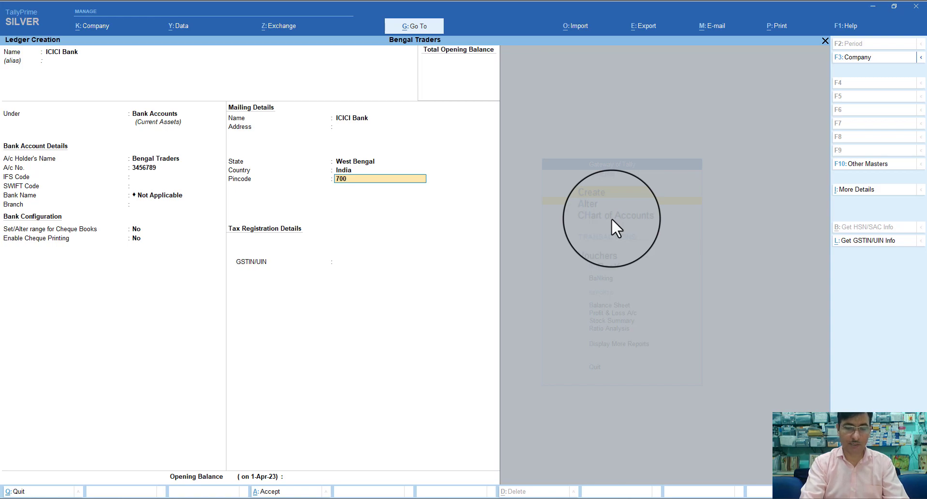
text(074)
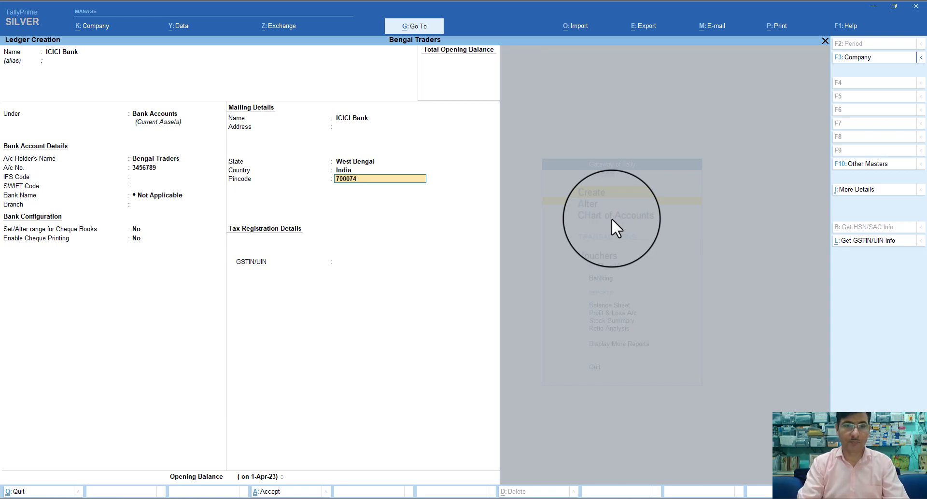
key(Return)
key(Return)
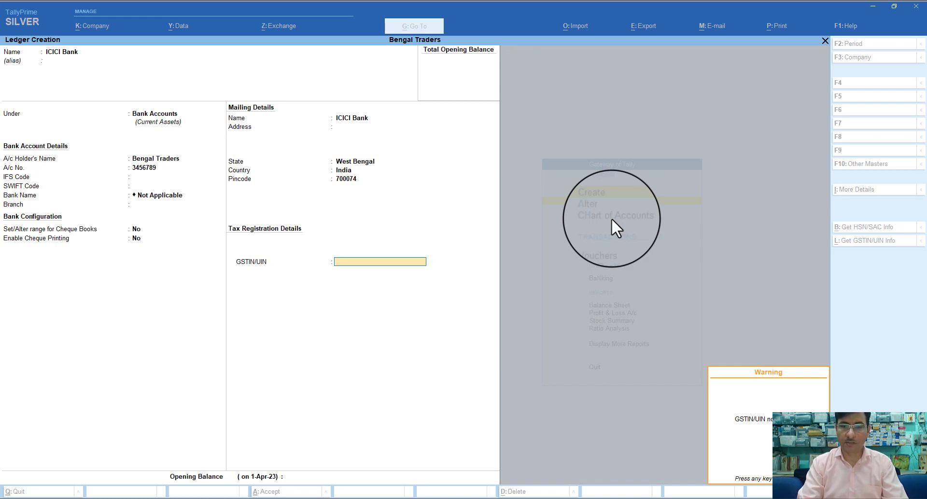
key(Return)
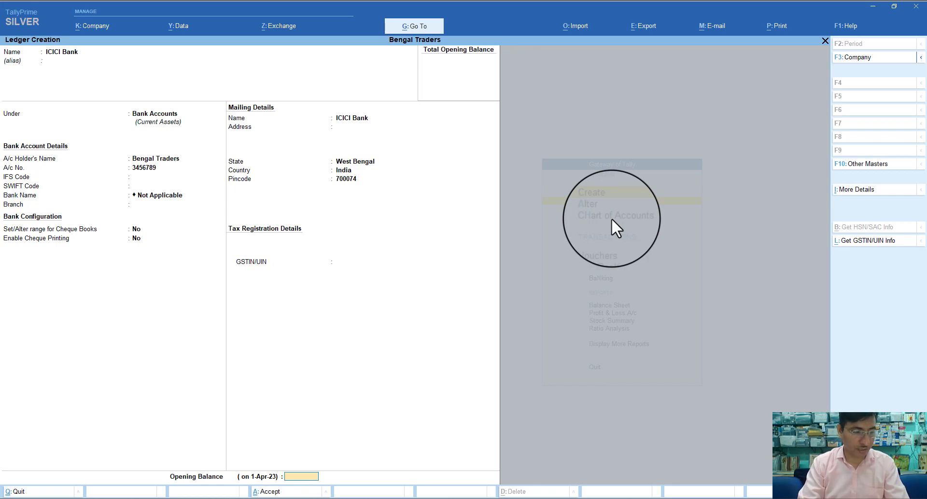
Give ICICI Bank an opening balance of 12,50,000 Dr and save it
text(1)
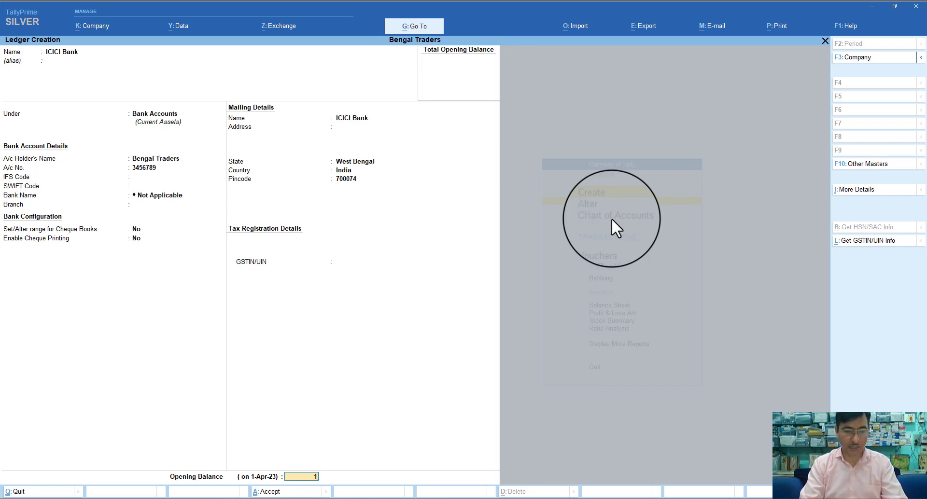
text(250)
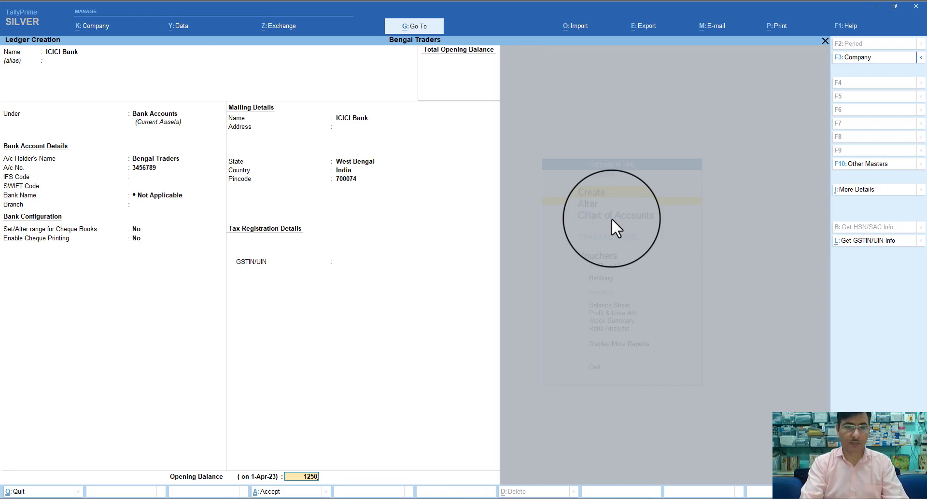
text(000)
key(Return)
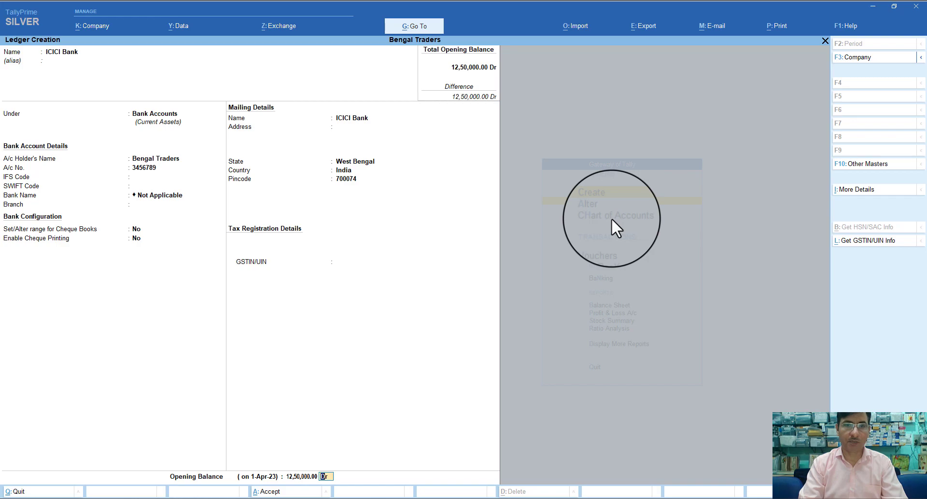
key(Return)
key(Return)
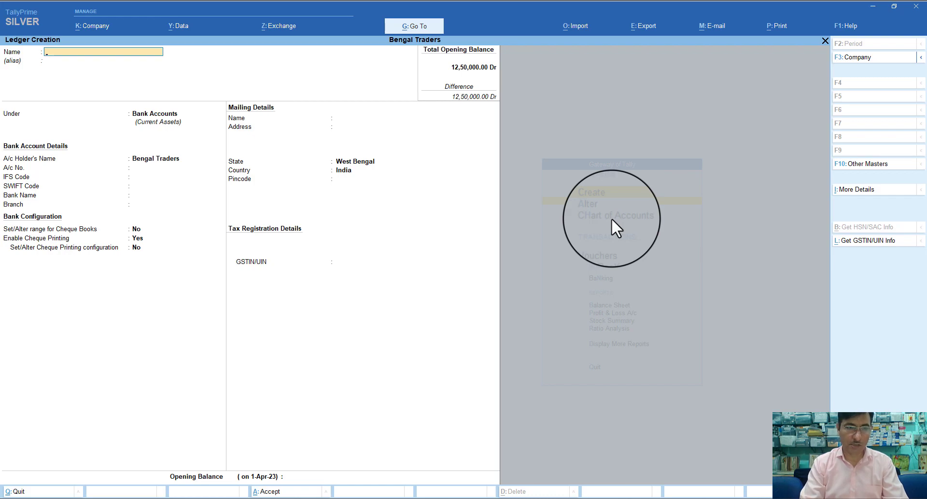
Give the existing Cash ledger an opening balance of 65,000 Dr
key(Escape)
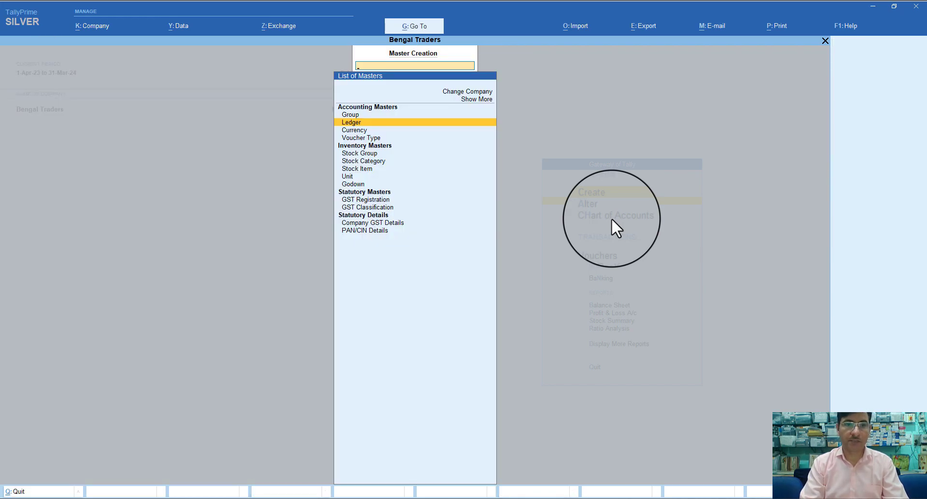
key(Escape)
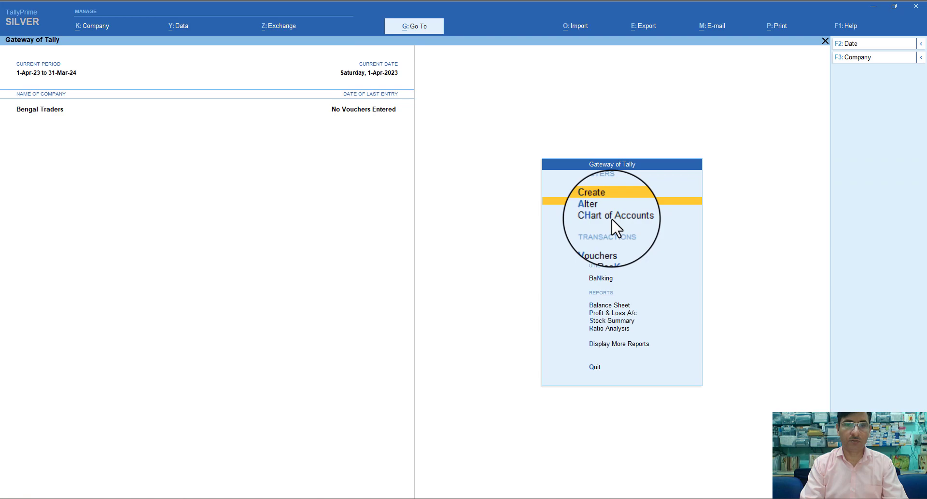
key(a)
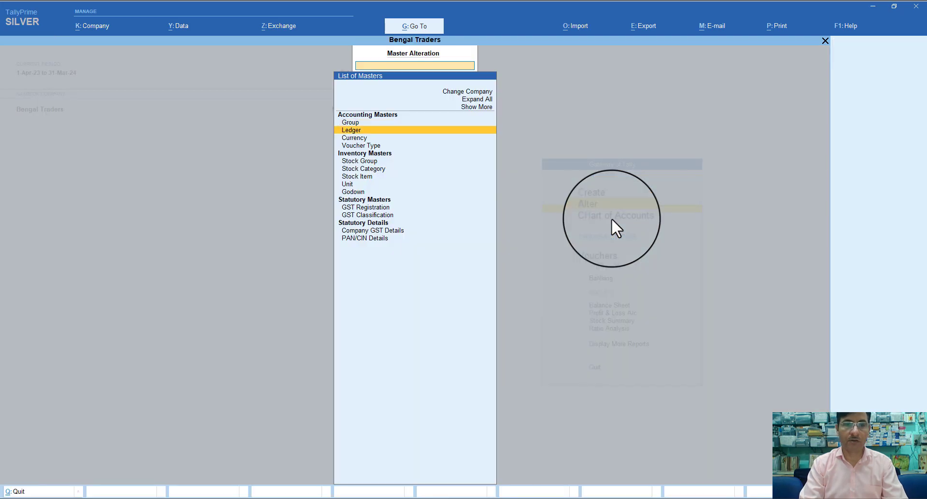
key(Return)
key(Return)
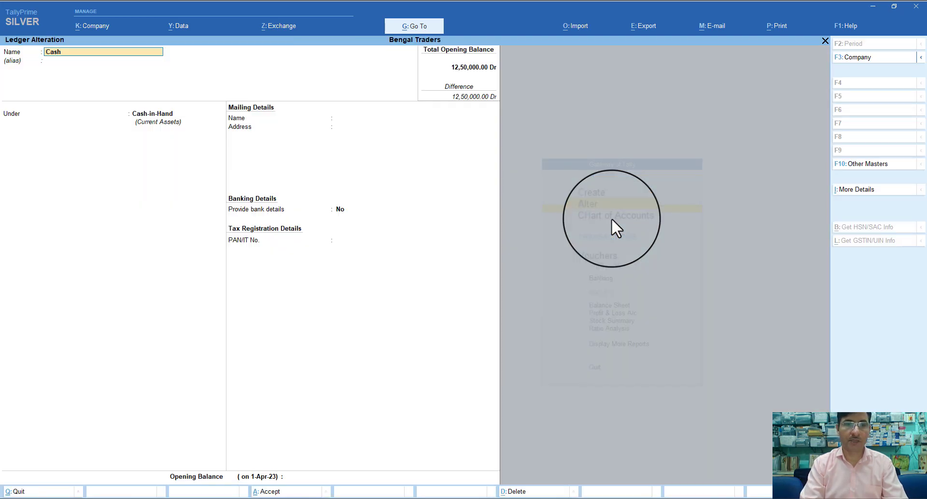
key(Return)
key(Return)
key(Return)
key(Return)
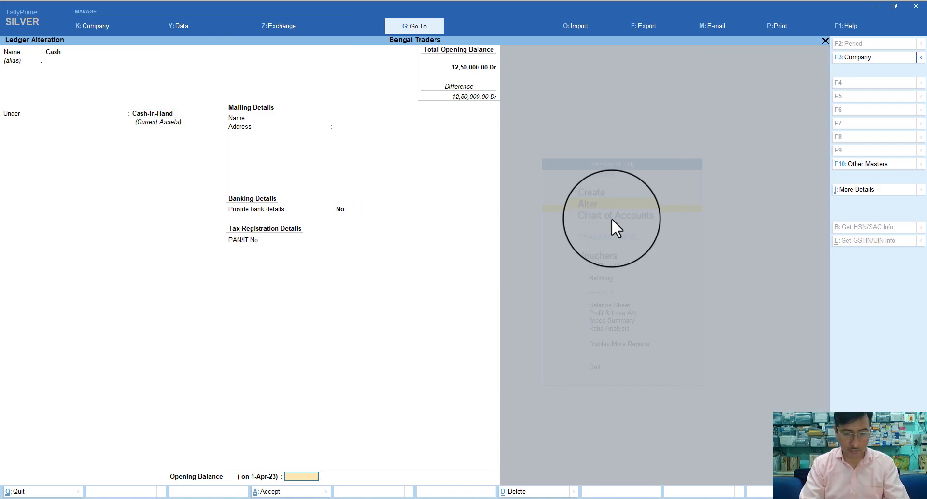
text(65000)
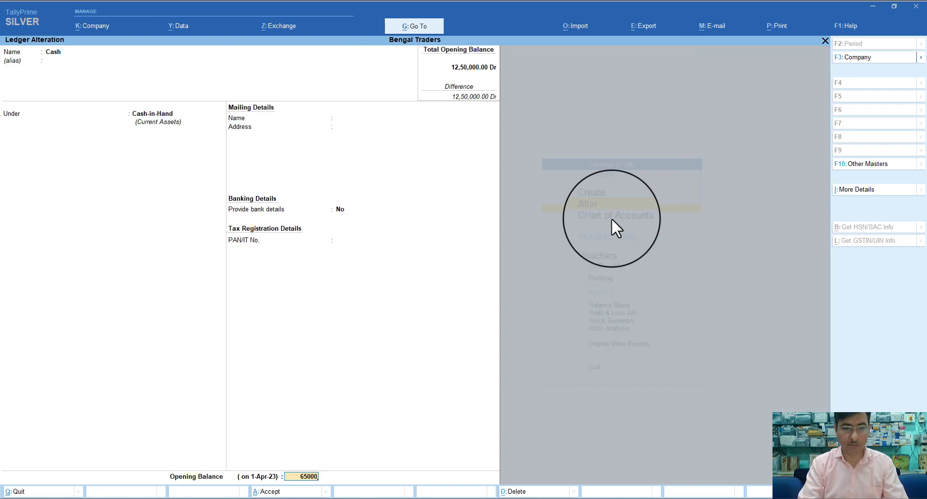
key(Return)
key(Return)
key(Return)
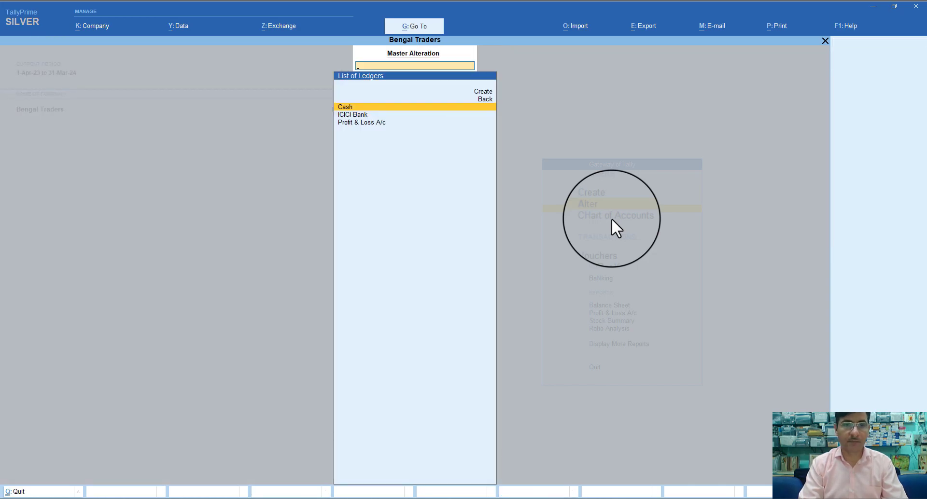
Return to the Gateway and bring up the list of masters to create
key(Escape)
key(Escape)
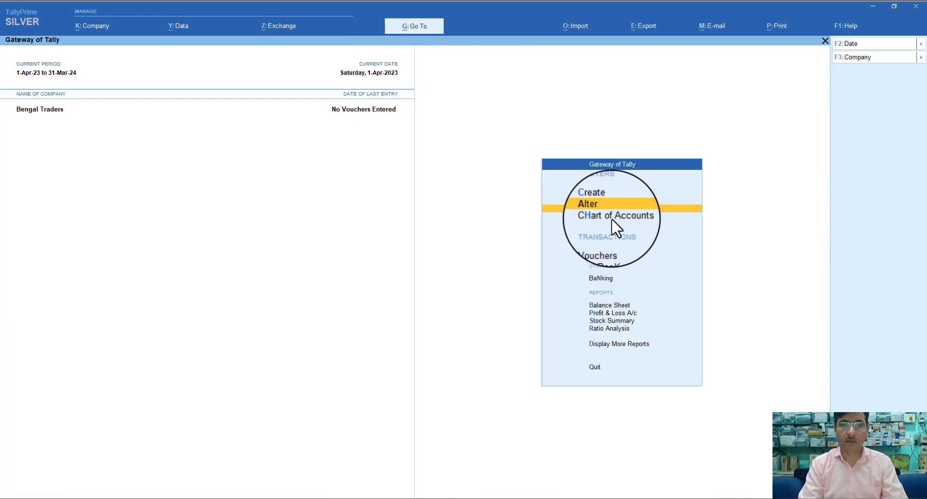
key(Up)
key(Return)
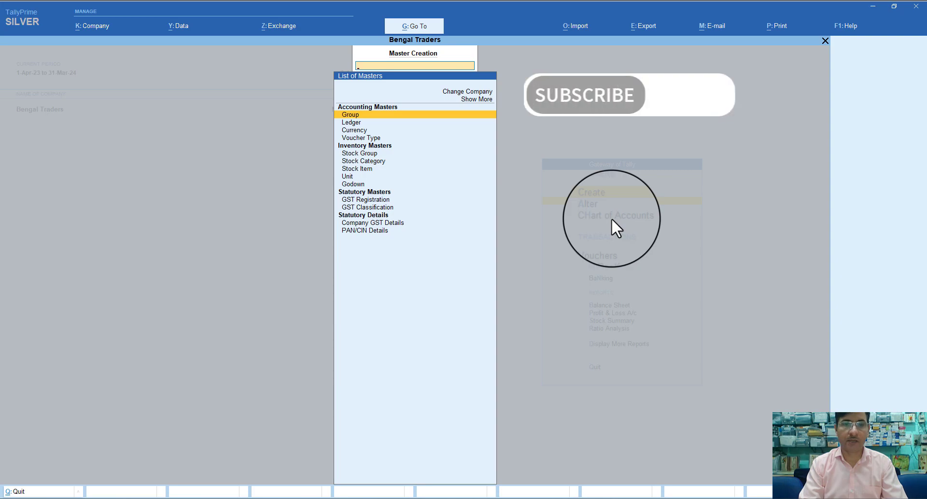
Create a Share Capital ledger under Capital Account with a 13,15,000 Cr opening balance
key(Return)
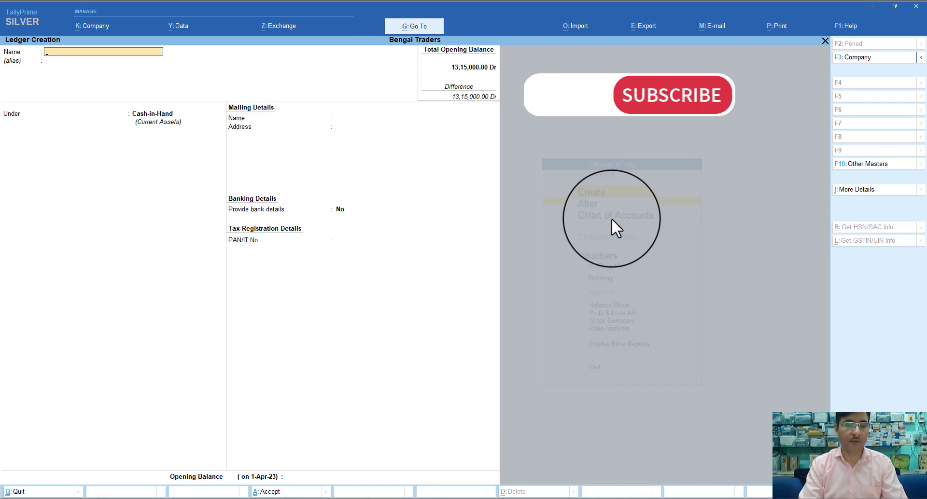
text(Sha)
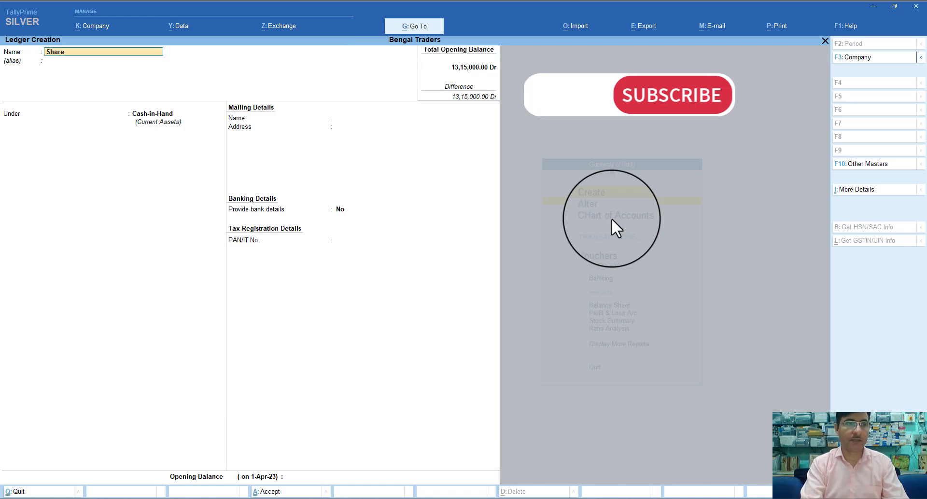
text(re Capital)
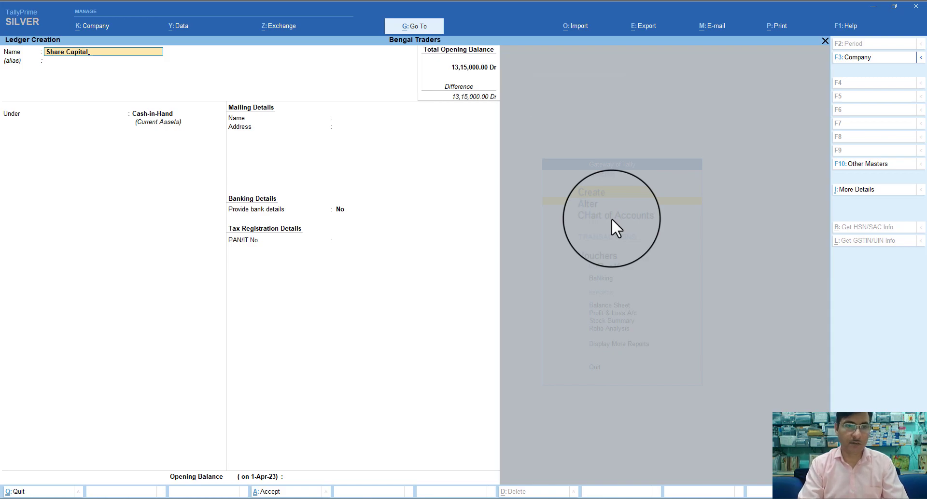
key(Return)
key(Return)
text(C)
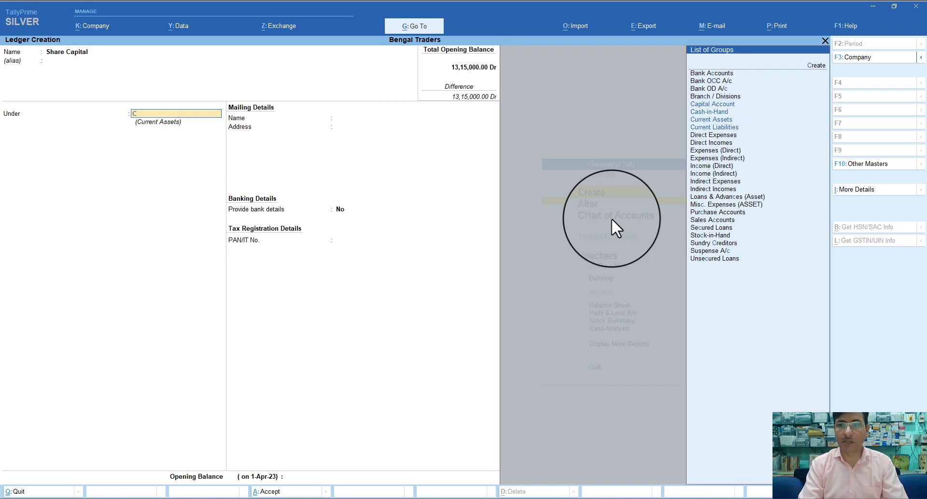
key(Return)
key(Return)
key(Return)
key(Return)
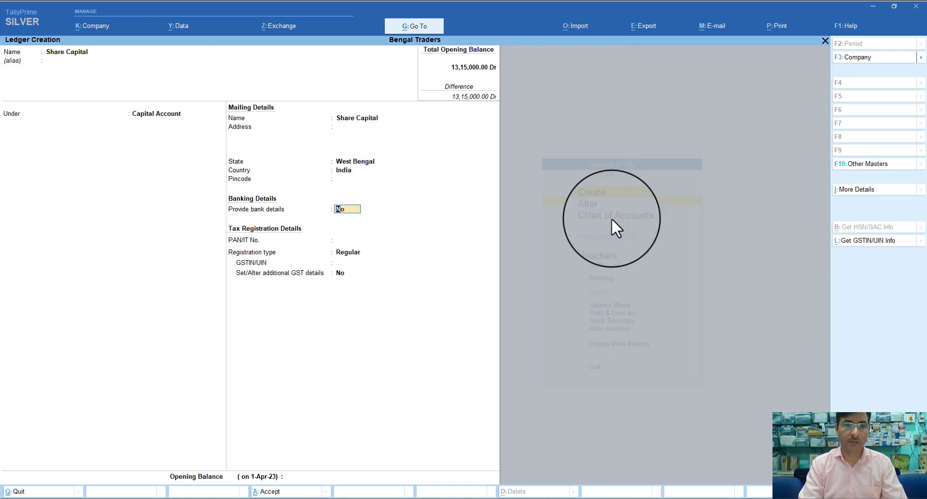
key(Return)
key(Return)
key(Return)
key(Return)
key(Return)
key(Return)
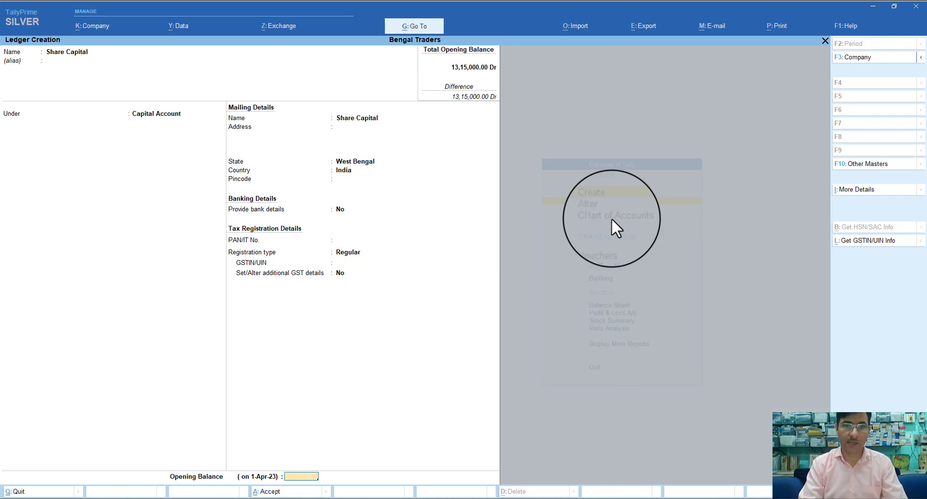
text(15000)
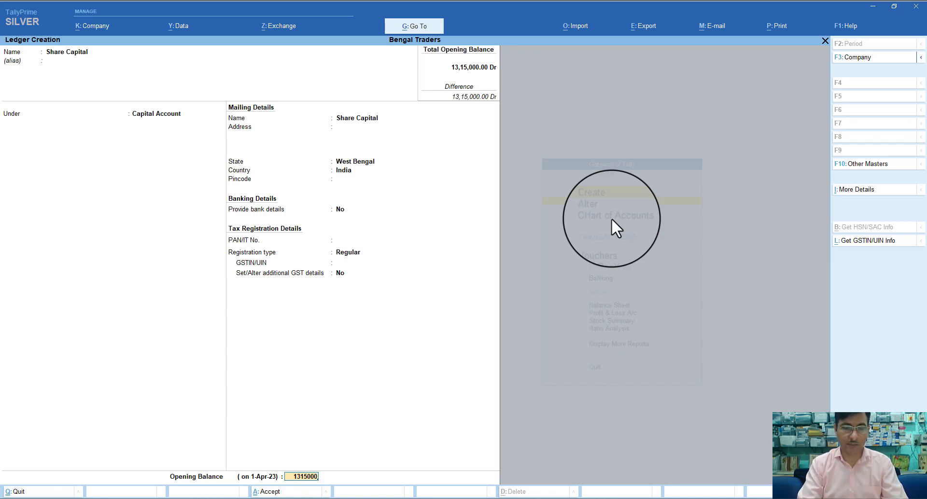
key(Return)
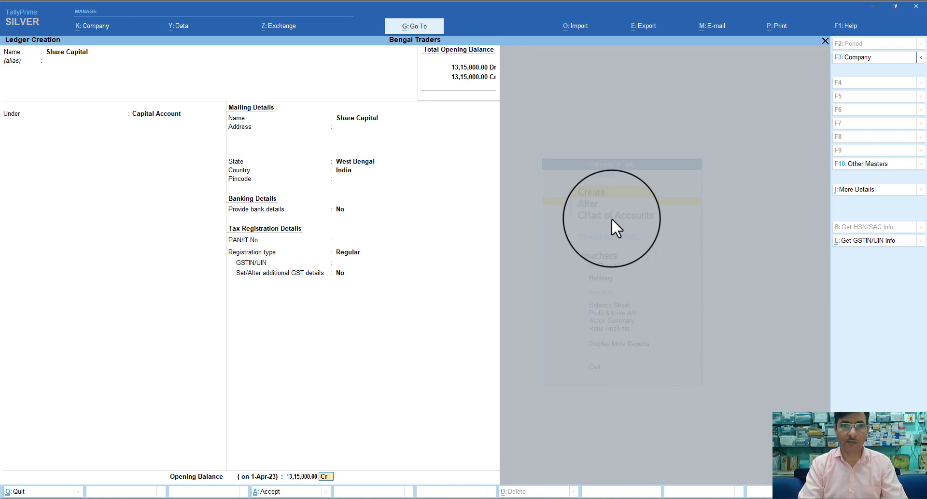
key(c)
key(Return)
key(Return)
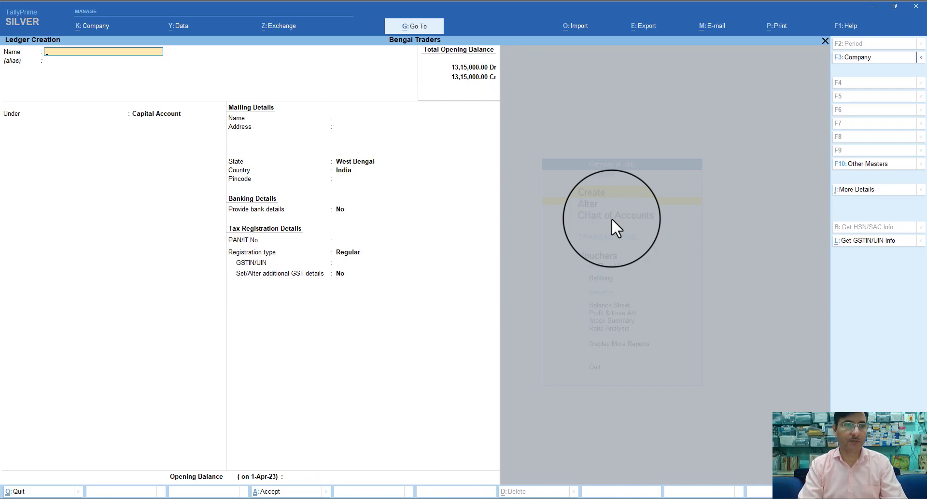
key(Escape)
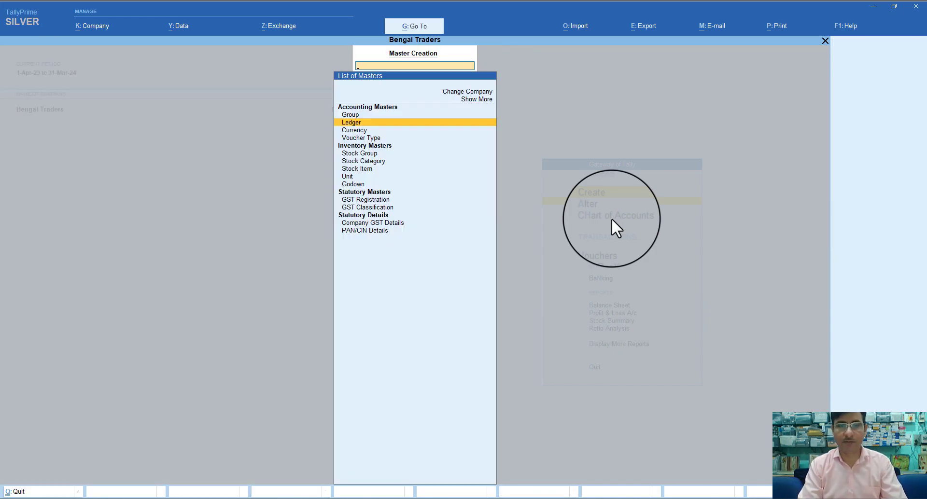
Open the Balance Sheet in detailed view, with liabilities and assets both totalling 13,15,000
key(Escape)
key(Down)
key(Down)
key(Down)
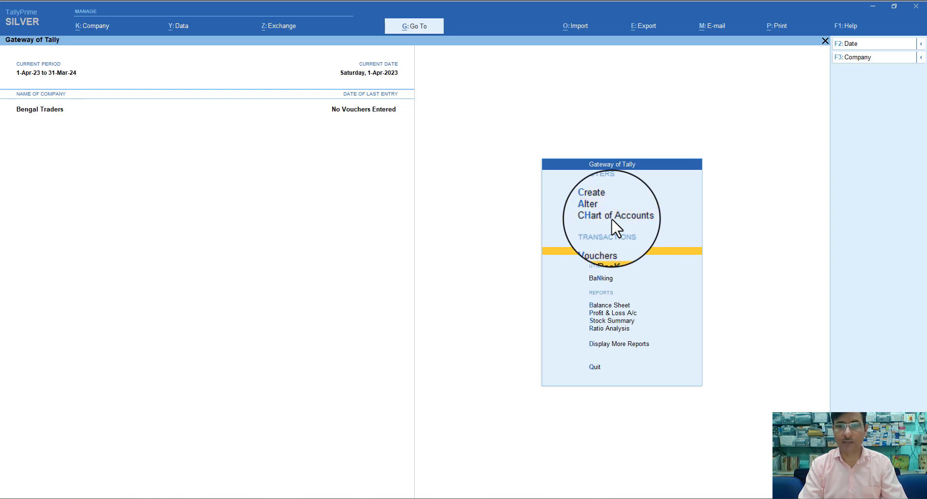
key(Down)
key(Down)
key(Down)
key(Down)
key(Up)
key(Return)
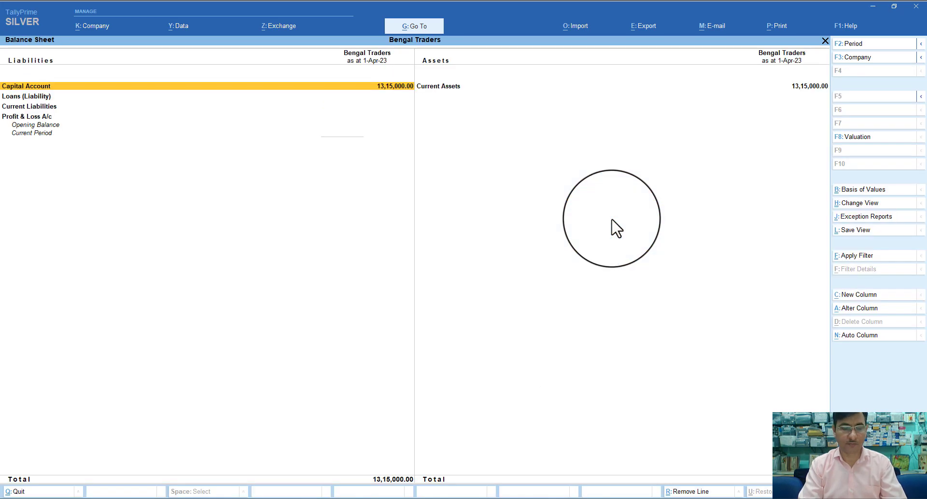
key(alt+F5)
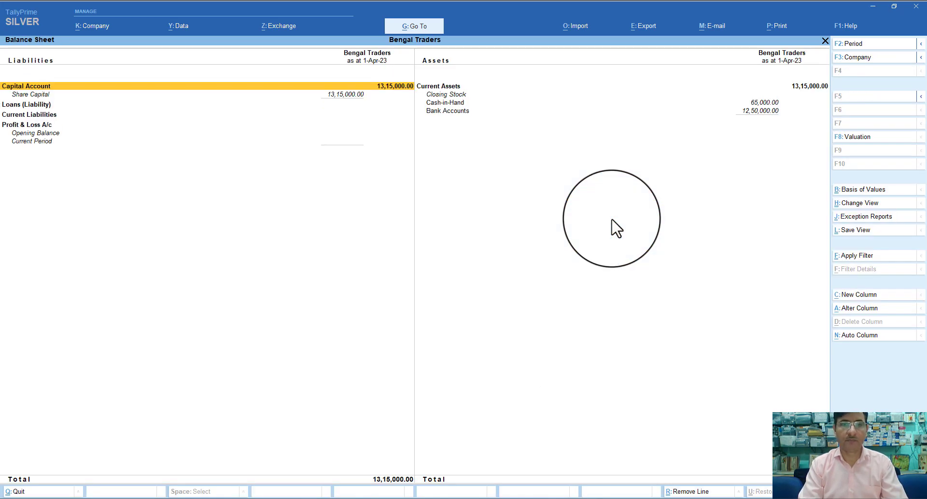
Check the Cash-in-Hand and Bank Accounts (ICICI Bank) entries, then close the report
key(Right)
key(Down)
key(Down)
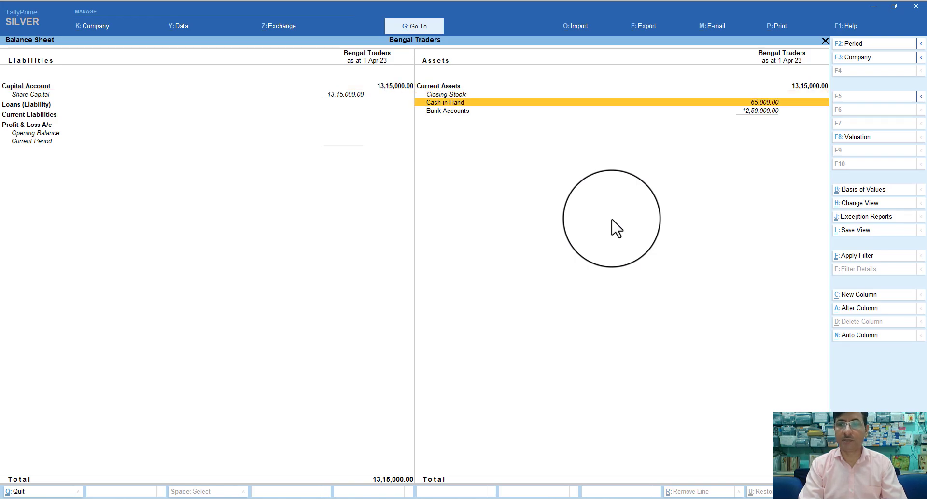
key(Down)
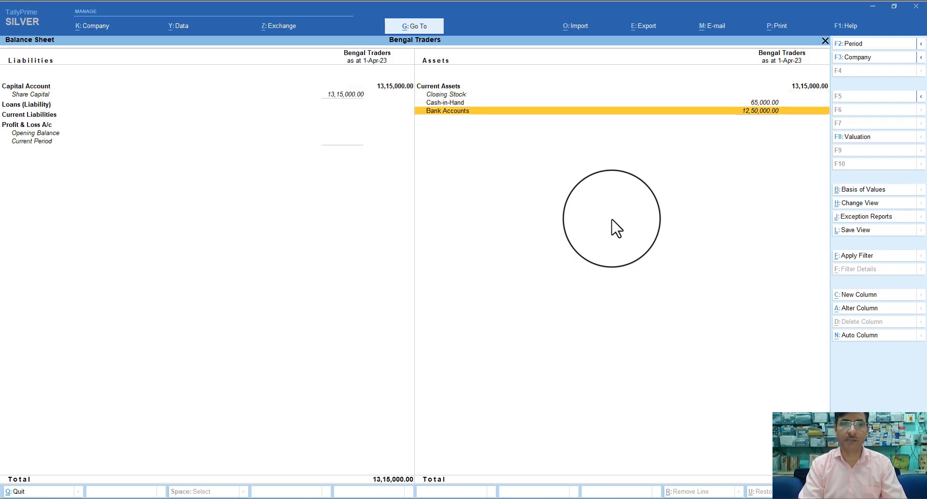
key(Return)
key(Escape)
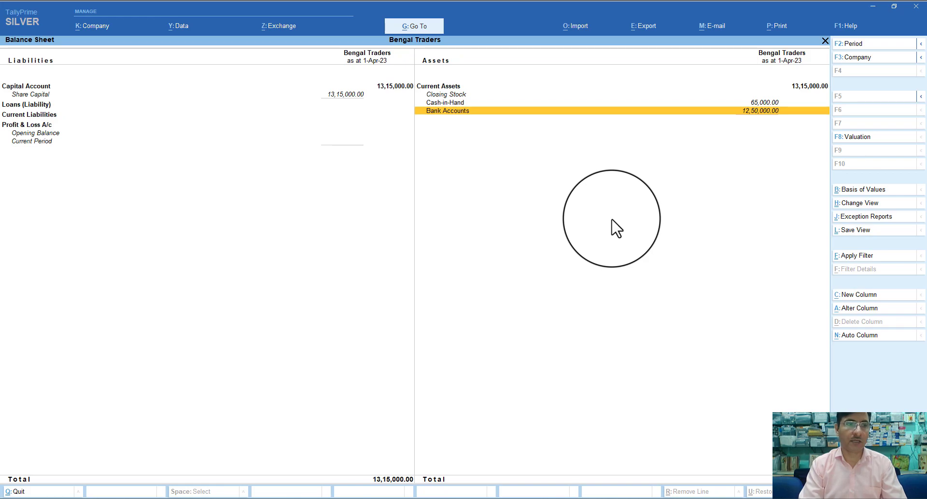
key(Up)
key(Escape)
key(Escape)
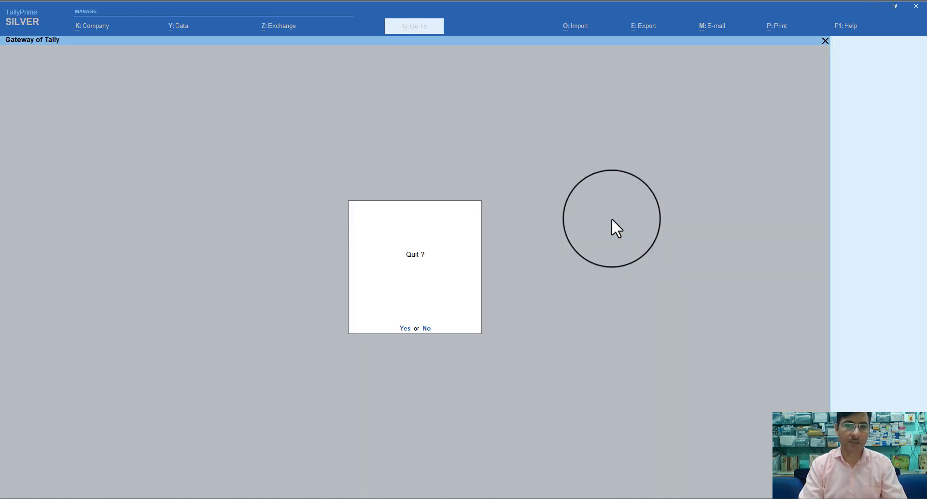
key(Escape)
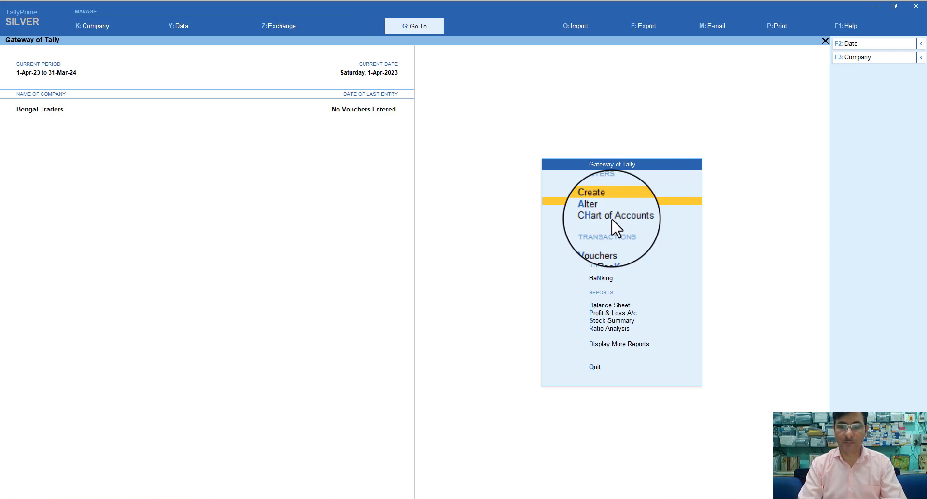
Start a new ledger named Input CGST under the Duties & Taxes group
key(Return)
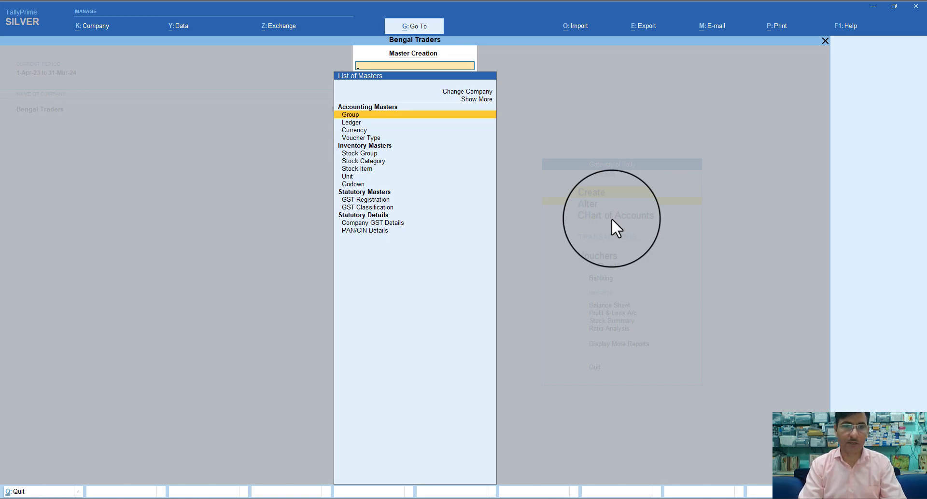
key(Down)
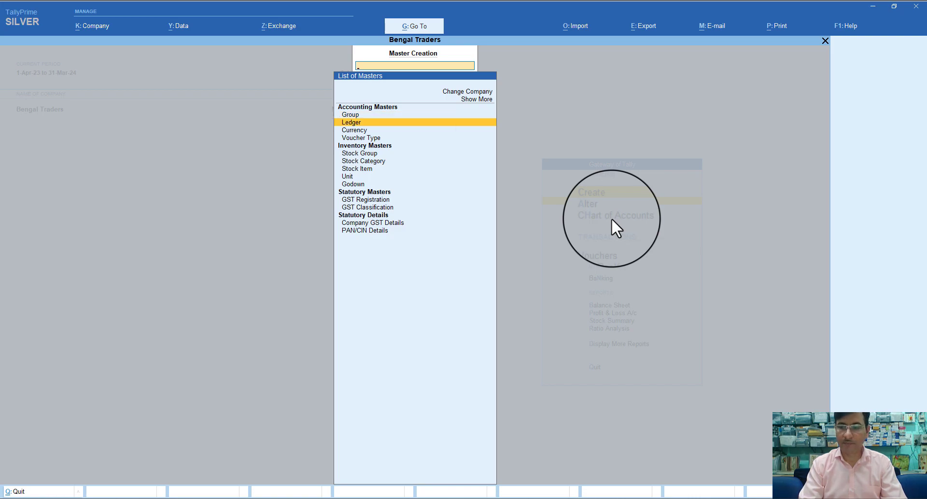
key(Return)
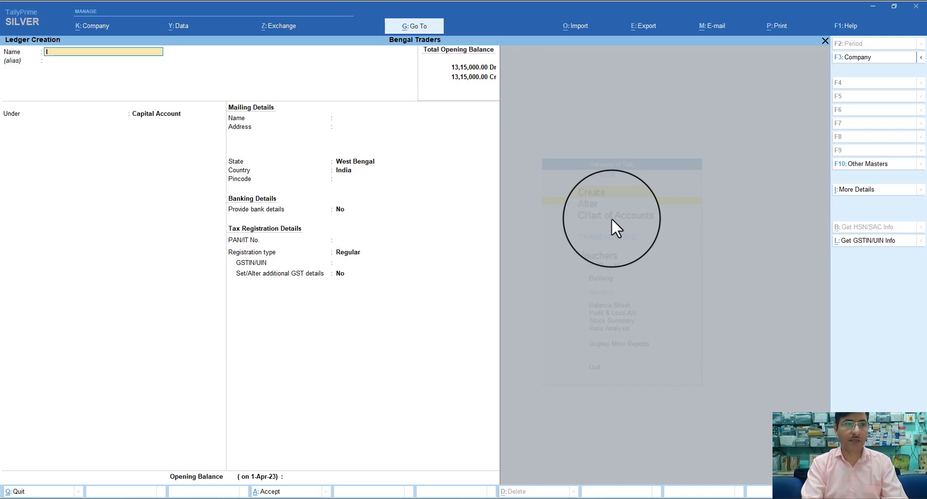
text(Input CGST)
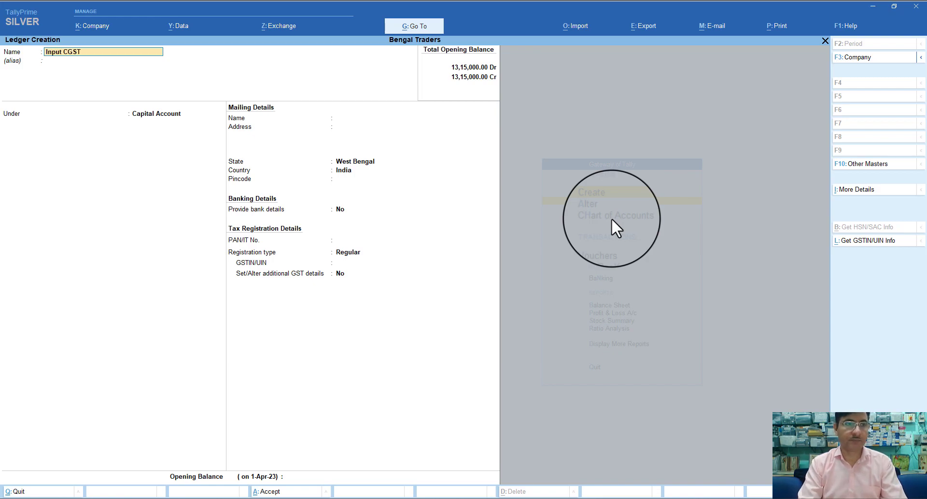
key(Return)
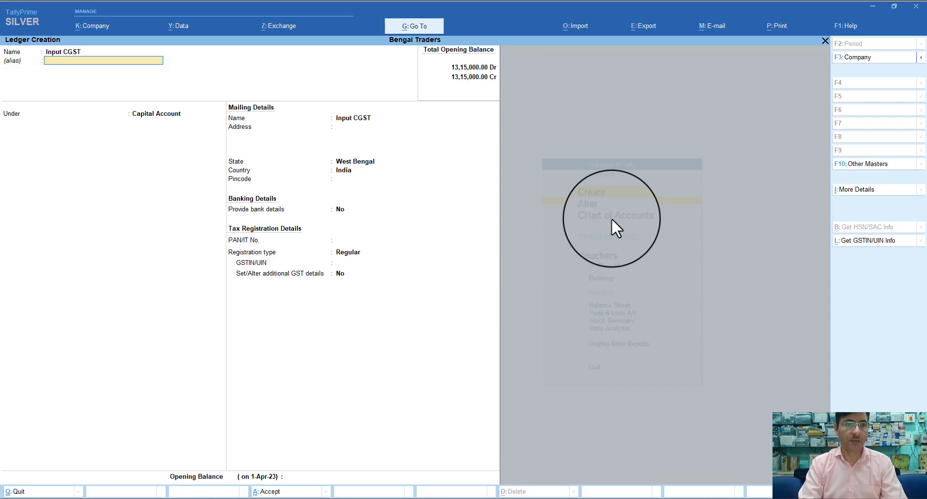
key(Return)
text(D)
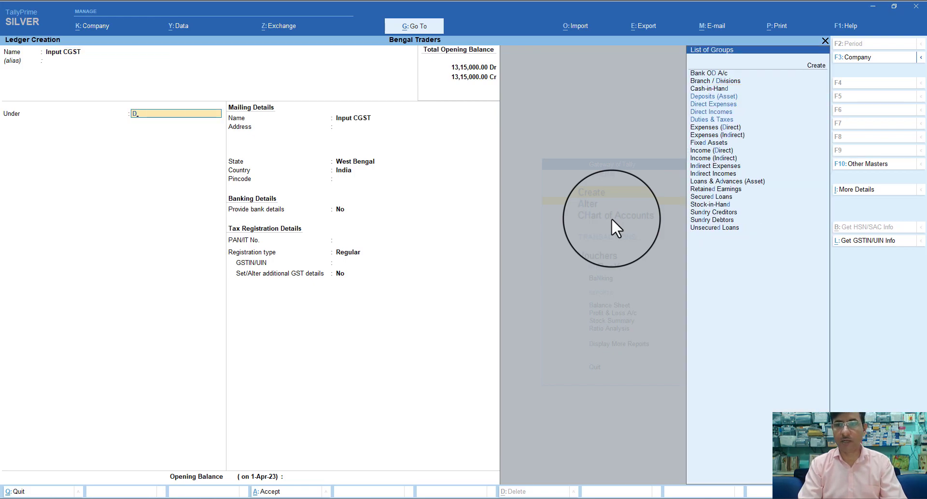
key(Down)
key(Down)
key(Down)
key(Down)
key(Return)
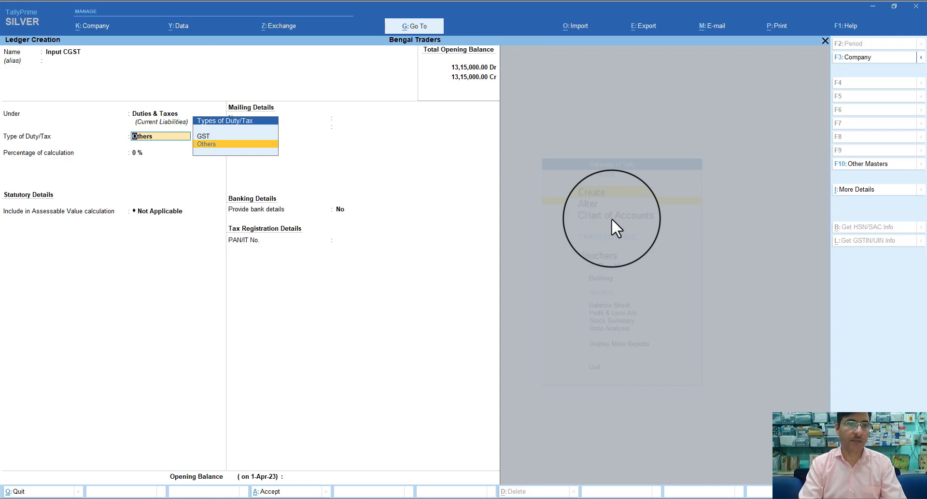
Set its duty type to GST, tax type CGST, keeping 0 % calculation
key(Up)
key(Return)
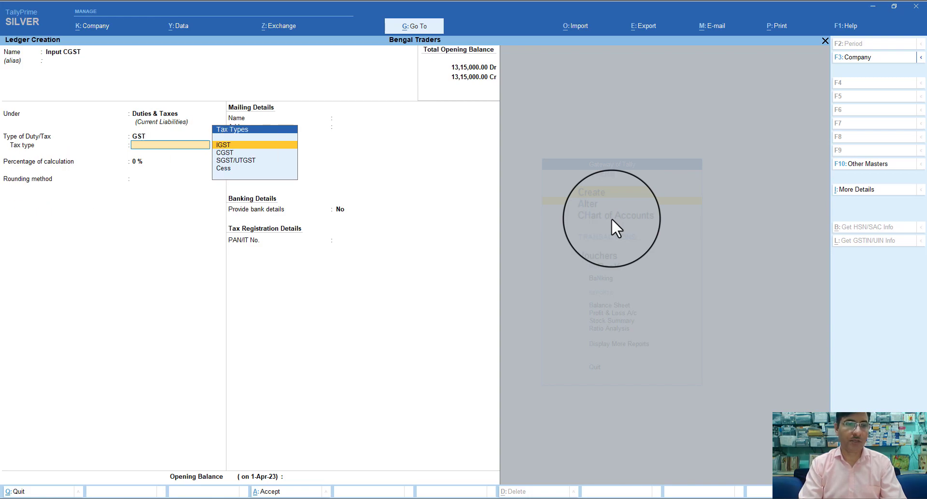
key(Down)
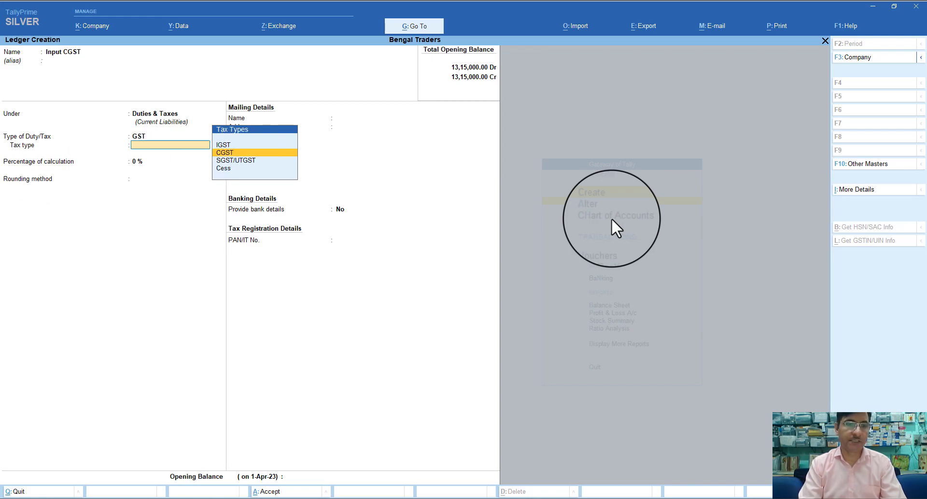
key(Return)
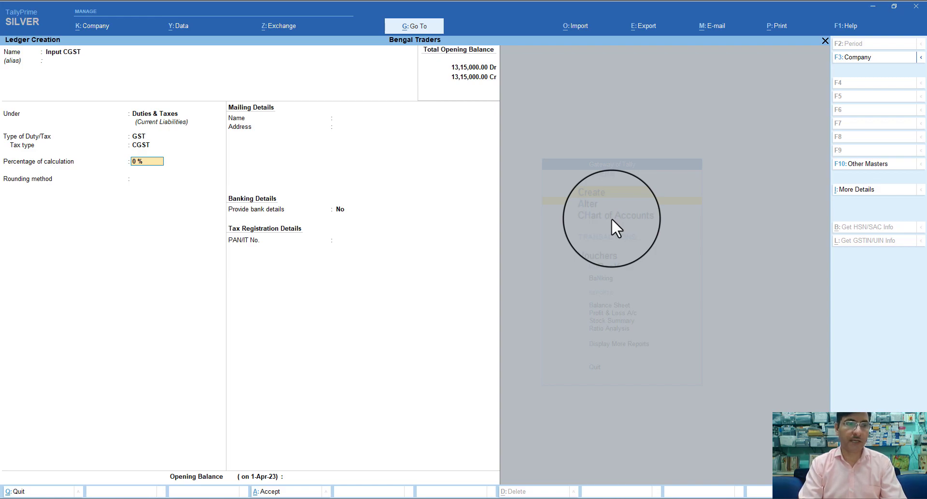
key(Return)
key(Return)
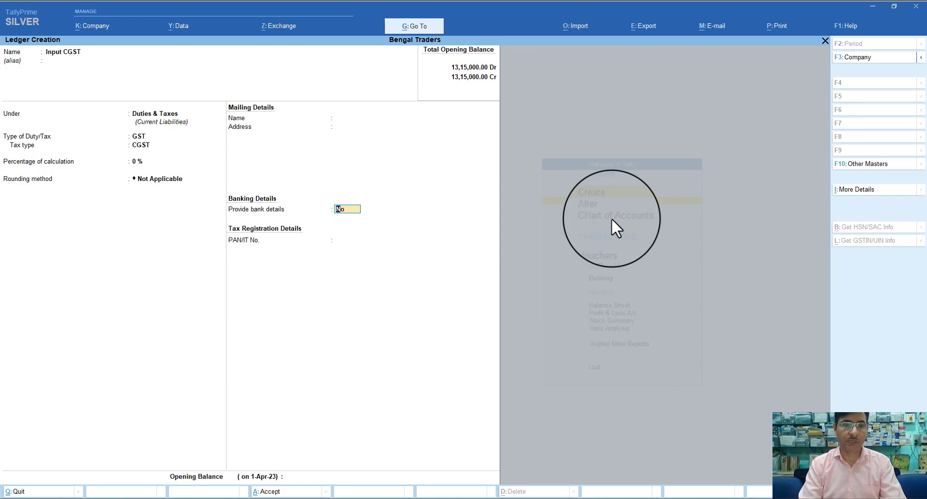
Save Input CGST, then create Input SGST under Duties & Taxes with GST tax type SGST/UTGST
key(ctrl+a)
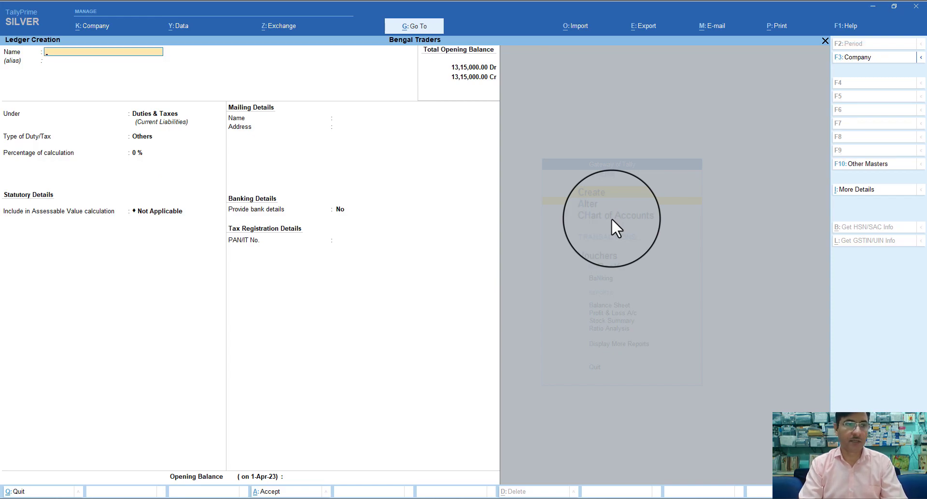
text(In)
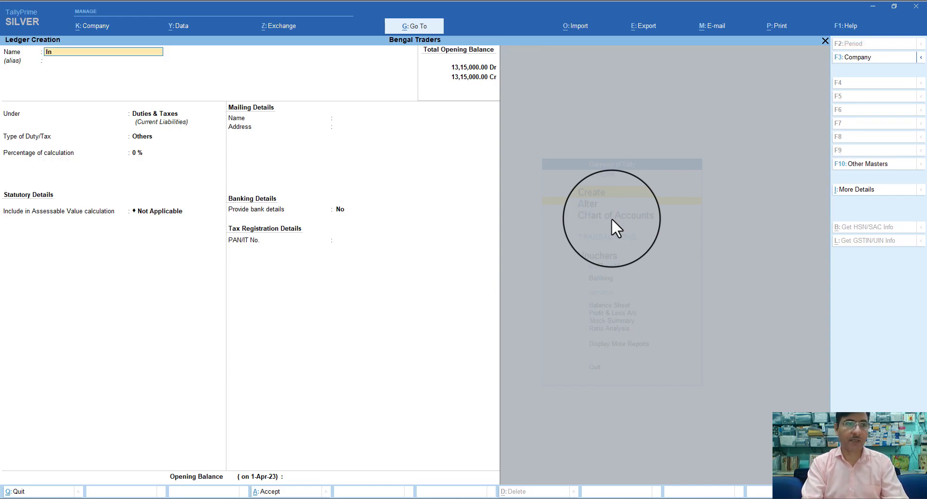
text(put)
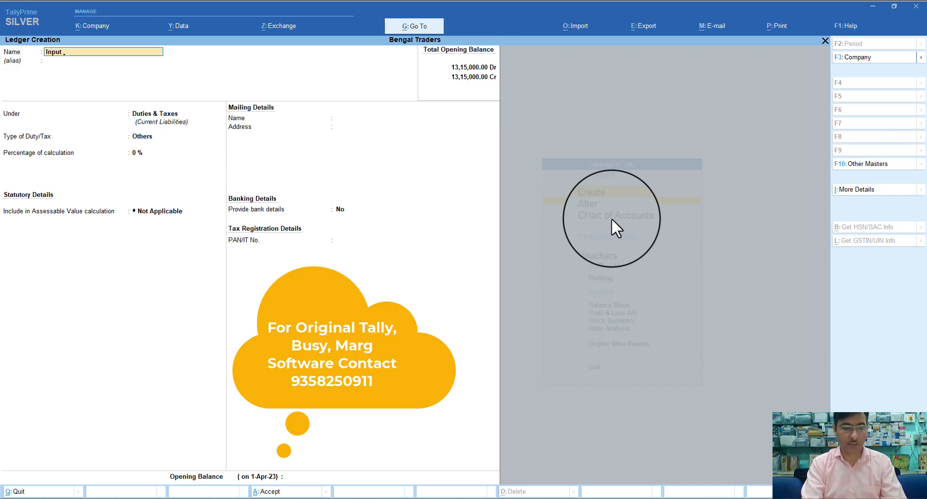
text( SGST)
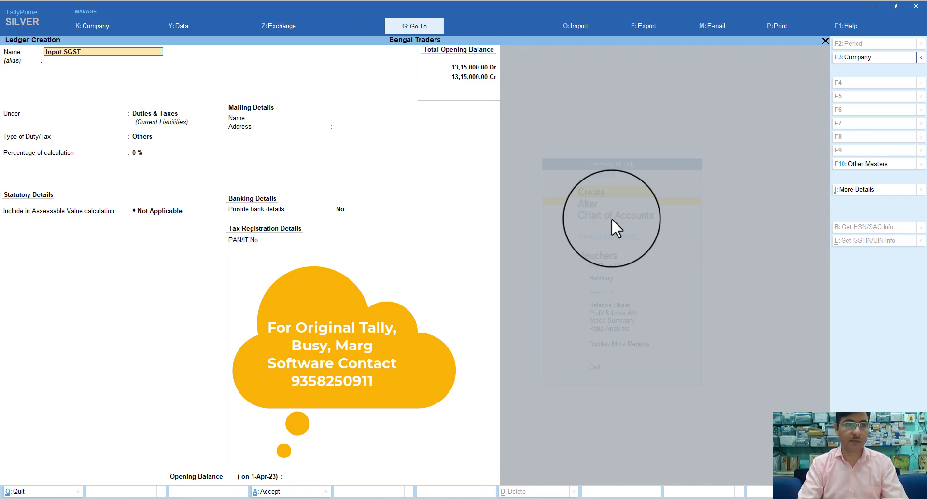
key(Return)
key(Return)
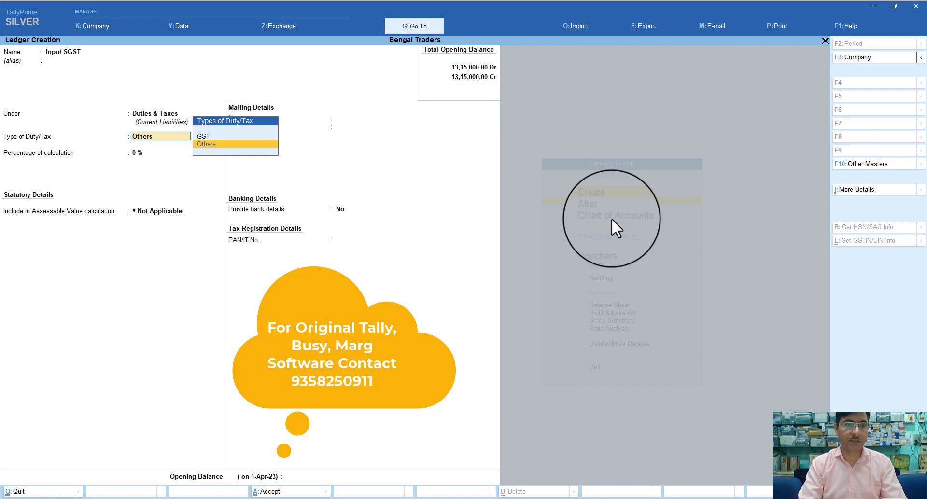
key(Up)
key(Return)
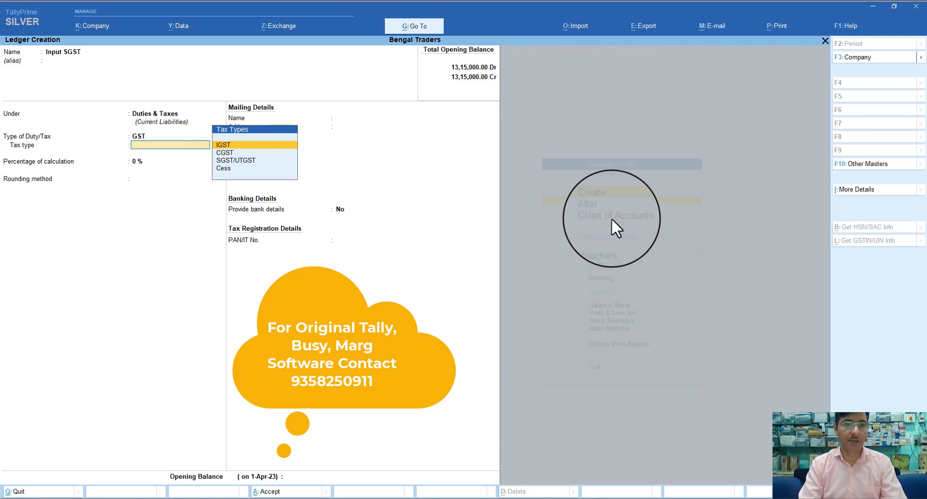
key(Down)
key(Down)
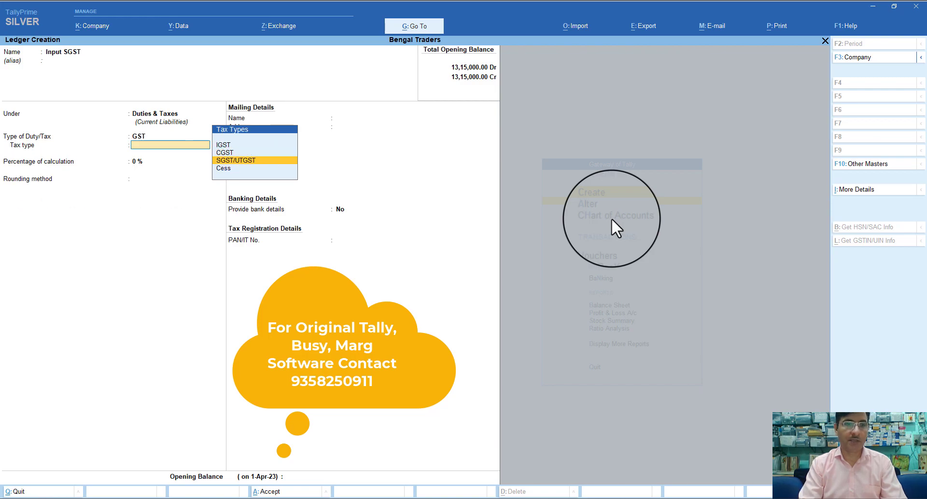
key(Return)
key(Return)
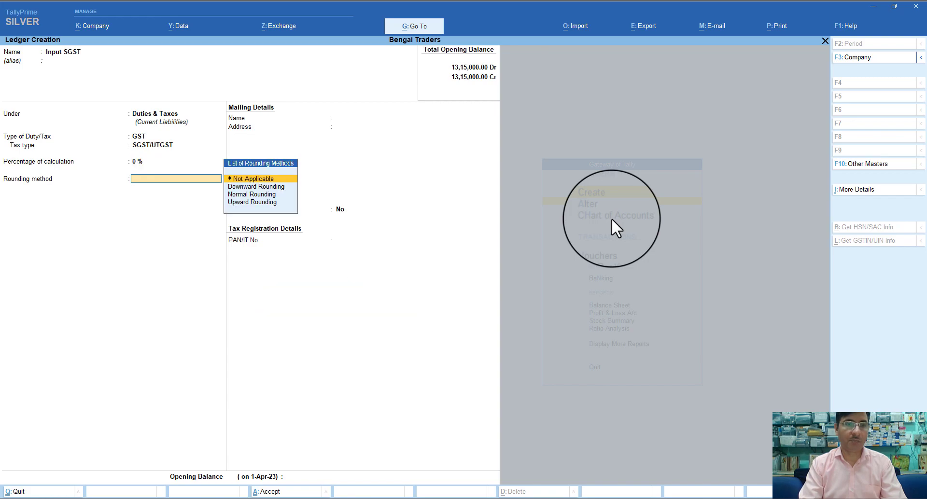
key(Return)
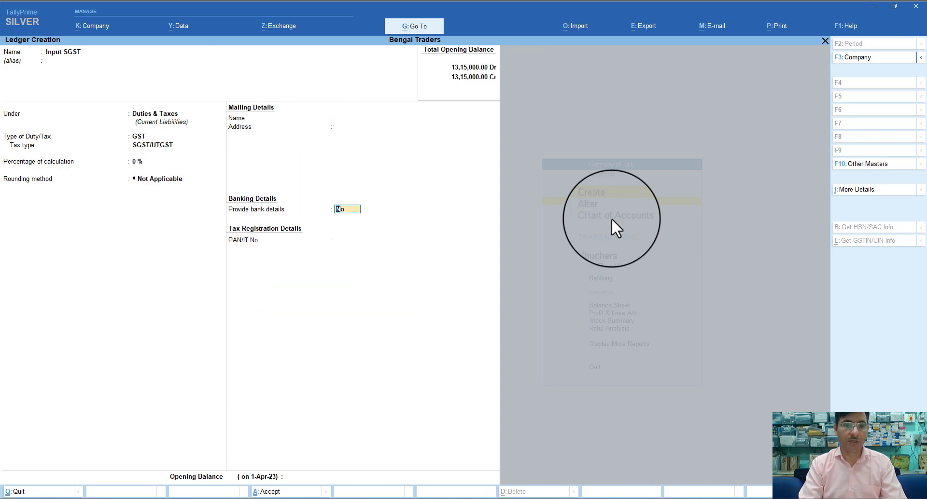
key(ctrl+a)
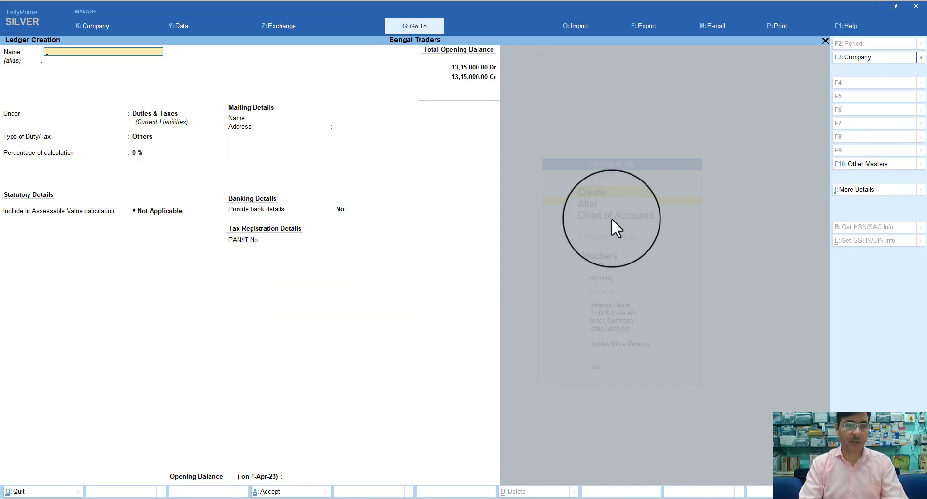
Save an Input IGST ledger under Duties & Taxes: GST duty, IGST tax type, no rounding
text(Input)
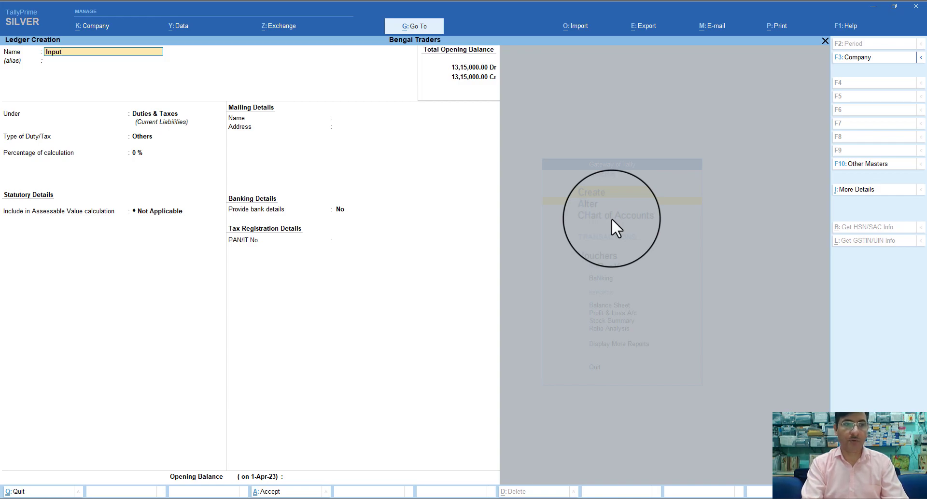
text( IGST)
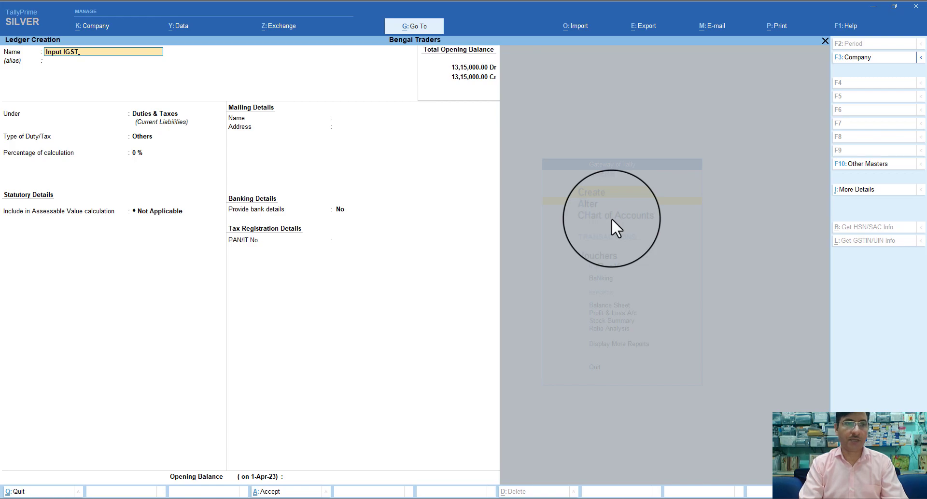
key(Return)
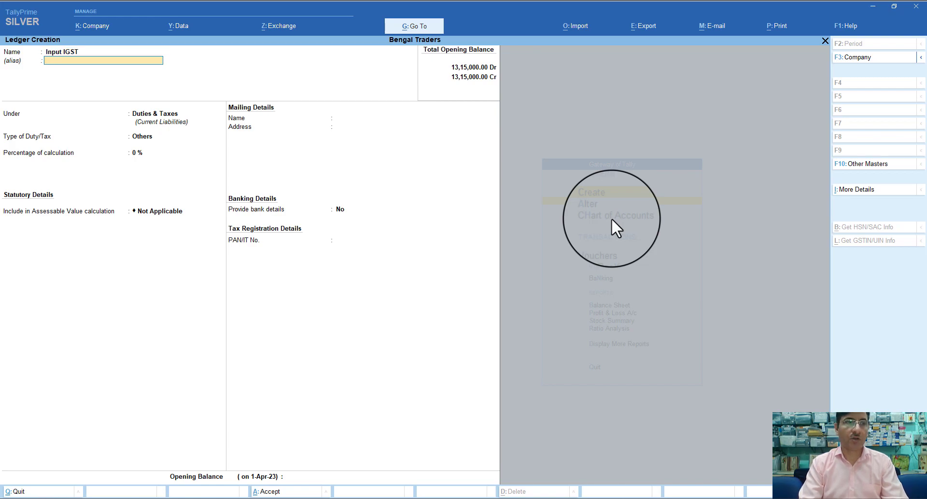
key(Return)
key(Return)
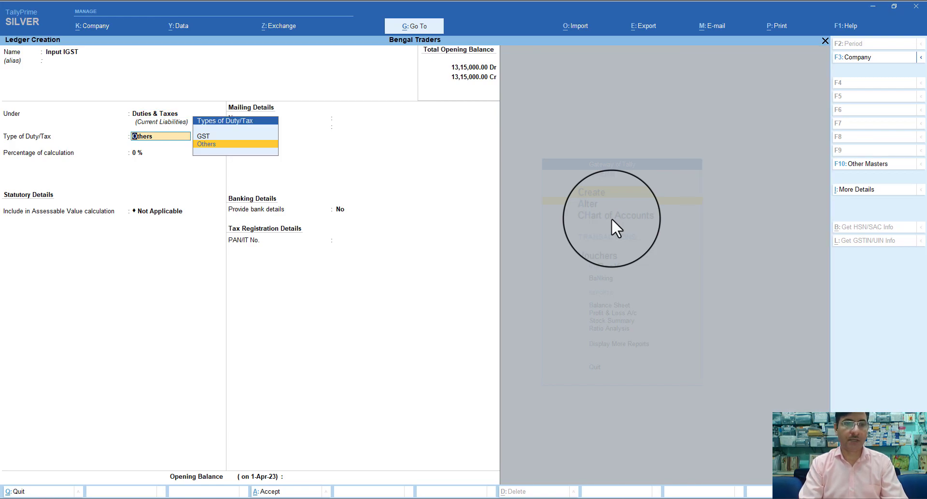
key(Up)
key(Return)
key(Down)
key(Down)
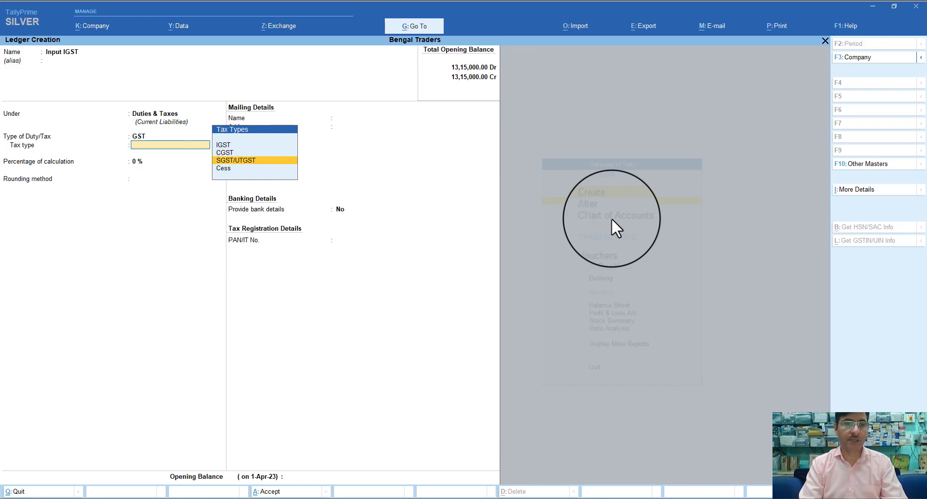
key(Up)
key(Up)
key(Return)
key(Return)
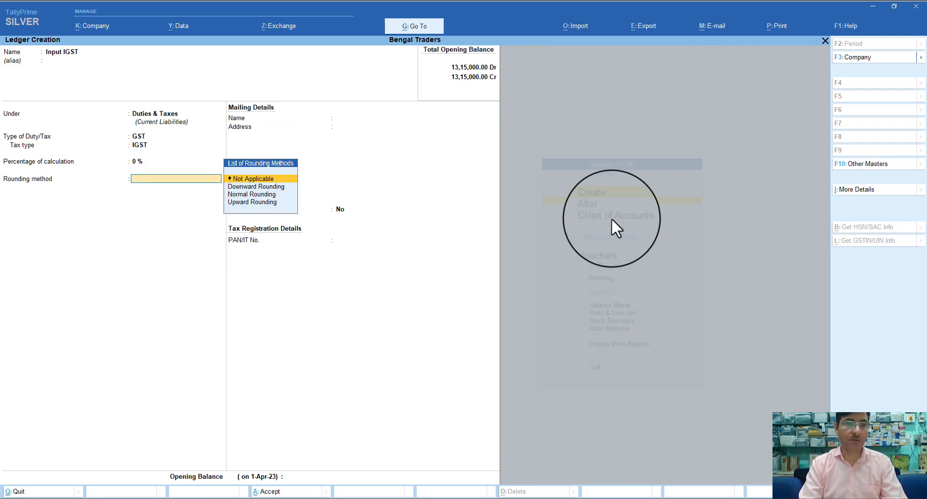
key(Return)
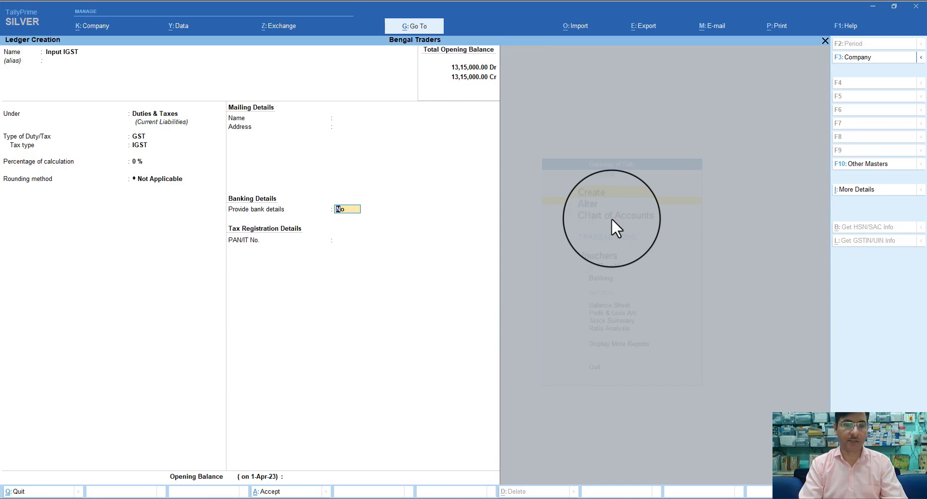
key(ctrl)
key(ctrl+a)
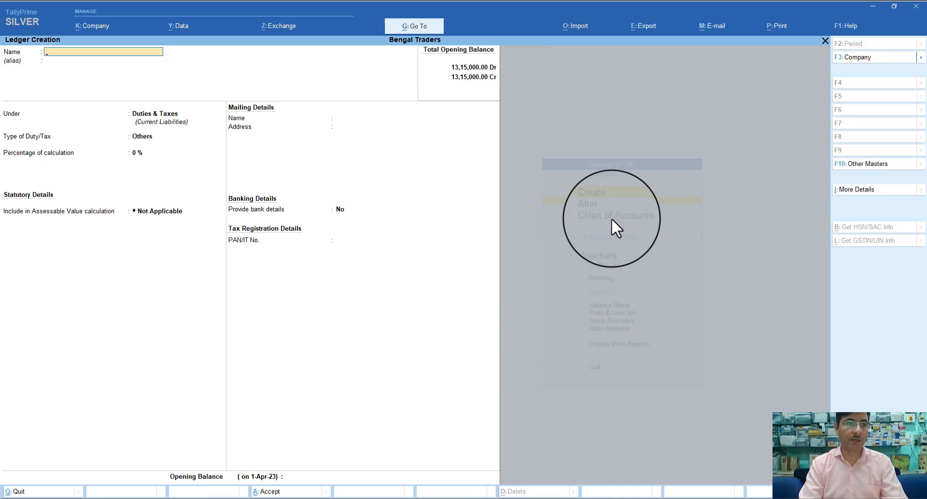
Enter an Output CGST ledger under Duties & Taxes with duty type GST and tax type CGST
text(Outp)
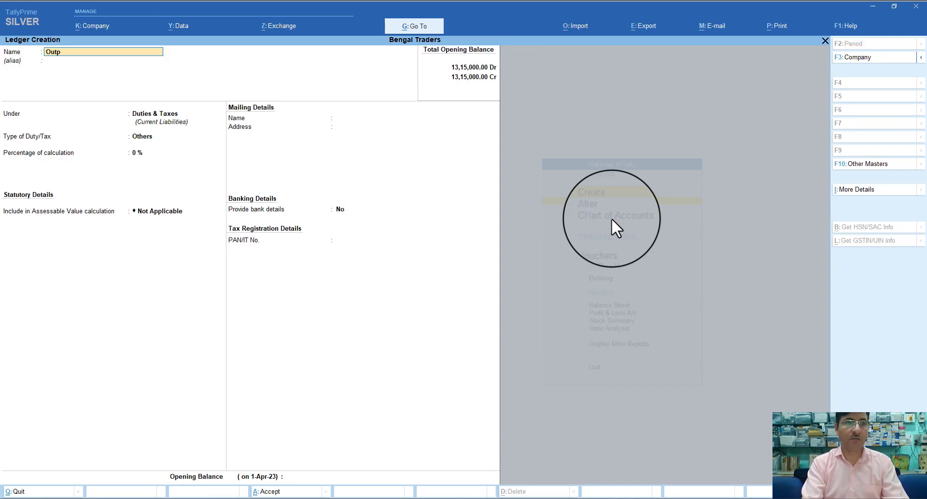
text(ut)
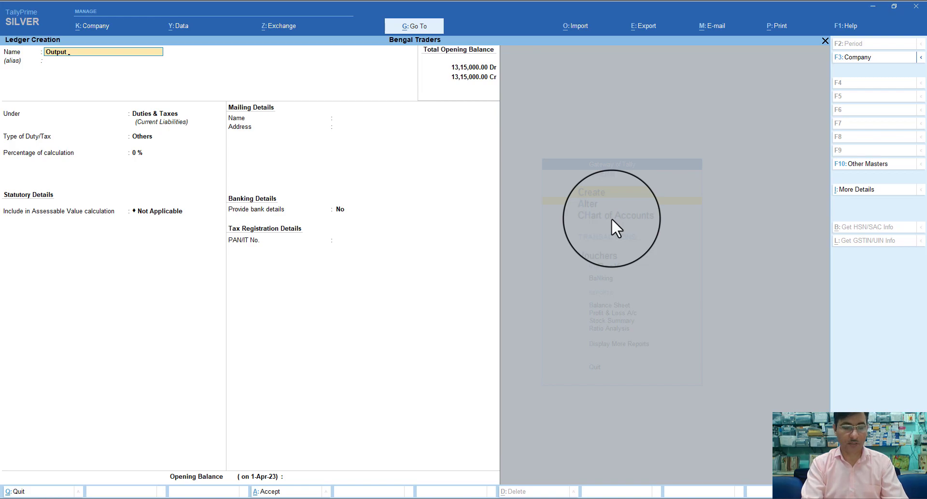
text( CGST)
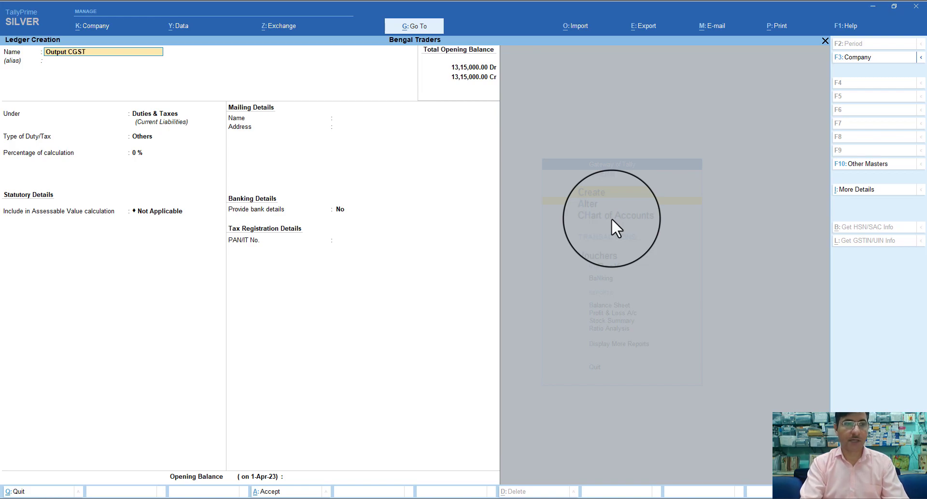
key(Return)
key(Return)
key(Return)
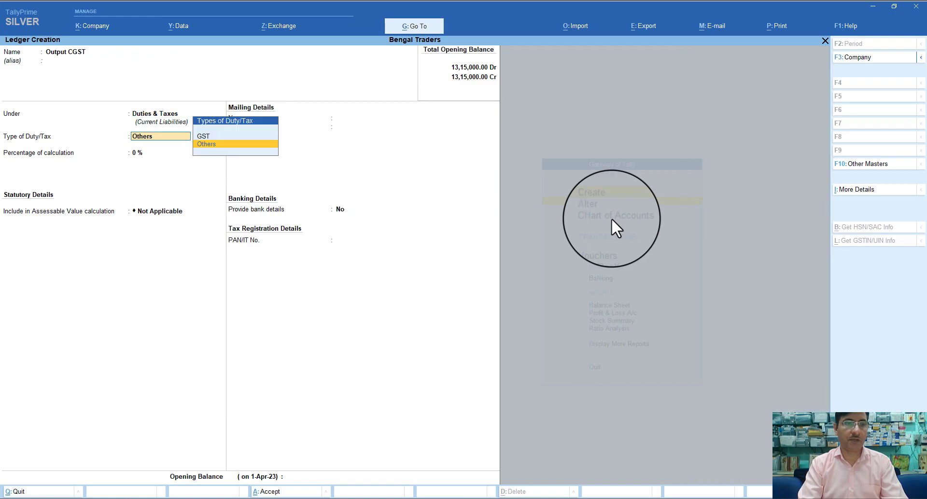
key(Up)
key(Return)
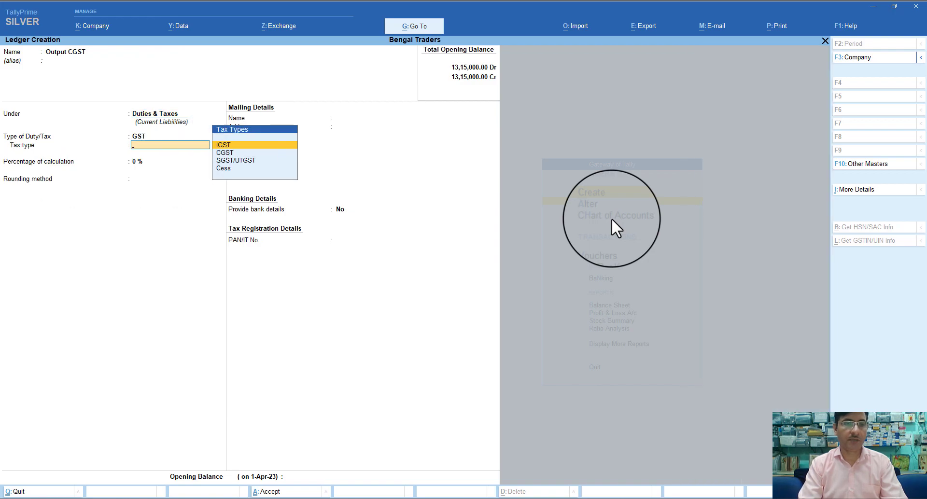
key(Down)
key(Down)
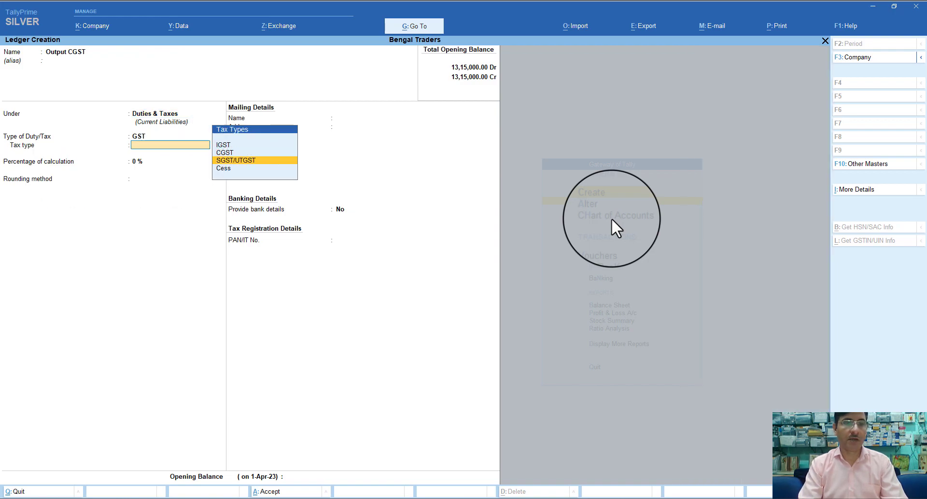
key(Up)
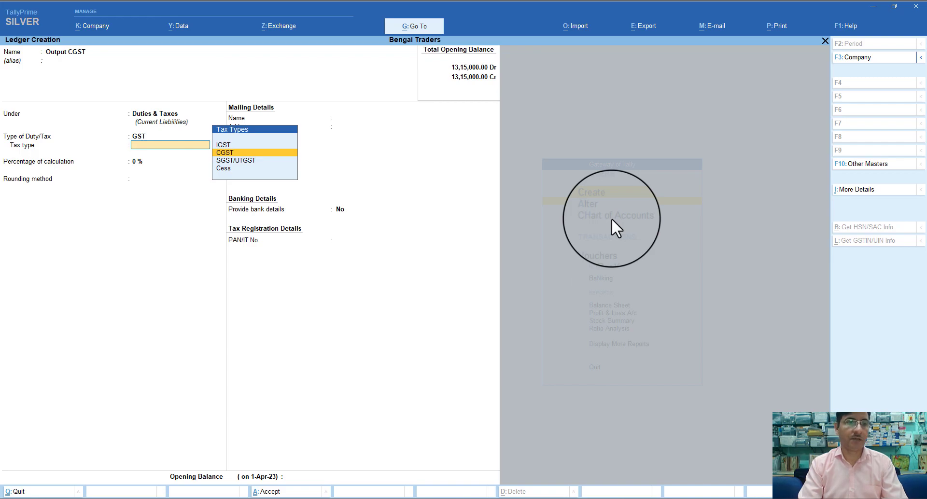
key(Return)
key(Return)
key(Return)
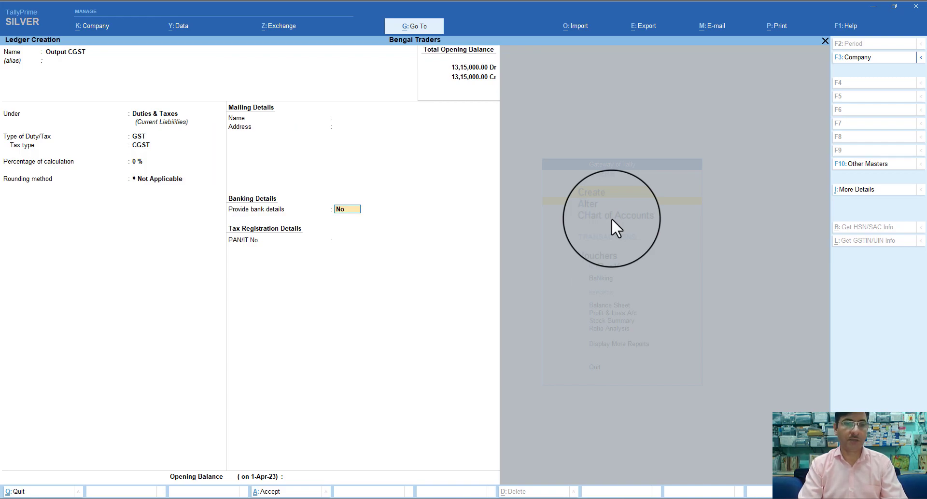
Save Output CGST, then fill in 'Ouput SGST' under Duties & Taxes with GST, SGST/UTGST, 0 %
key(ctrl+a)
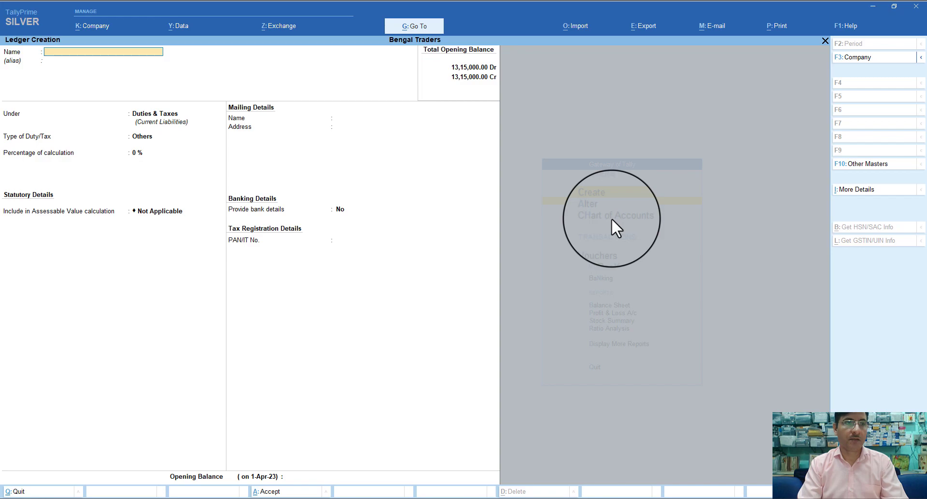
text(Ou)
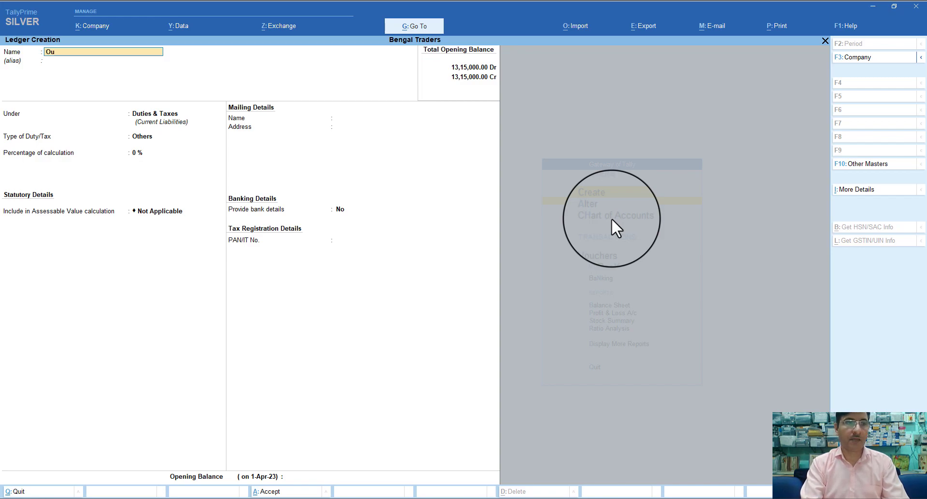
text(put S)
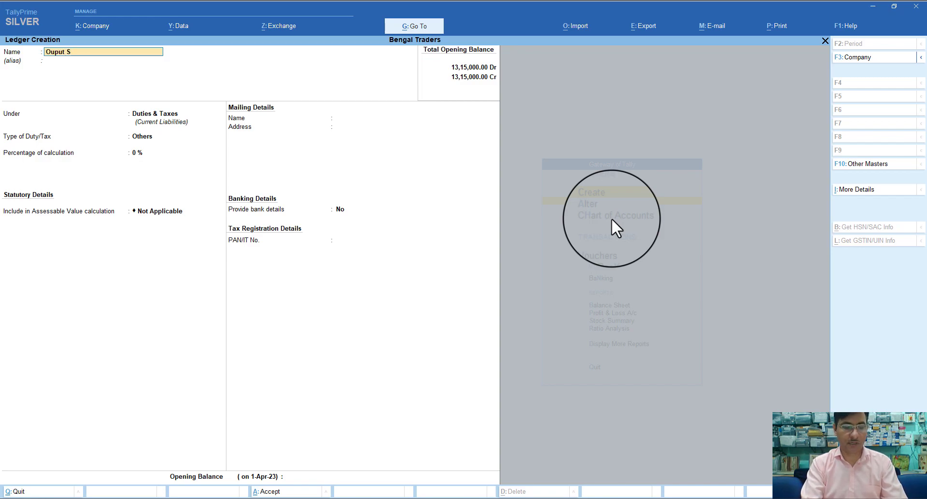
text(GST)
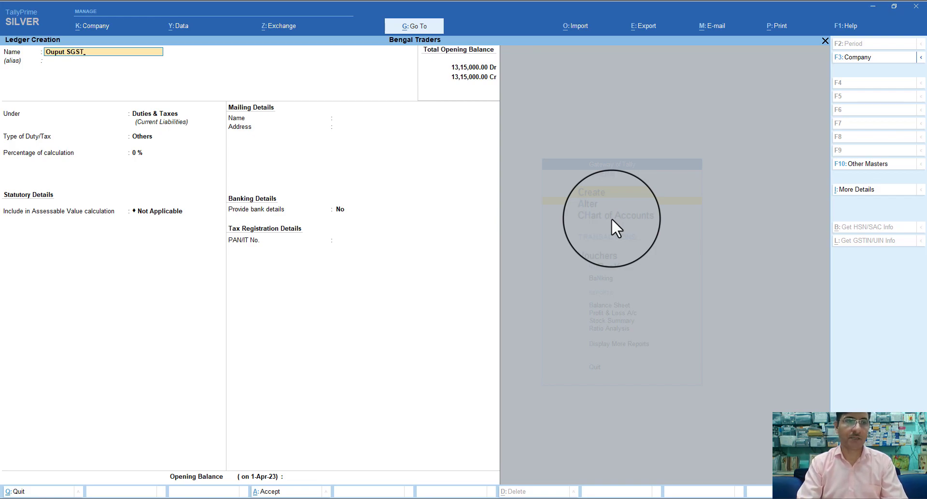
key(Return)
key(Return)
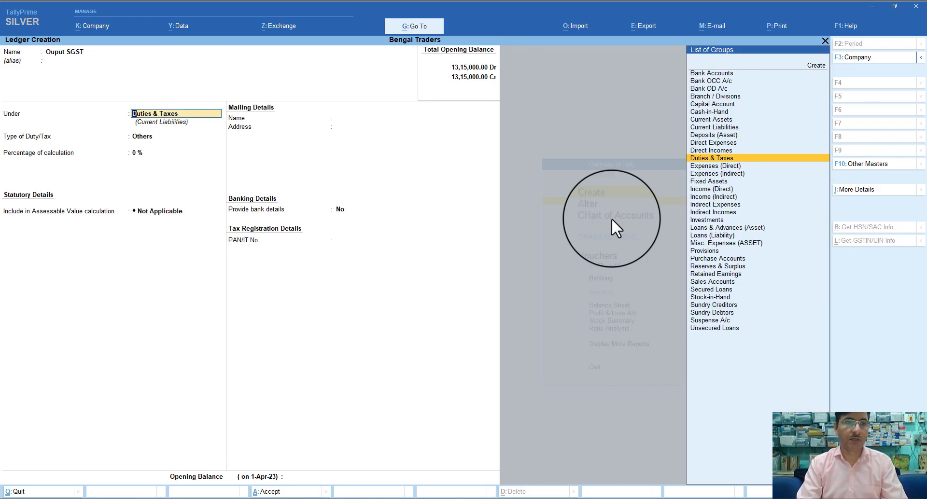
key(Return)
key(Up)
key(Return)
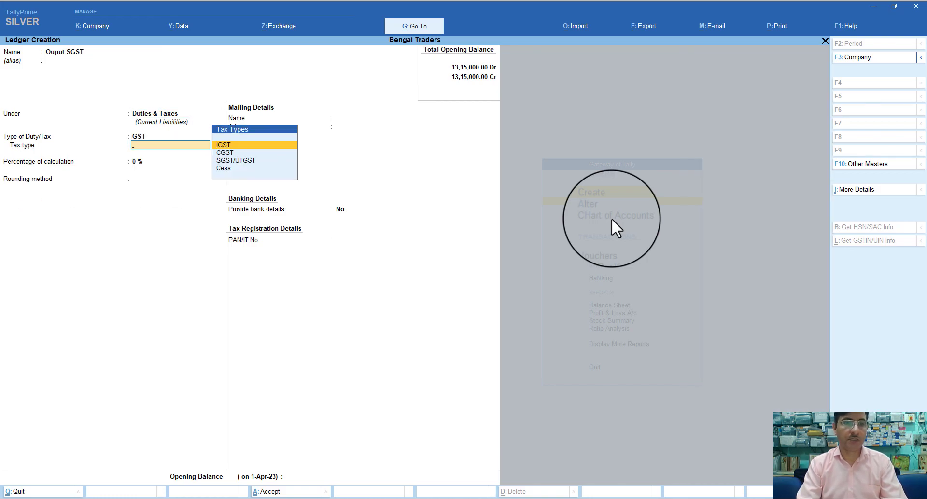
key(Down)
key(Down)
key(Return)
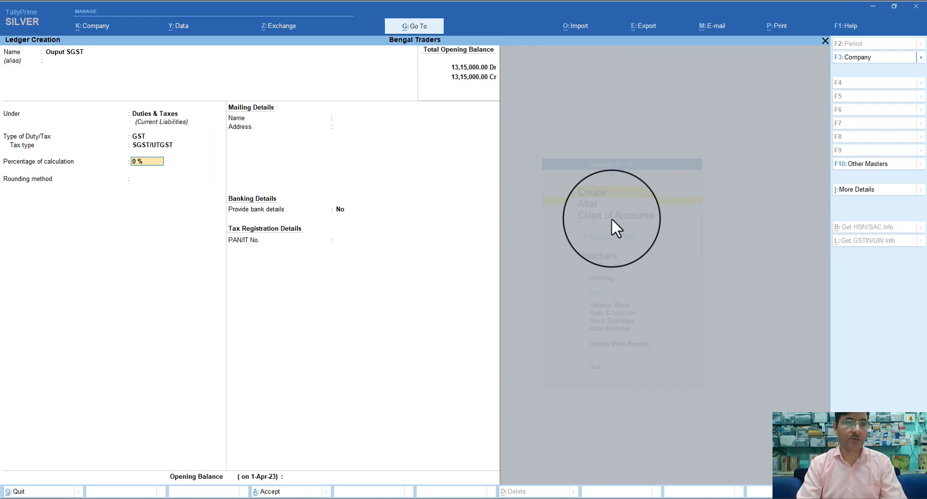
key(Return)
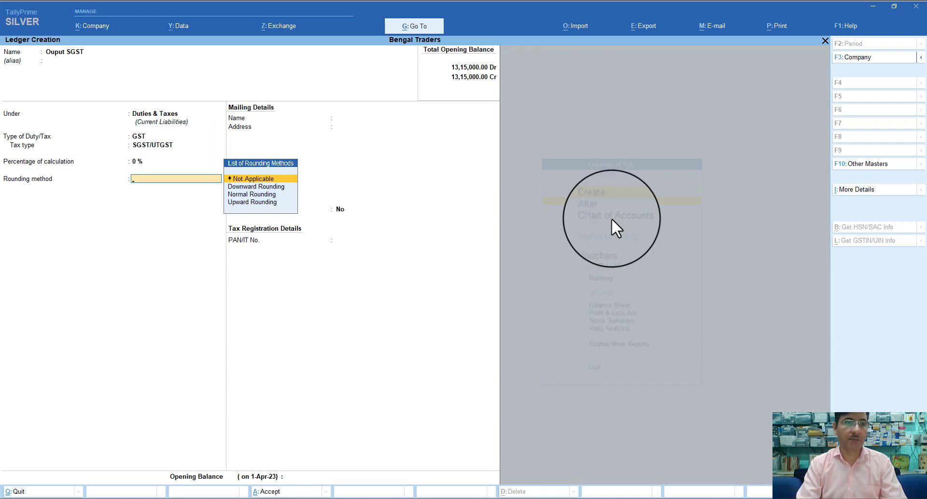
key(Return)
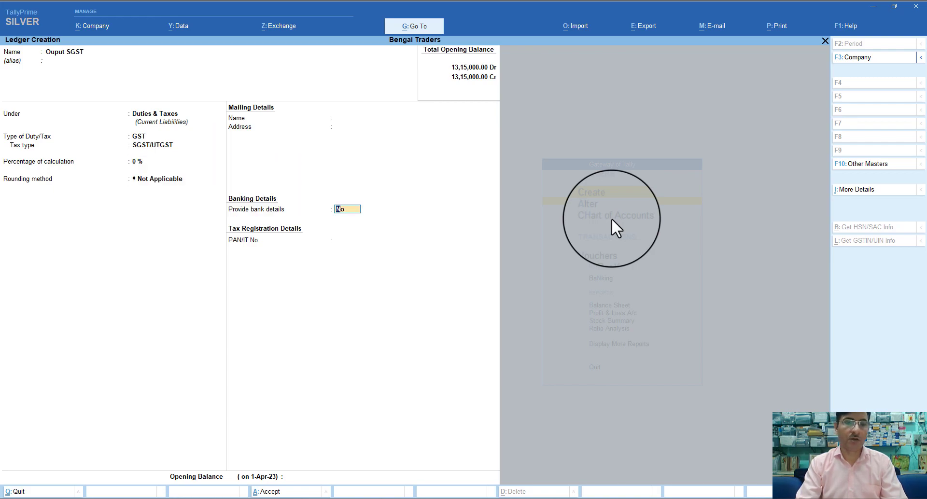
Correct the ledger name to 'Output SGST' and save it
click(52, 53)
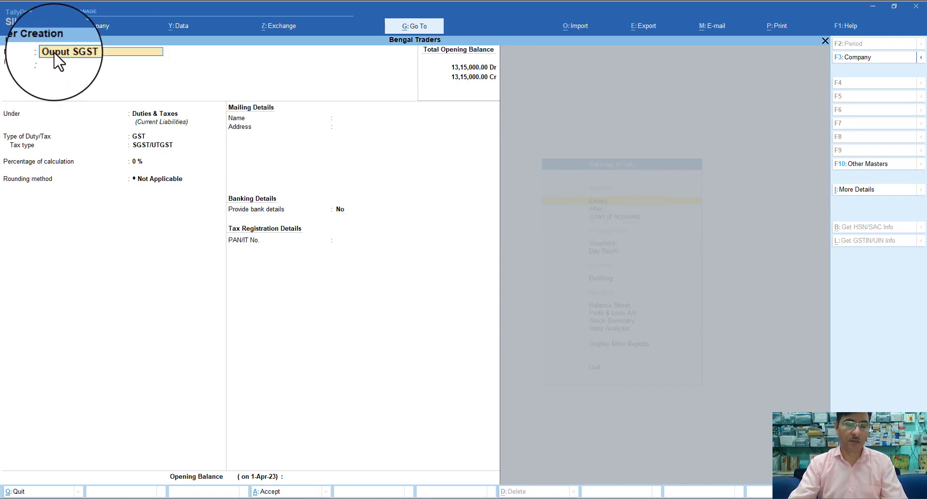
click(54, 54)
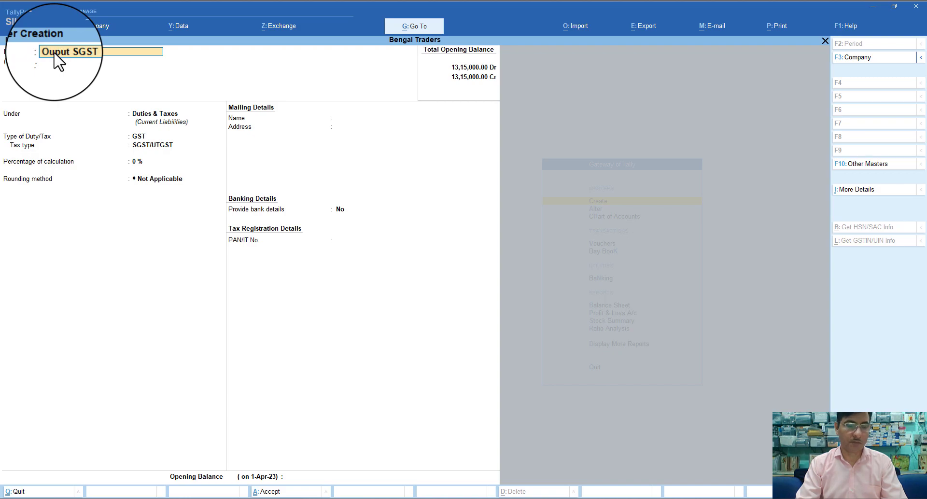
text(t)
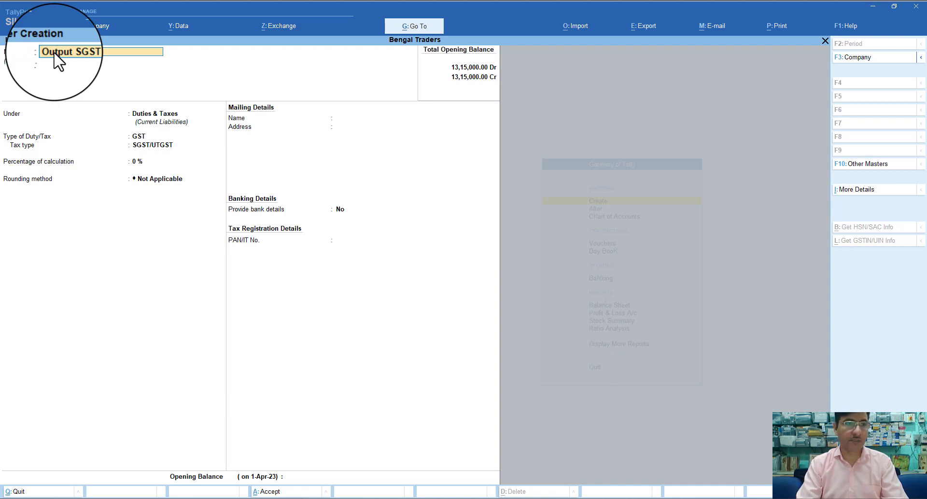
key(Return)
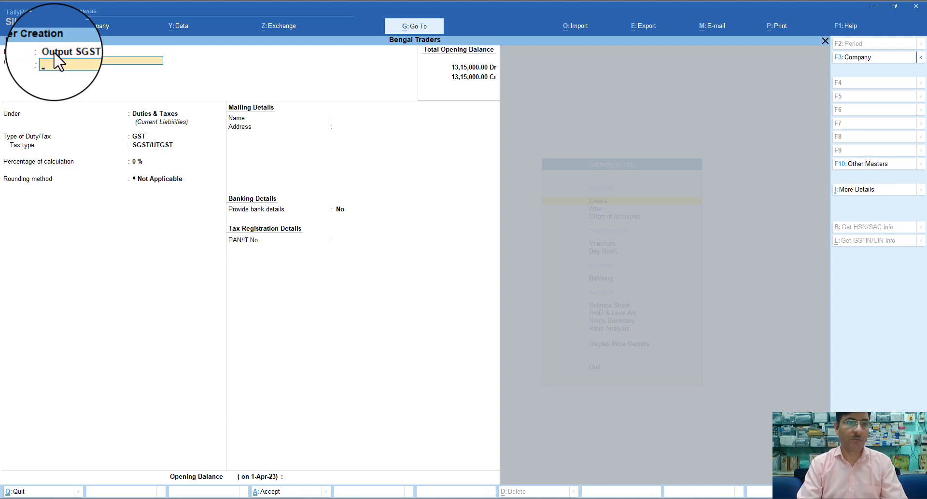
key(ctrl+a)
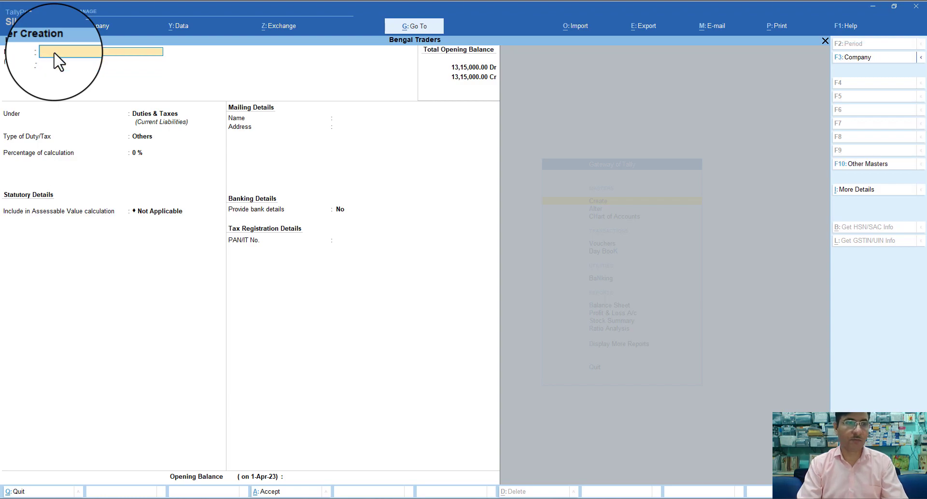
Save an Output IGST ledger under Duties & Taxes with GST duty, IGST tax type, no rounding
text(Out)
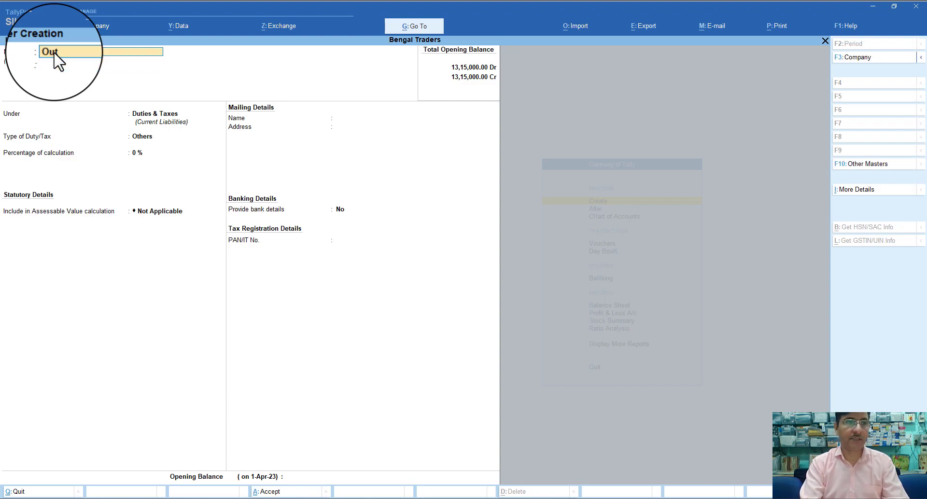
text(put I)
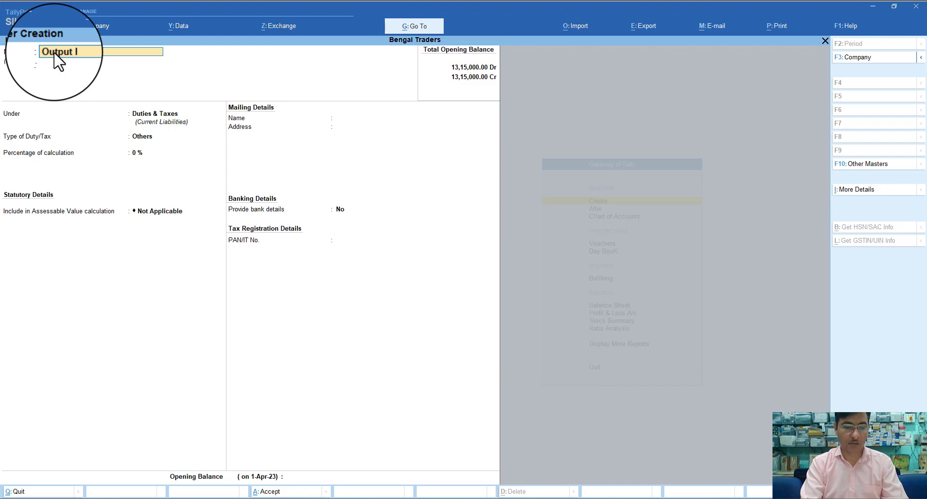
text(GST)
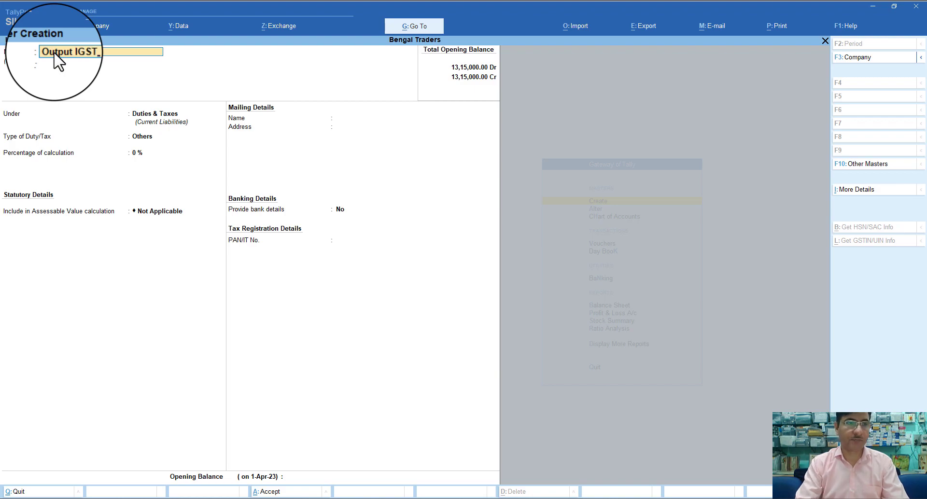
key(Return)
key(Return)
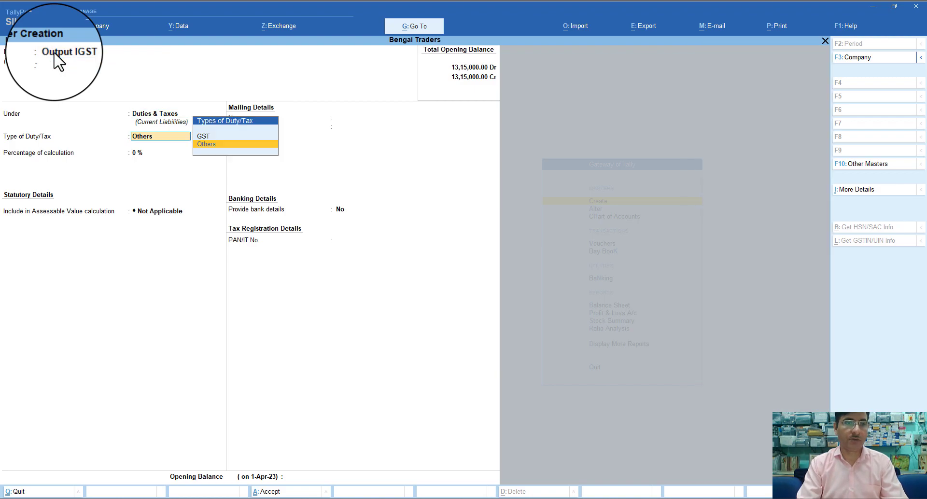
key(Up)
key(Return)
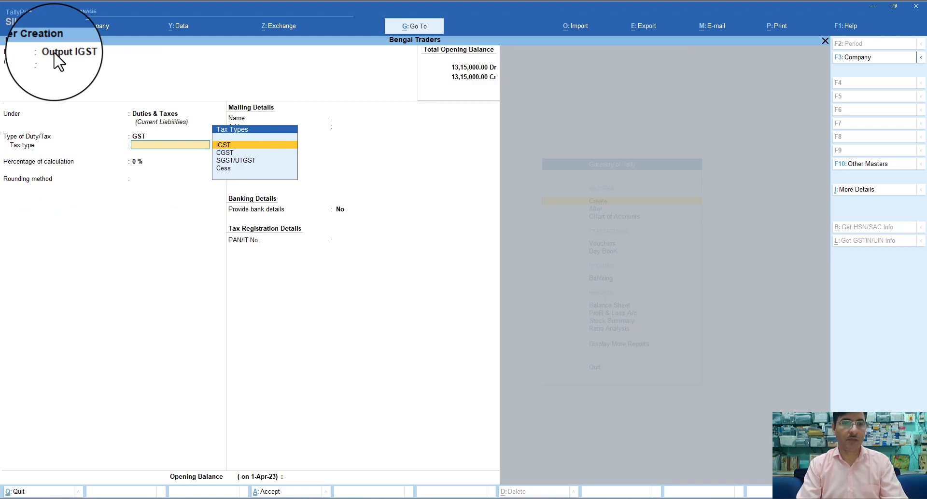
key(Return)
key(Return)
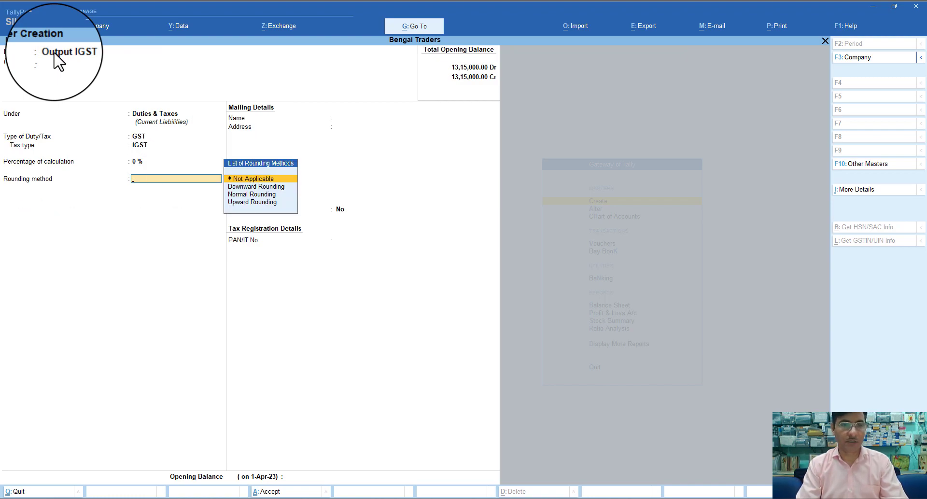
key(Return)
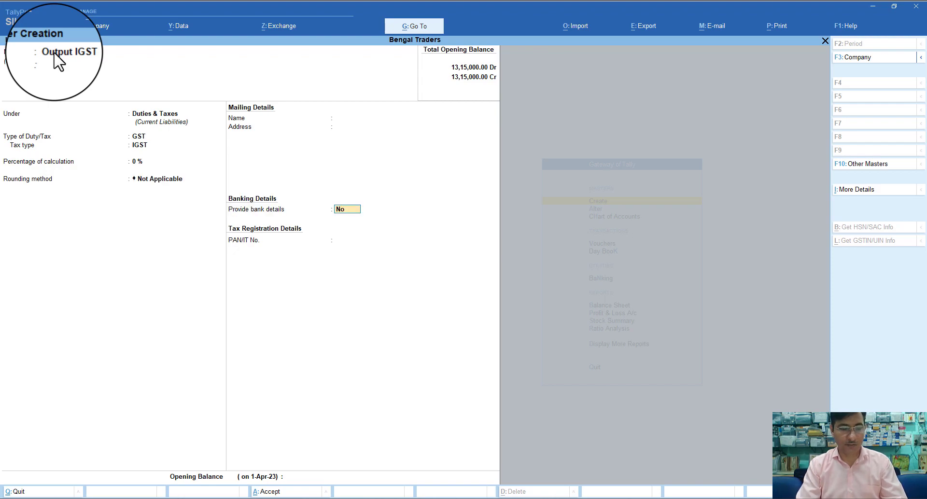
key(ctrl+a)
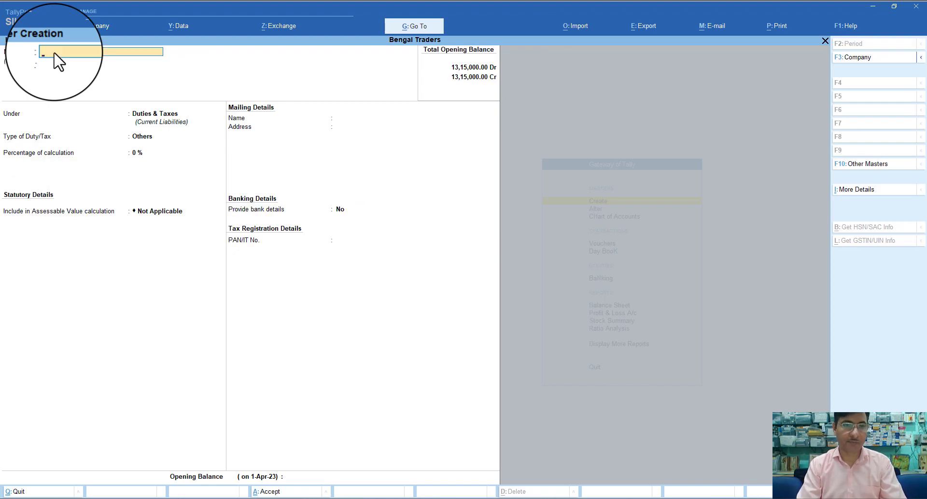
key(Escape)
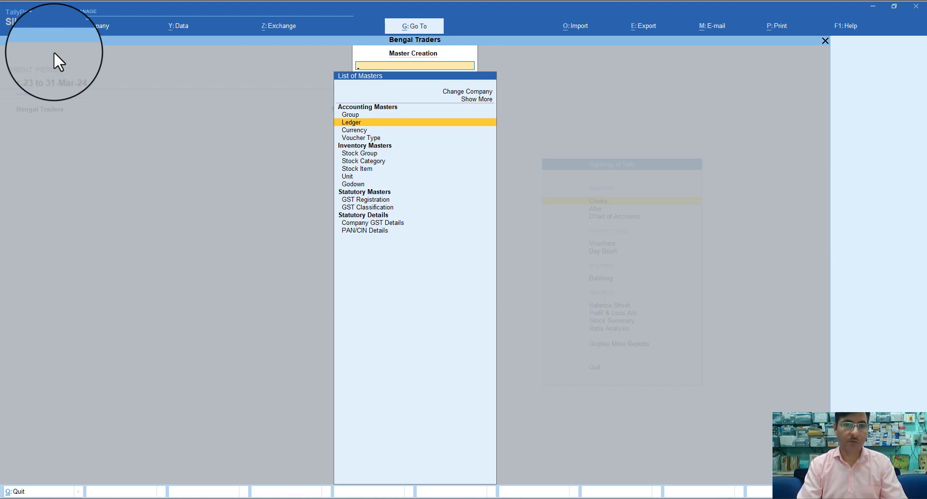
Abandon the new voucher type form and return to the Gateway of Tally
key(Down)
key(Down)
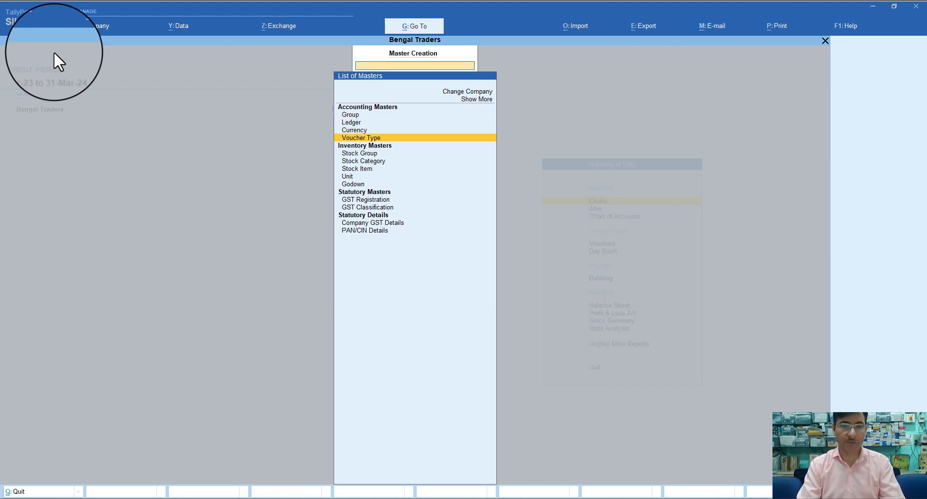
key(Return)
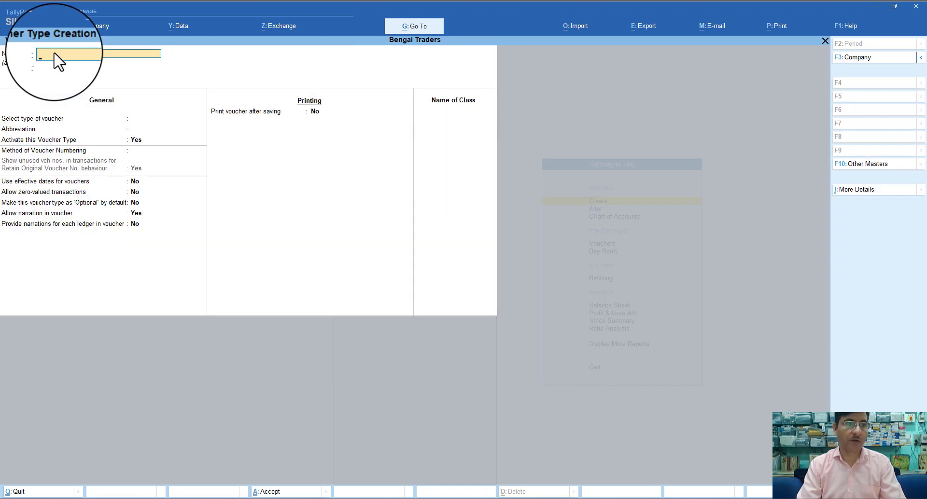
key(Escape)
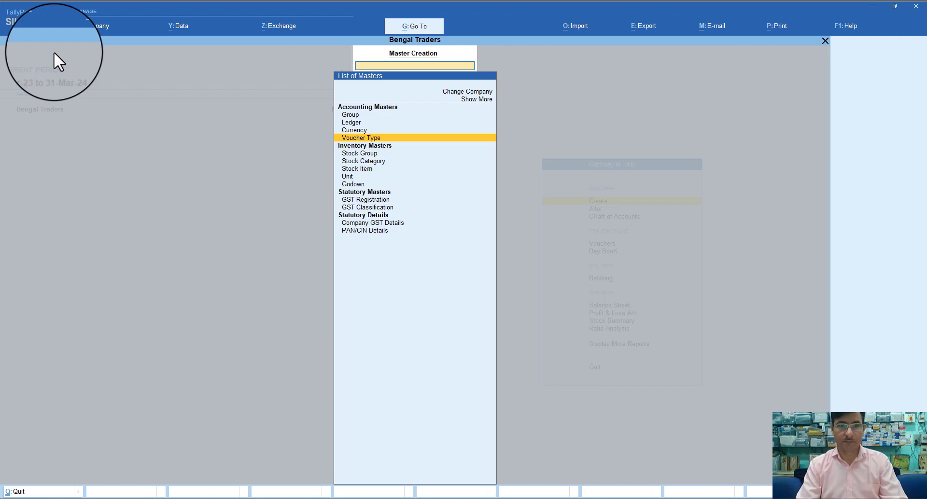
key(Return)
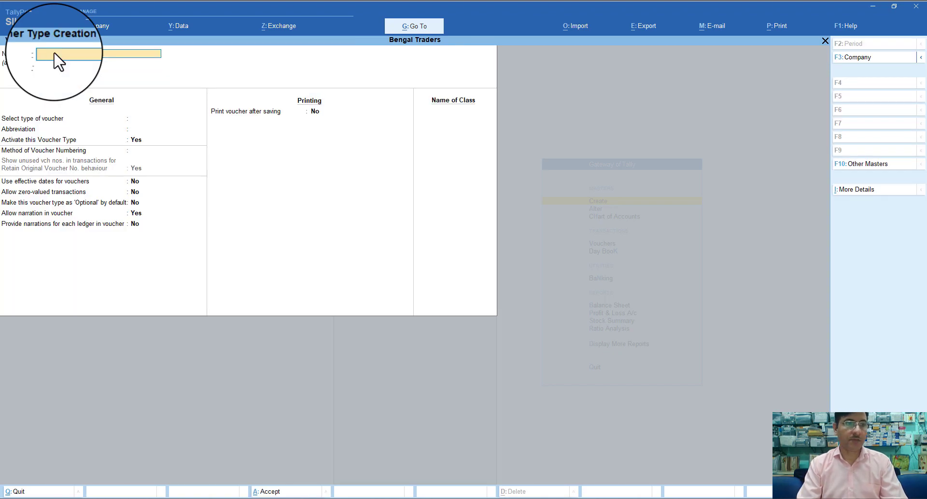
key(Escape)
key(y)
key(Escape)
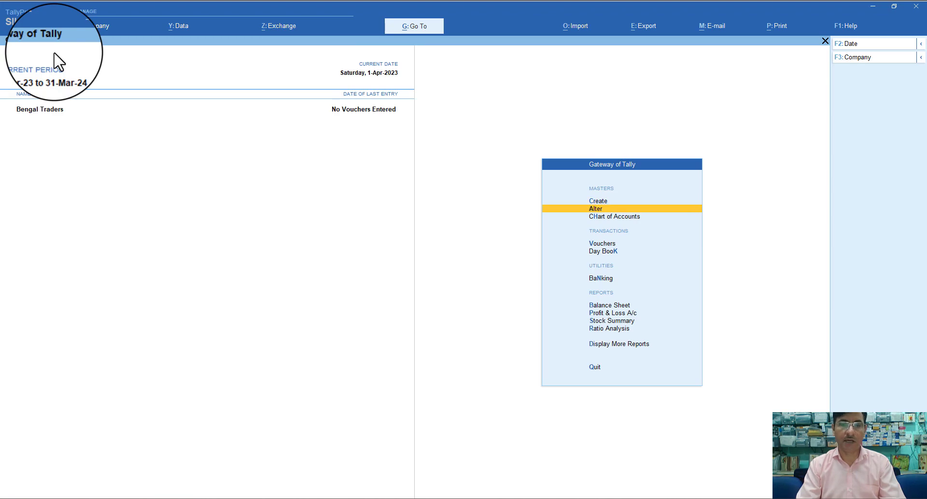
Open the existing Purchase voucher type for alteration
key(Up)
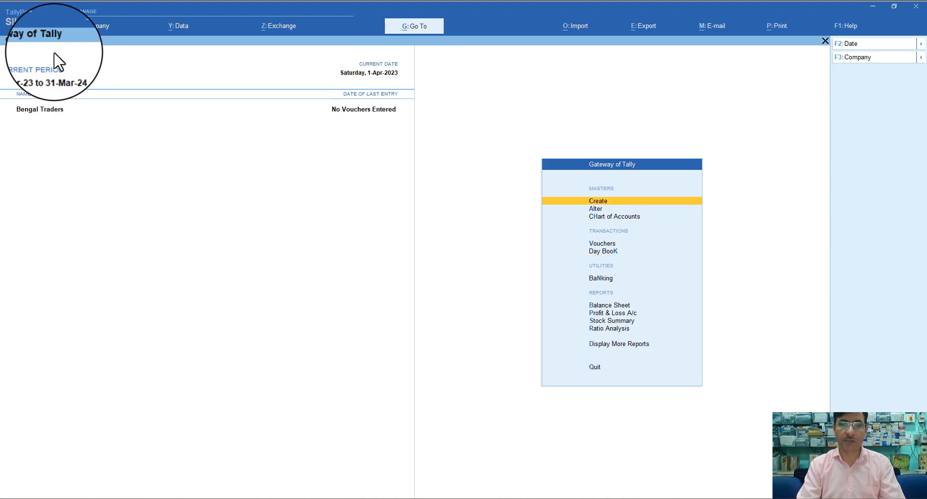
key(Down)
key(Return)
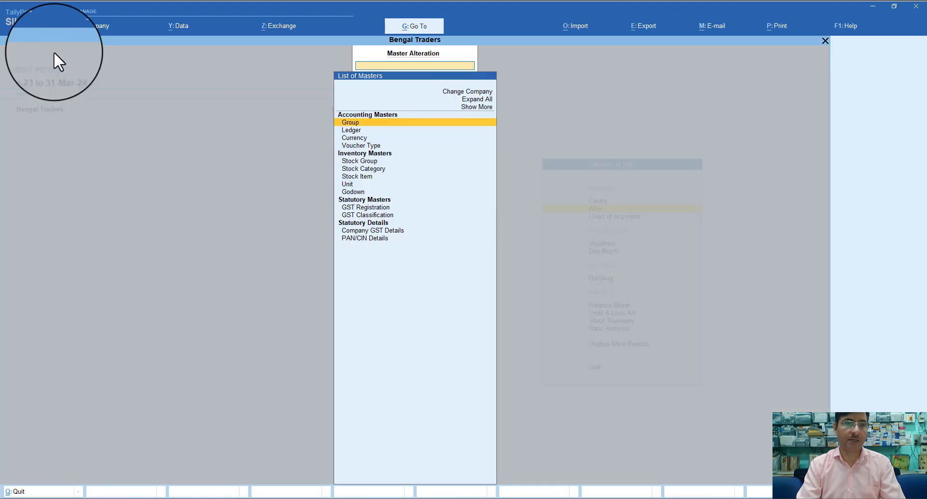
key(Down)
key(Down)
key(Down)
key(Return)
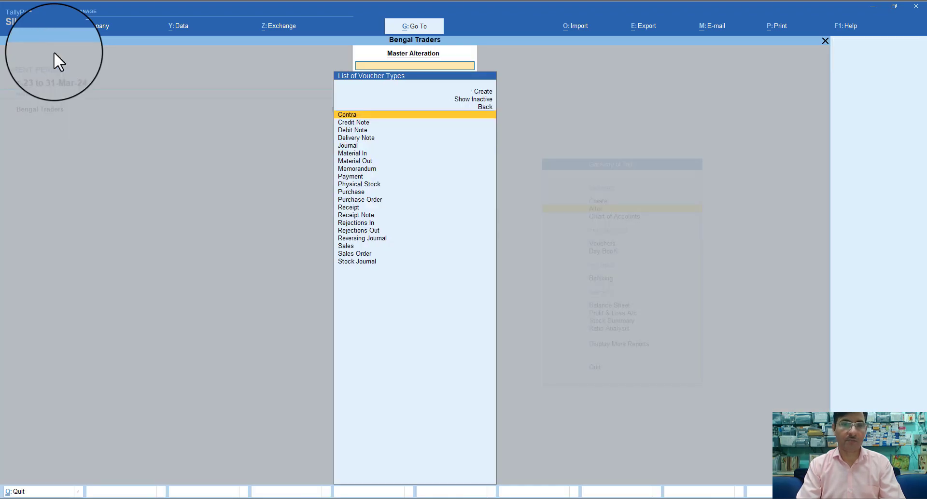
text(P)
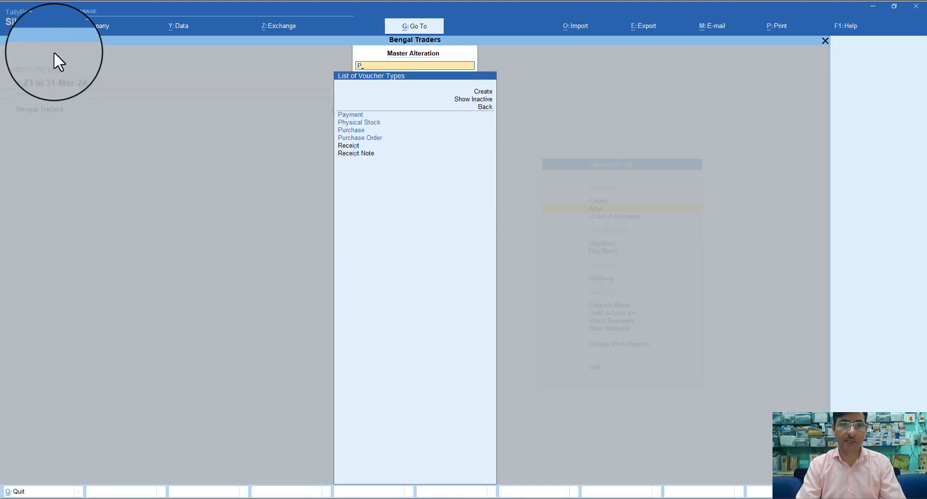
key(Down)
key(Down)
key(Down)
key(Down)
key(Up)
key(Up)
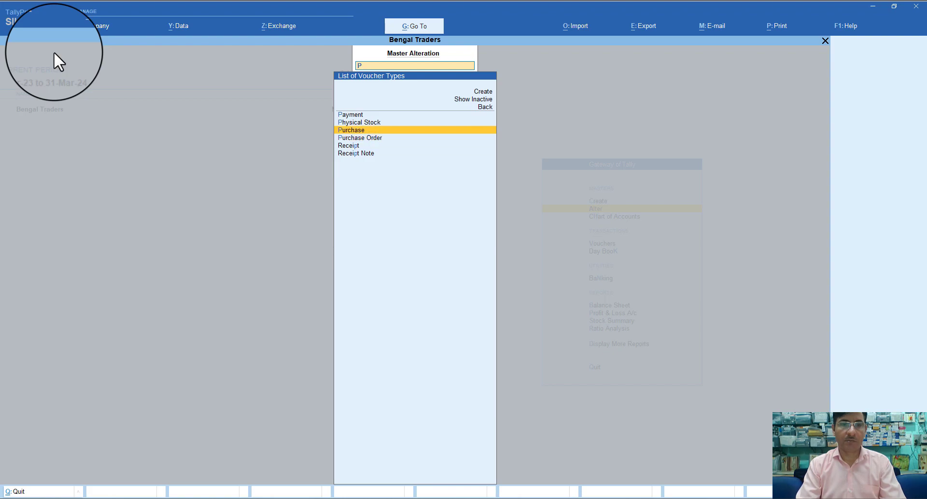
key(Return)
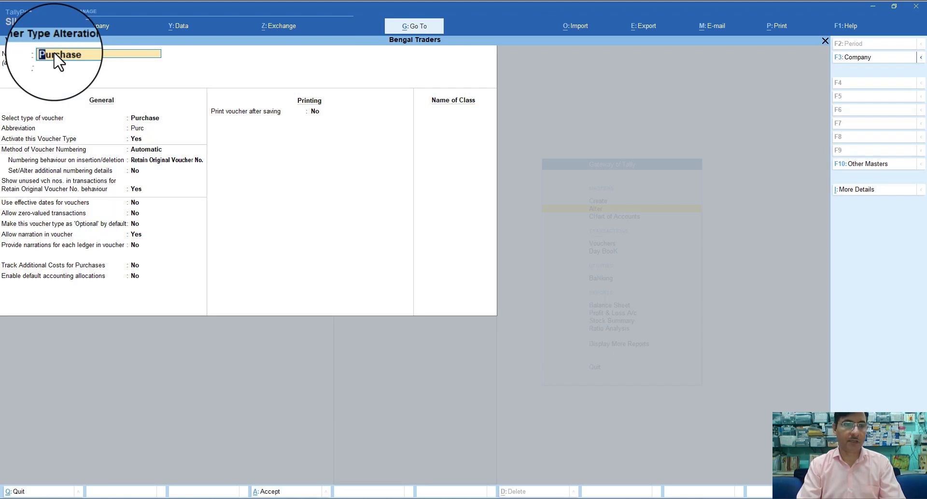
Add a 'Tax Invoice' class to the Purchase voucher type, leaving excluded and included groups empty
key(Return)
key(Return)
key(Return)
key(Return)
key(Return)
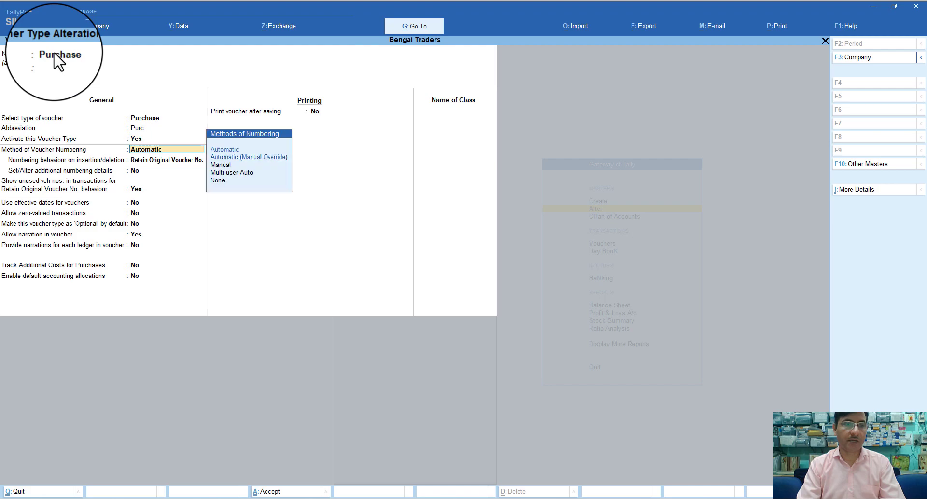
key(Return)
key(Return)
key(Return)
key(Return)
key(Return)
key(Return)
key(Return)
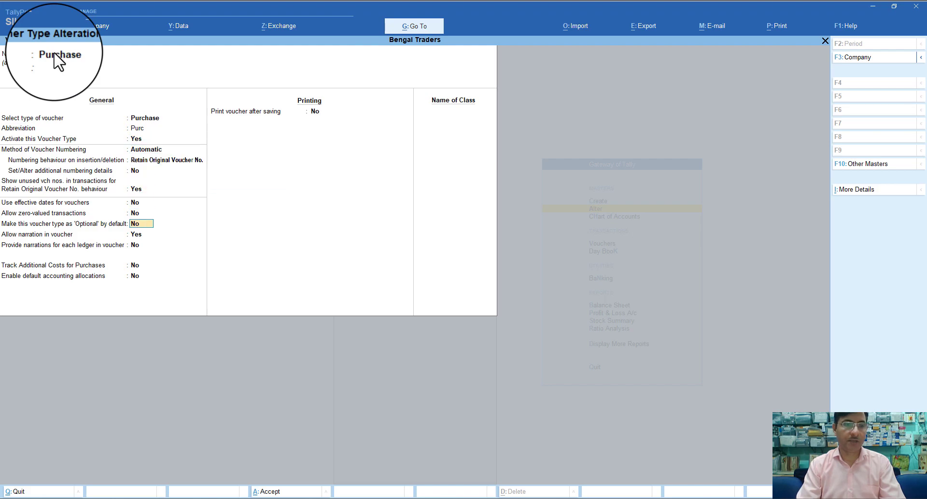
key(Return)
key(Return)
key(Return)
key(Return)
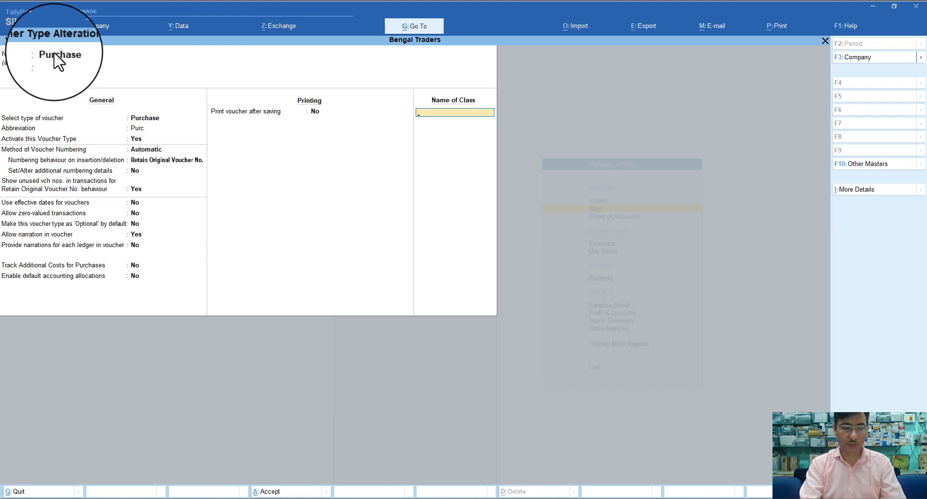
text(Tax In)
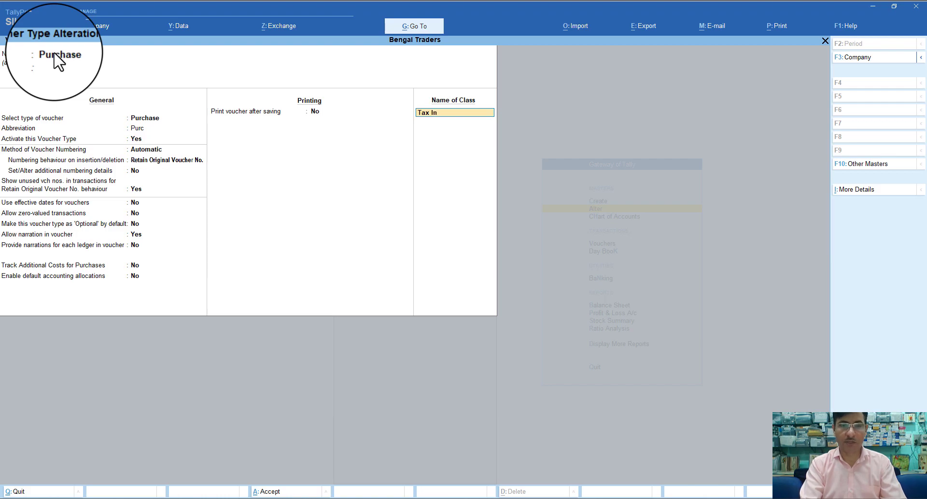
text(voice)
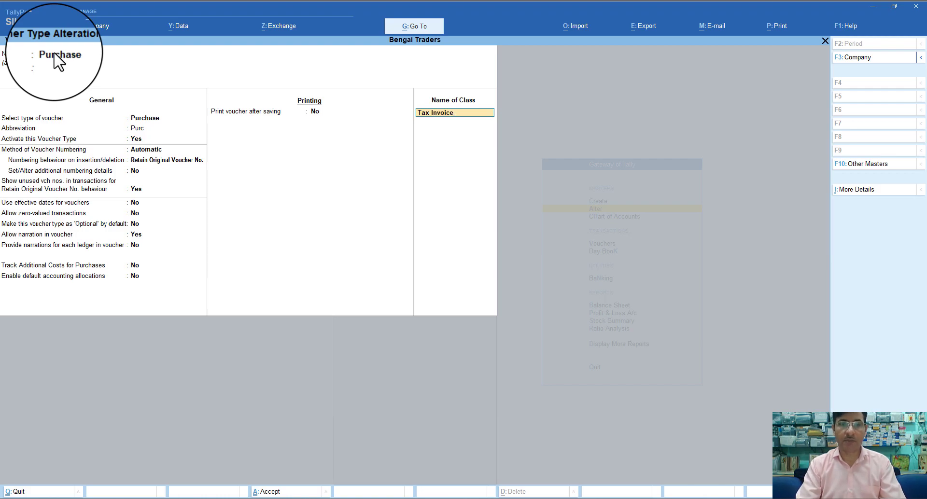
key(Return)
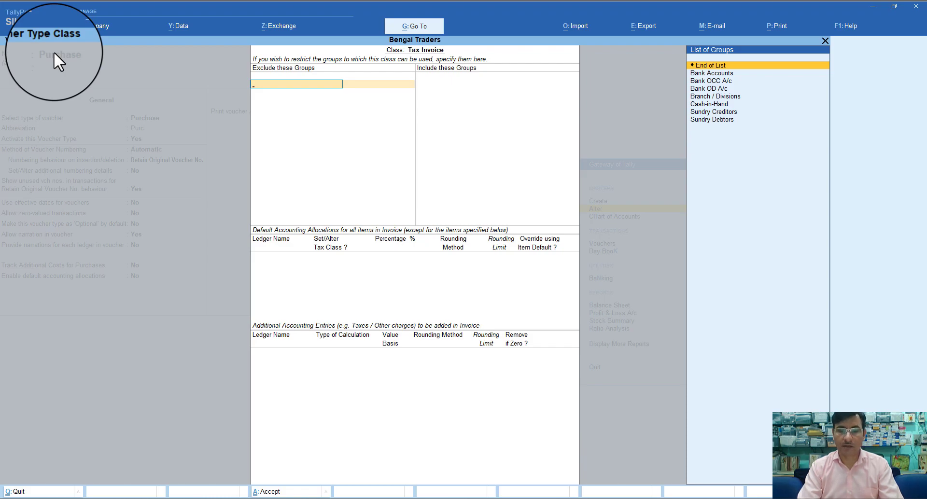
key(Return)
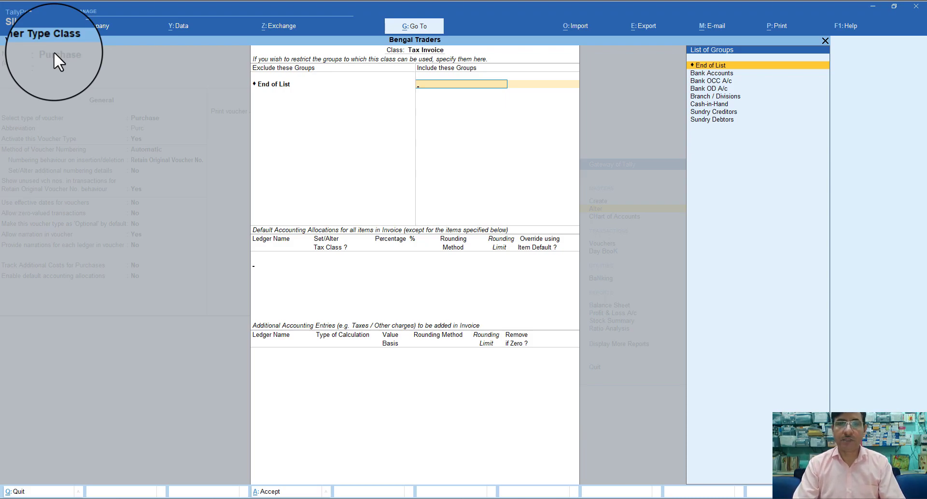
key(Return)
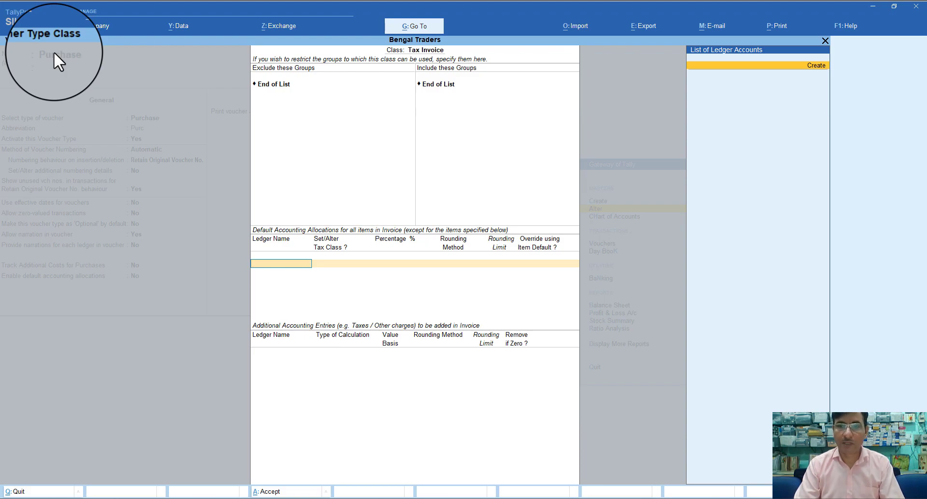
Create a new allocation ledger named 'Purchase' under Purchase Accounts
key(Return)
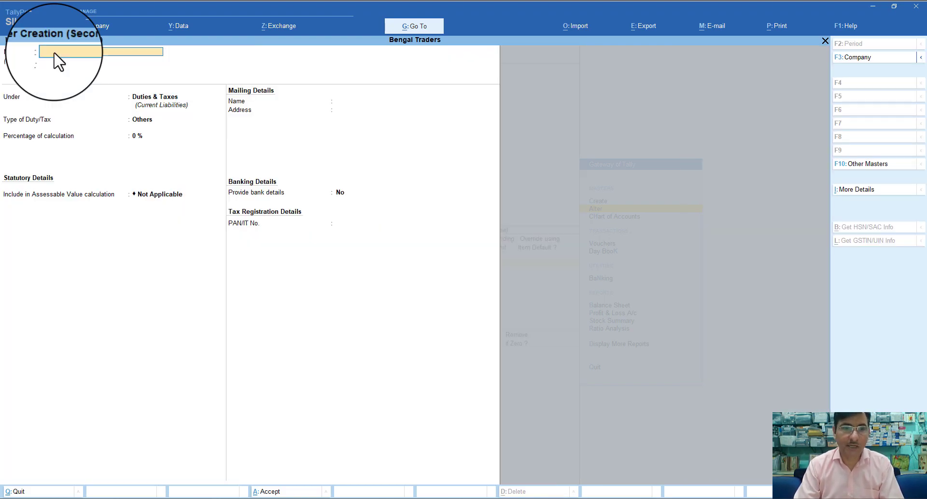
text(P)
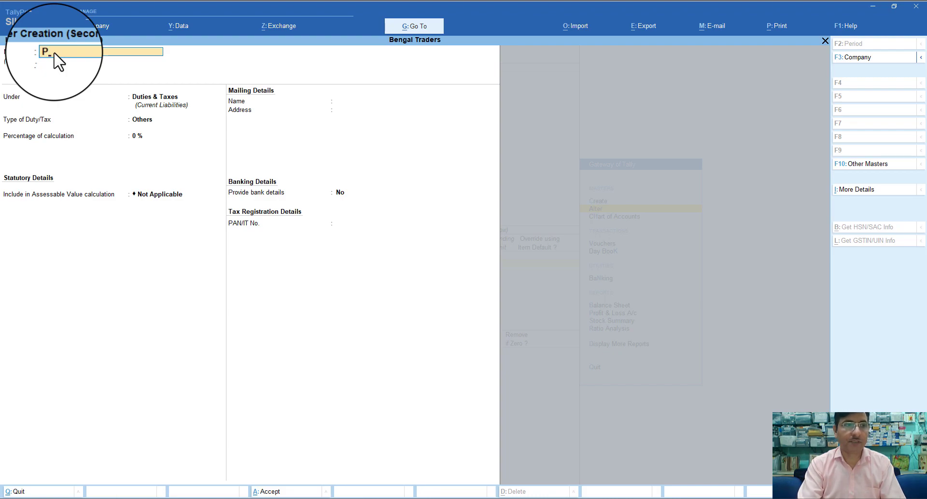
text(urchase)
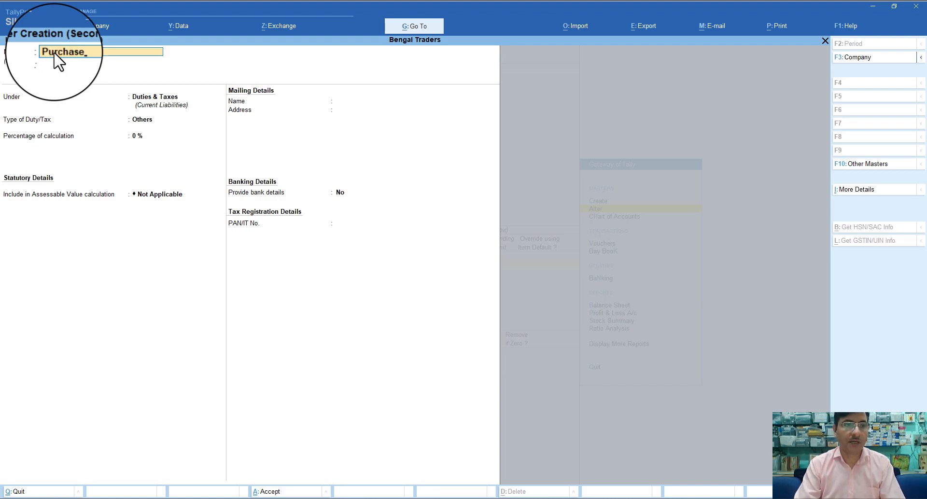
key(Return)
text(P)
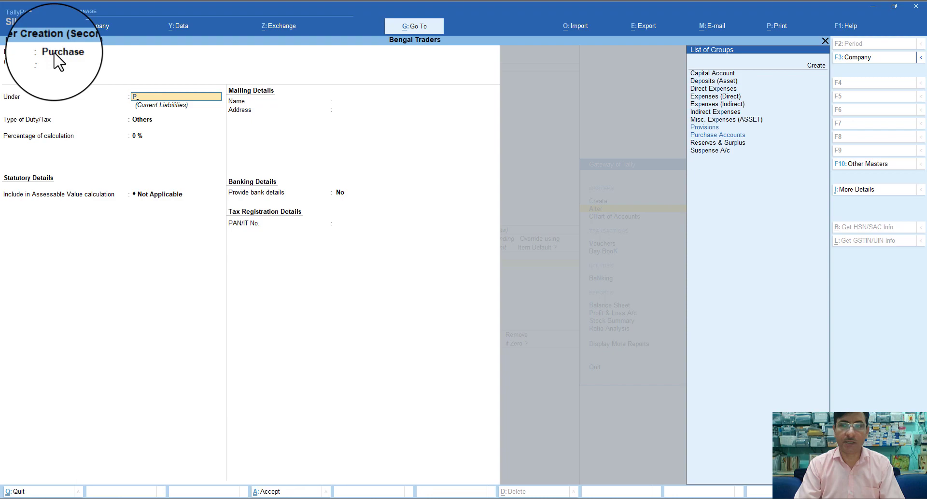
key(Down)
key(Return)
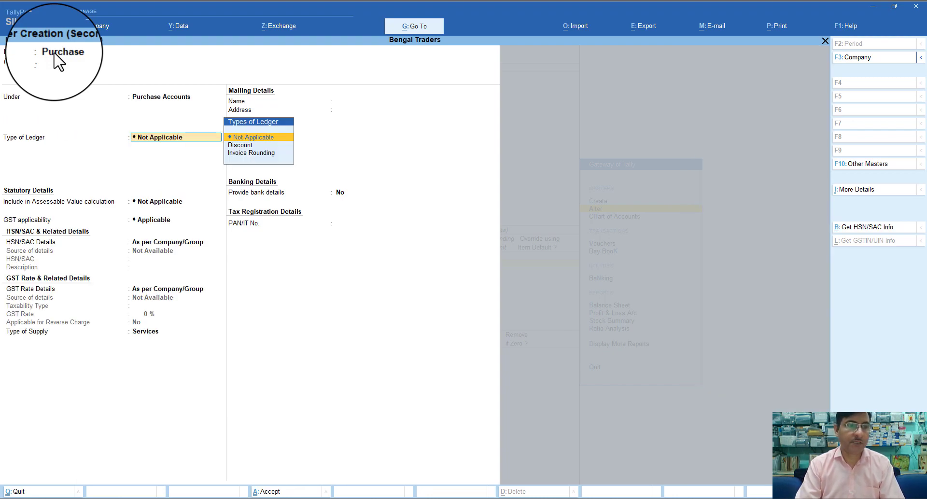
Set the ledger's supply type to Goods, keep other GST defaults, save it and accept the 100% allocation row
key(Return)
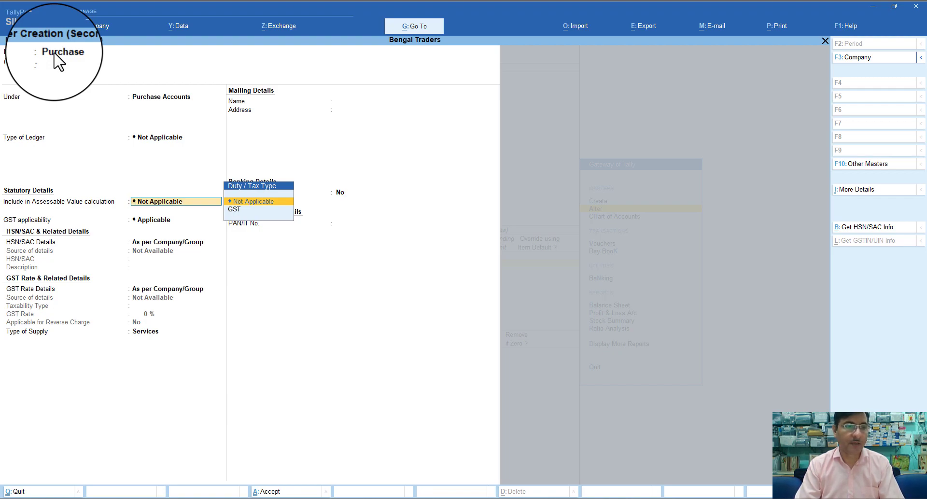
key(Return)
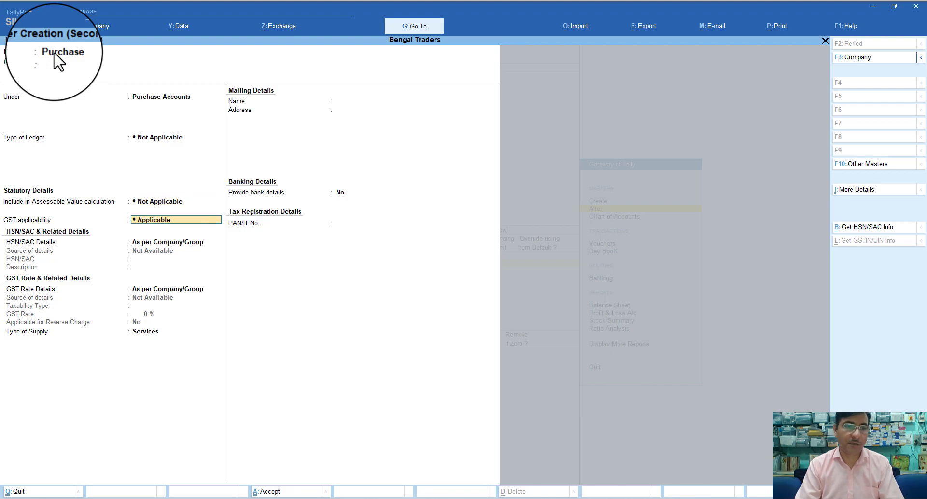
key(Return)
key(Return)
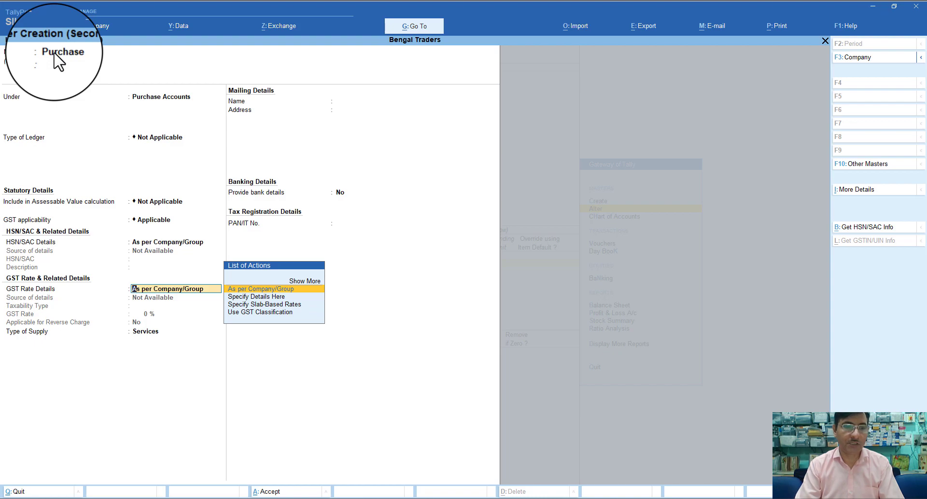
key(Return)
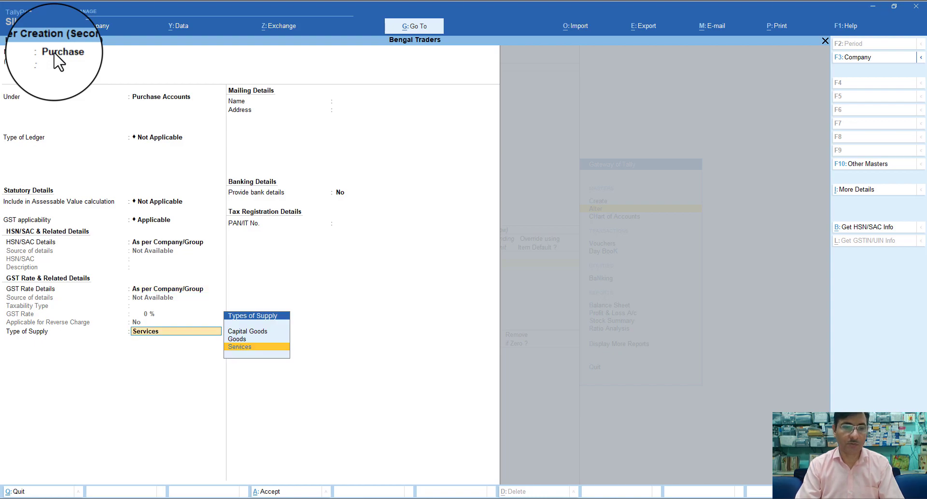
key(Up)
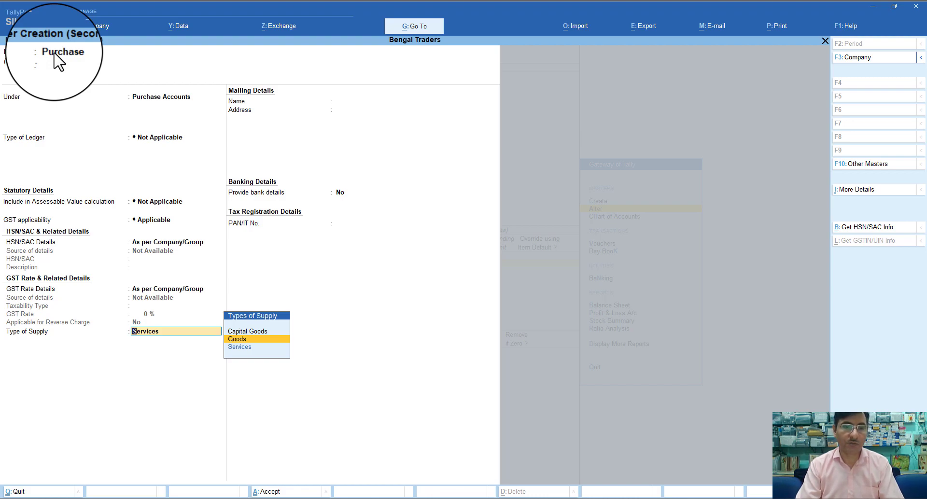
key(Return)
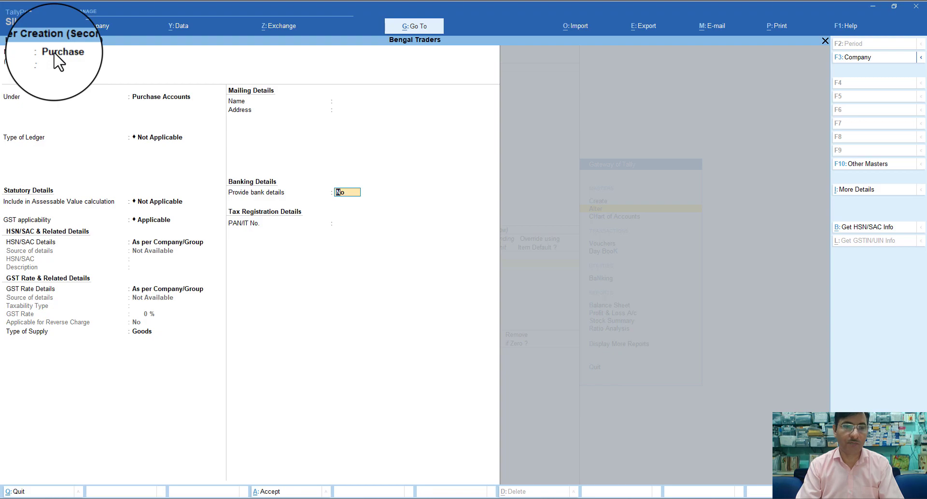
key(Return)
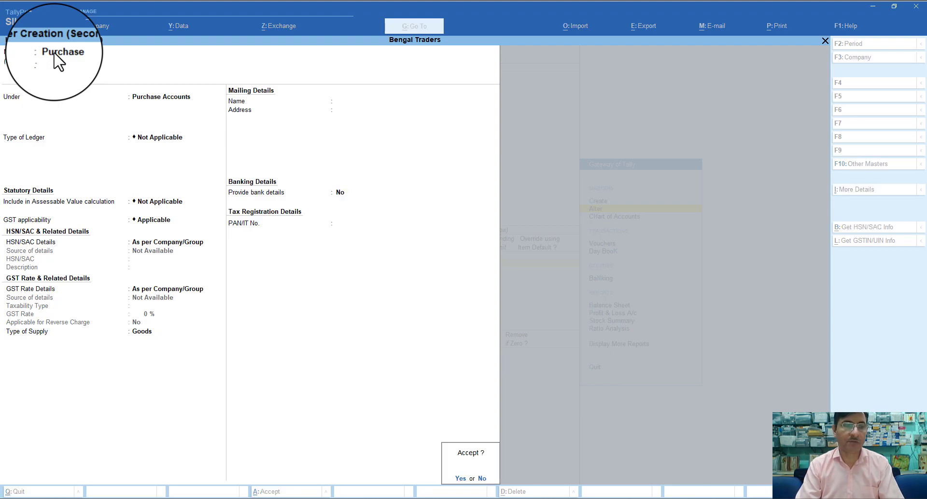
key(Return)
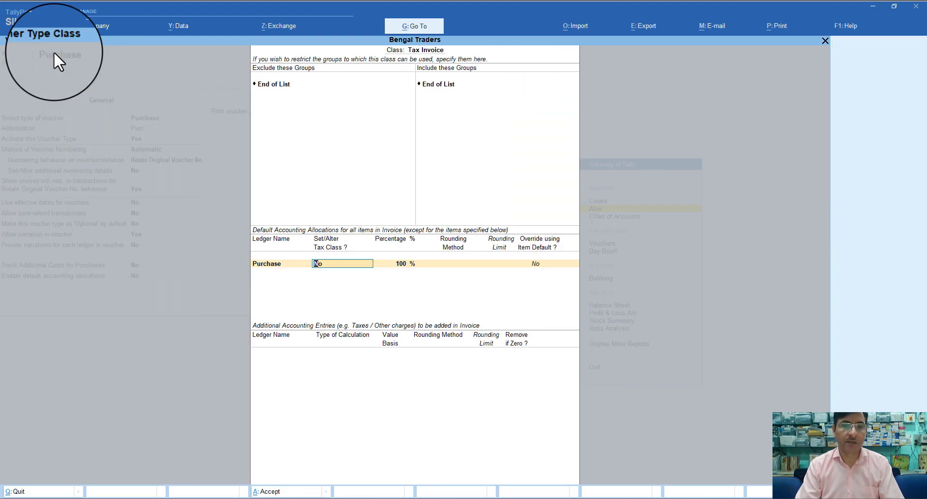
key(Return)
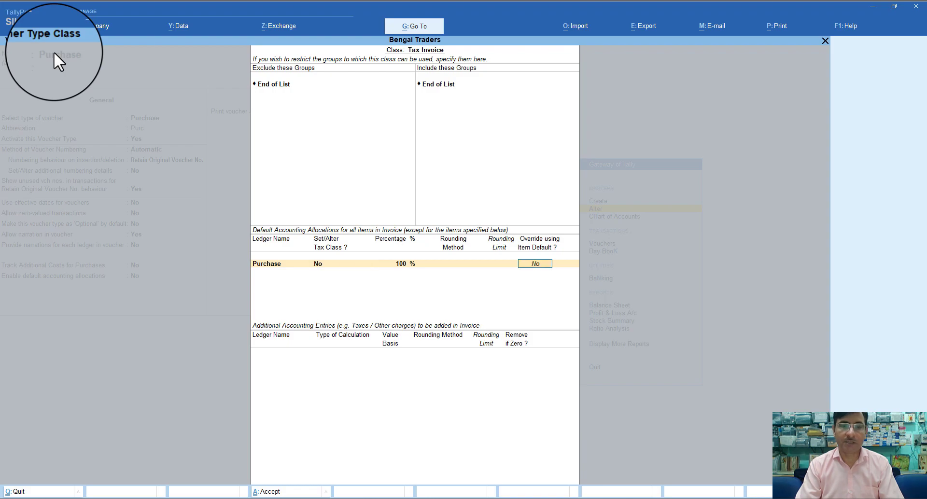
key(Return)
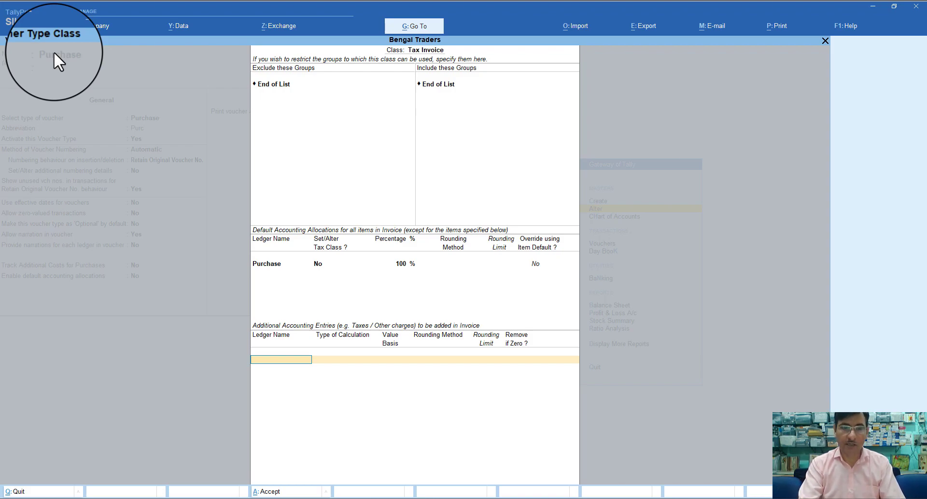
Add Input CGST and Input SGST as additional GST entries of the Tax Invoice class
text(I)
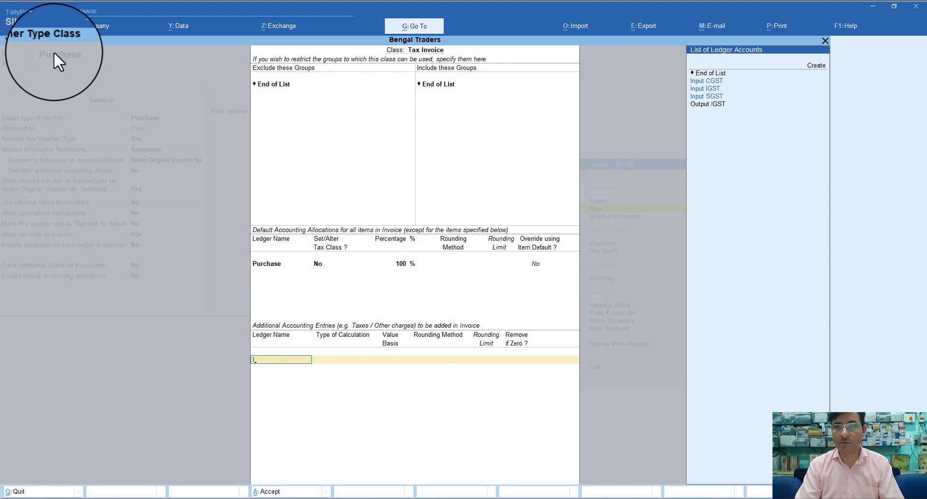
key(Down)
key(Down)
key(Up)
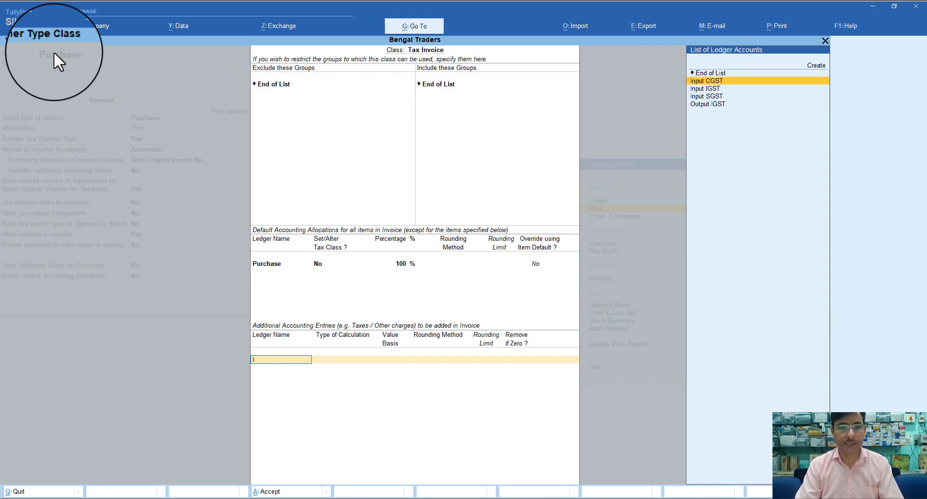
key(Return)
key(Return)
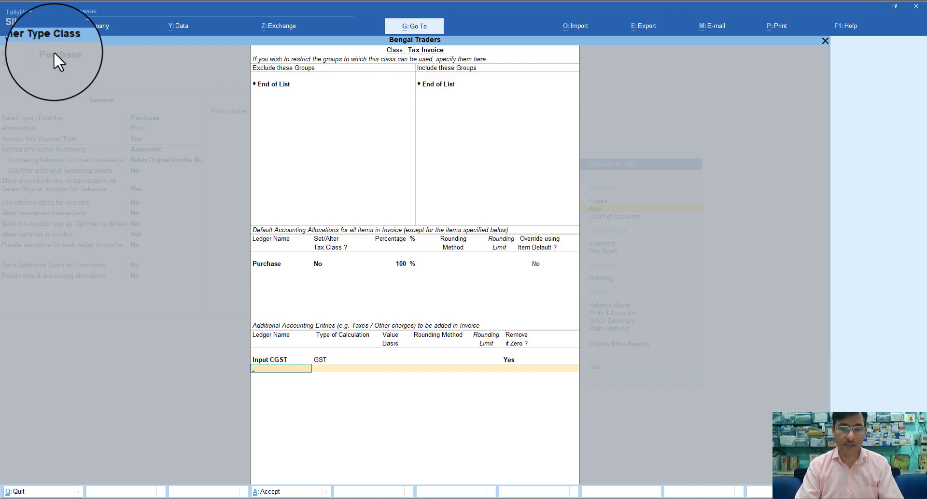
text(I)
key(Down)
key(Down)
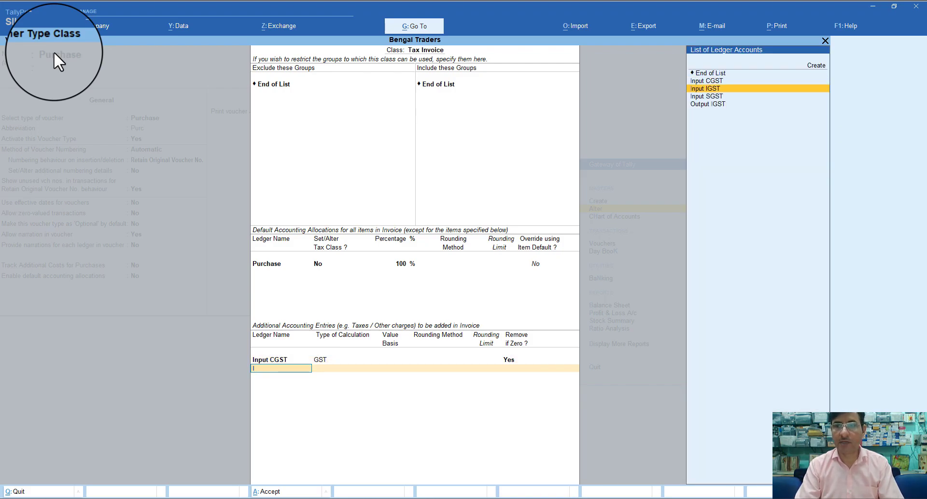
key(Down)
key(Return)
key(Return)
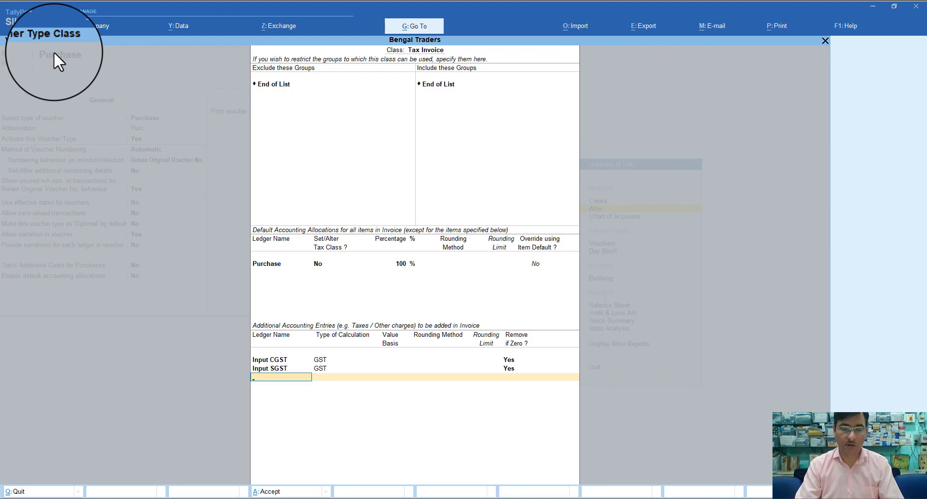
Add Input IGST as the third entry and save the Purchase voucher type
text(I)
key(Down)
key(Down)
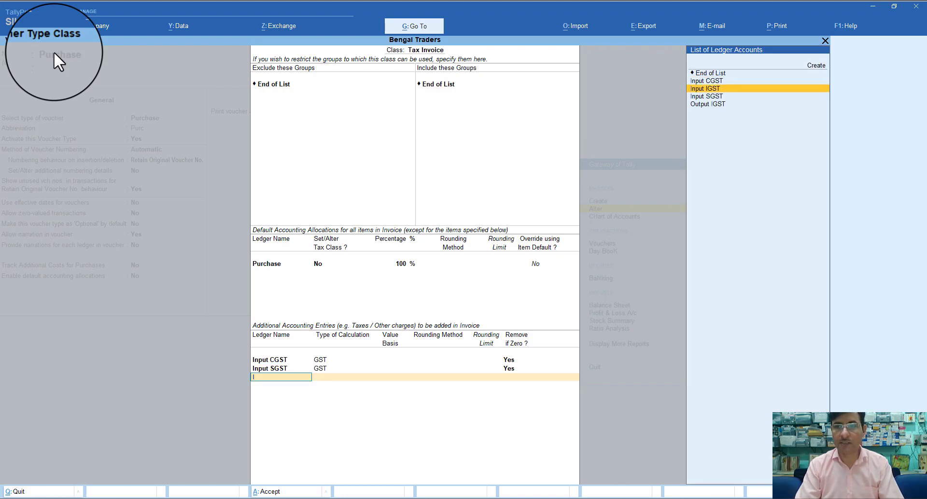
key(Return)
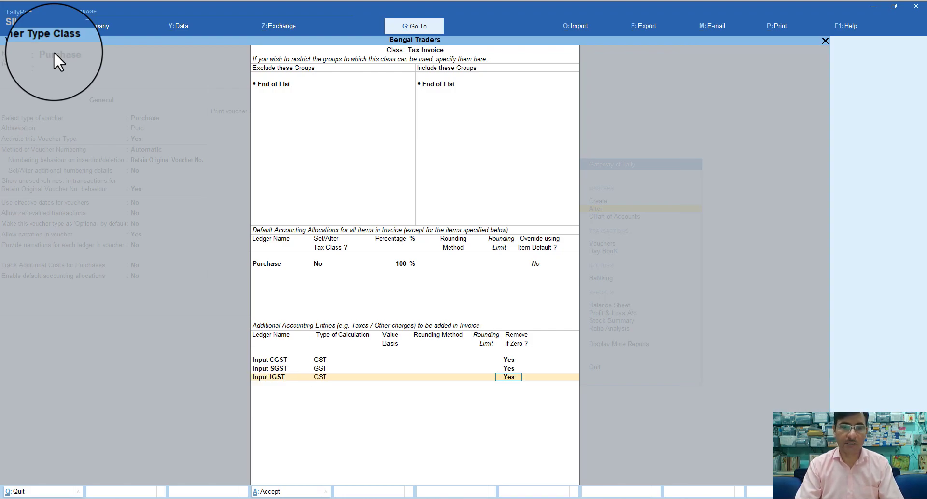
key(Return)
key(Return)
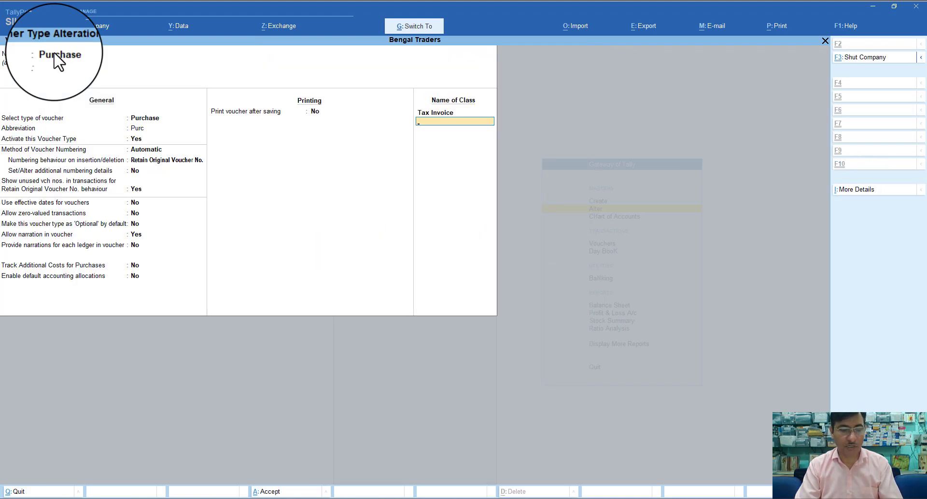
key(Return)
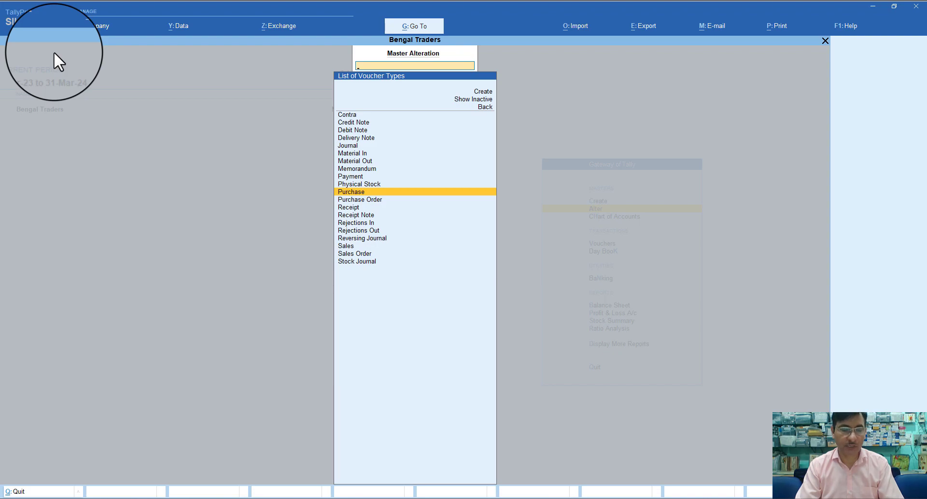
Open the Sales voucher type for alteration and add a class named 'Tax Invoice'
key(Up)
key(Down)
key(Down)
key(Down)
key(Down)
key(Down)
key(Down)
key(Down)
key(Down)
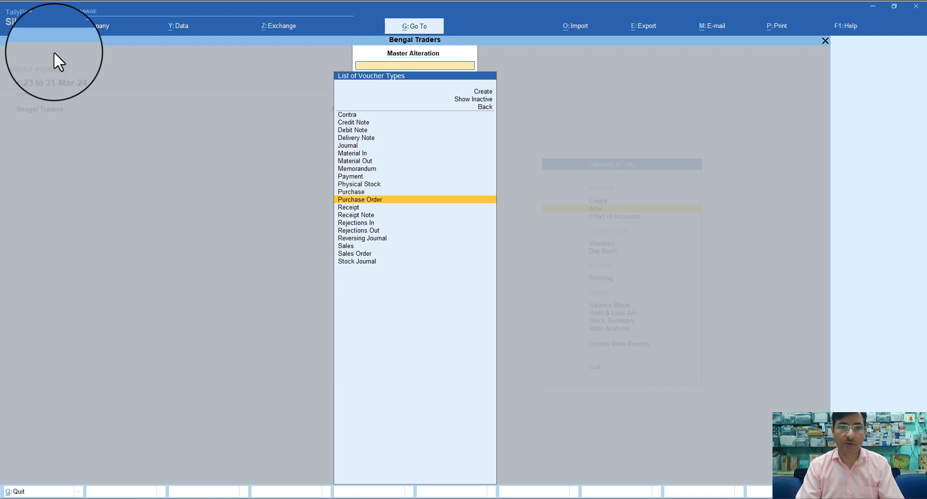
key(Return)
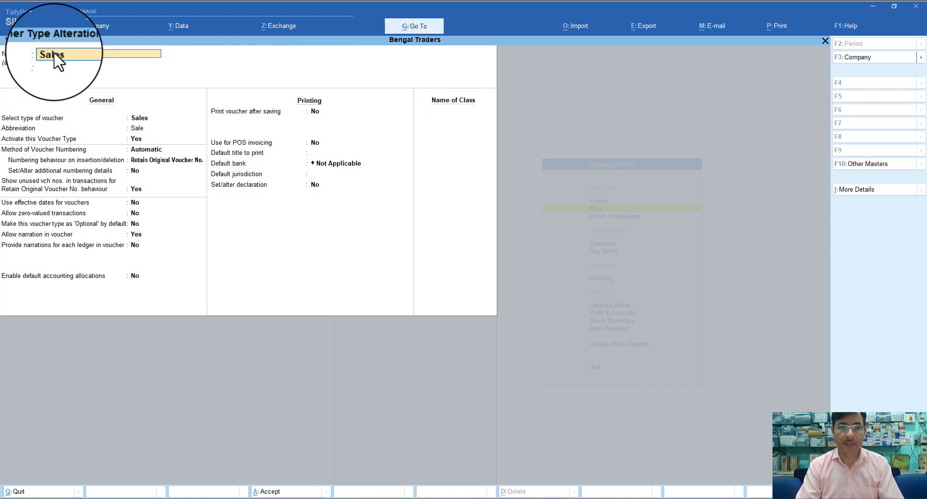
key(Return)
key(Return)
key(Return)
key(Return)
key(Return)
key(Return)
key(Return)
key(Return)
key(Return)
key(Return)
key(Return)
key(Return)
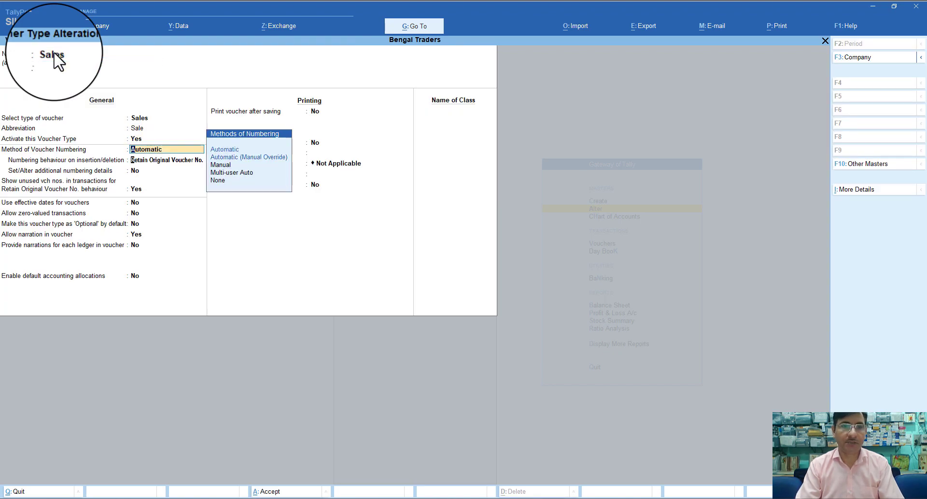
key(Return)
key(Return)
key(Return)
key(Return)
key(Return)
key(Return)
key(Return)
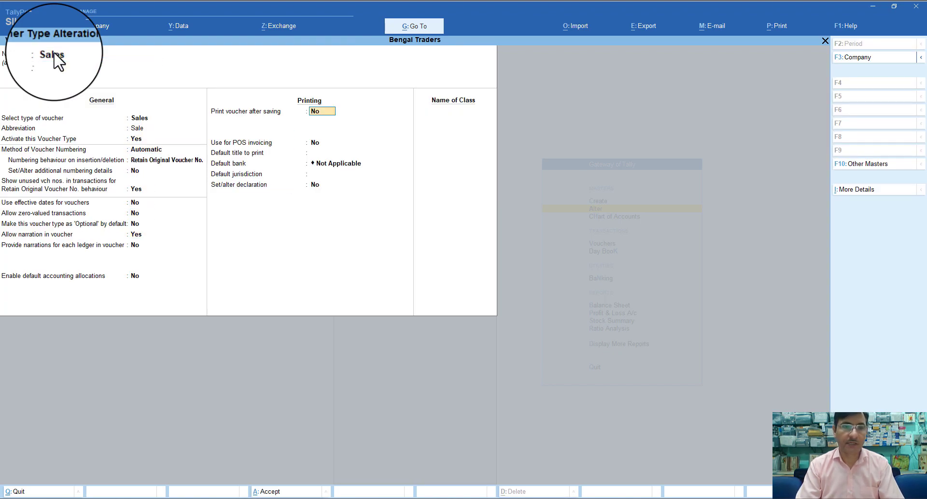
key(Return)
text(Tax)
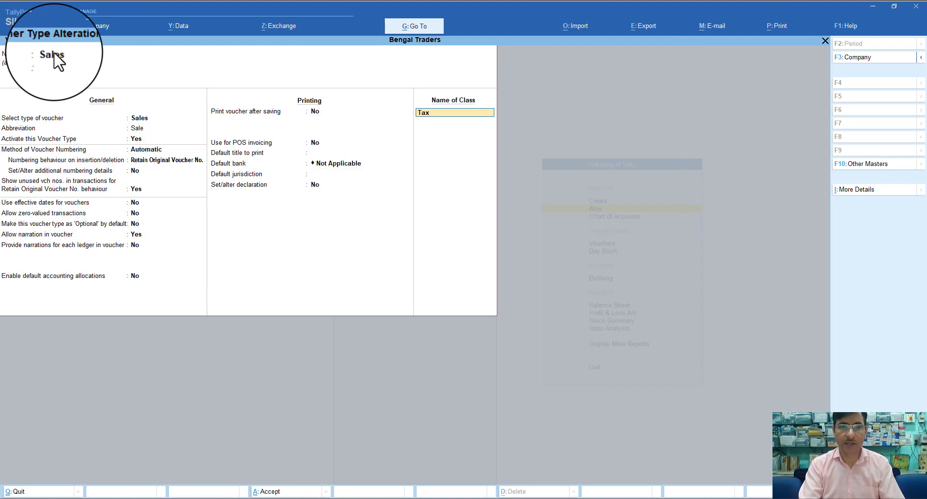
text( Invo)
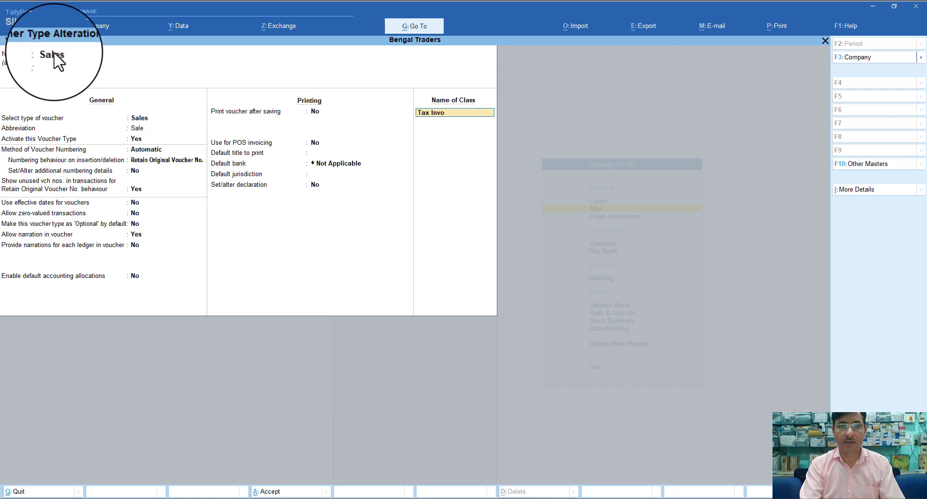
text(ice)
key(Return)
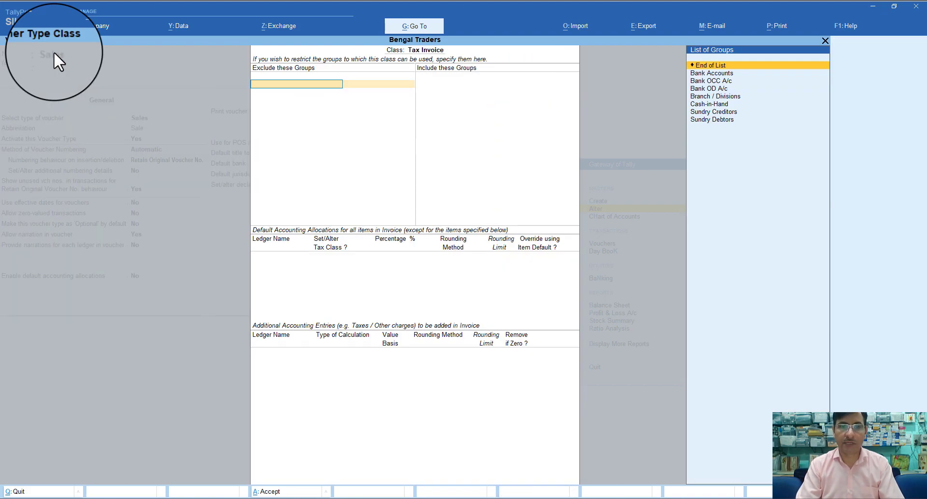
Leave class group filters empty and create a ledger named 'Sales' under Sales Accounts
key(Return)
key(Return)
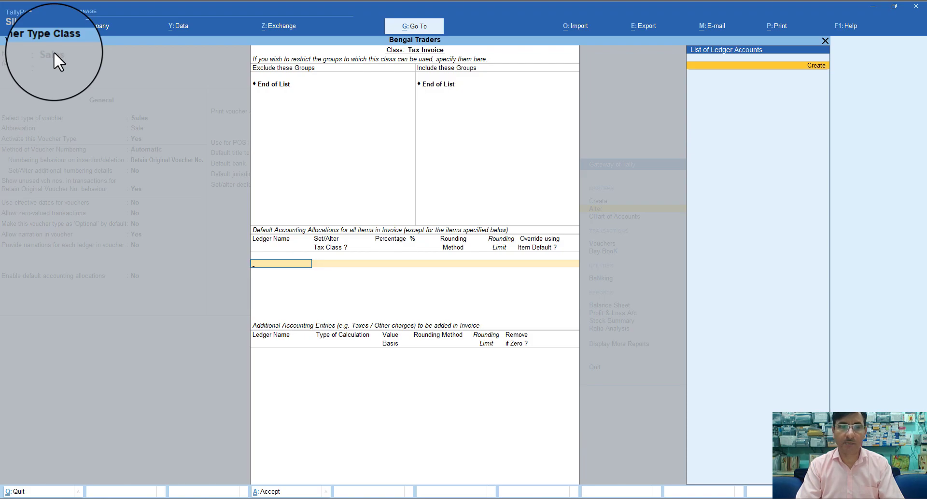
key(Return)
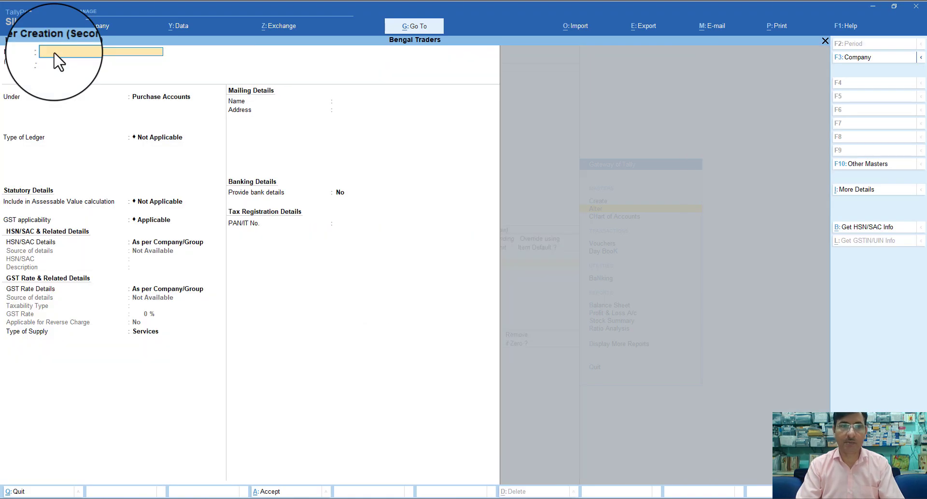
text(Sales)
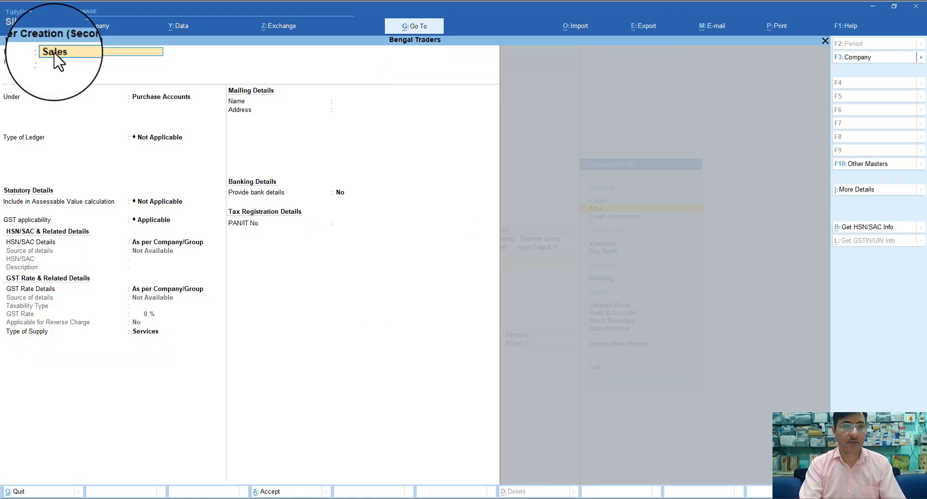
key(Return)
text(S)
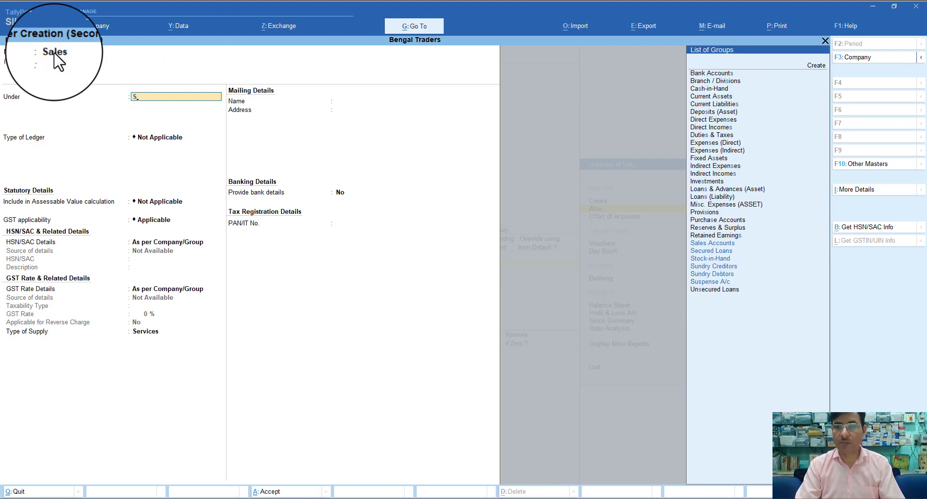
key(Down)
key(Up)
key(Return)
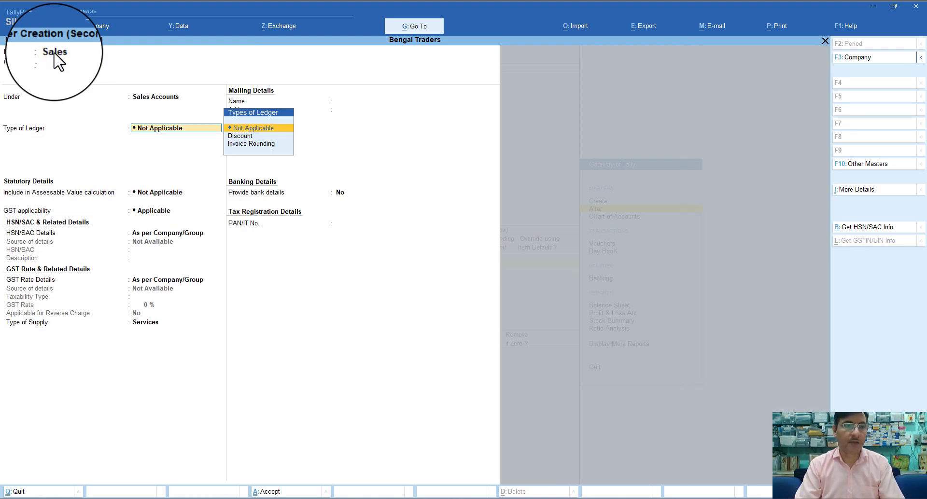
Set the Sales ledger's supply type to Goods, keeping other defaults, and accept it
key(Return)
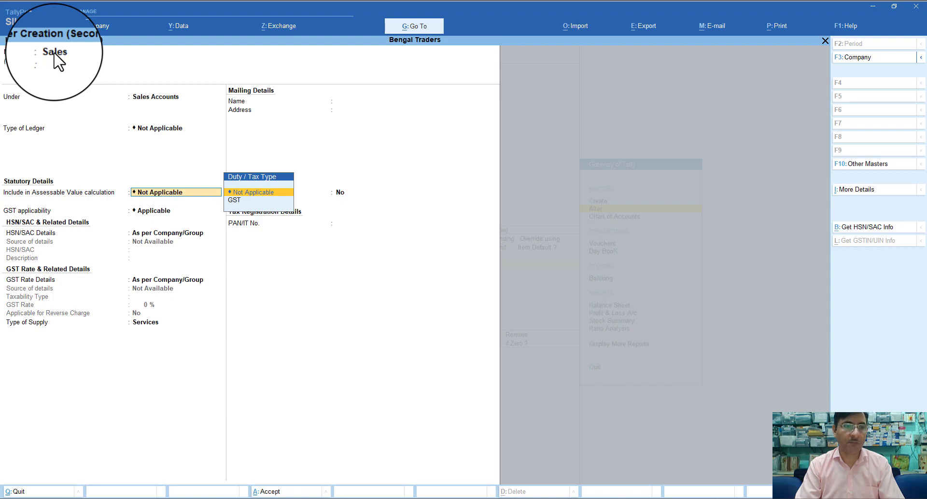
key(Return)
key(Return)
key(Return)
key(Return)
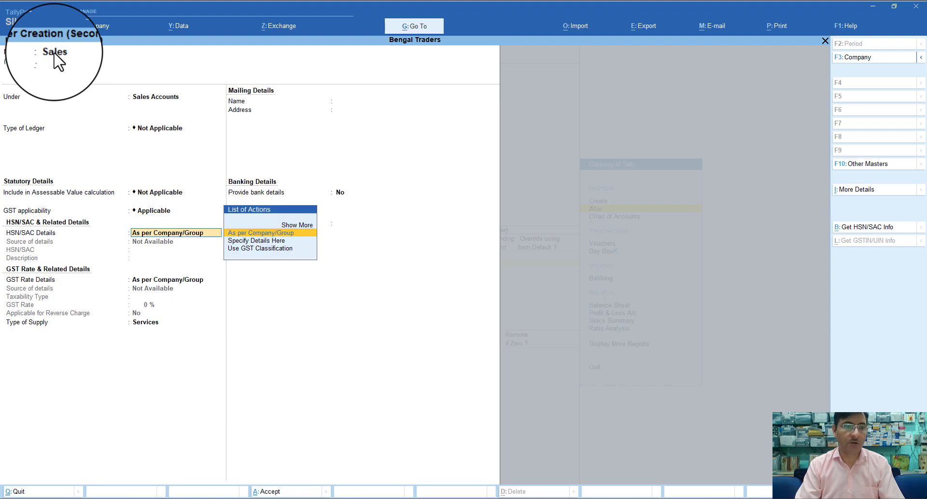
key(Up)
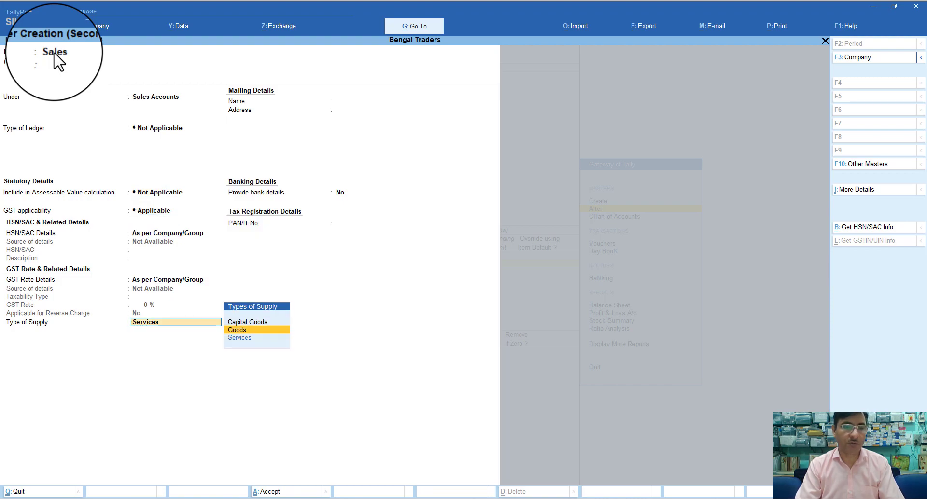
key(Return)
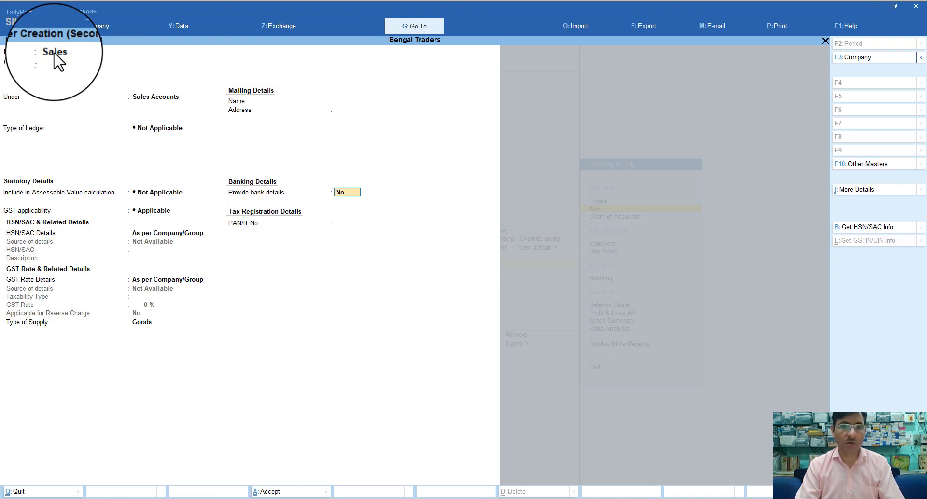
key(Return)
key(Return)
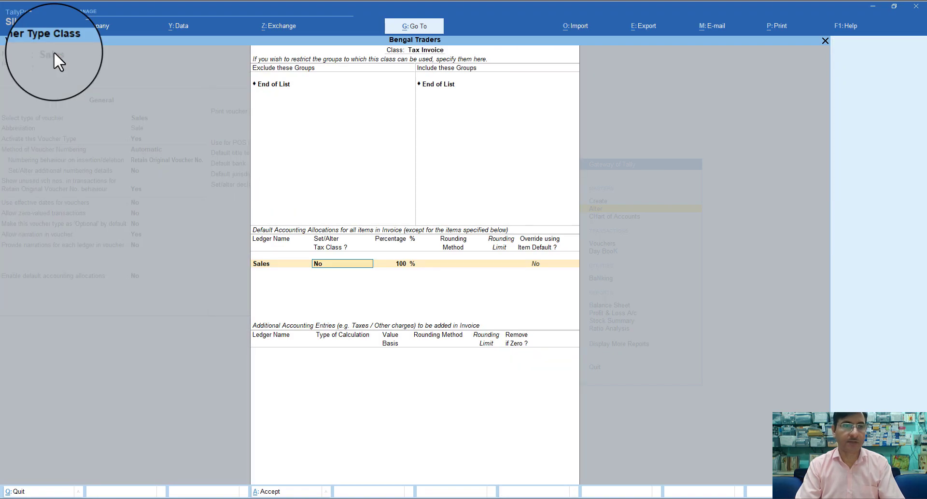
key(Return)
key(Return)
key(Return)
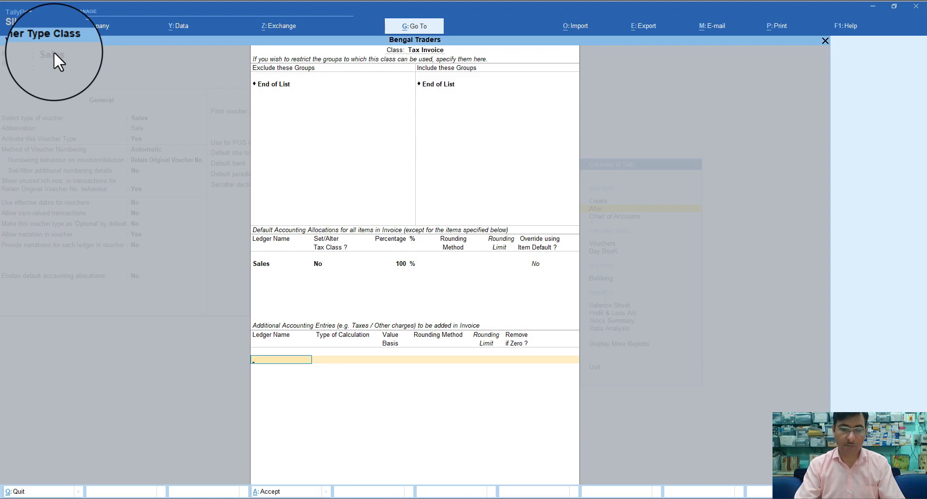
Add Output CGST and Output SGST as additional GST entries of the Sales Tax Invoice class
text(O)
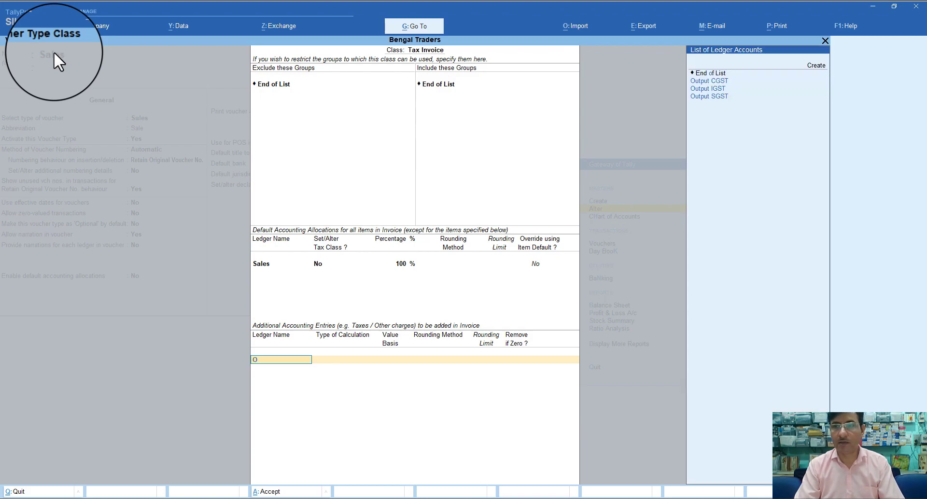
key(Down)
key(Return)
key(Return)
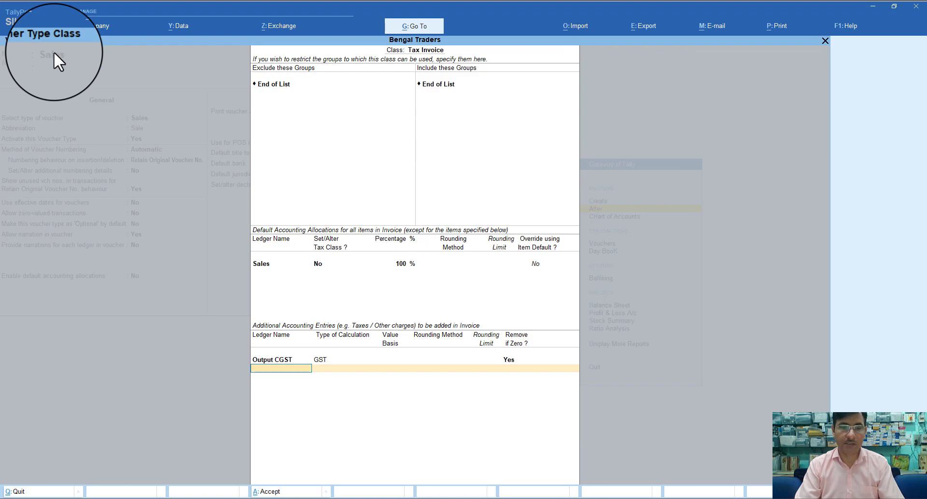
text(O)
key(Down)
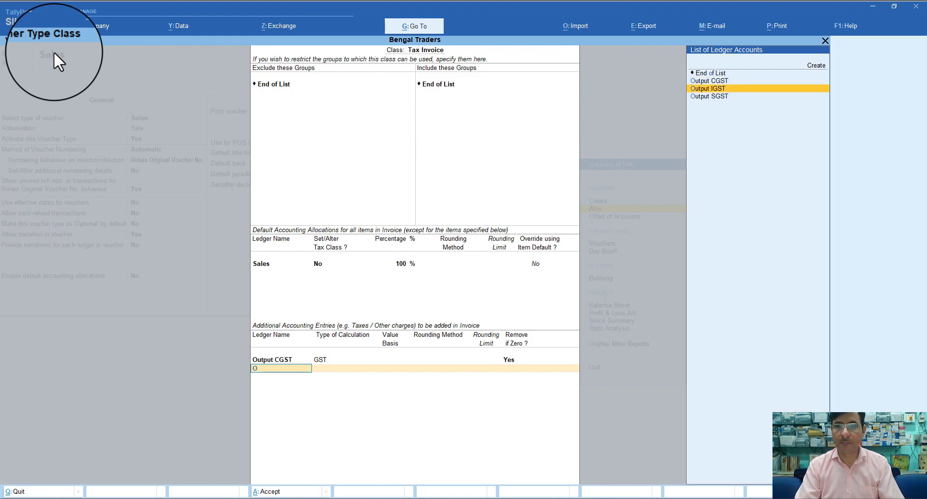
key(Down)
key(Return)
Add Output IGST as the third entry, save the Sales voucher type and return to Gateway of Tally
key(Return)
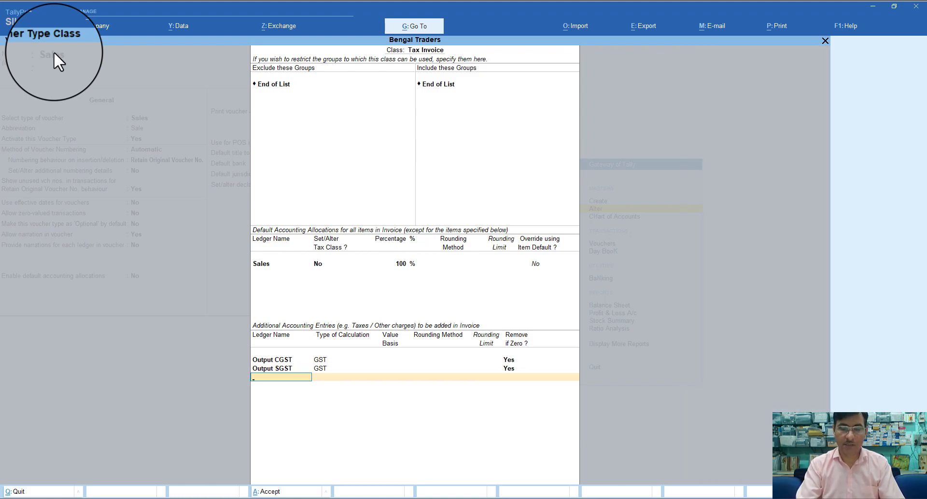
key(Down)
key(Down)
key(Return)
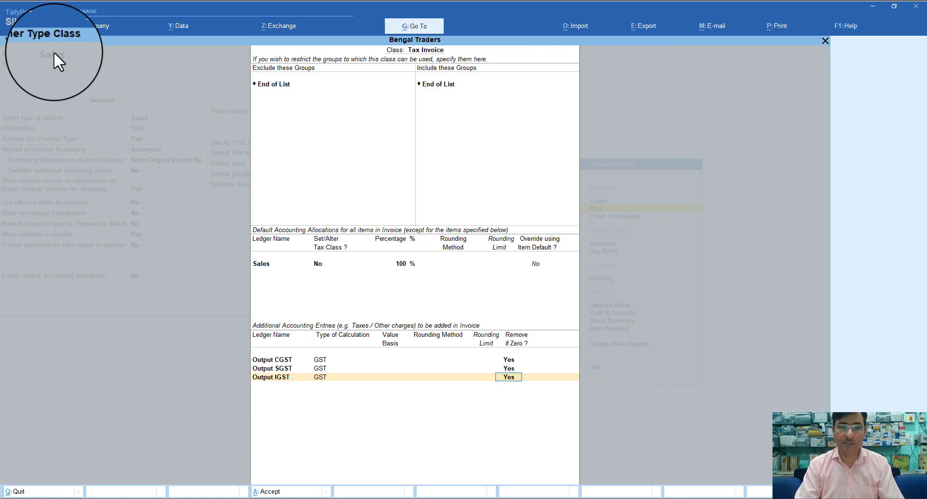
key(Return)
key(Return)
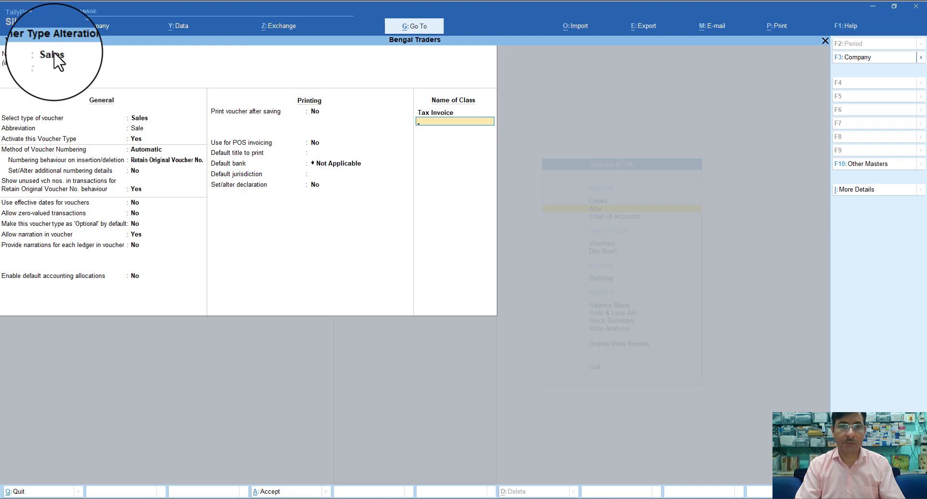
key(Return)
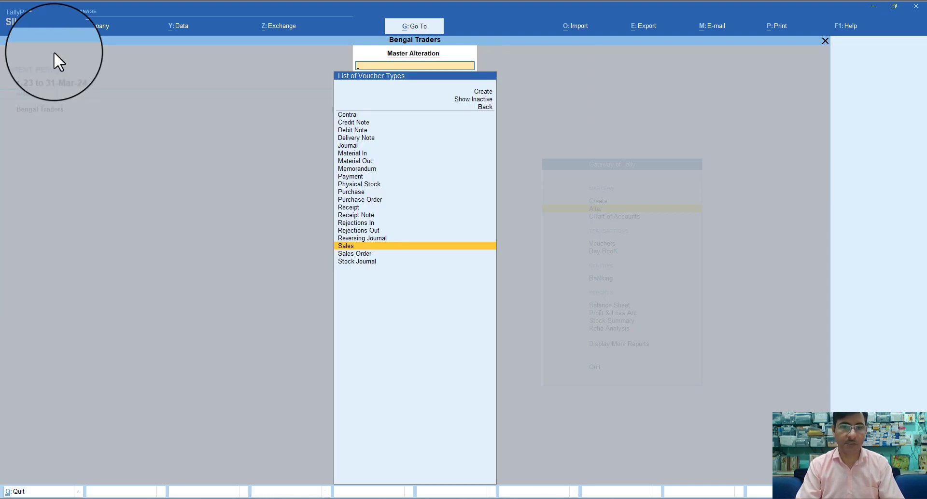
key(Escape)
key(Escape)
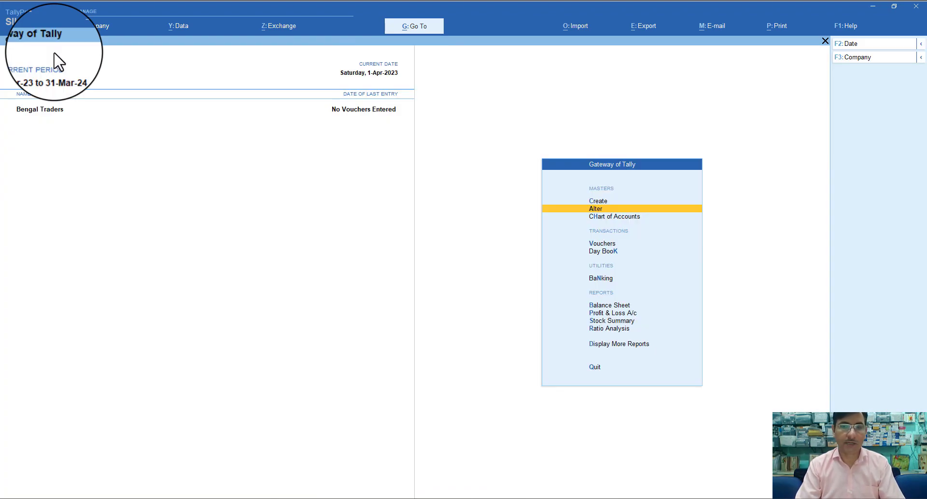
Choose Create from Gateway of Tally and select Ledger from the List of Masters
key(Down)
key(Down)
key(Down)
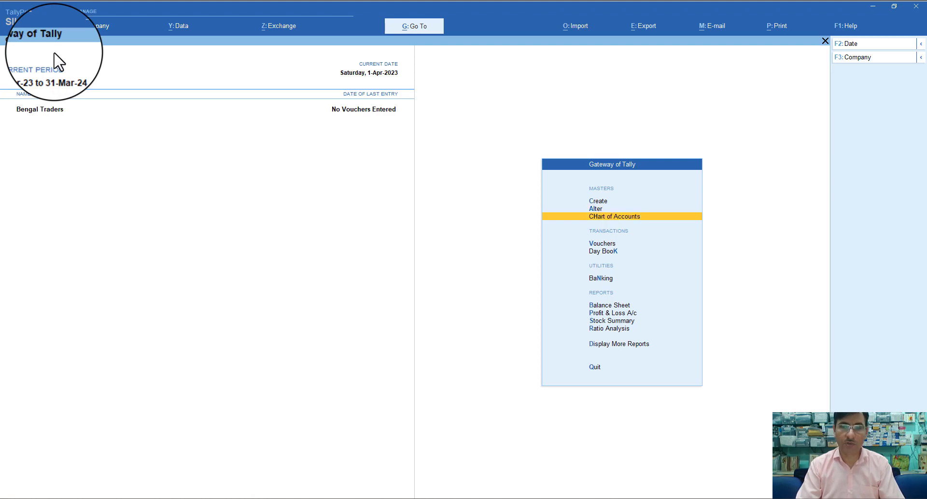
key(Up)
key(Up)
key(Up)
key(Up)
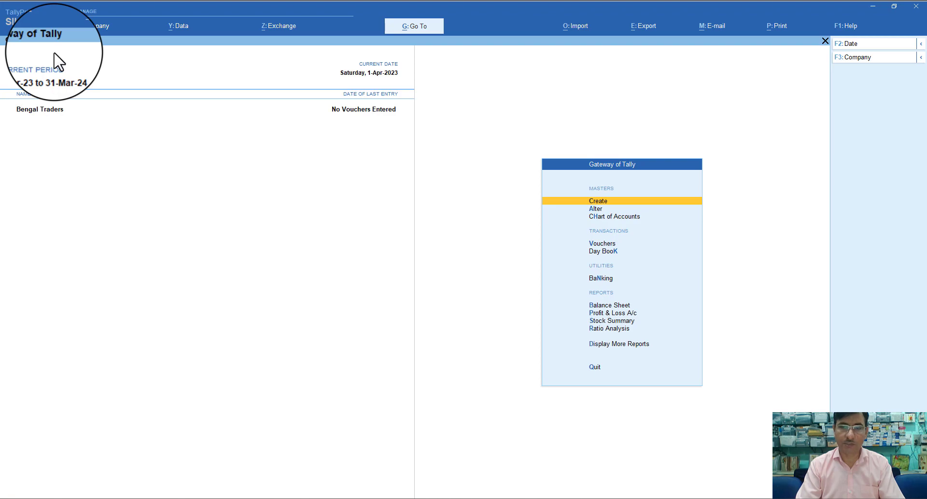
key(Return)
key(Down)
key(Return)
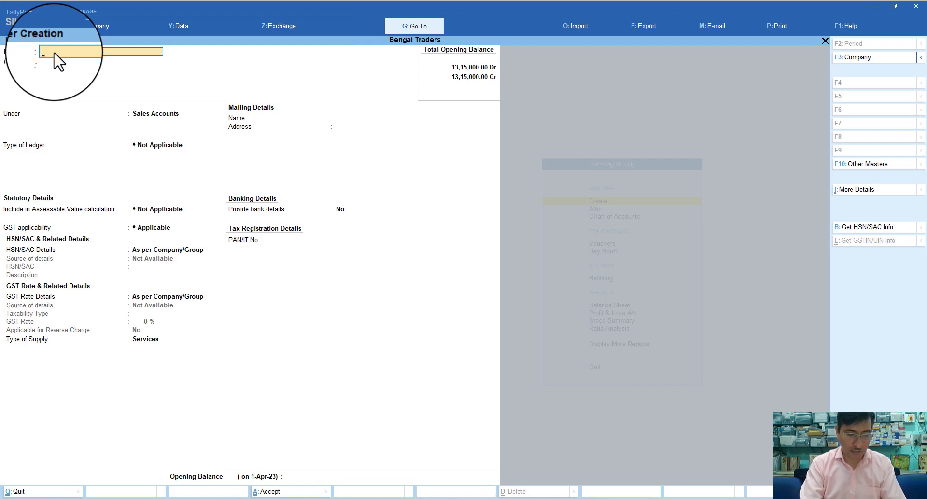
Name the ledger 'Jain & Company', place it under Sundry Creditors and keep bill-by-bill on
text(Jain)
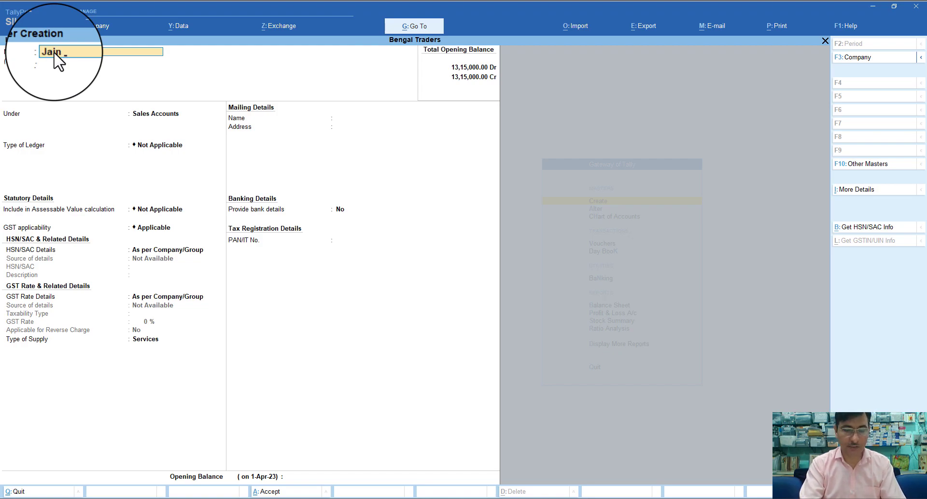
text( & Comp)
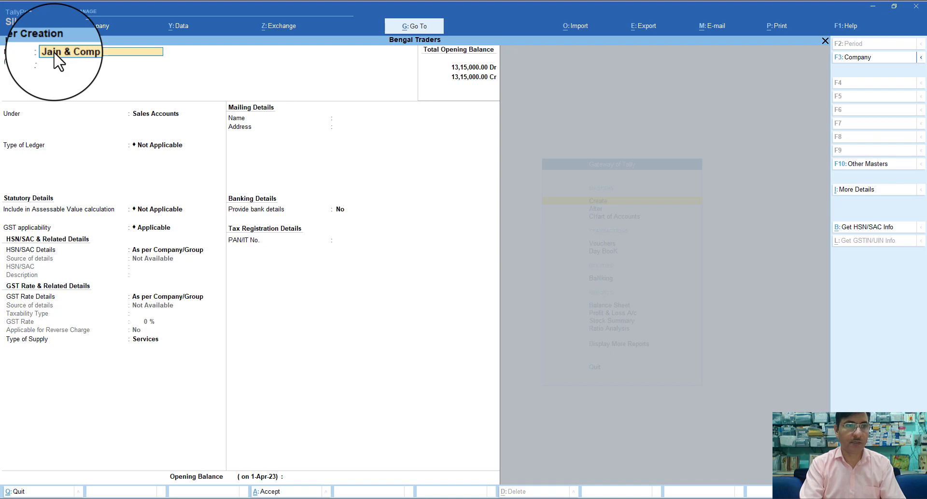
key(Return)
key(Return)
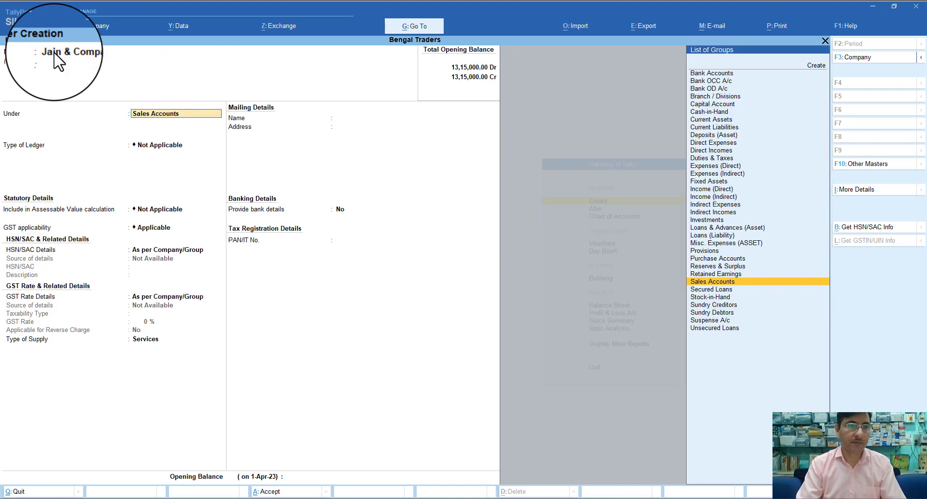
text(S)
key(Down)
key(Down)
key(Down)
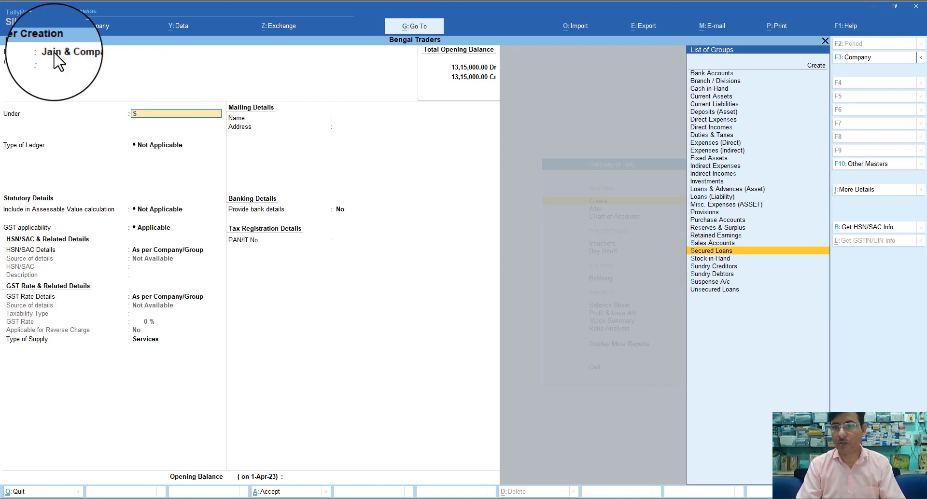
key(Return)
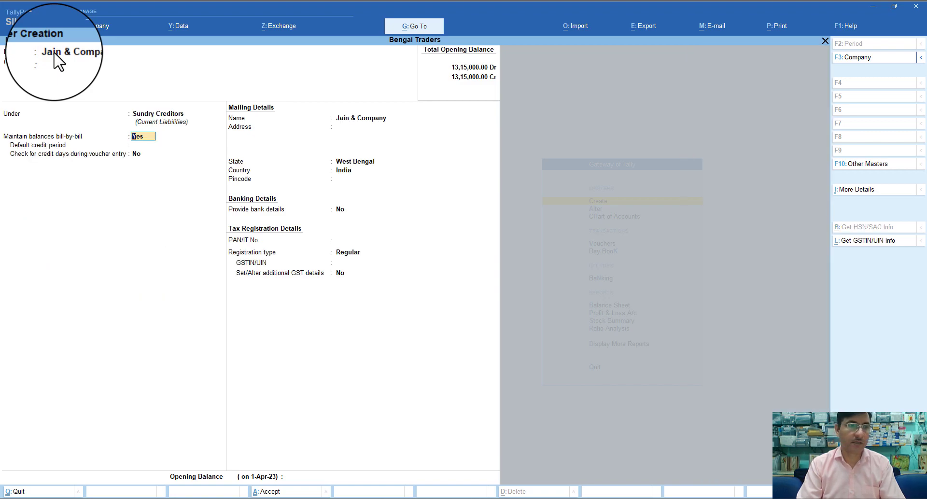
key(Return)
Skip credit period, keep the mailing name, enter the party's pincode and leave bank details off
key(Return)
key(Return)
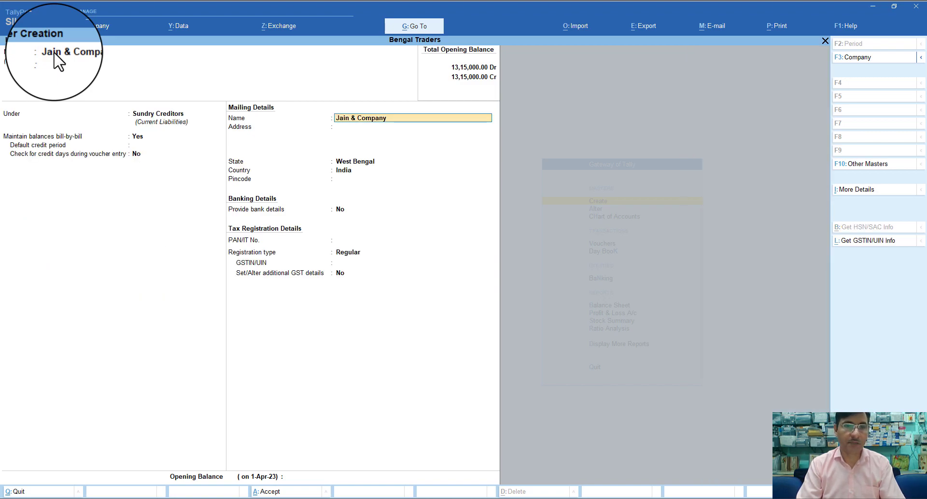
key(Return)
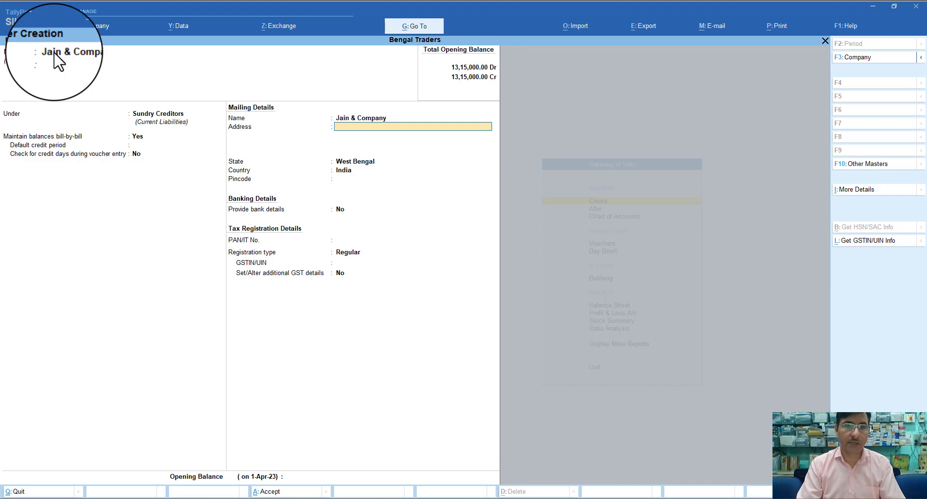
key(Return)
key(Return)
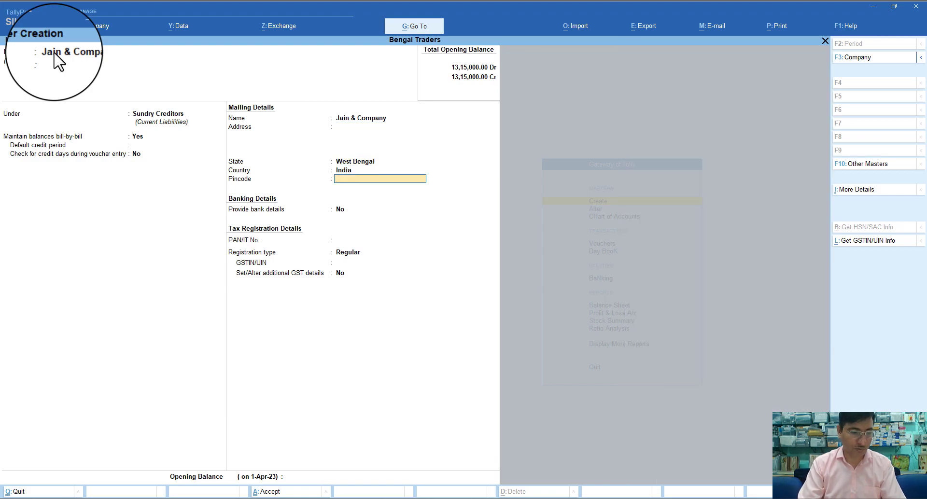
text(700)
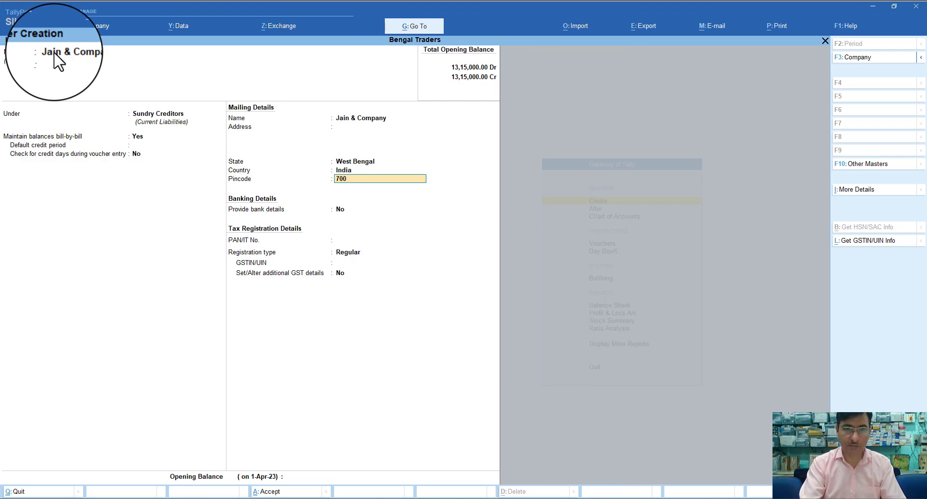
text(015)
key(Return)
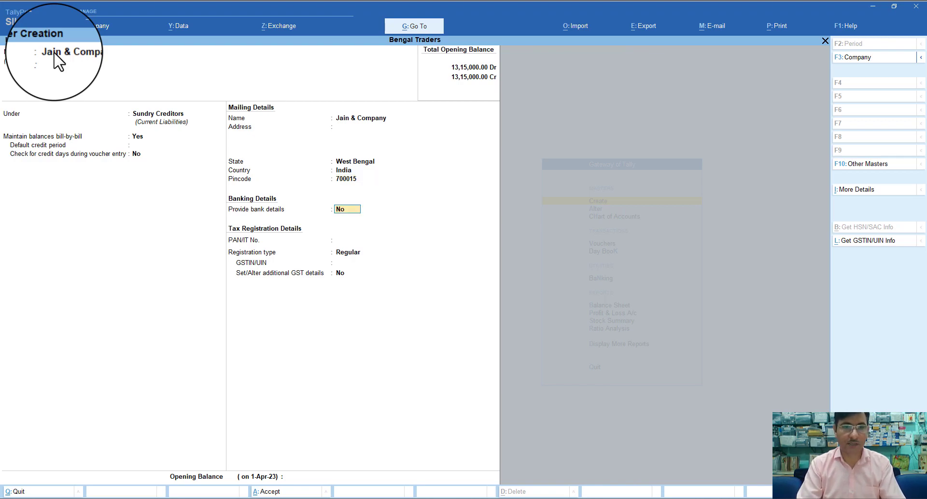
key(Return)
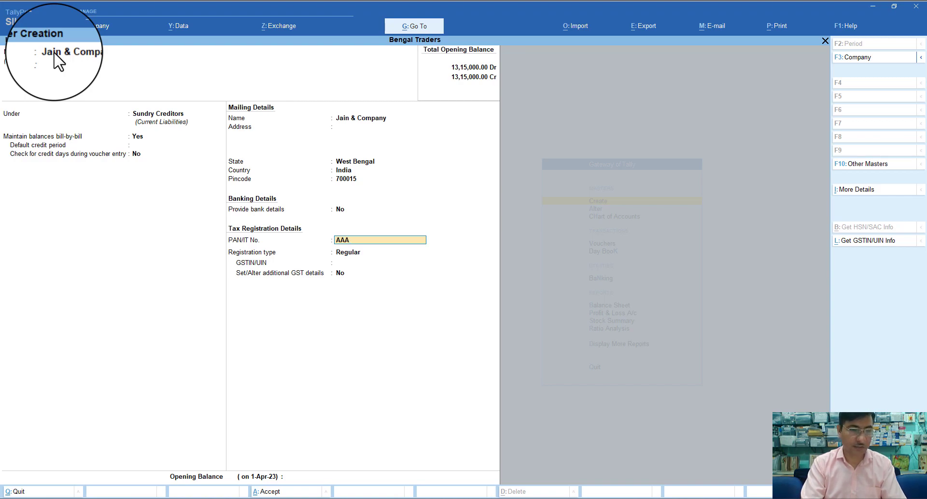
Enter the party's PAN and GSTIN with Regular registration, and enable additional GST details with West Bengal as place of supply
text(TD)
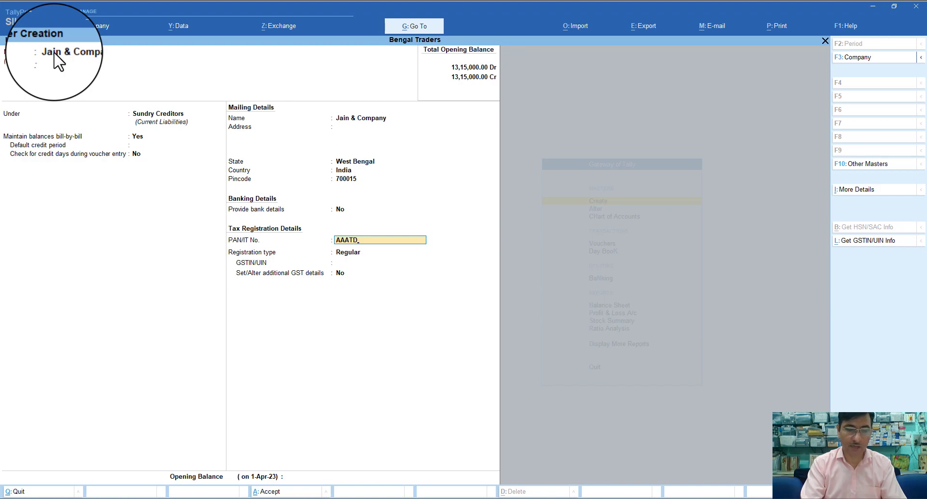
text(74)
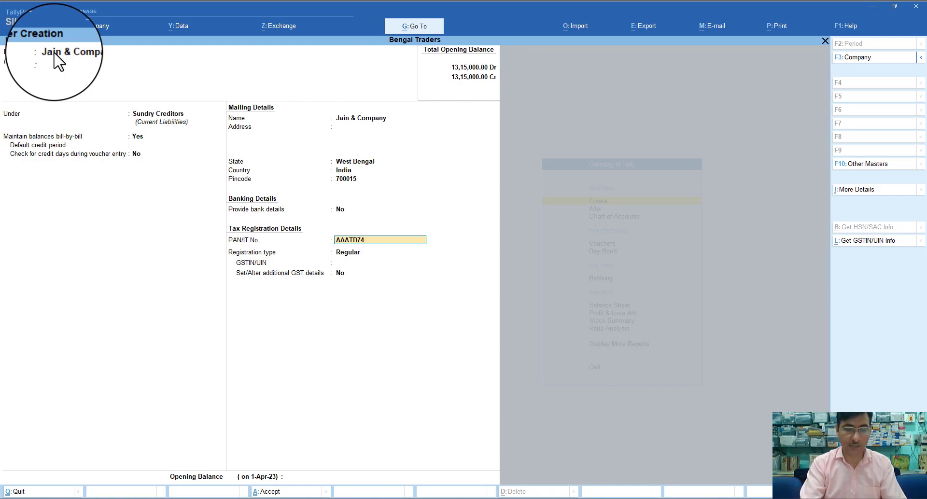
text(82)
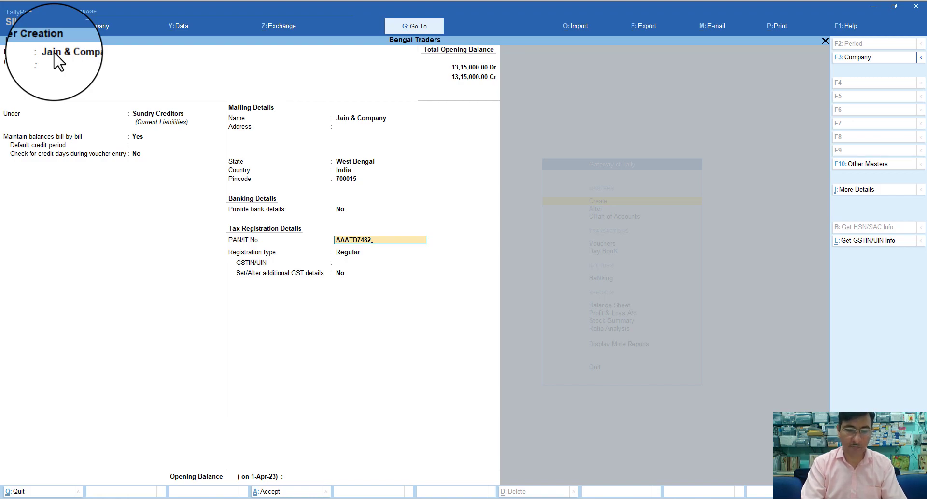
text(M)
key(Return)
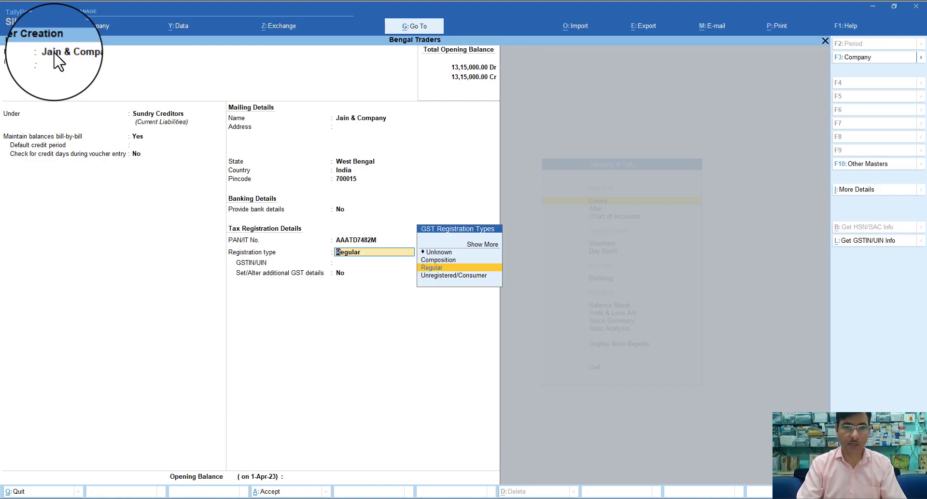
key(Return)
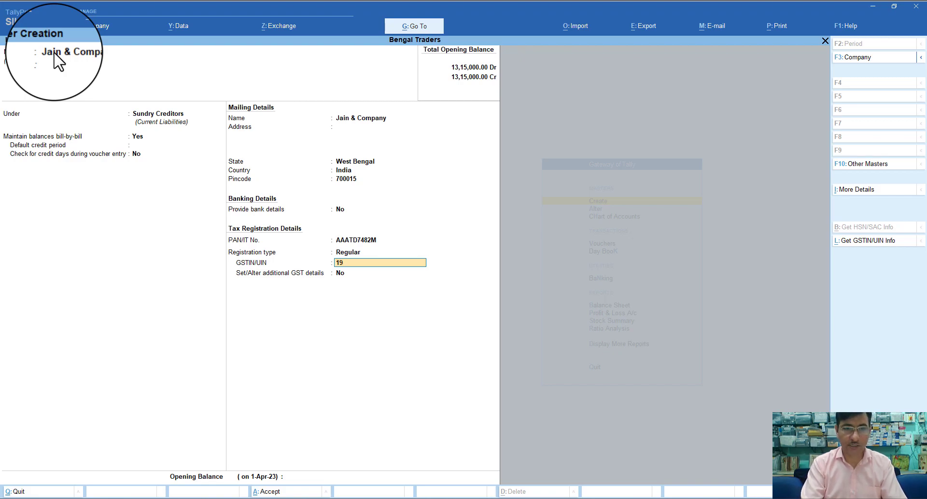
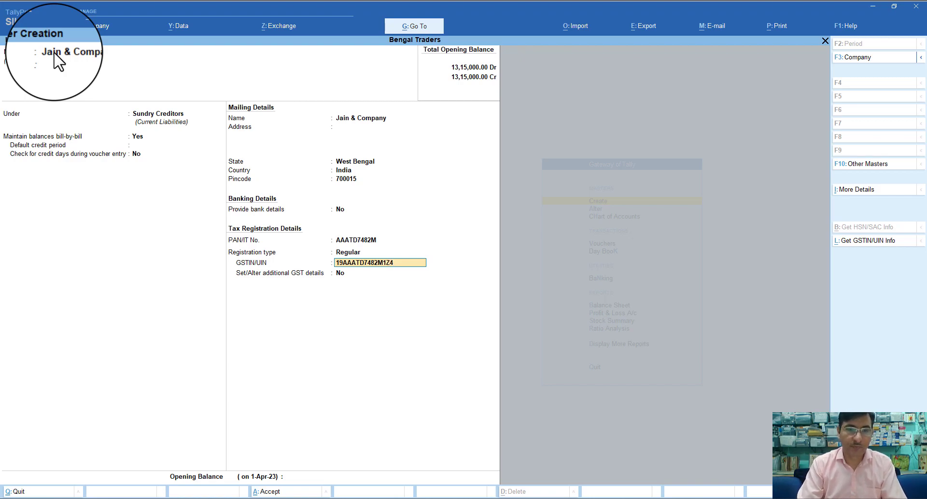
key(Return)
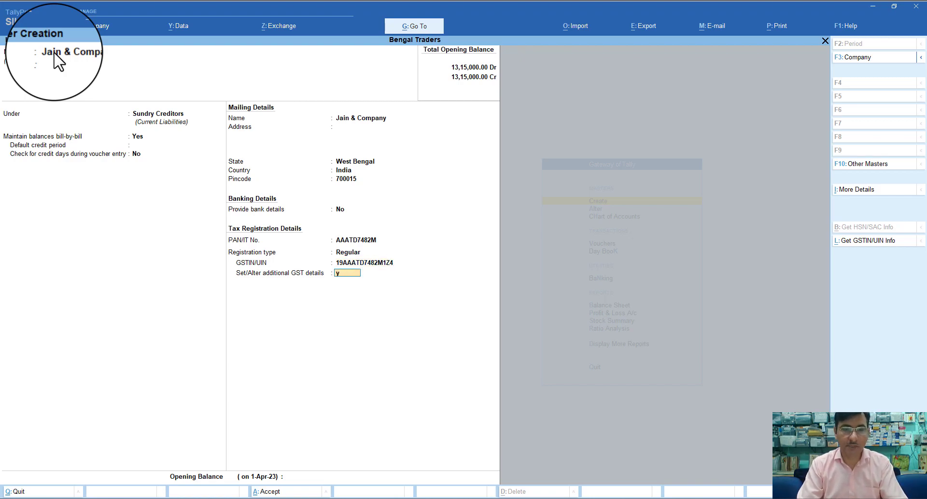
key(y)
key(Return)
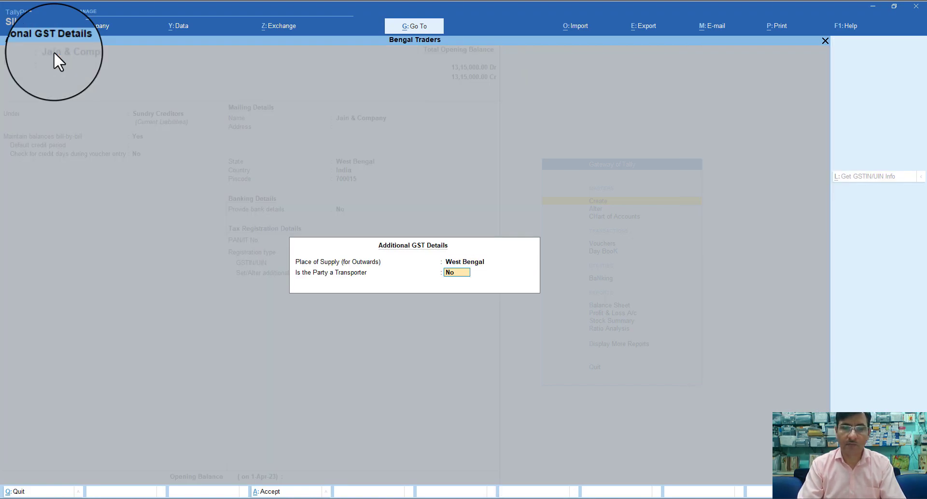
Keep the party as non-transporter, skip the opening balance and accept the Jain & Company ledger
key(Return)
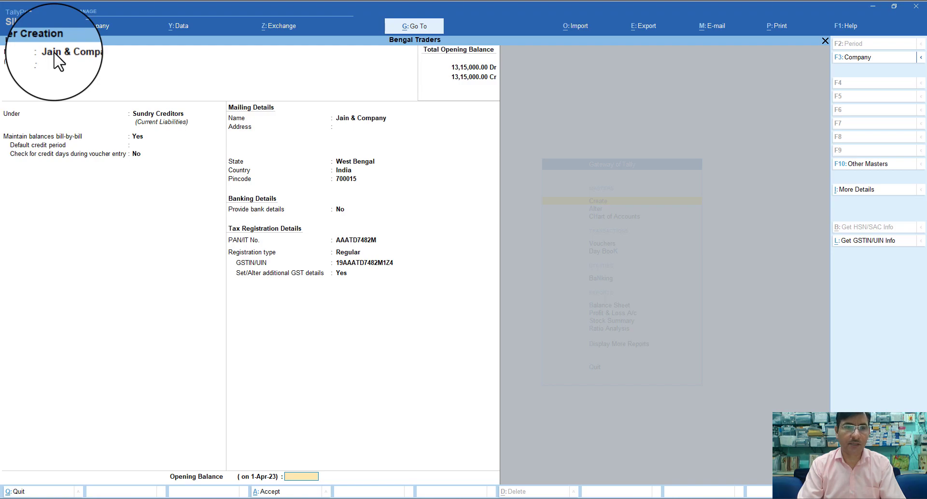
key(Return)
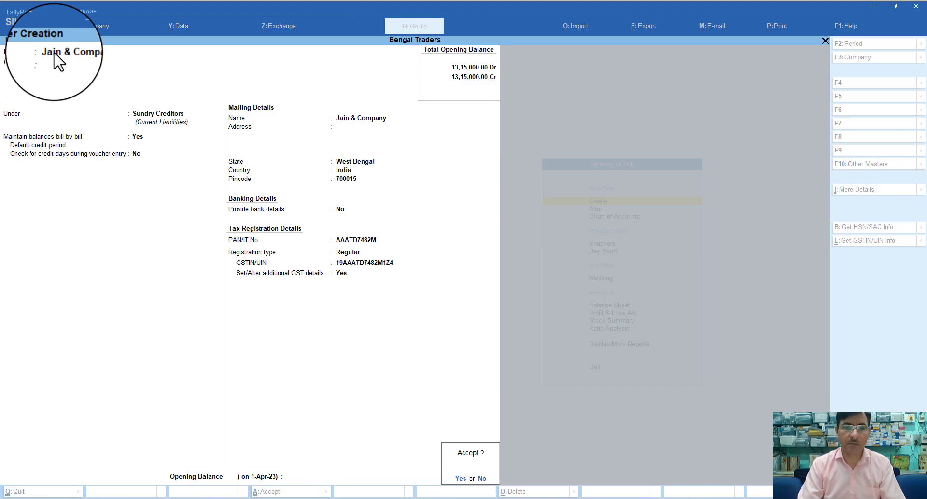
key(Return)
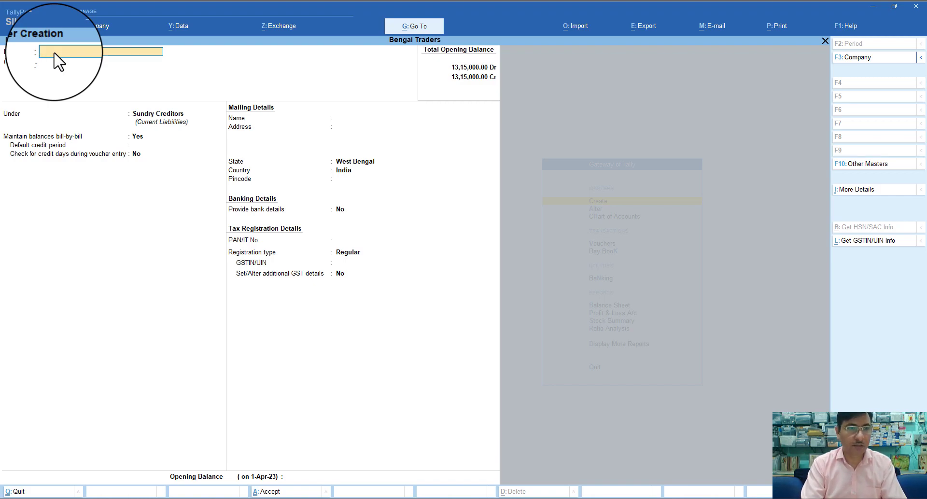
Name the new ledger 'Paper House' and place it under Sundry Debtors
text(Paper)
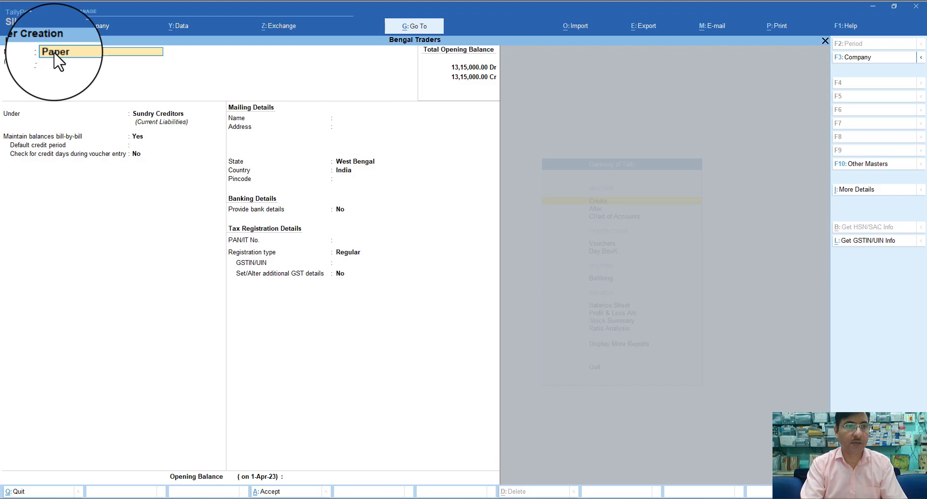
text( House)
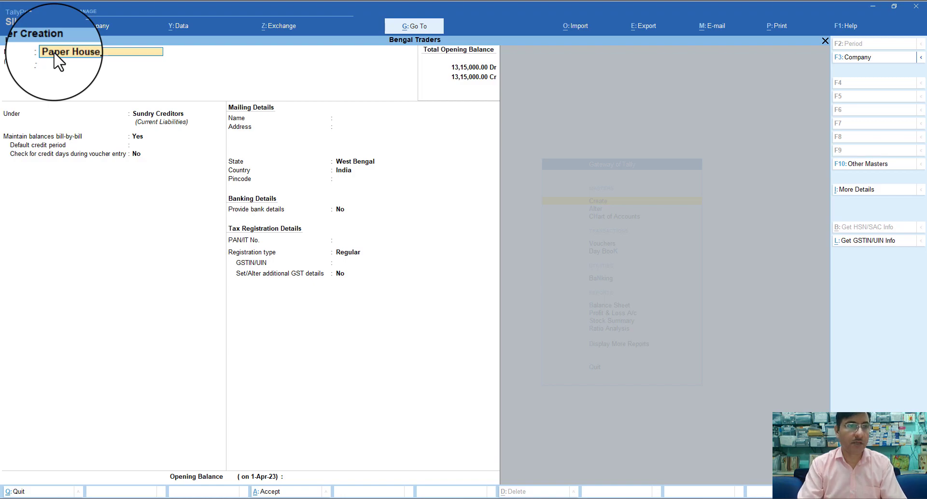
key(Return)
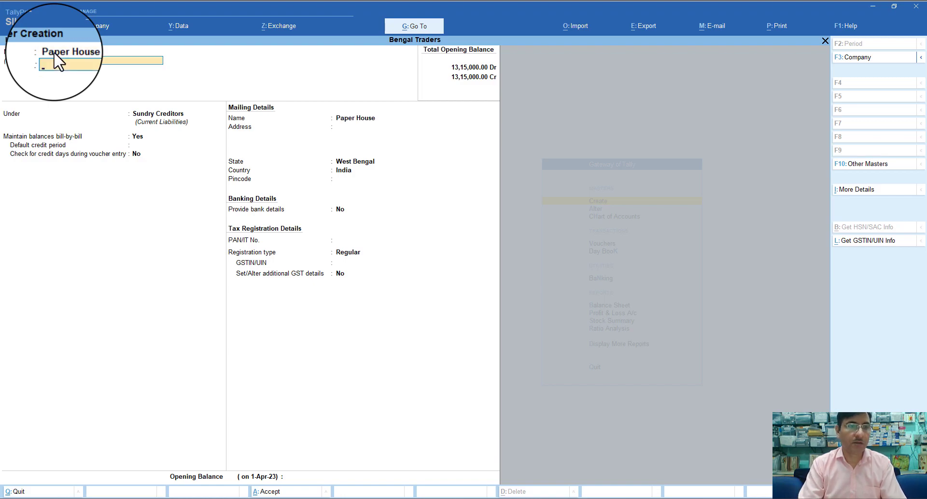
key(Return)
text(S)
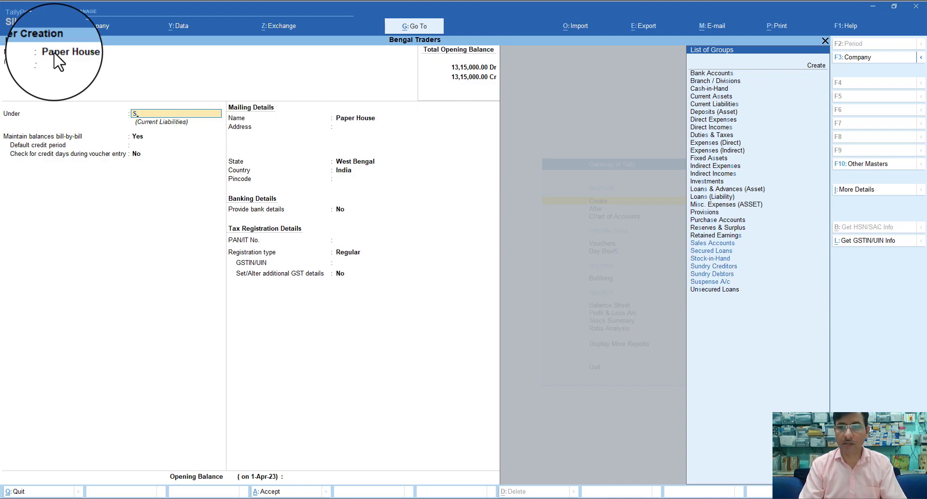
key(Down)
key(Down)
key(Down)
key(Down)
key(Return)
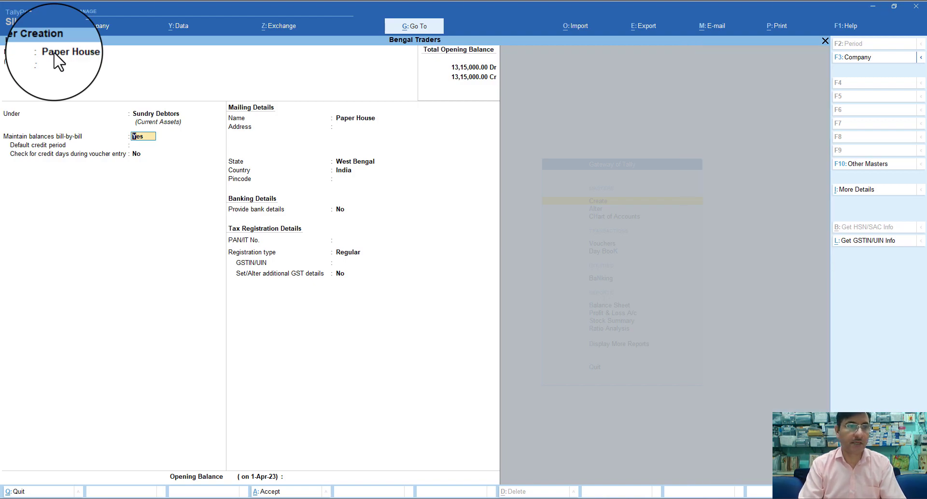
Keep bill-by-bill on and West Bengal as the state, and enter pincode 700016
key(Return)
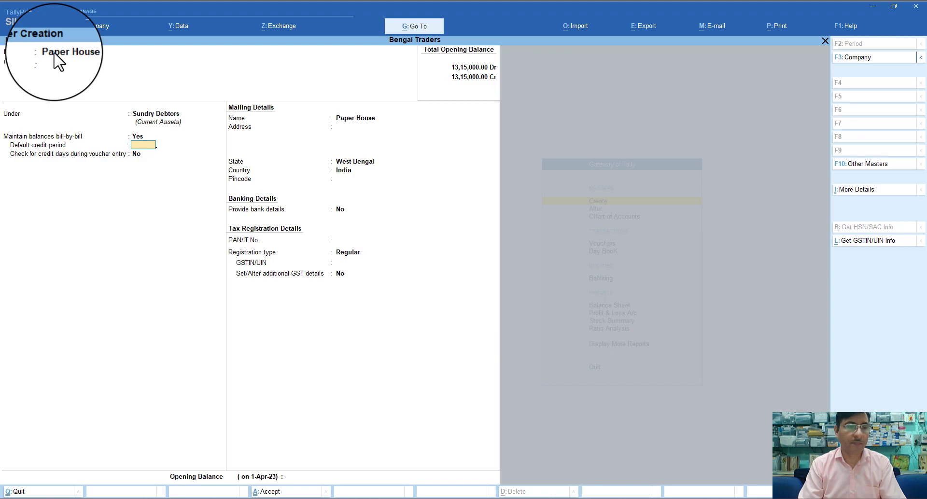
key(Return)
key(Return)
key(Return)
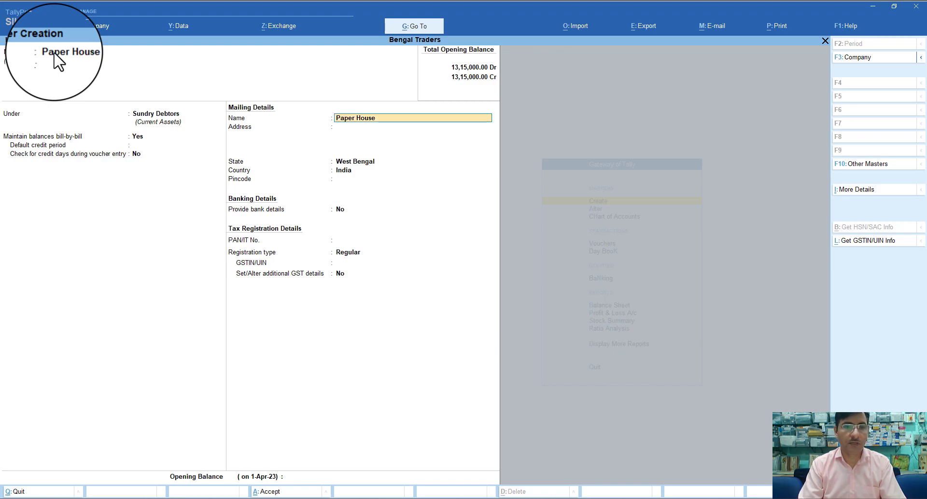
key(Return)
key(Return)
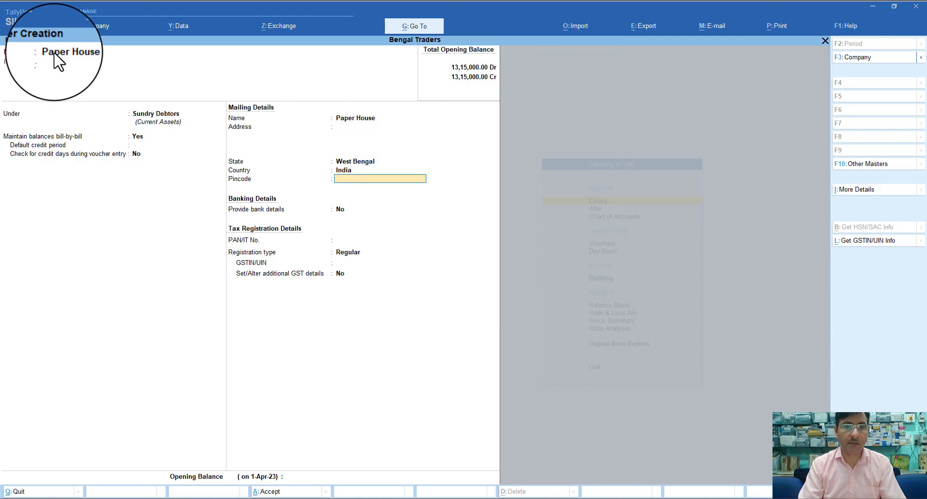
text(7)
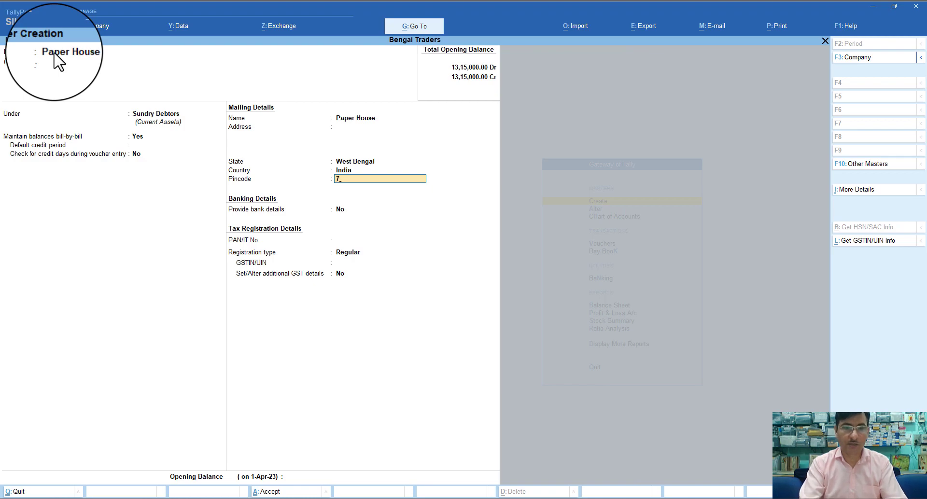
text(0001)
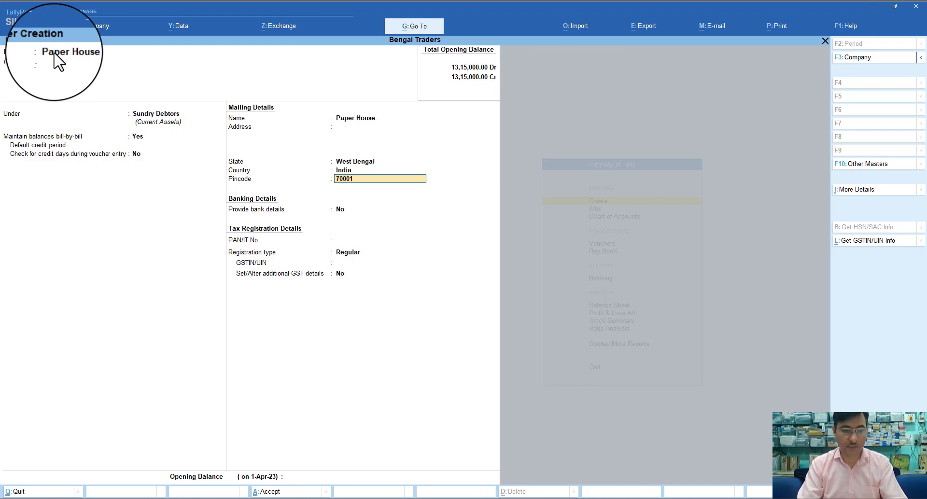
text(6)
key(Return)
key(Return)
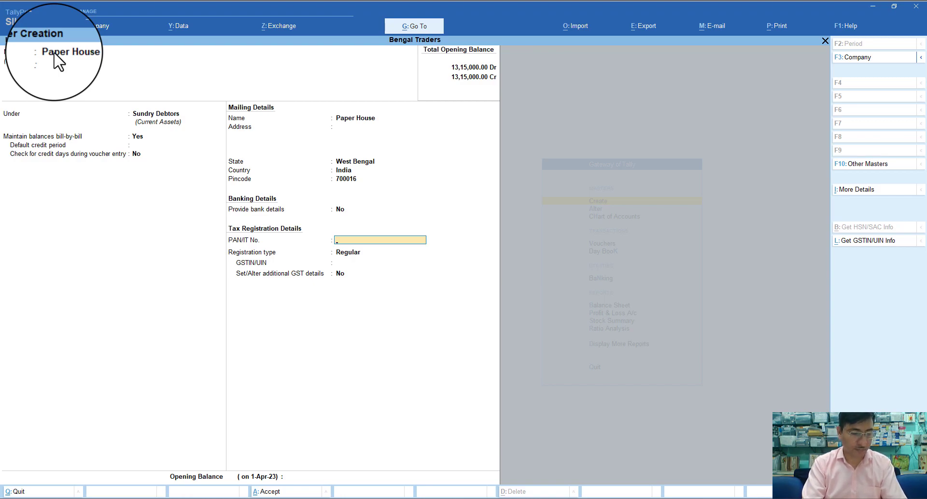
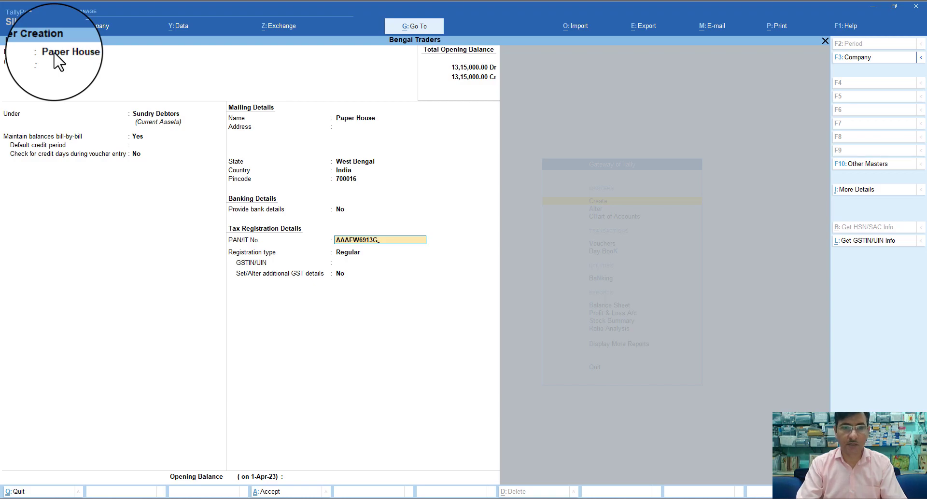
Enter Paper House's PAN in the PAN/IT No. field
key(Return)
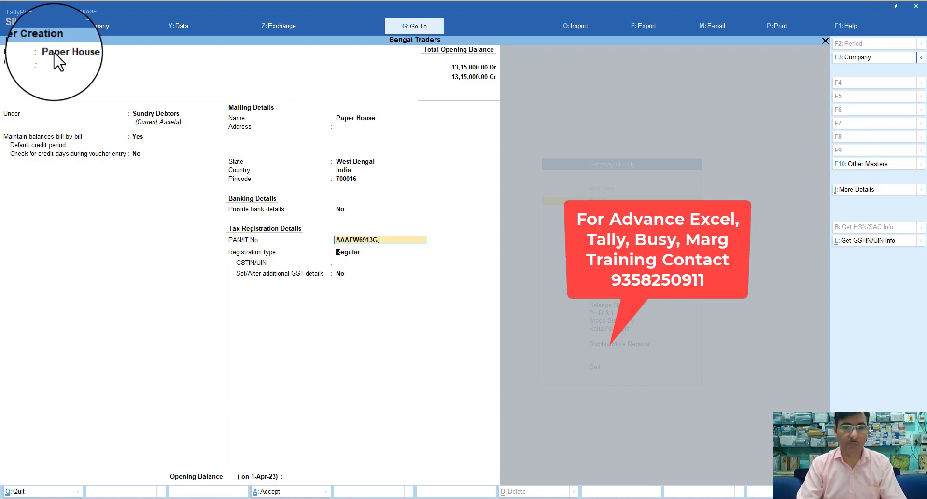
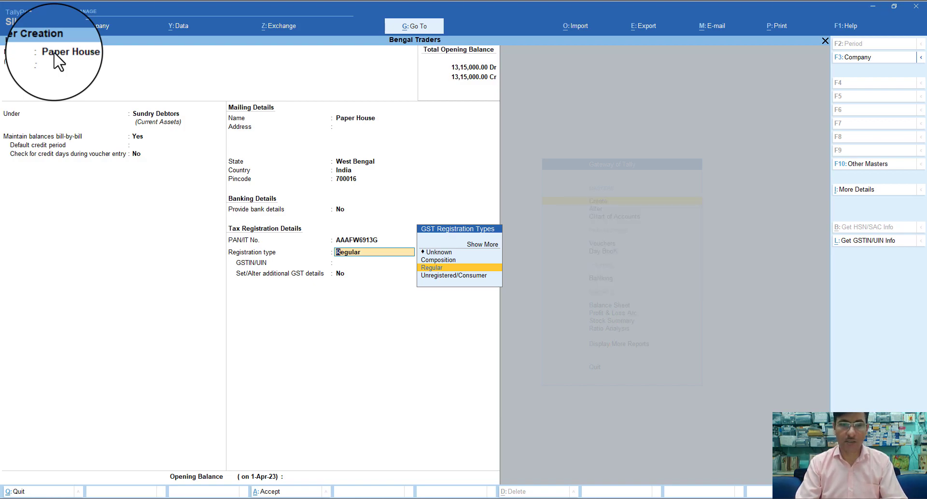
Set Paper House's registration type to Regular, enter its GSTIN, and reach the Accept prompt
key(Return)
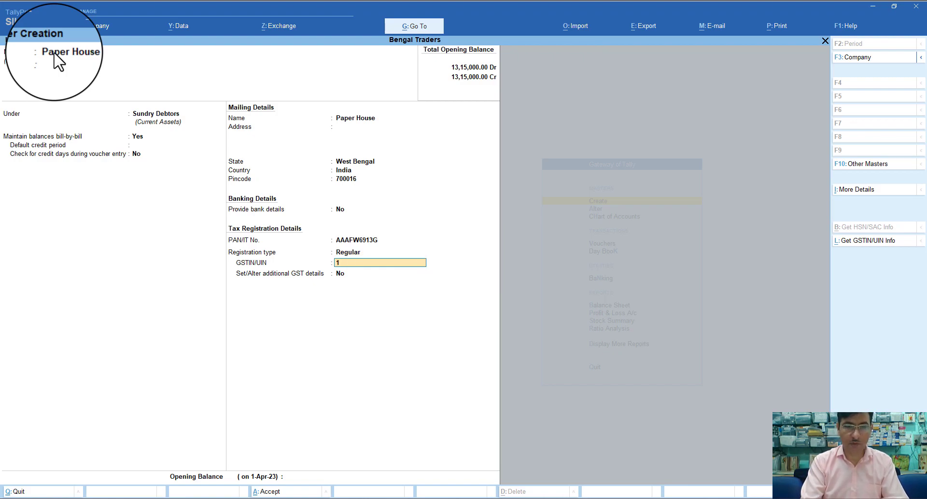
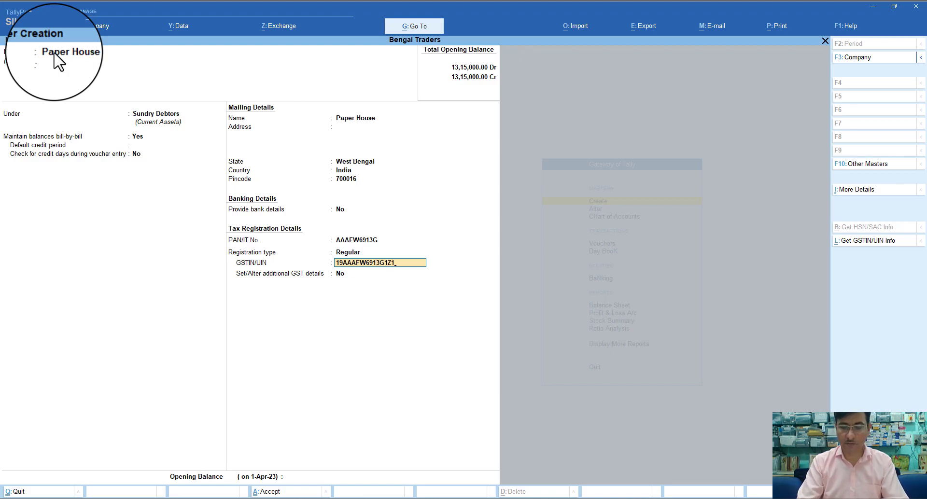
key(Return)
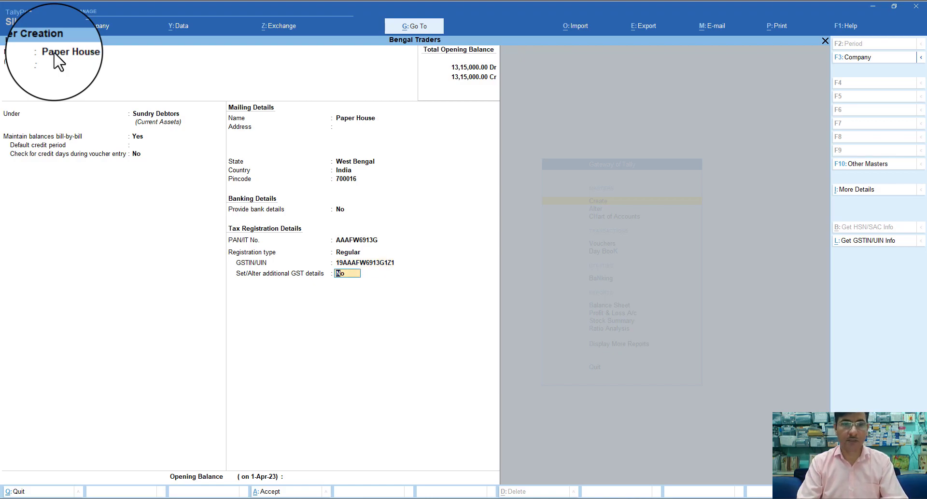
key(Return)
key(Return)
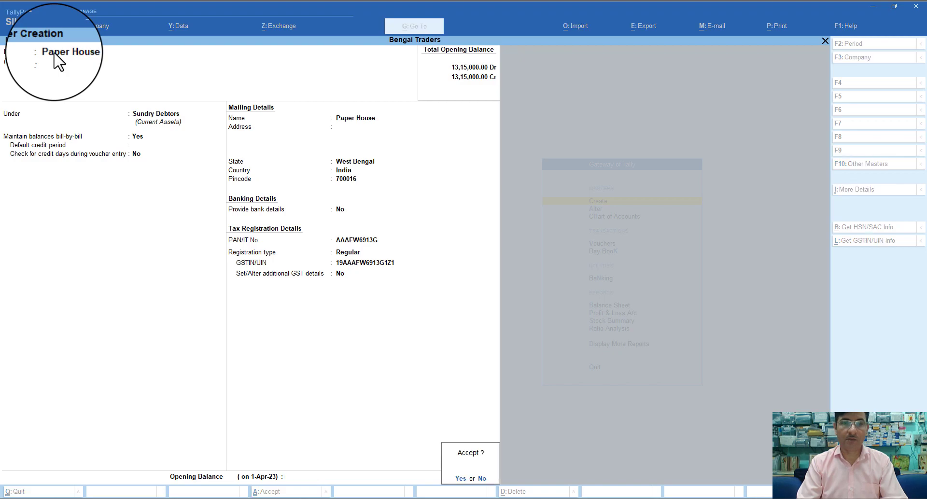
key(Return)
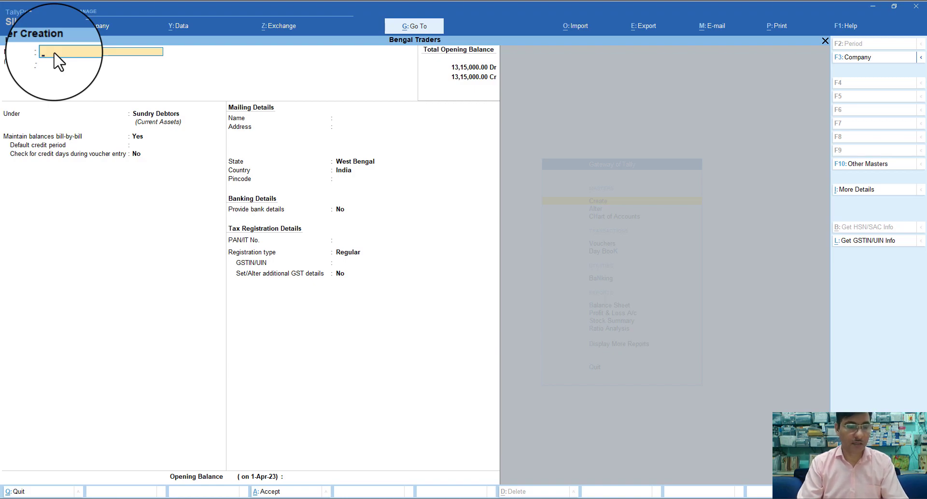
Save the Paper House ledger and return to the Gateway of Tally
key(Escape)
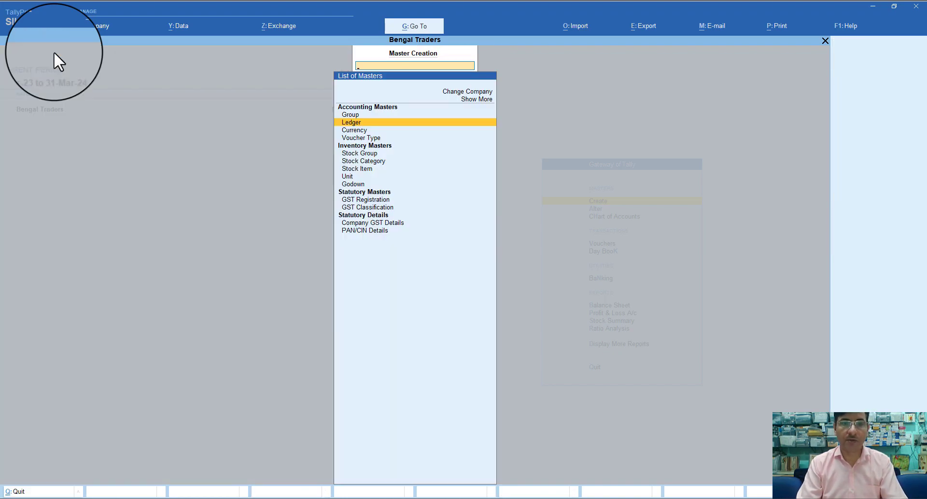
key(Escape)
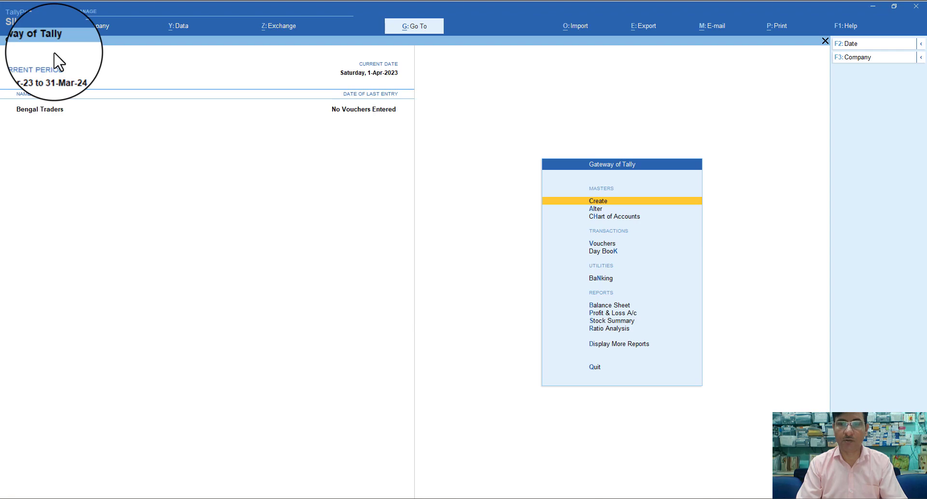
key(Escape)
key(Escape)
Start a new Purchase voucher and bring up its voucher class choices
key(Down)
key(Down)
key(Down)
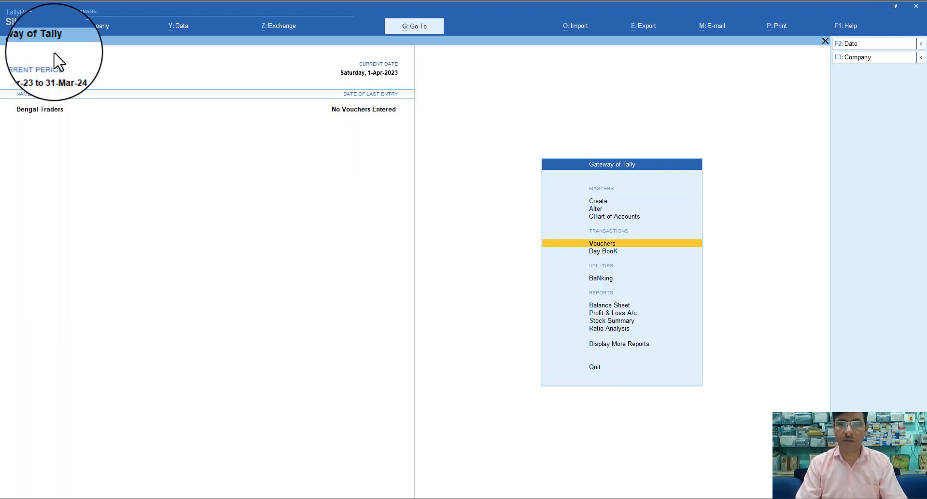
key(Down)
key(Up)
key(Return)
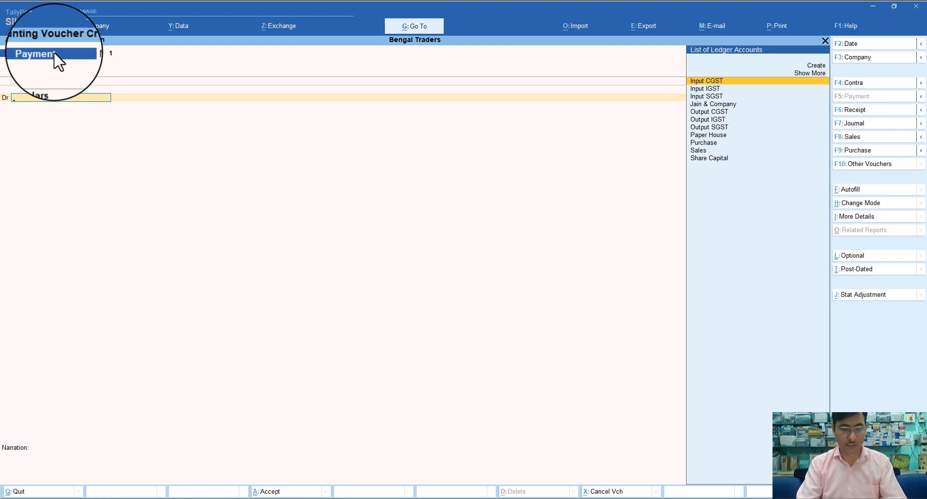
key(F9)
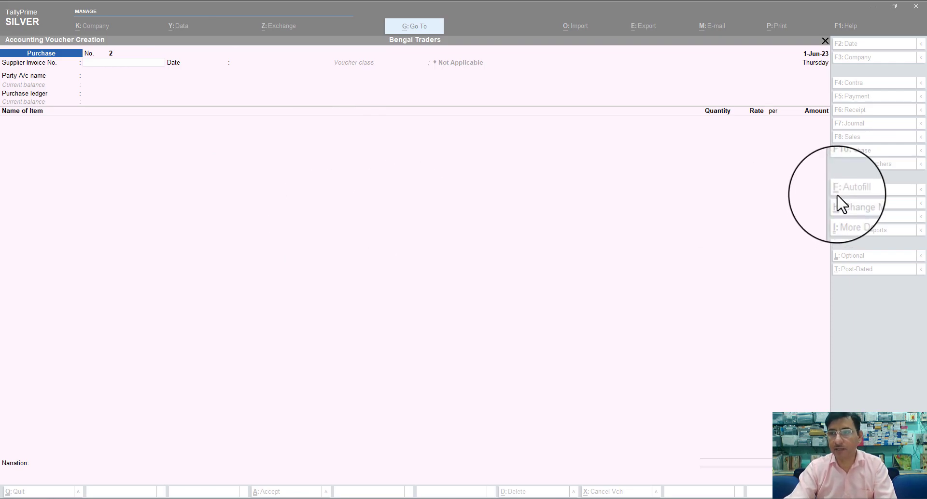
click(845, 151)
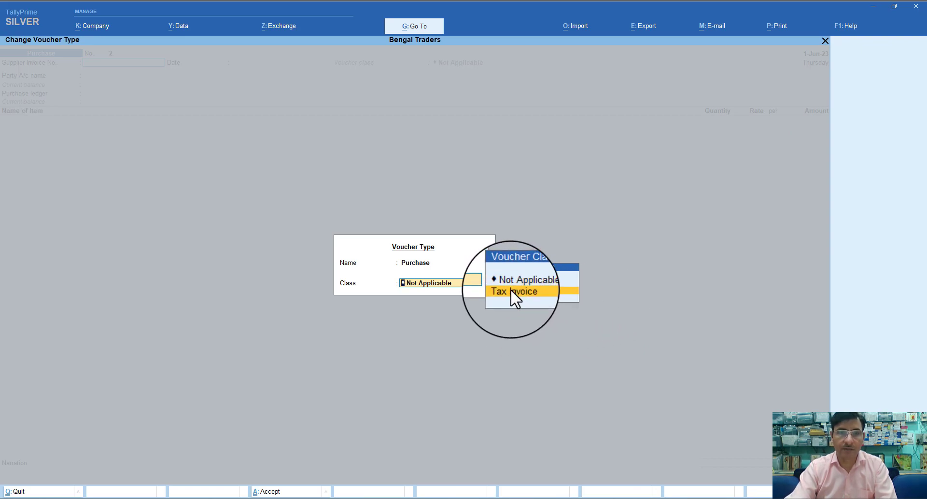
Choose the Tax Invoice class and date the purchase voucher 1-May-23
click(511, 292)
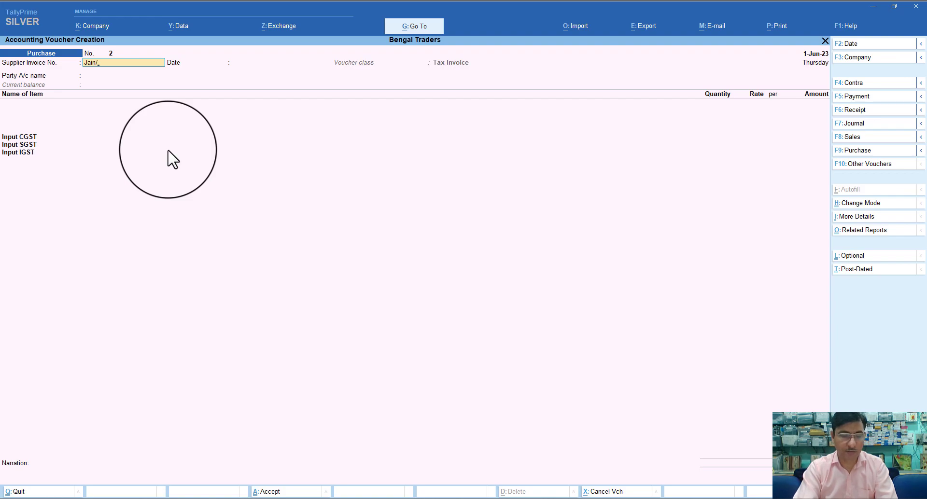
text(001)
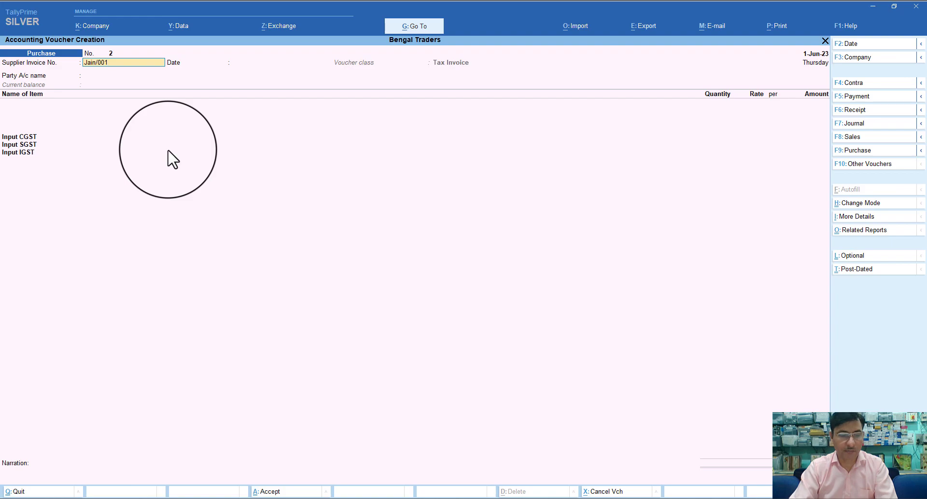
key(F2)
text(1)
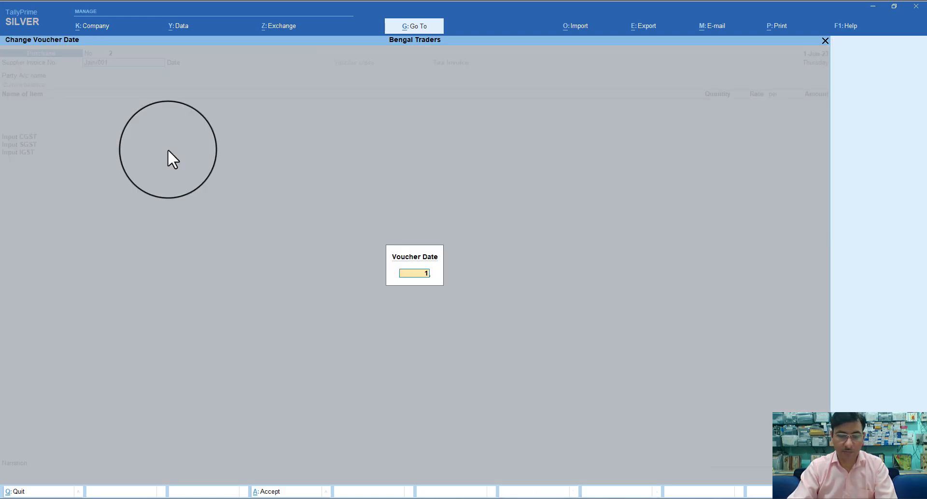
text(-5)
key(Return)
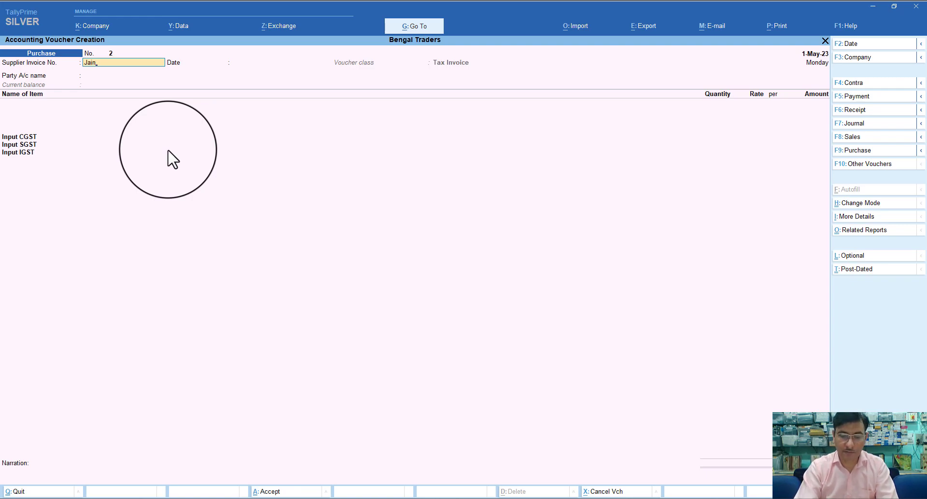
Enter supplier invoice Jain/001 and select Jain & Company as the party, accepting its details
text(Jain/001)
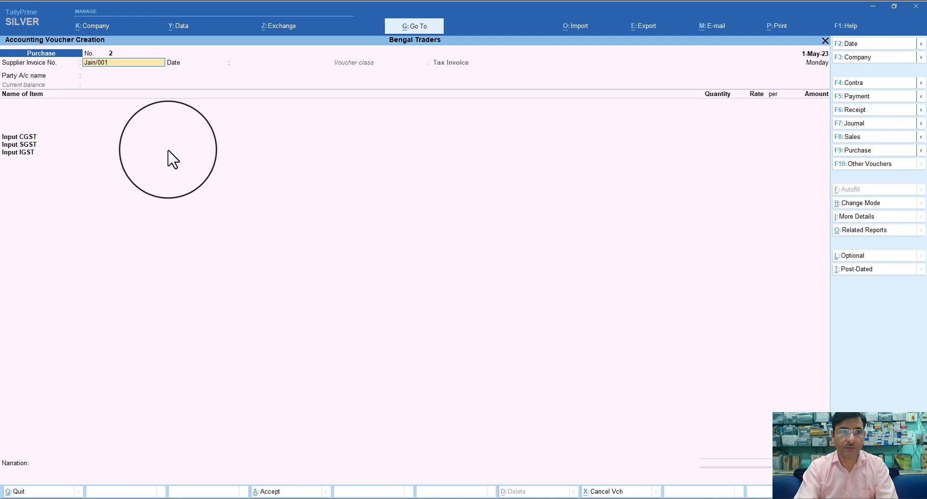
key(Return)
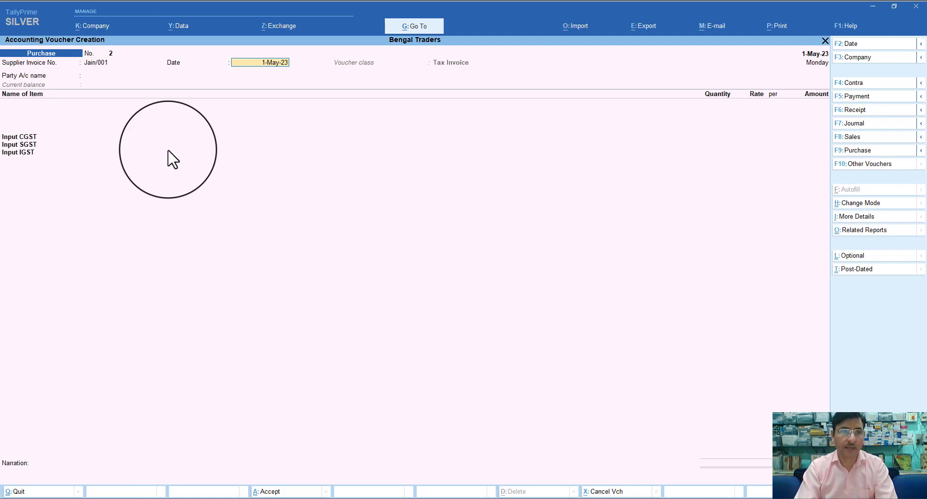
key(Return)
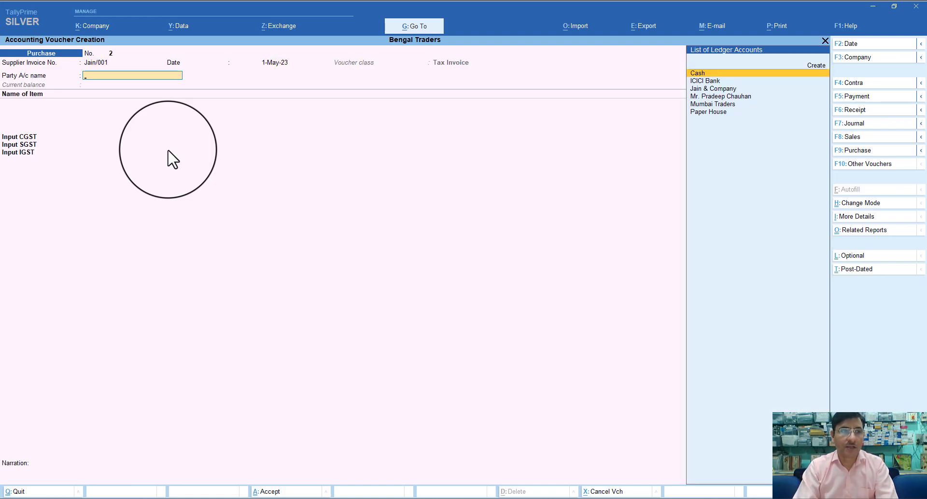
key(Down)
key(Down)
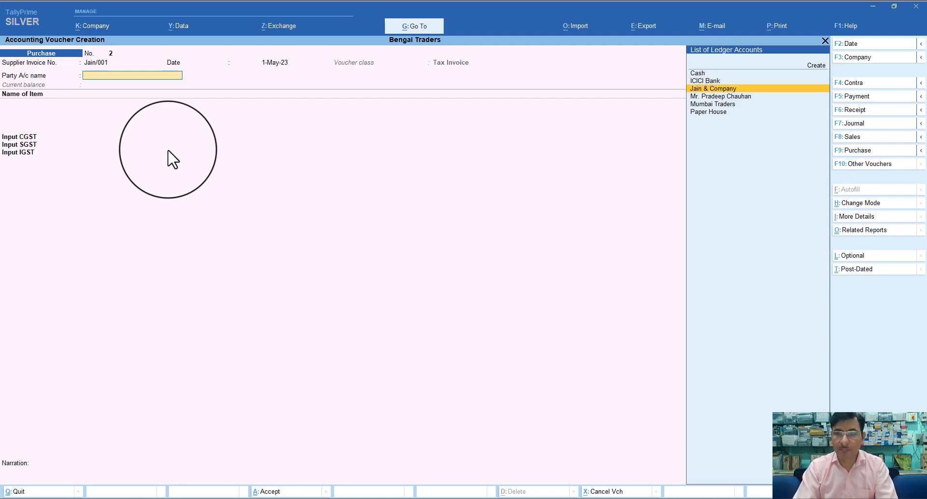
key(Return)
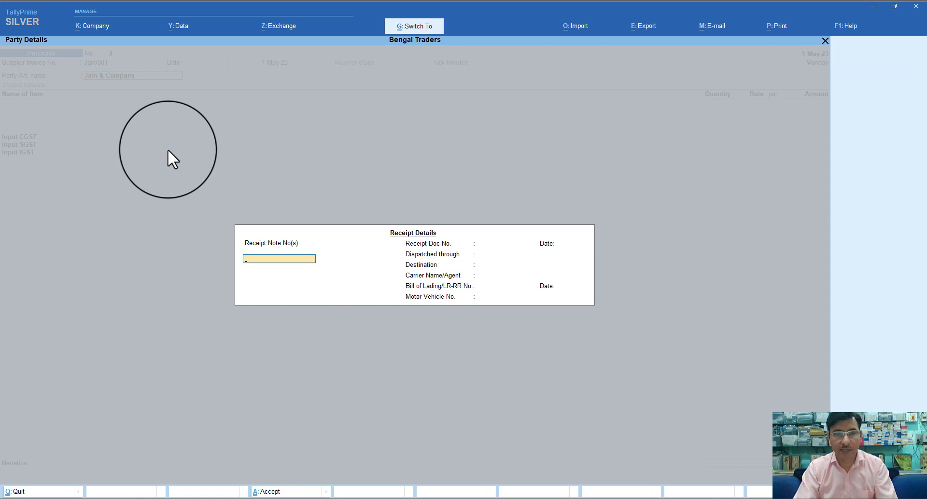
key(ctrl+a)
key(Return)
key(Return)
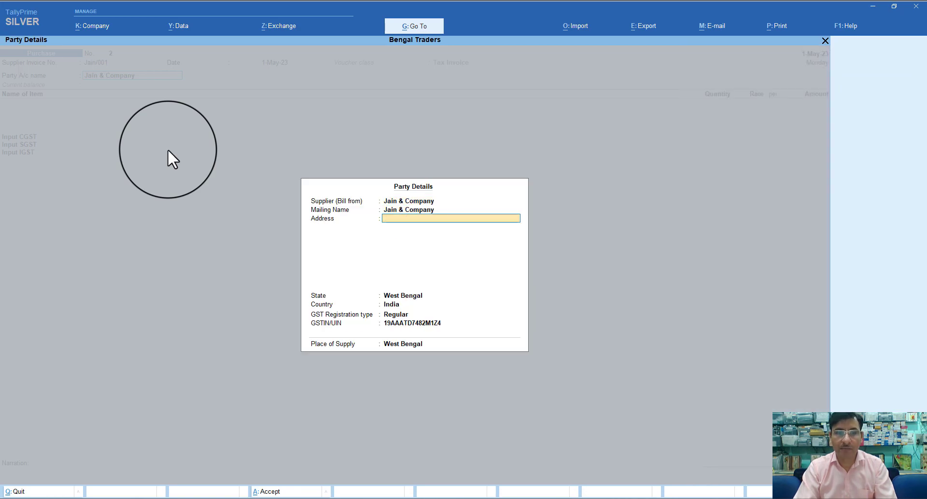
key(ctrl+a)
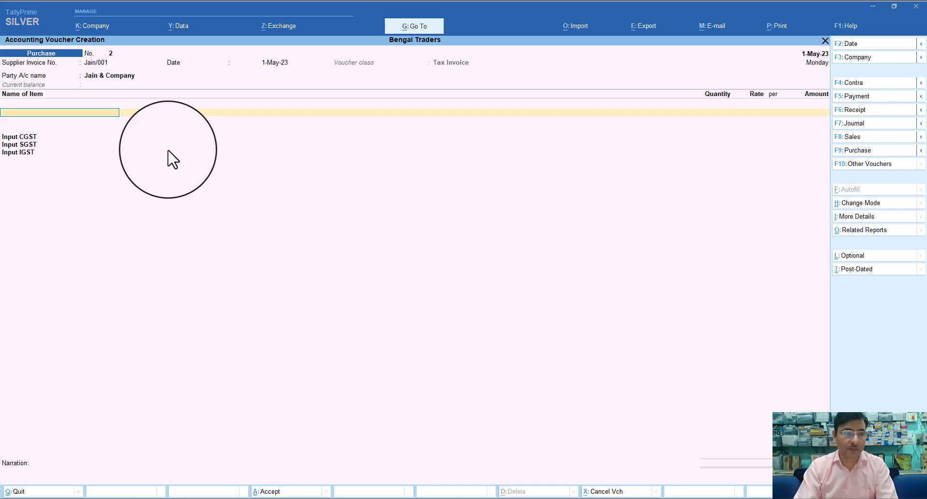
Add 10 Pcs of Printer at an initial rate of 2,800
text(P)
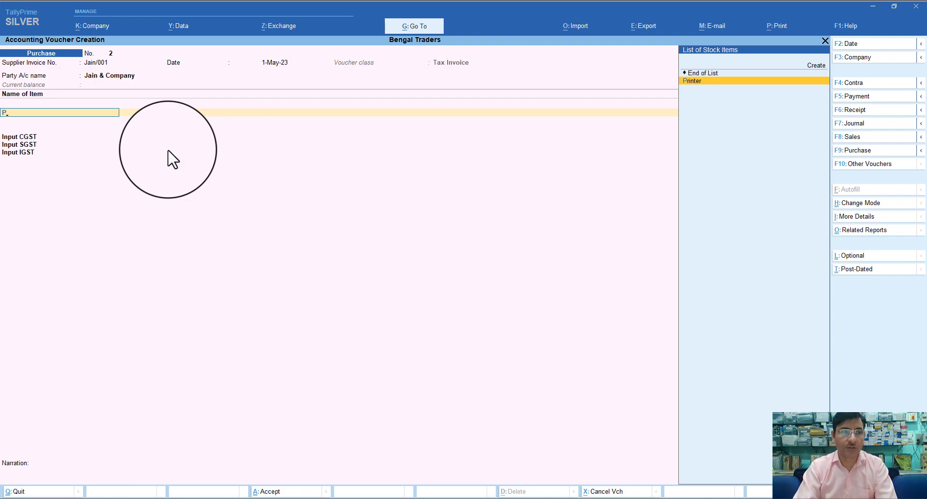
key(Return)
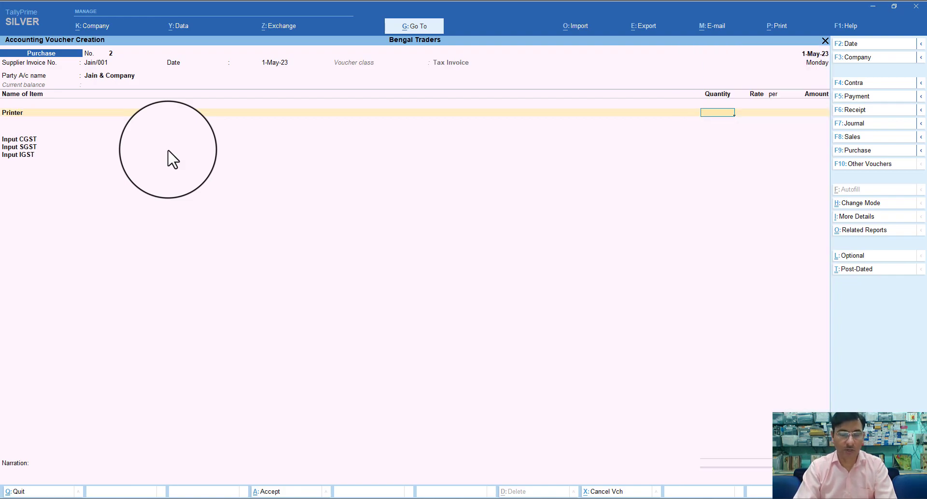
text(10)
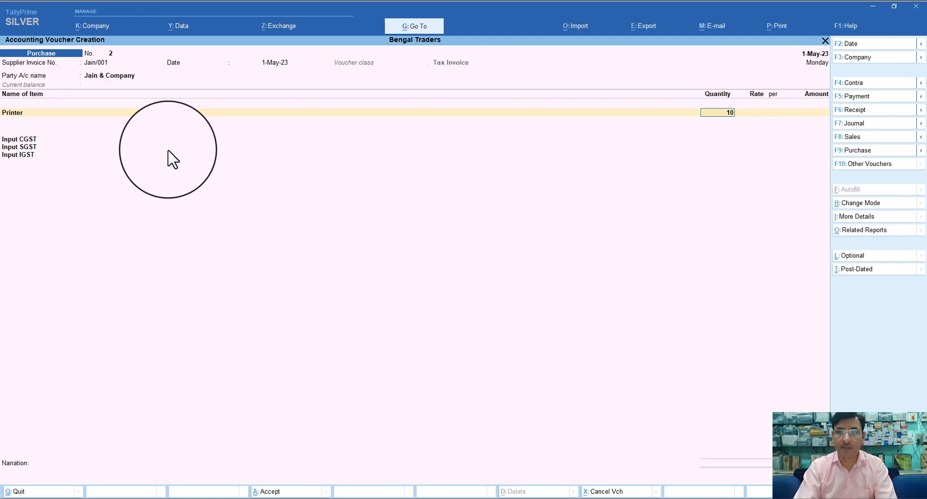
key(Return)
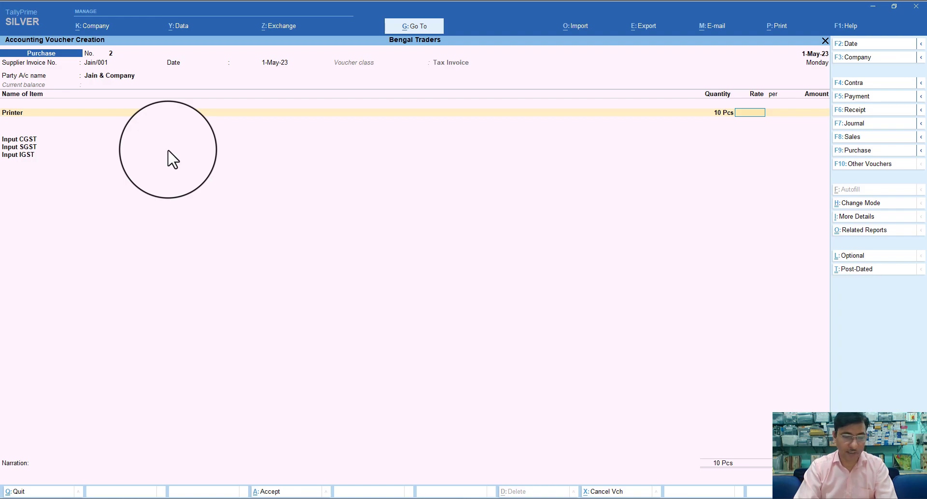
text(2800)
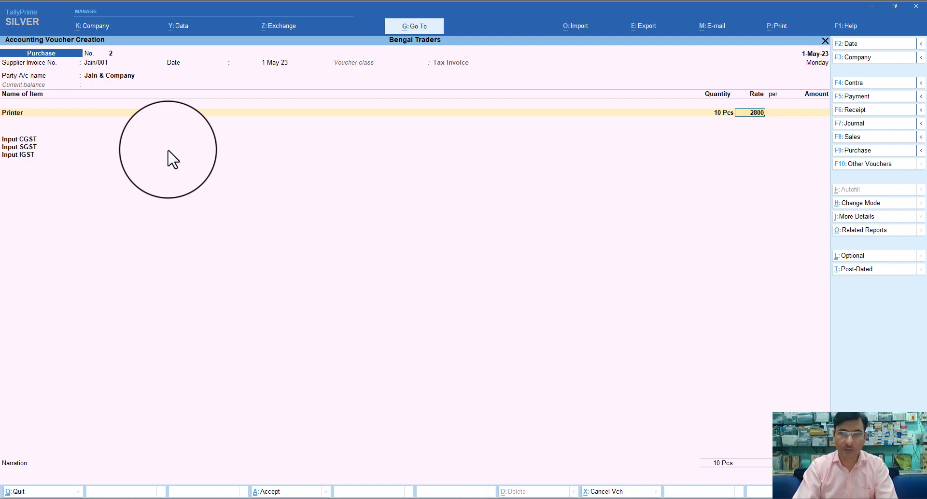
key(Return)
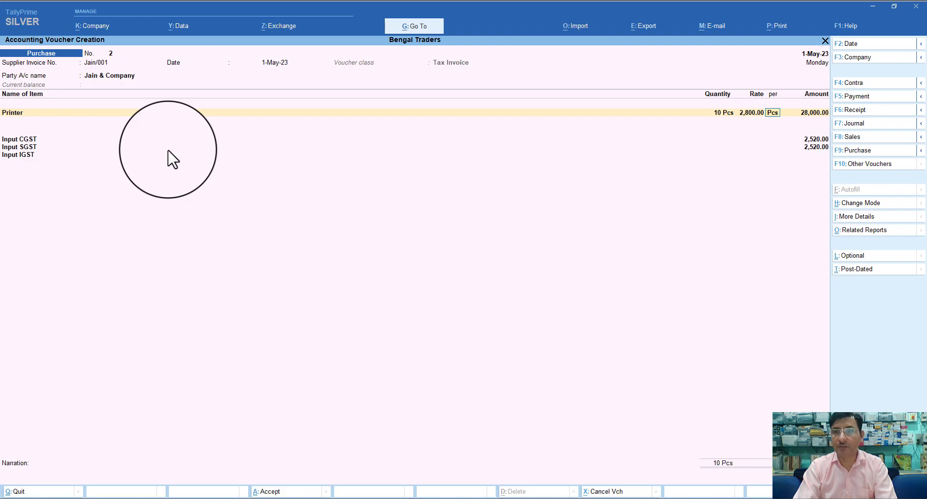
Correct the Printer rate to 3,800, giving 38,000, and finish the item lines
key(BackSpace)
key(BackSpace)
key(Return)
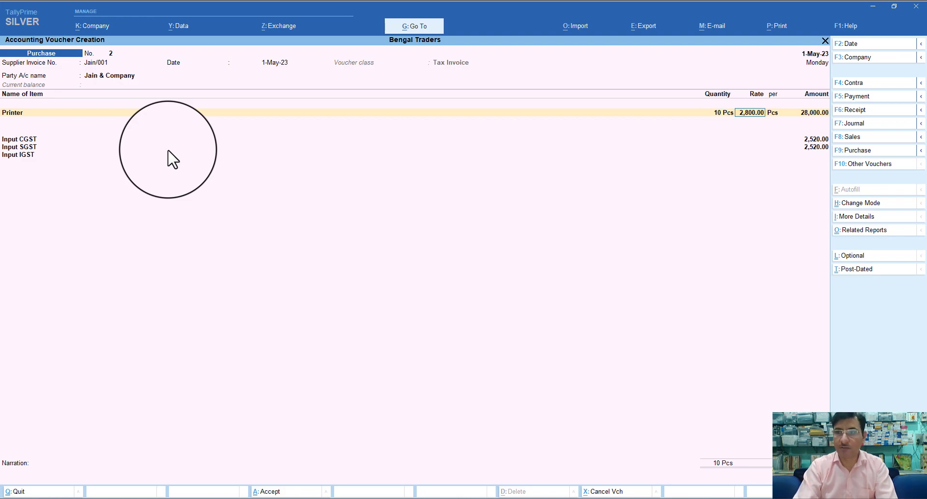
text(38)
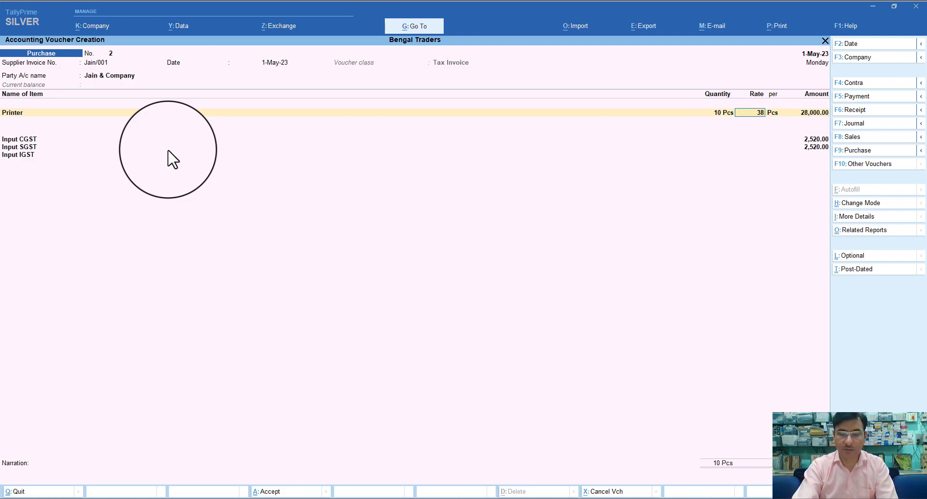
text(00)
key(Return)
key(Return)
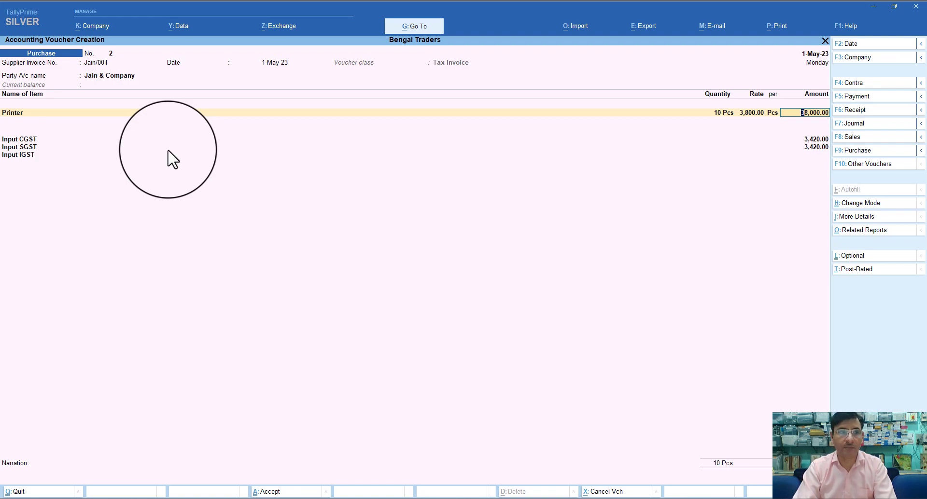
key(Return)
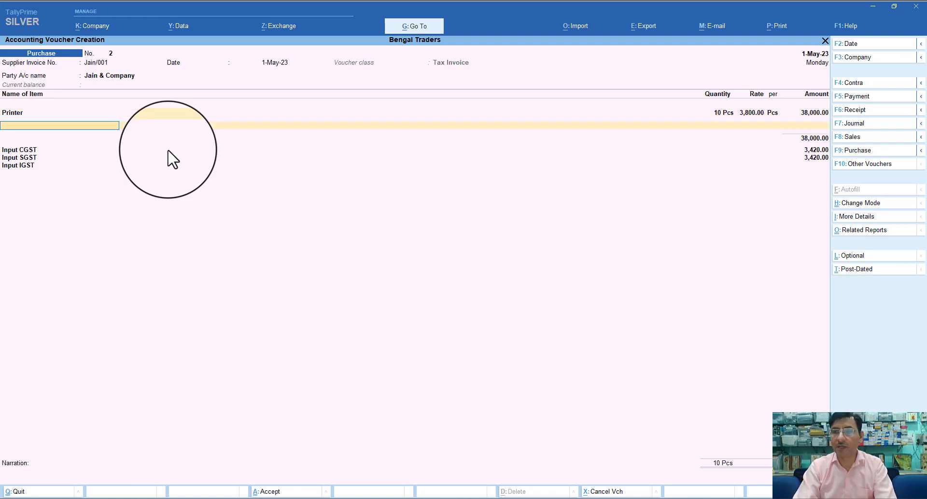
key(Return)
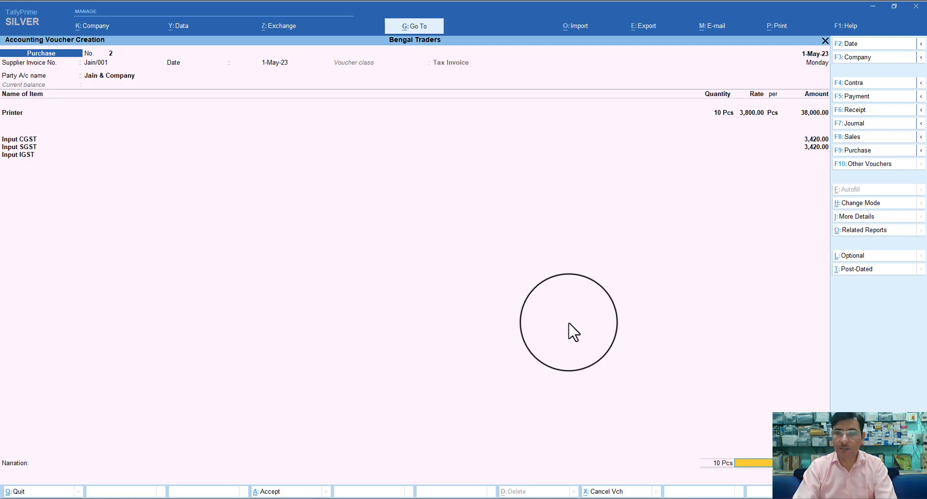
key(Return)
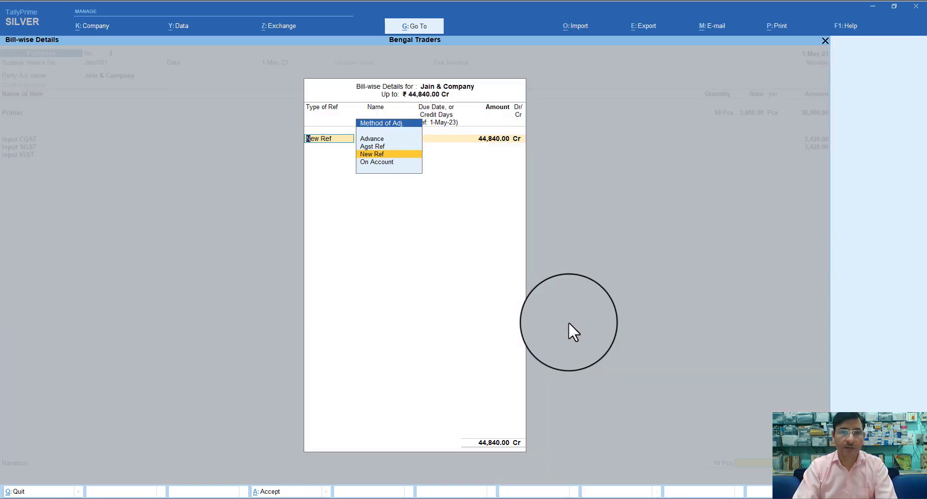
Allocate the bill as New Ref Jain/001, add narration 'Being goods purchase', and save
key(Return)
key(Return)
key(Return)
key(Return)
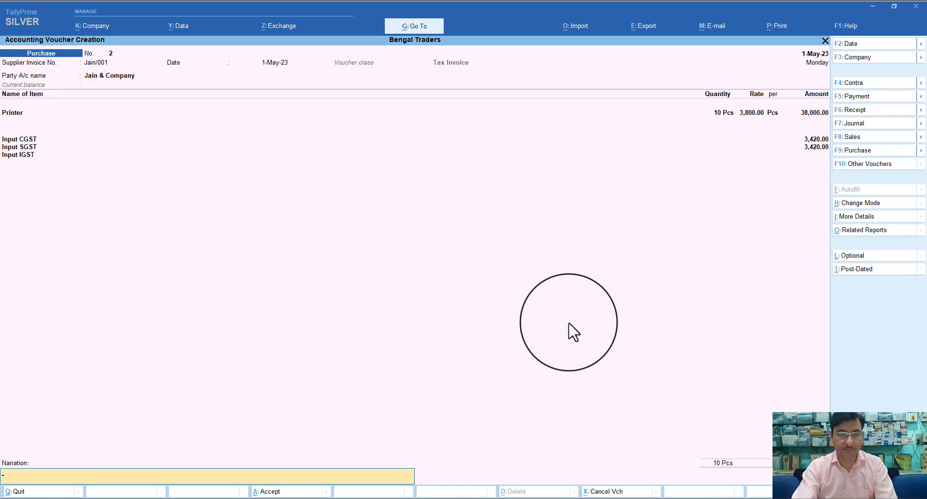
text(Bein)
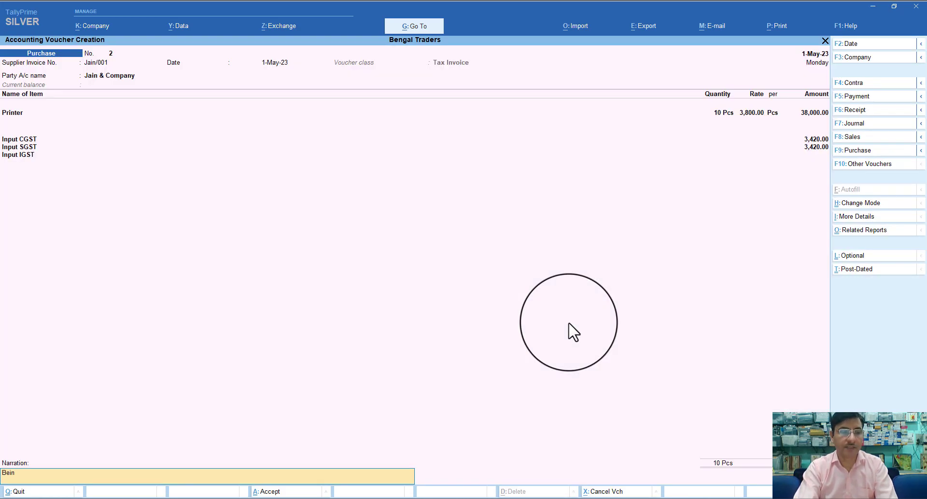
text(g goods purchsa)
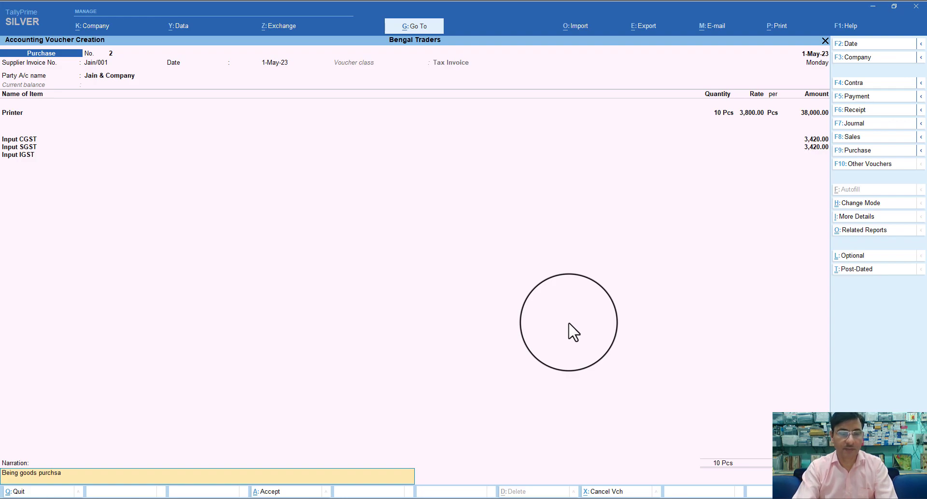
key(BackSpace)
key(BackSpace)
text(ase)
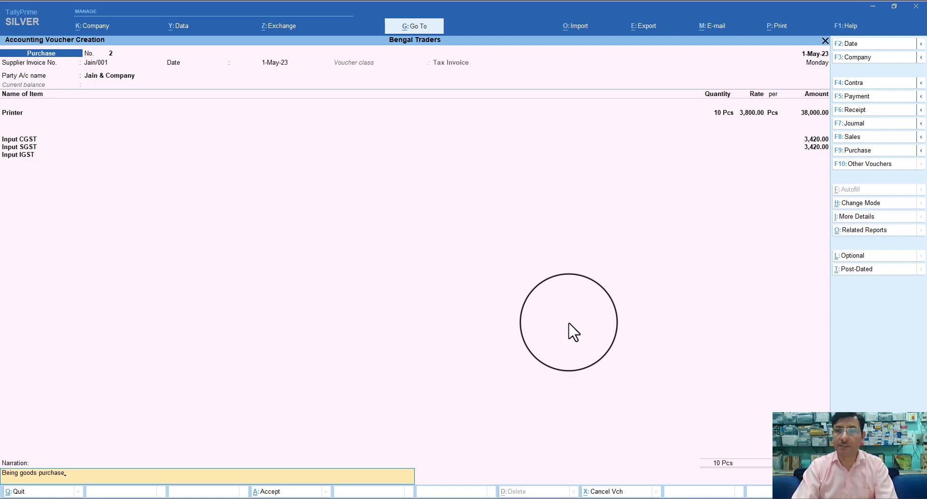
key(Return)
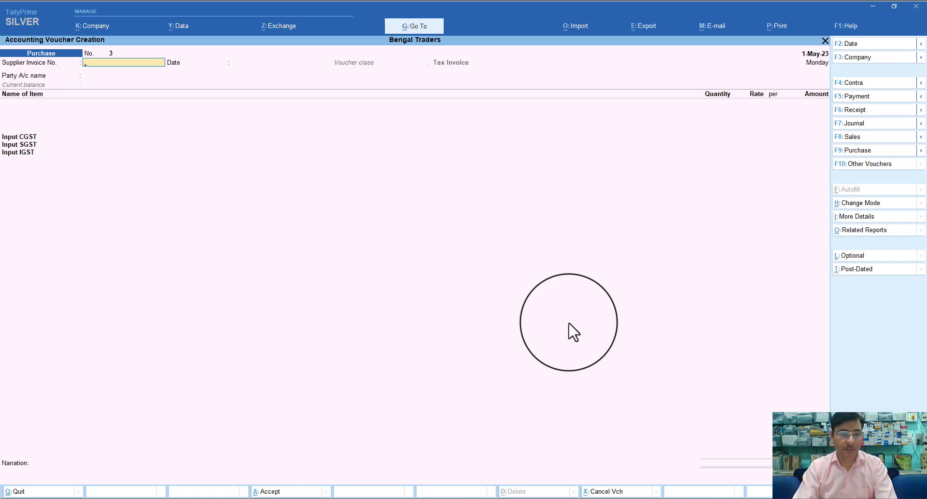
Date the voucher 2-May-23, enter invoice Mumbai/001, and select Mumbai Traders as party
key(F2)
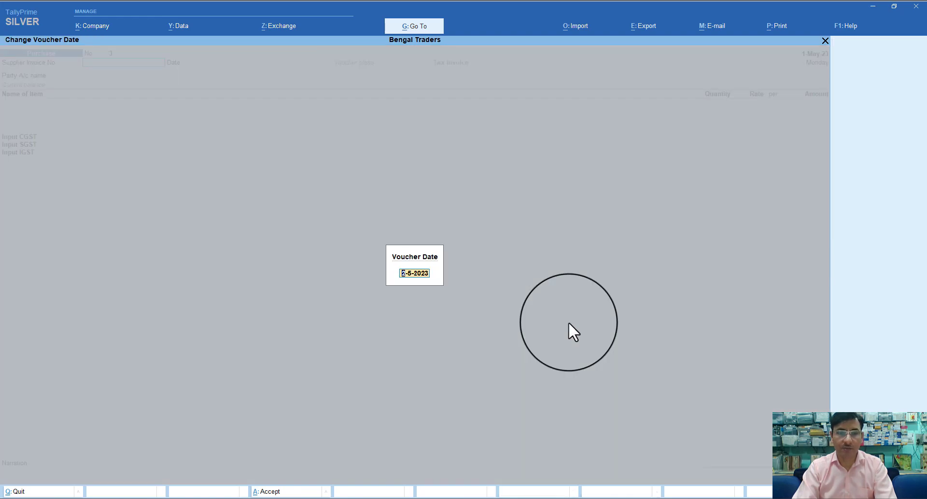
text(2)
key(Return)
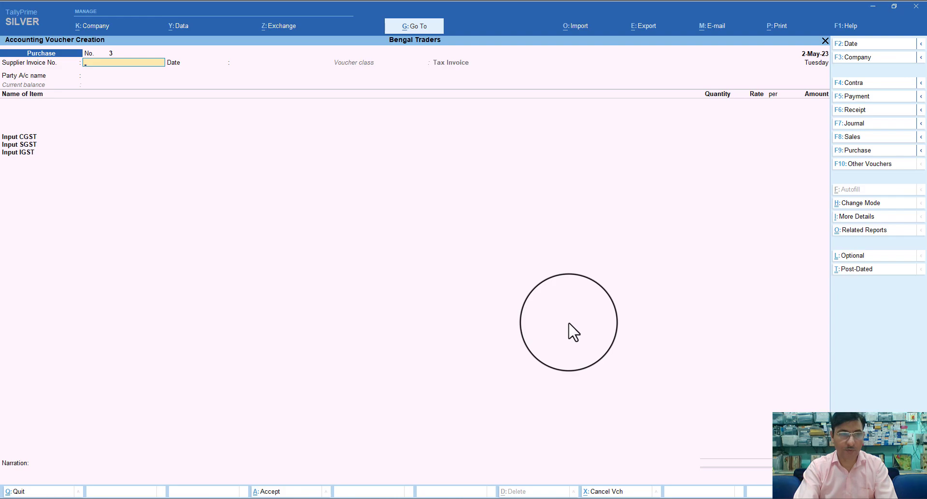
text(Mumbai/001)
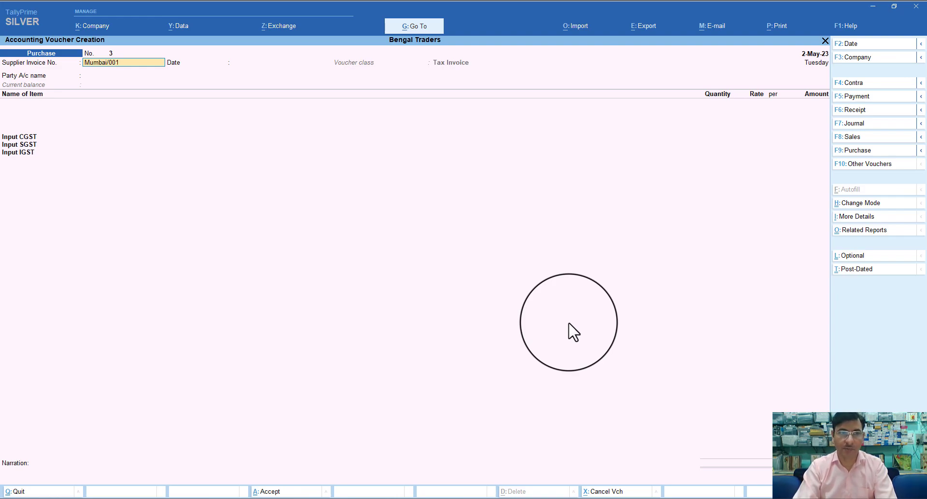
key(Return)
key(Return)
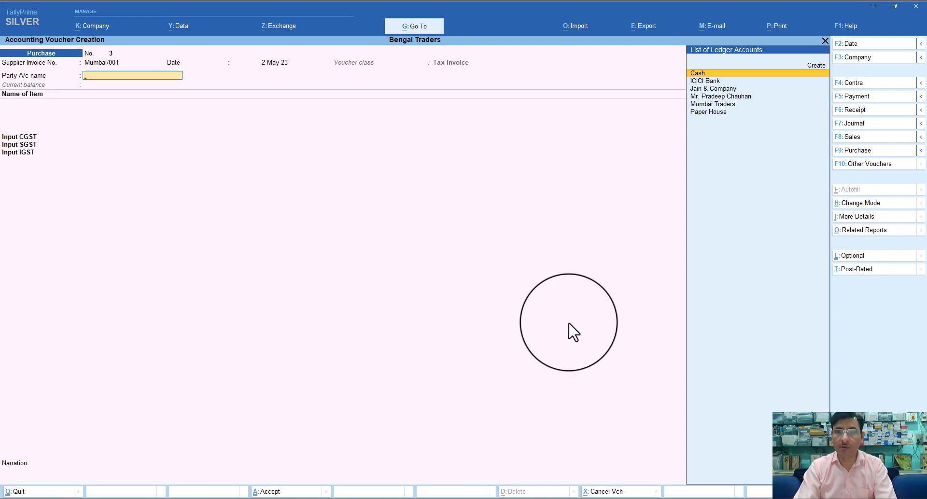
key(Down)
key(Down)
key(Down)
key(Down)
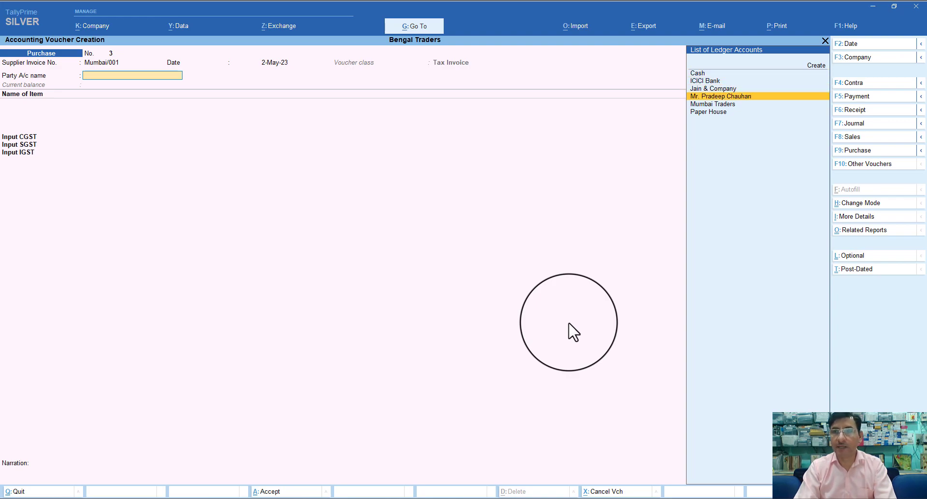
key(Return)
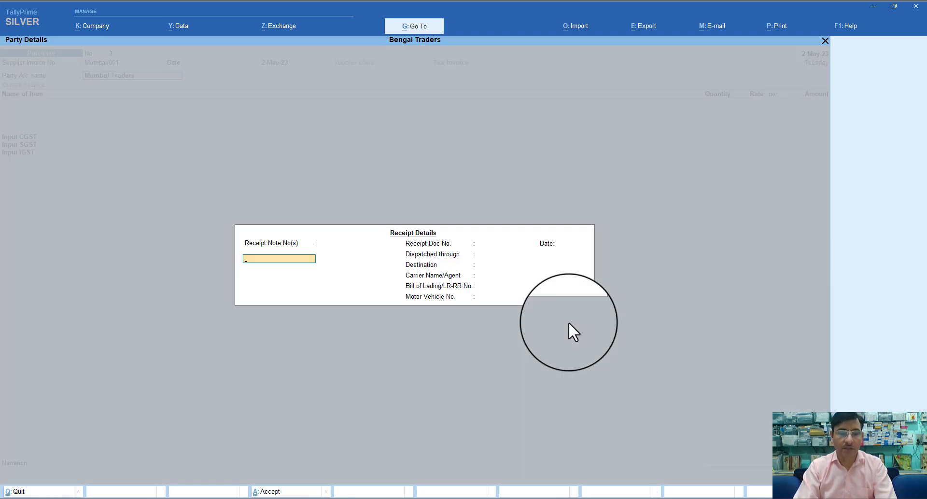
key(ctrl+a)
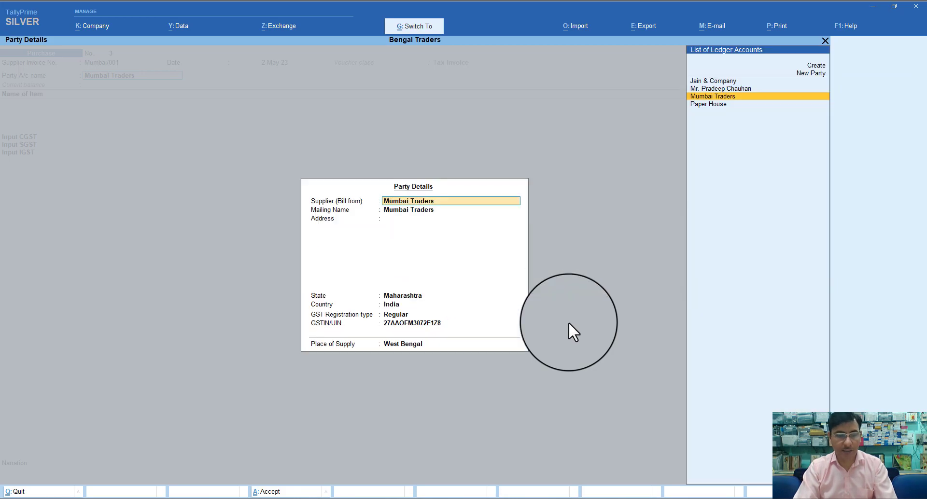
key(ctrl+a)
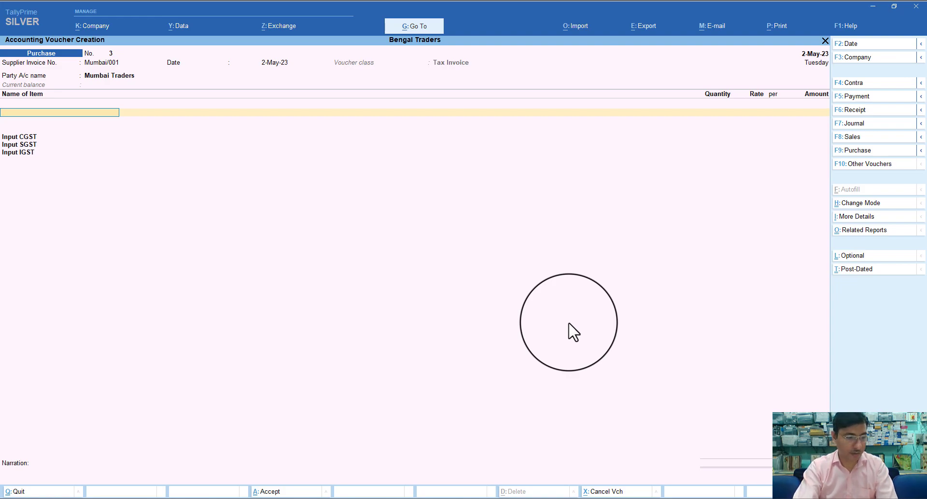
Add 10 Pcs of Printer at 4,000, totalling 40,000 plus 7,200 IGST
text(P)
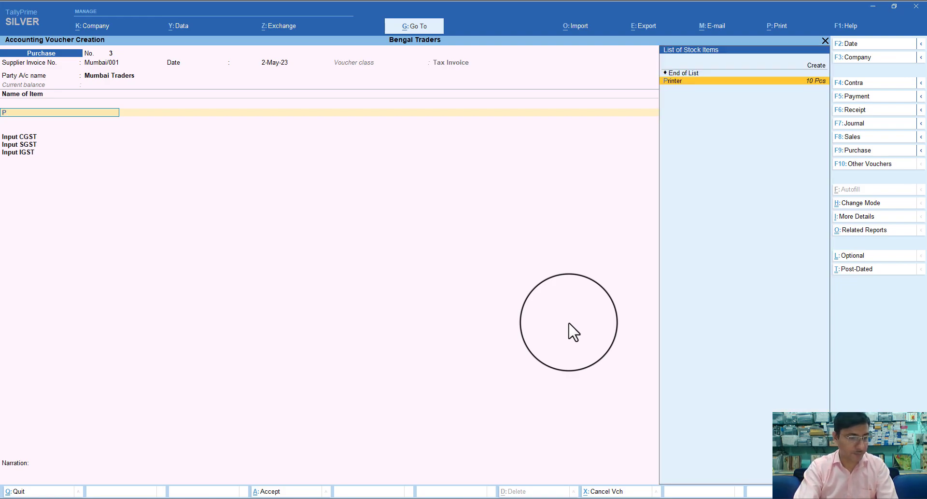
text(rinter)
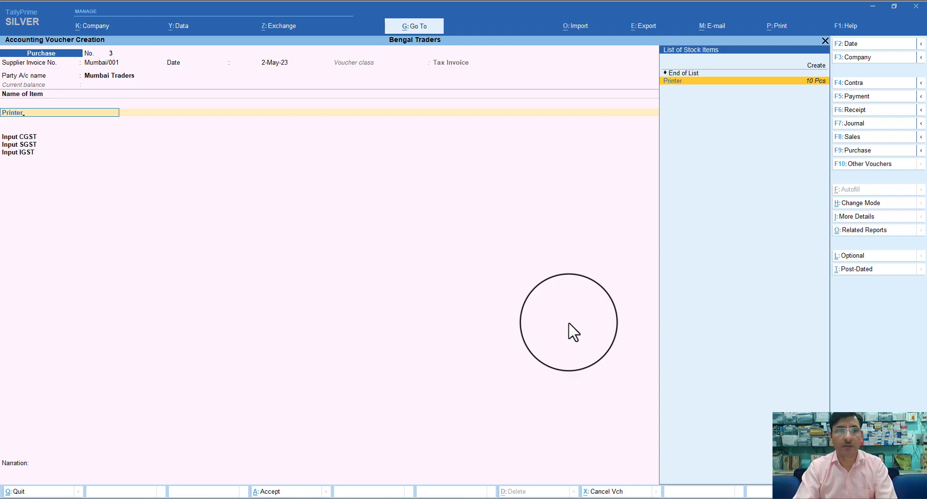
key(Return)
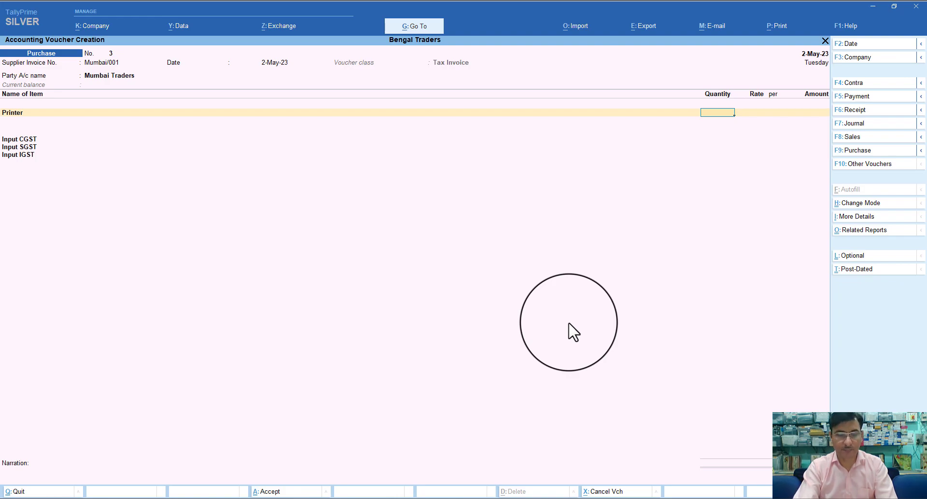
text(10)
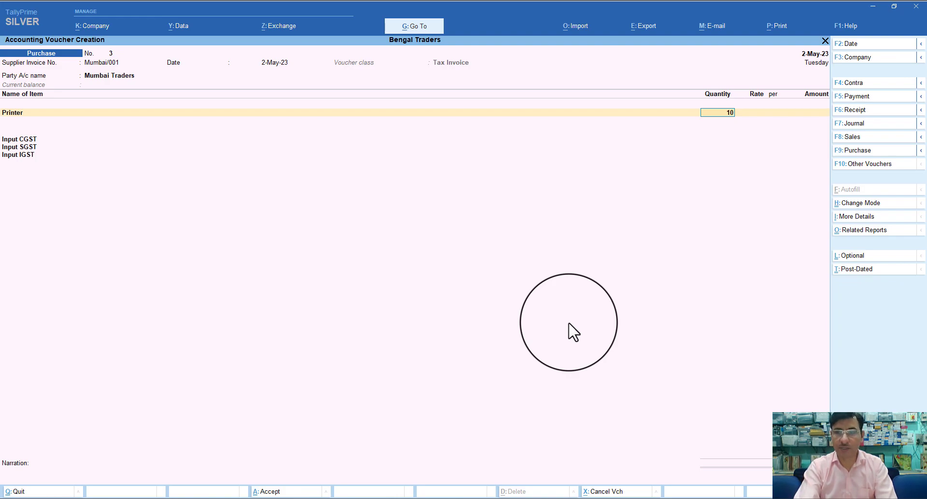
key(Return)
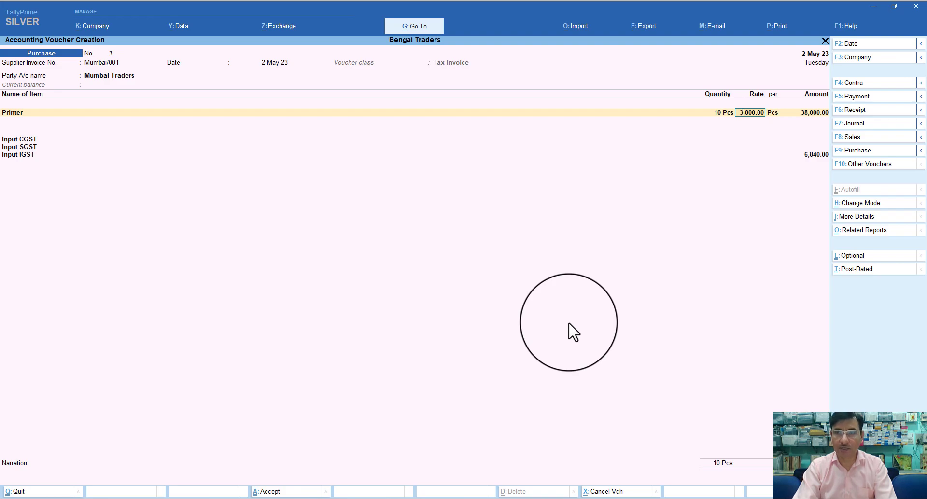
text(4000)
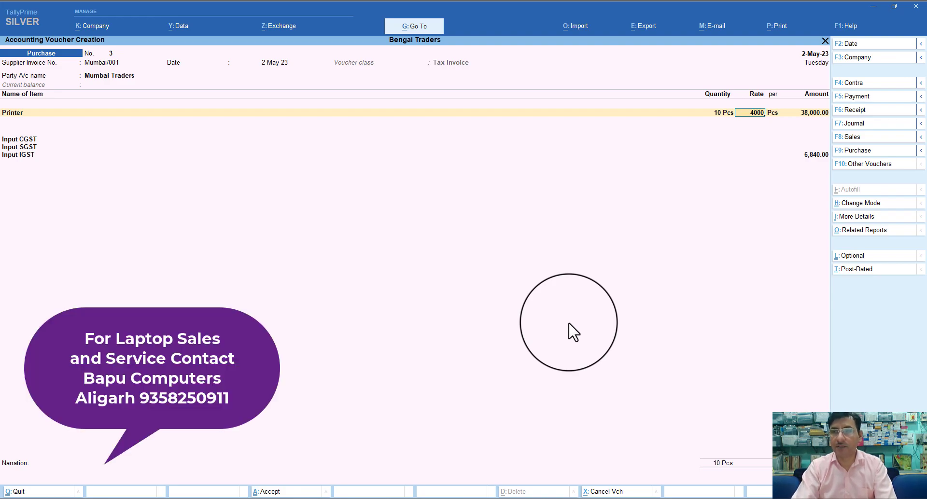
key(Return)
key(Return)
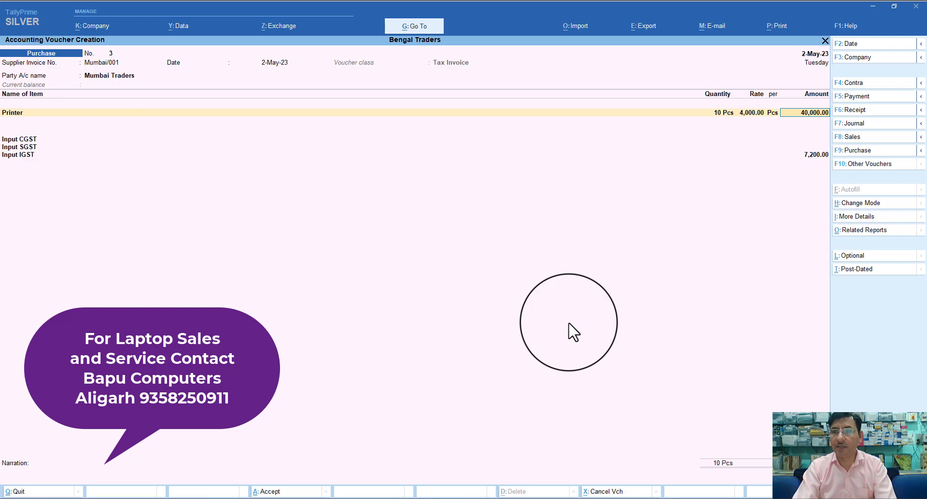
Accept New Ref bill Mumbai/001, narrate 'Being goods purchase', and save voucher 3
key(Return)
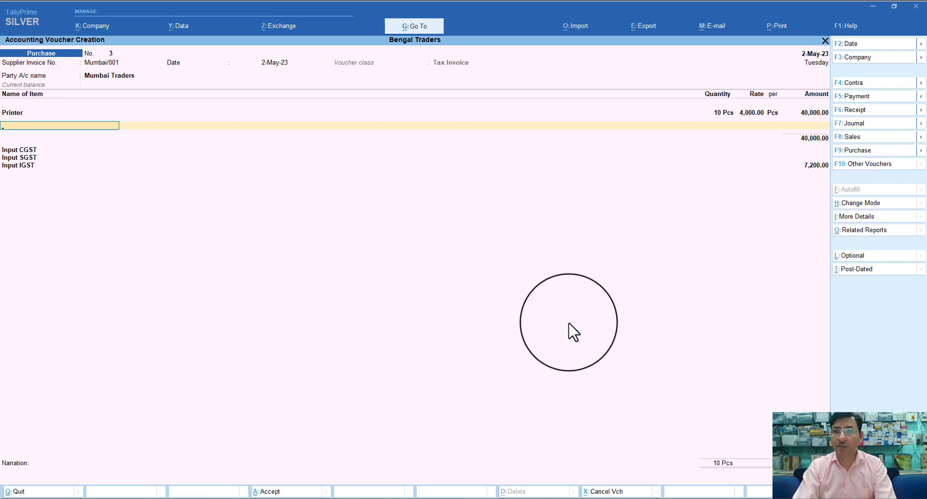
key(Return)
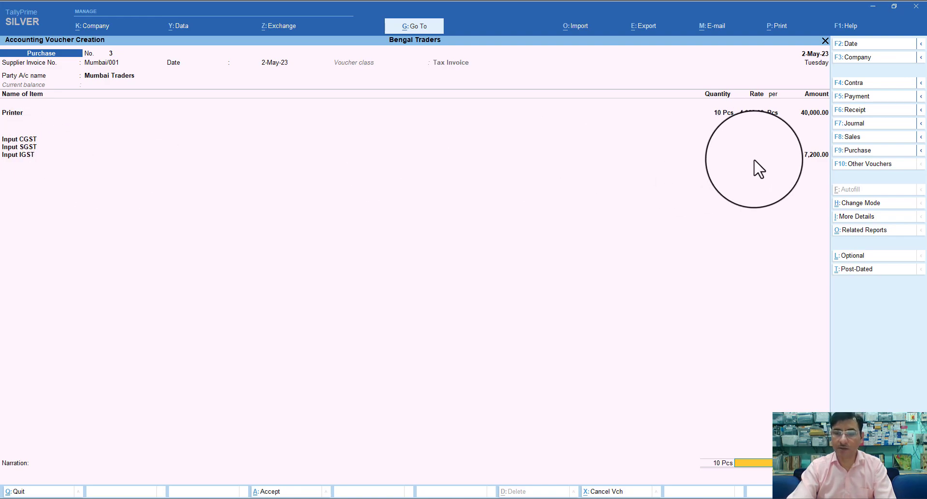
key(Return)
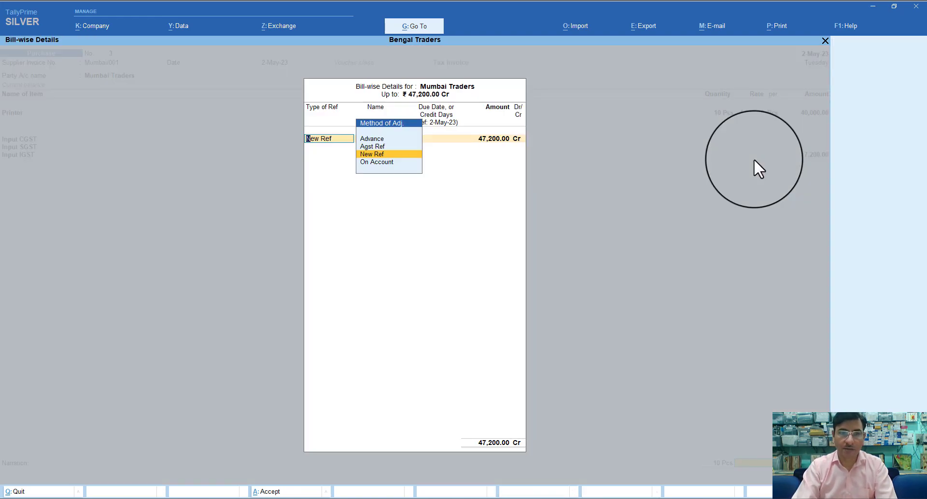
key(Return)
key(Return)
key(Return)
key(Return)
key(Return)
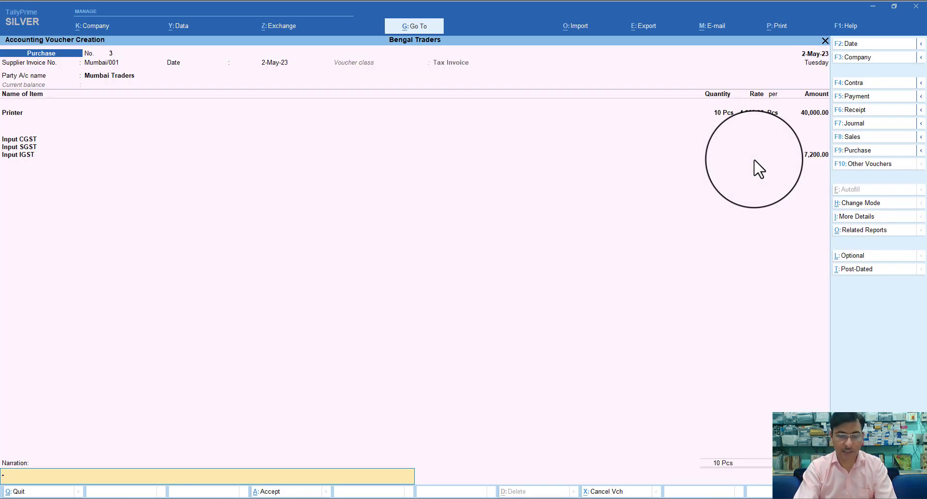
text(being)
key(BackSpace)
key(BackSpace)
key(BackSpace)
key(BackSpace)
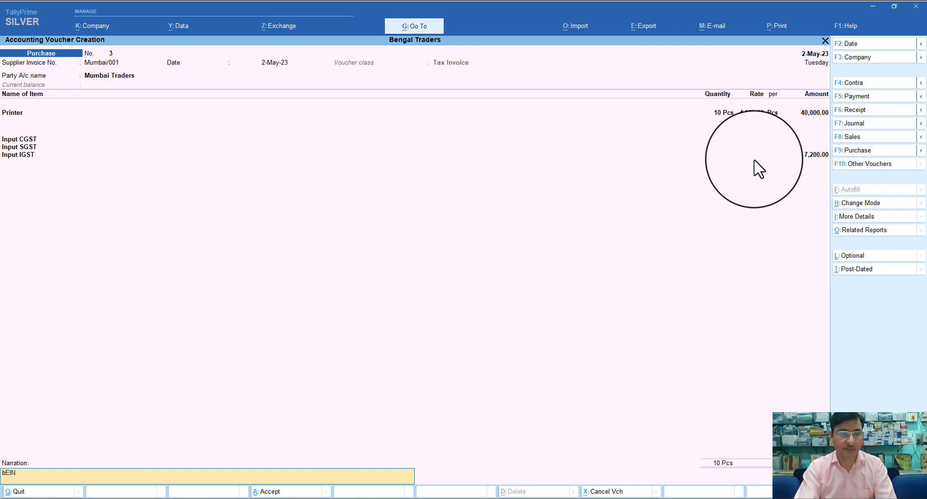
text(B)
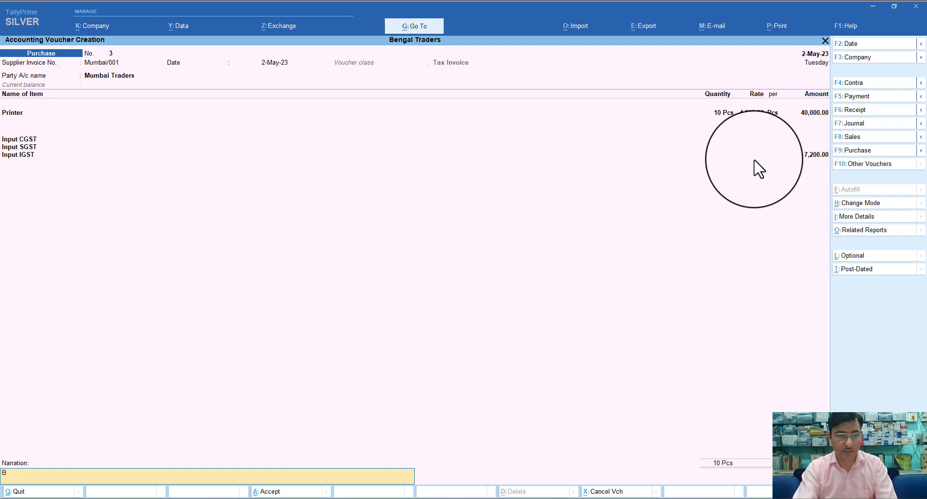
text(eing go)
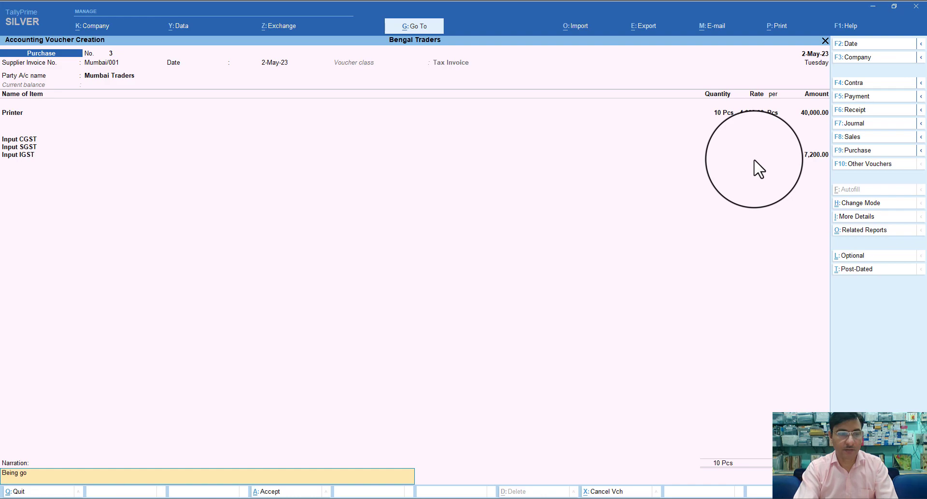
text(ods pur)
text(chase)
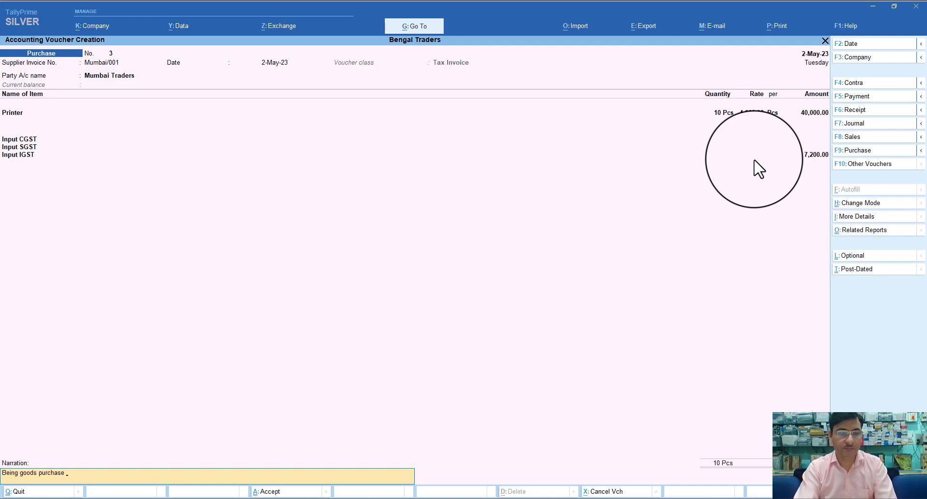
key(Return)
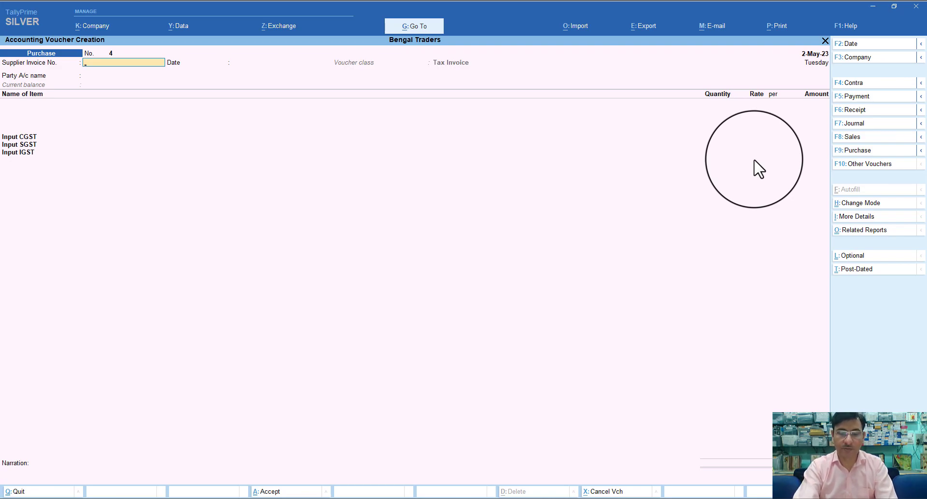
Switch to a Sales voucher, keep the Tax Invoice class, and enter reference Bengal/001
key(F8)
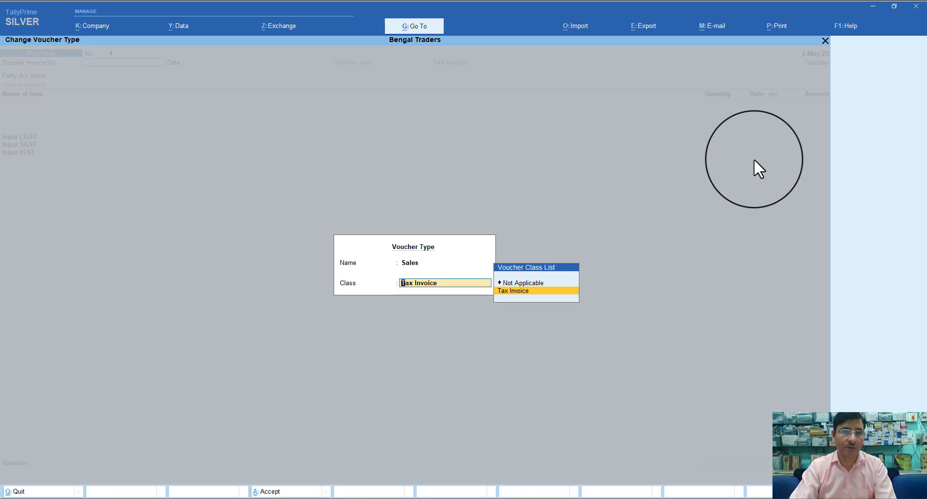
key(Return)
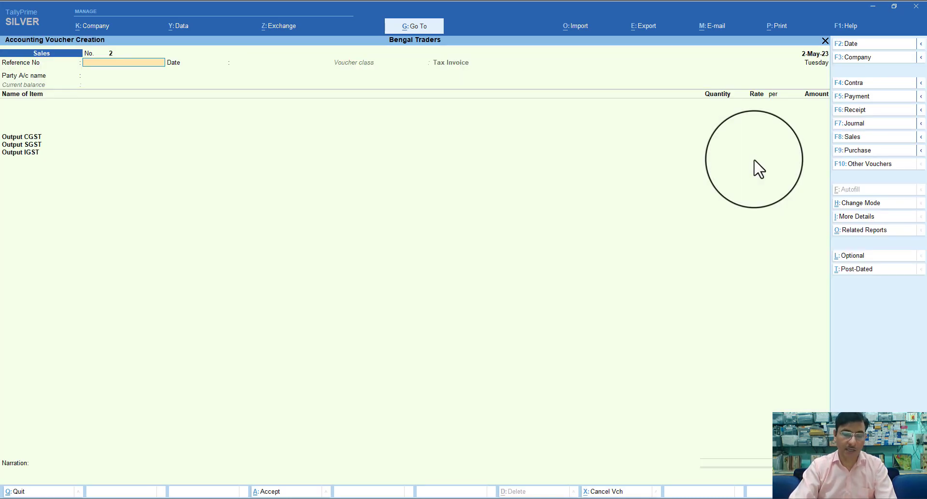
text(Be)
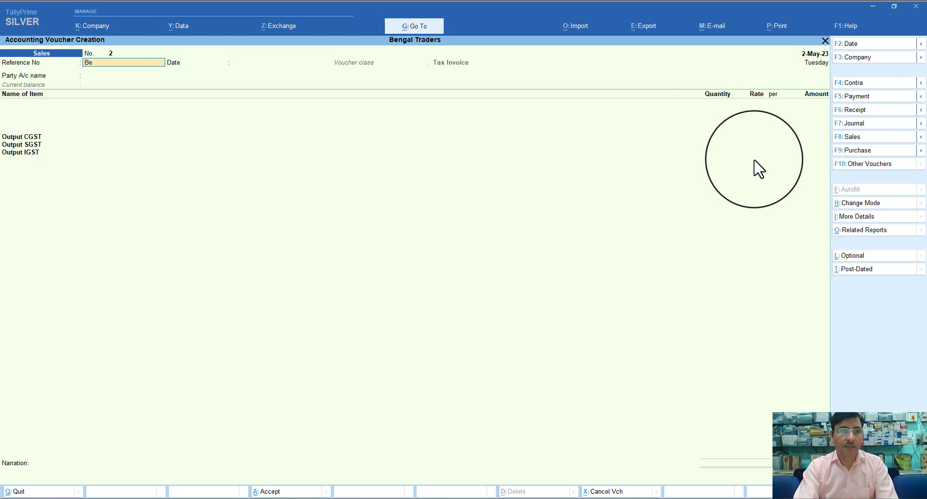
text(ngal)
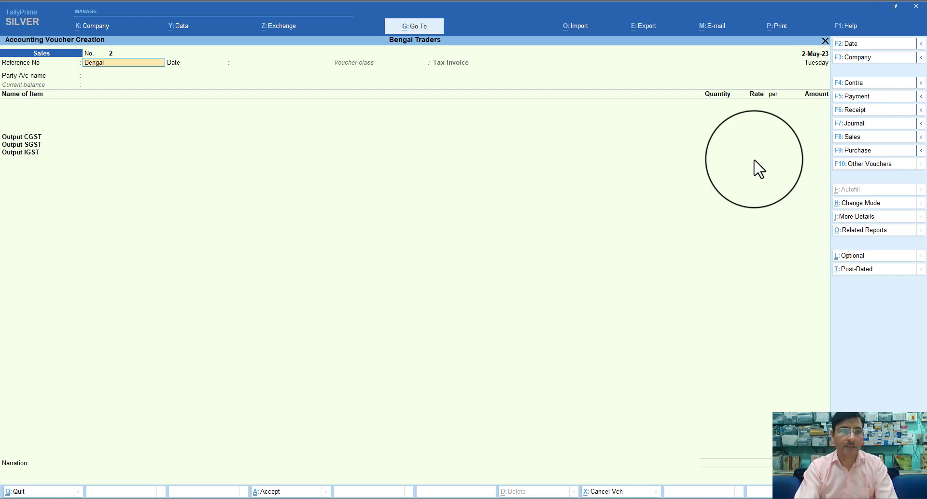
text(/000)
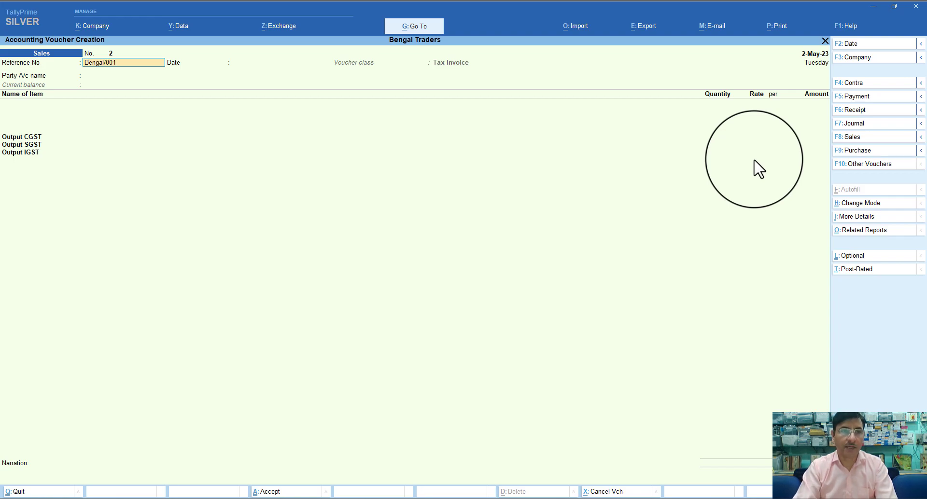
text(1)
Date Sales voucher No. 2 5-May-23 and choose Paper House, accepting dispatch and party details
key(F2)
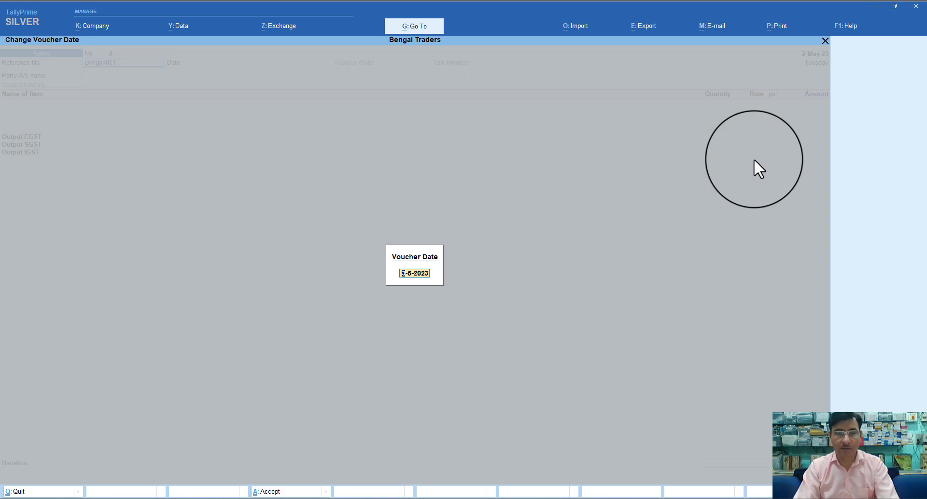
text(5)
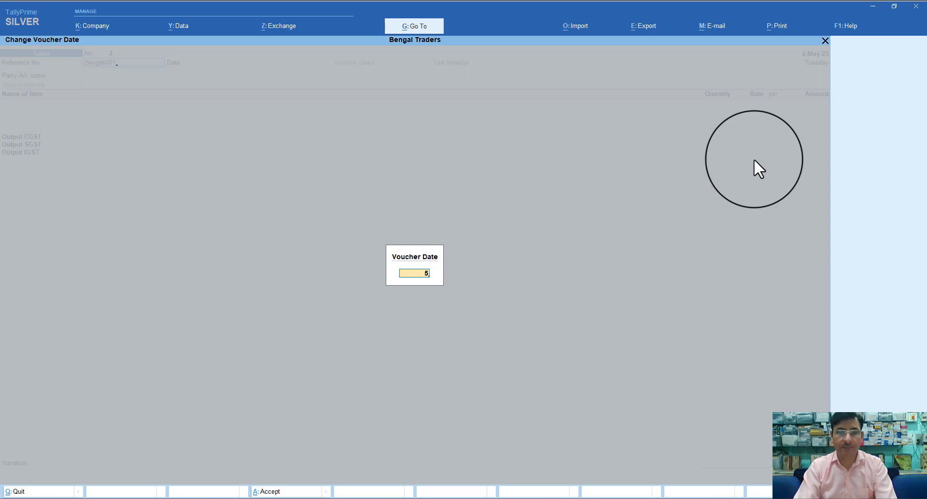
key(Return)
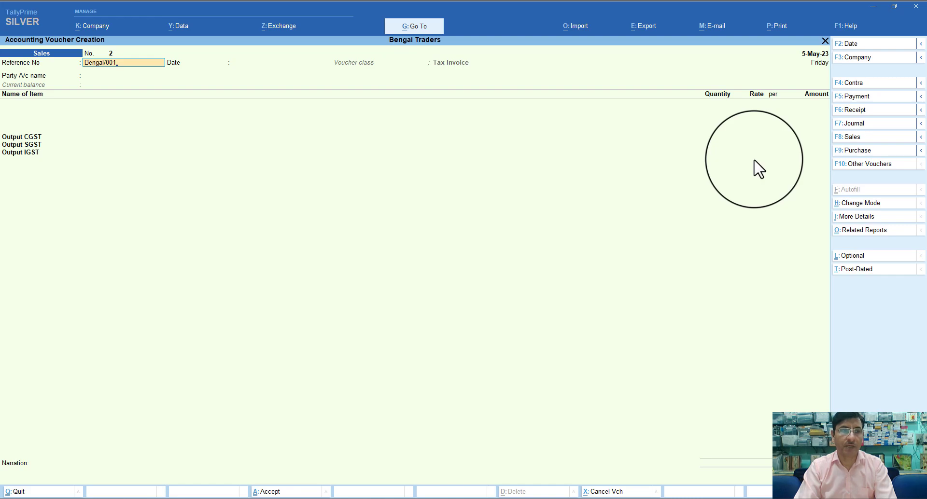
key(Return)
key(Return)
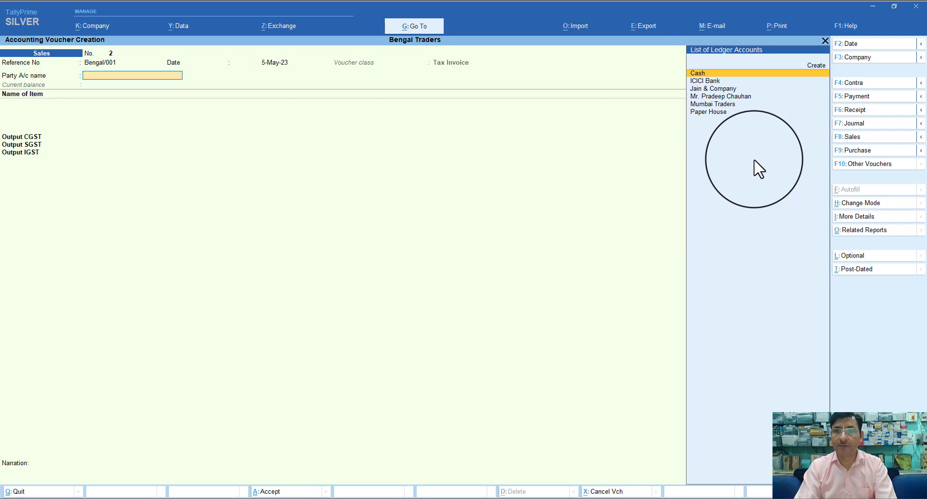
key(Down)
key(Down)
key(Down)
key(Down)
key(Down)
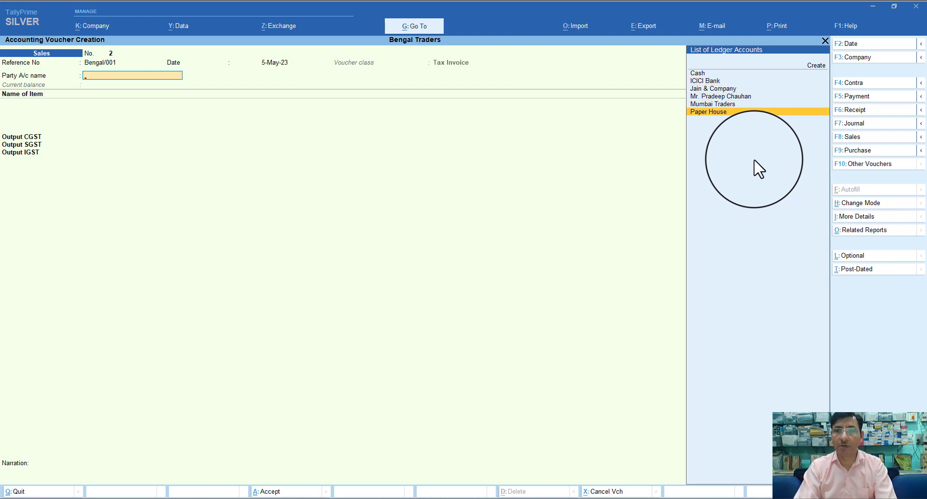
key(Return)
key(ctrl+a)
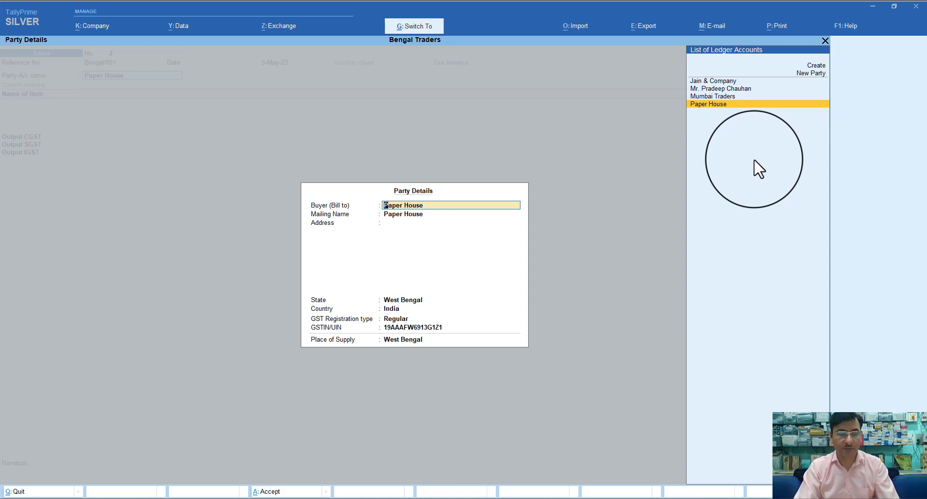
key(ctrl+a)
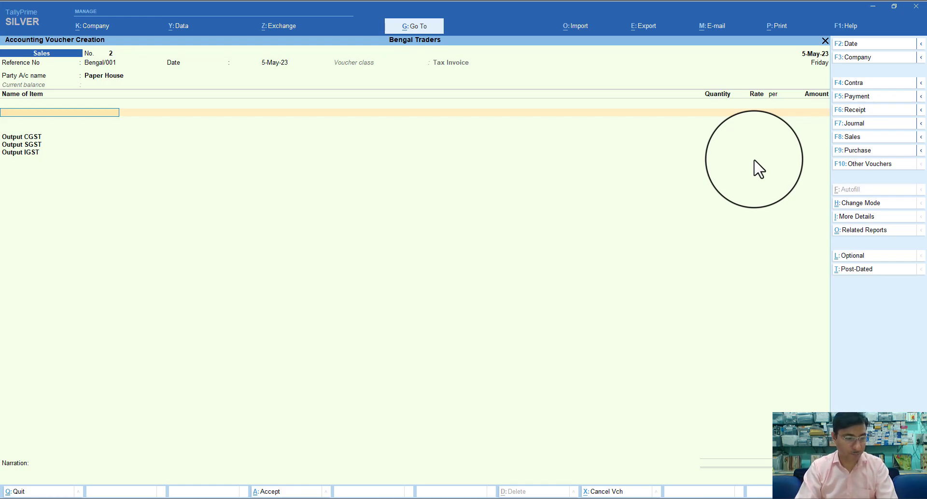
Sell 10 Pcs of Printer at 4,600 for 46,000, correcting the mistyped quantity
text(P)
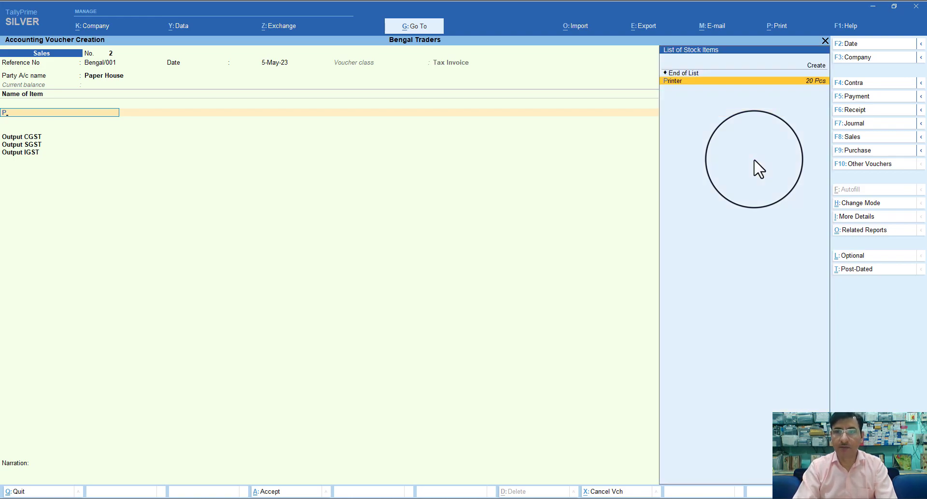
key(Return)
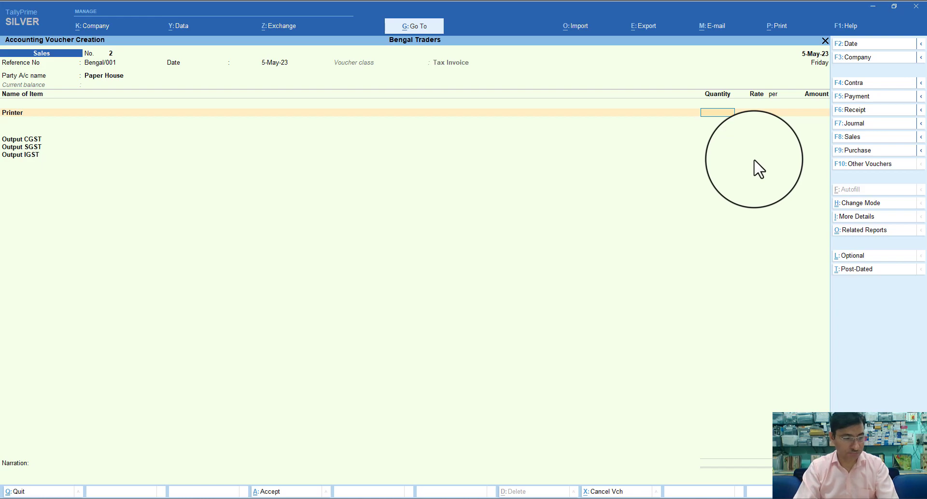
text(4600)
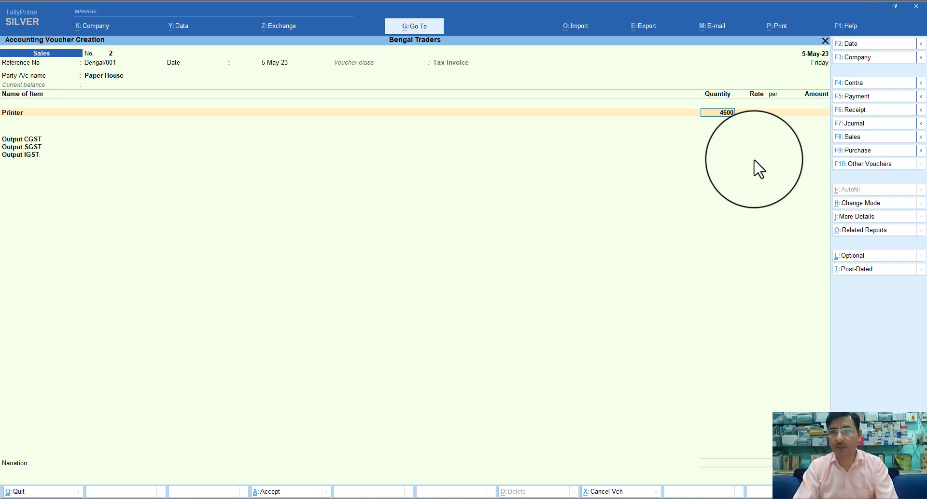
key(Return)
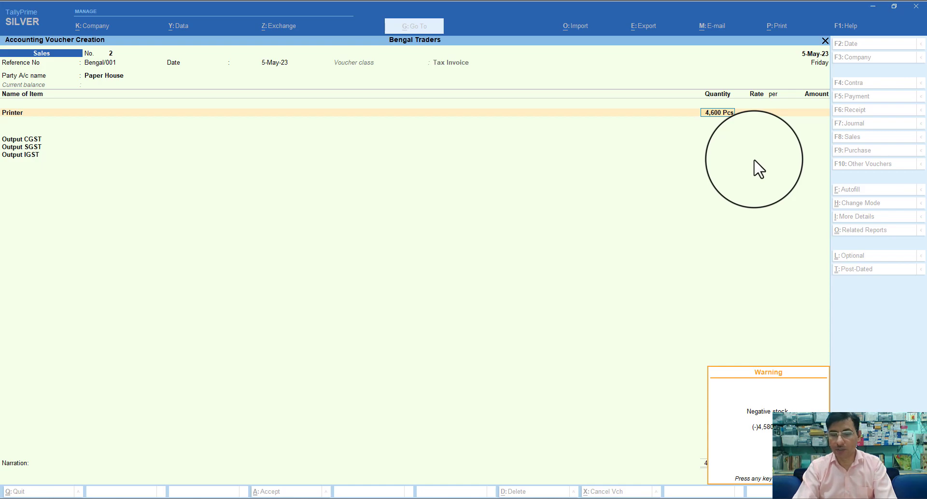
key(Return)
key(BackSpace)
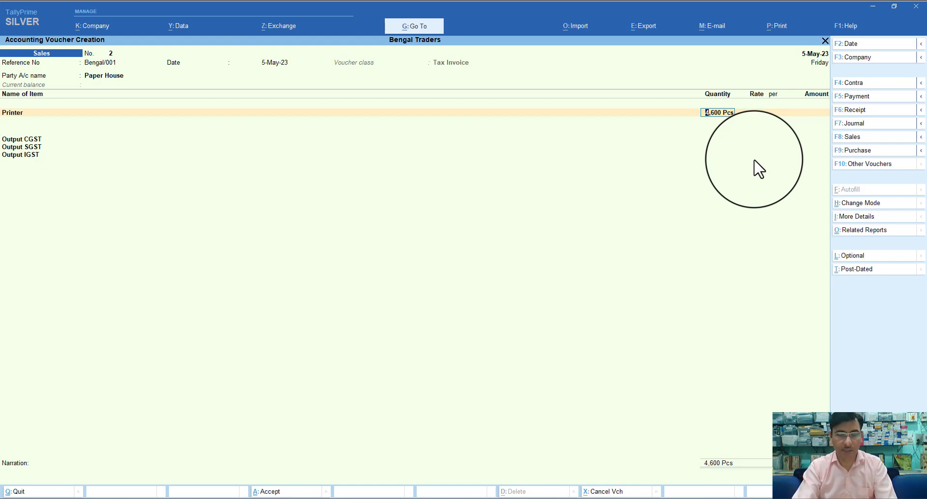
text(10)
key(Return)
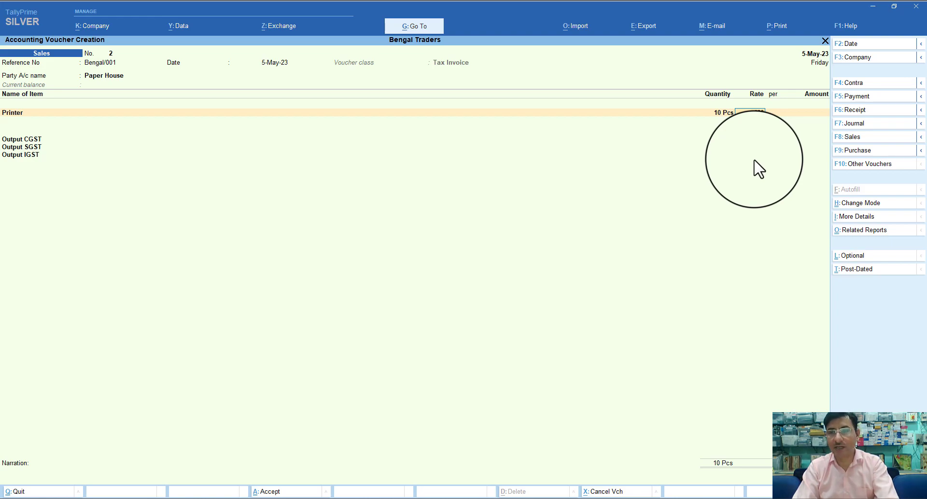
key(Return)
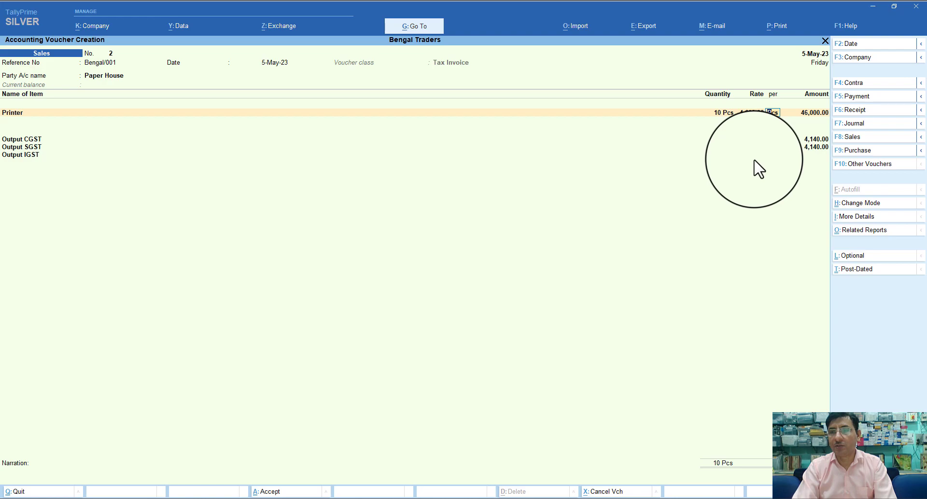
key(Return)
key(Return)
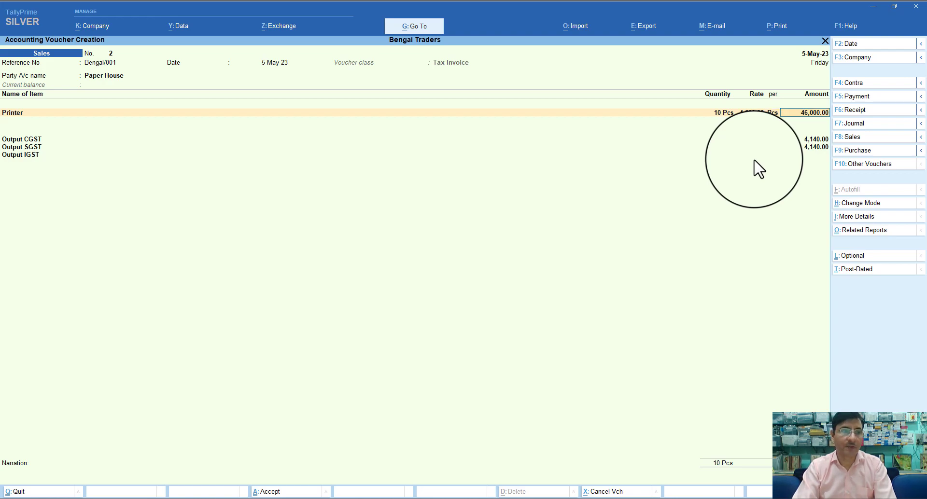
key(Return)
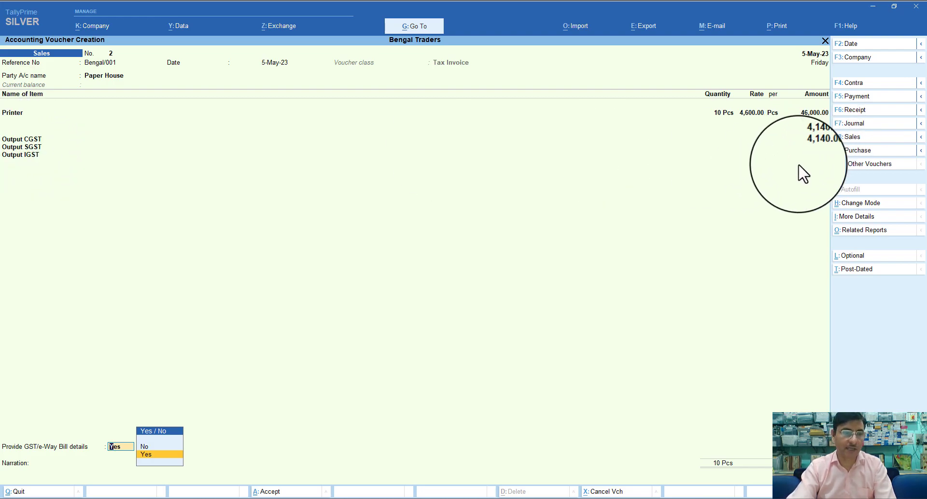
Skip the GST/e-Way Bill details and accept New Ref bill reference 2
key(Return)
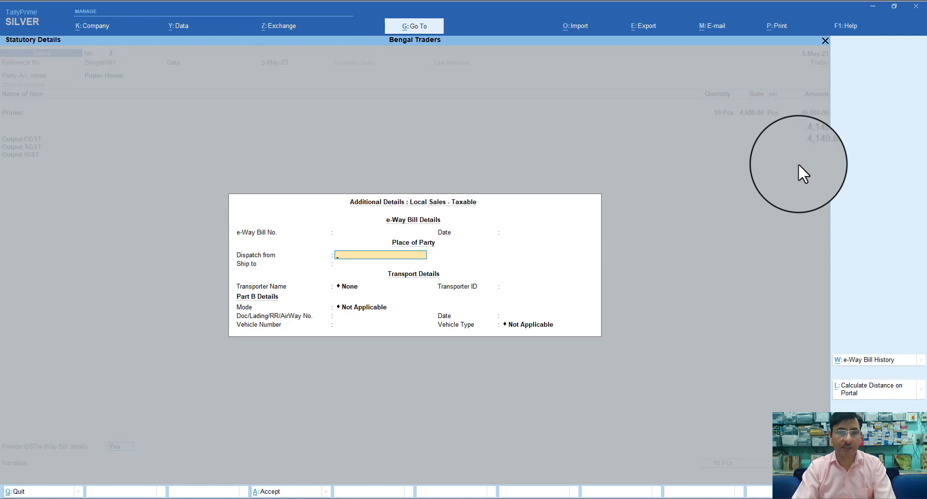
key(Escape)
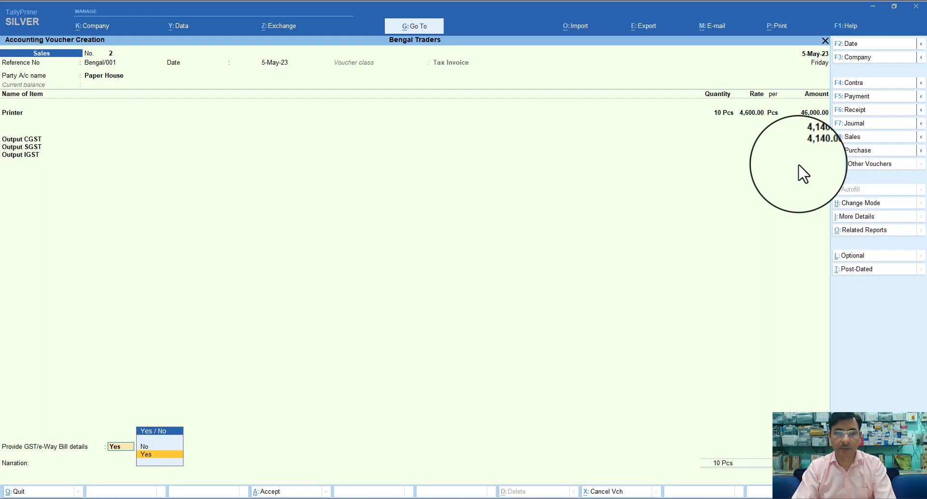
key(Up)
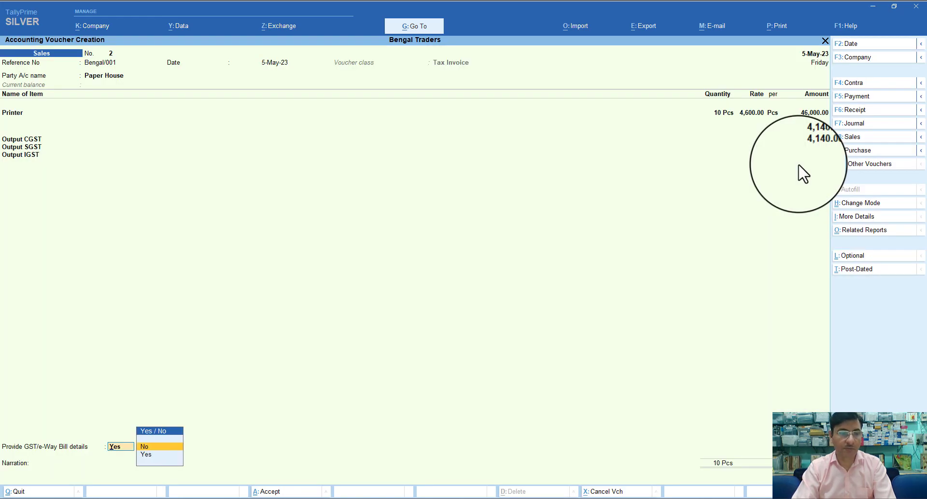
key(Return)
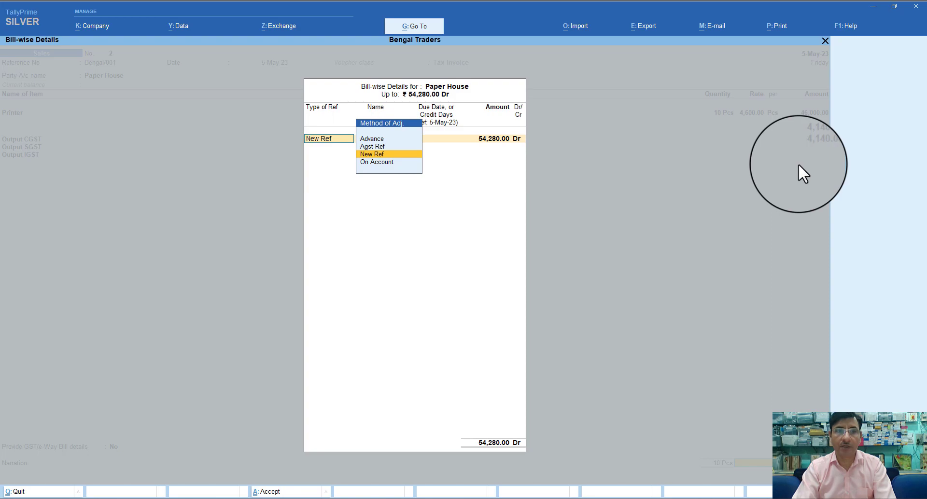
key(Return)
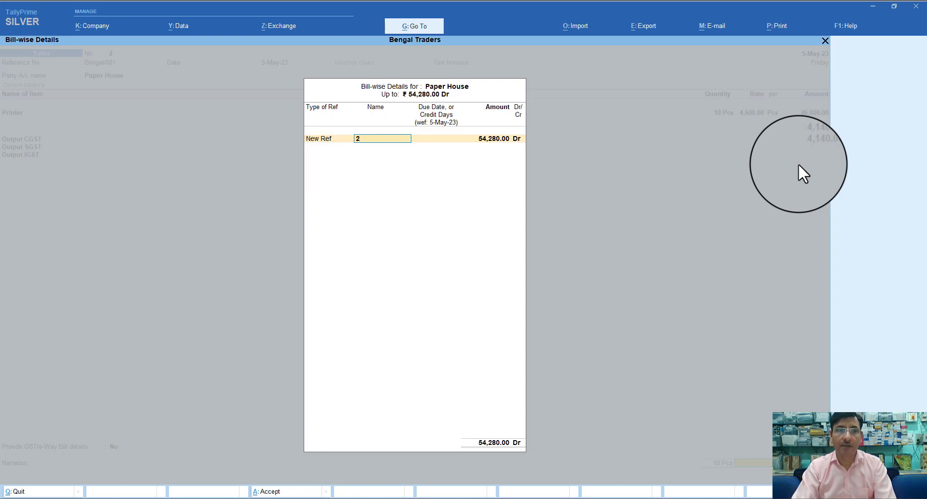
key(Return)
key(Return)
key(Return)
key(Return)
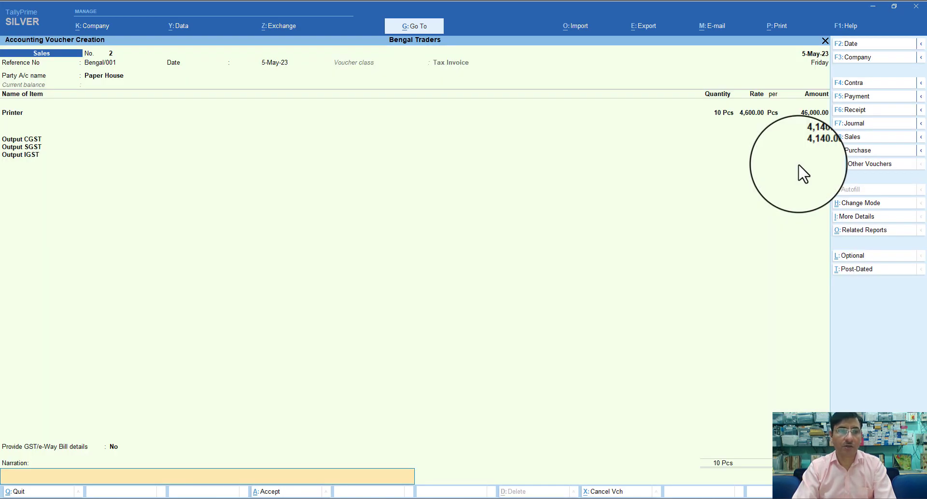
Add the narration 'Being goods sold' and save the voucher without an e-Way Bill
text(Bei)
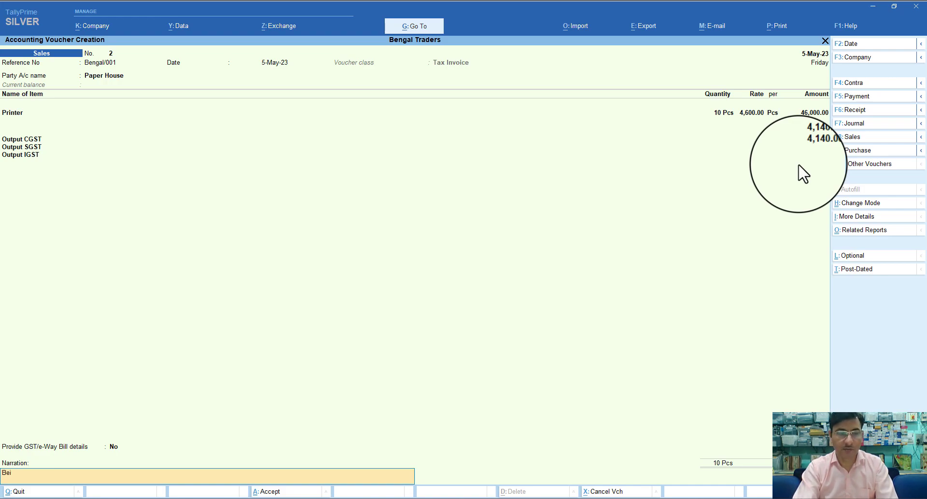
text(ng good)
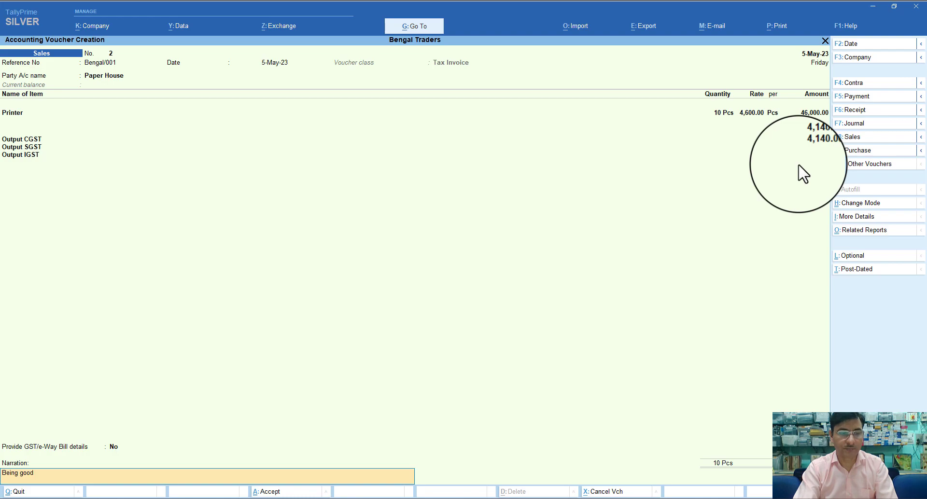
text(s sold)
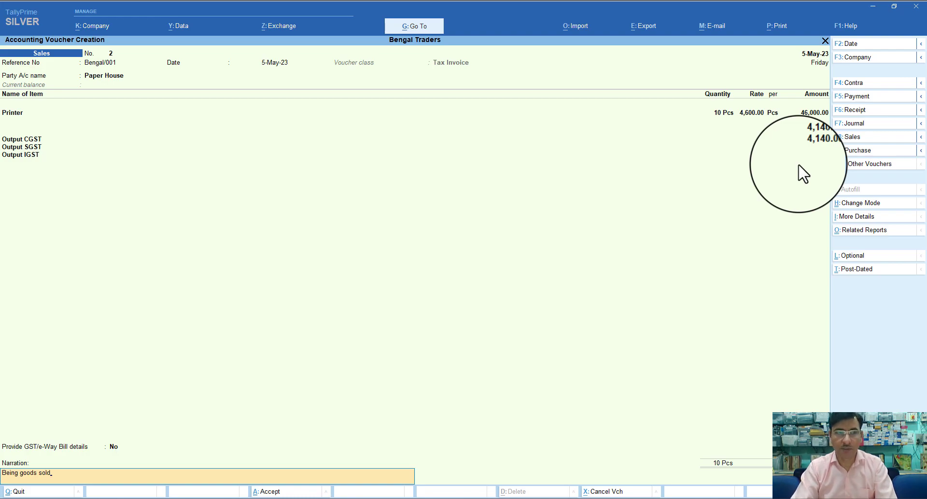
key(Return)
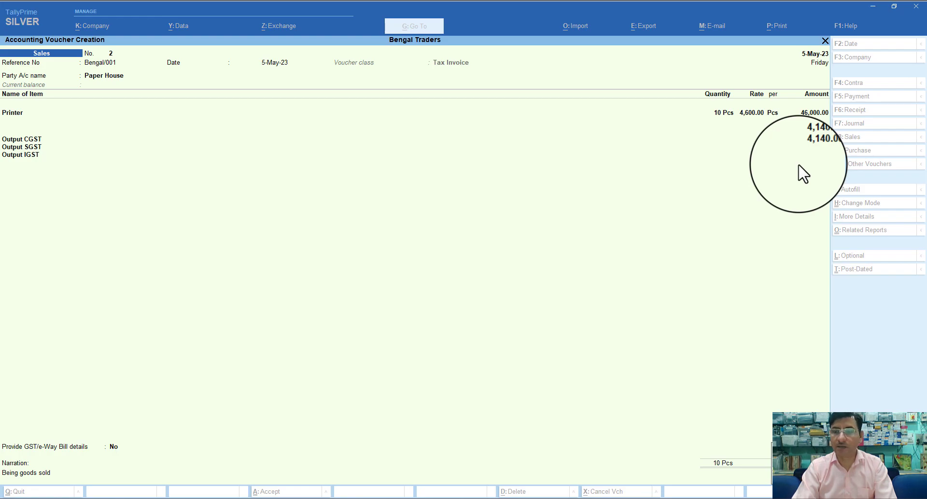
key(Return)
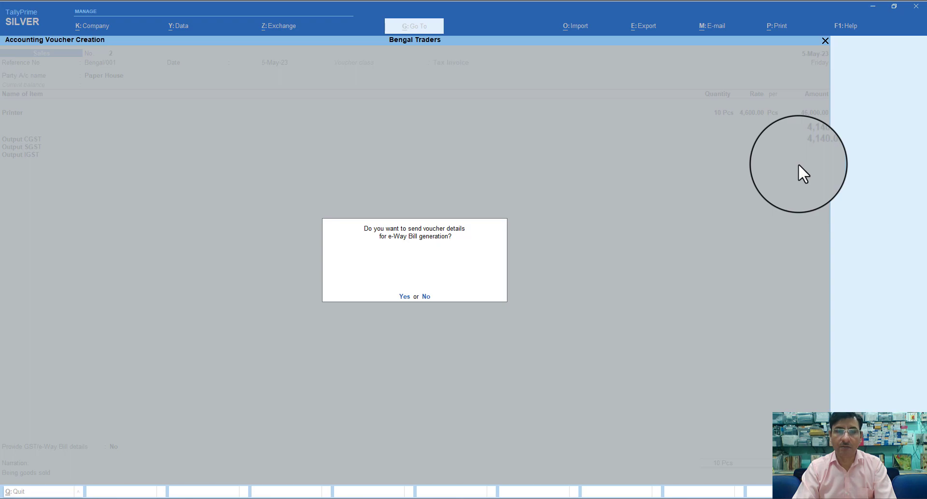
key(n)
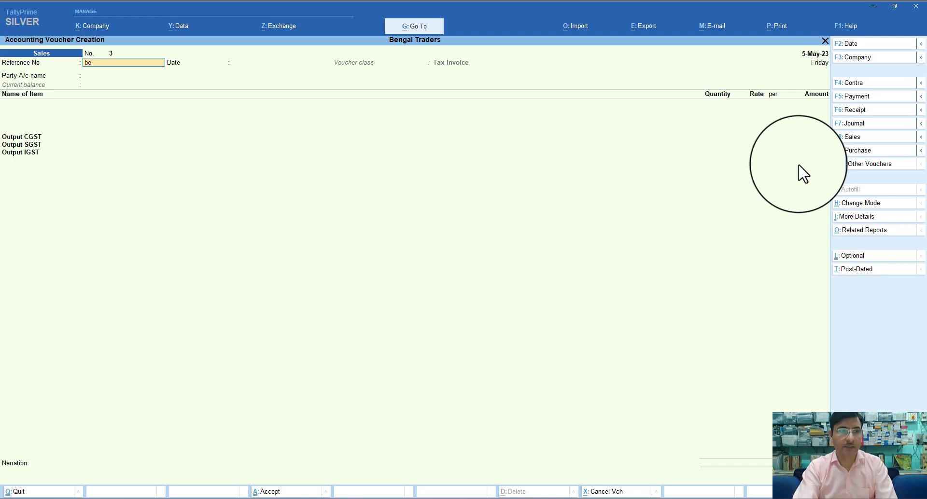
Date the voucher 6-May-23 with reference number Bengal/002
text(Bengal/)
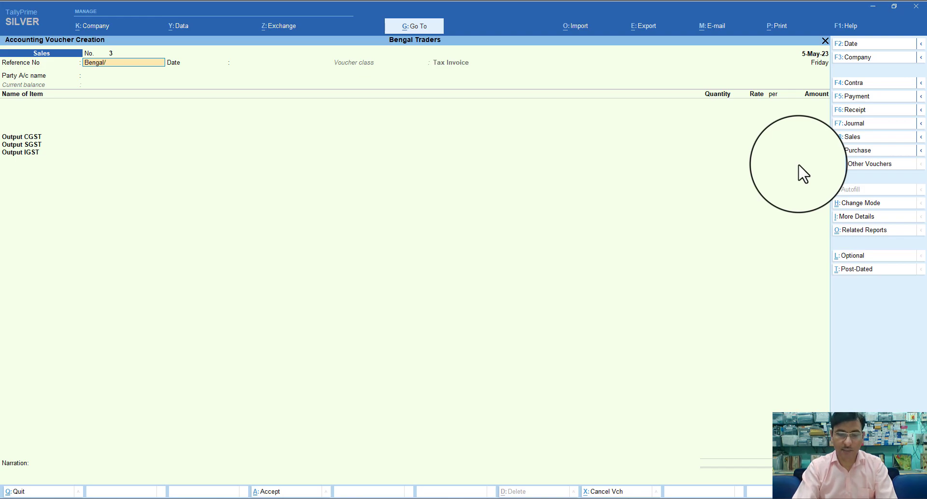
text(////002)
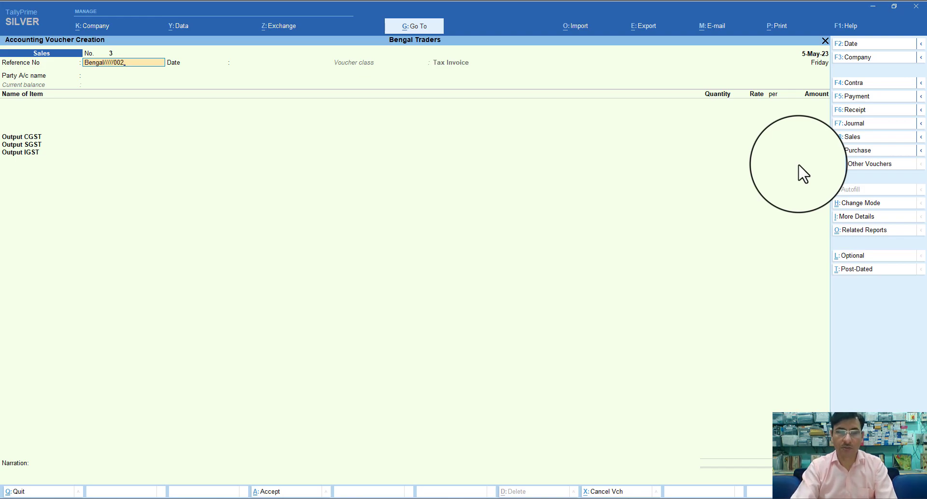
key(BackSpace)
key(BackSpace)
key(BackSpace)
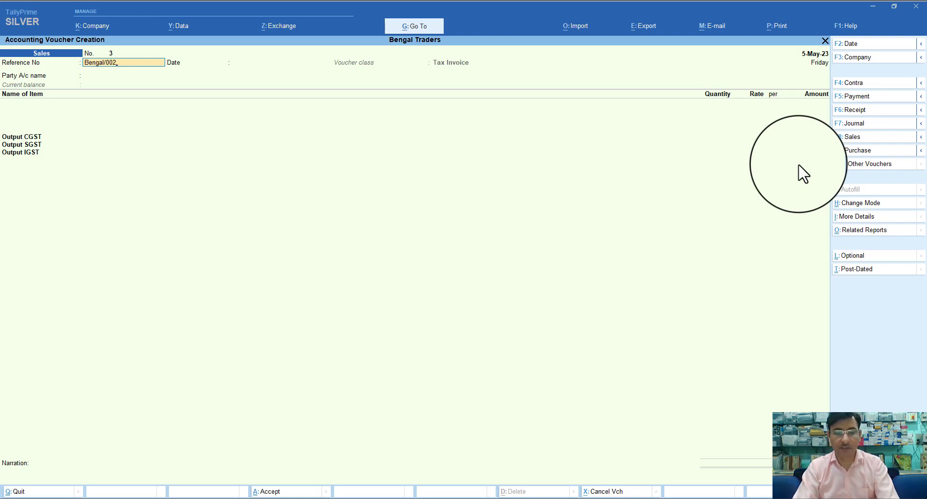
key(F2)
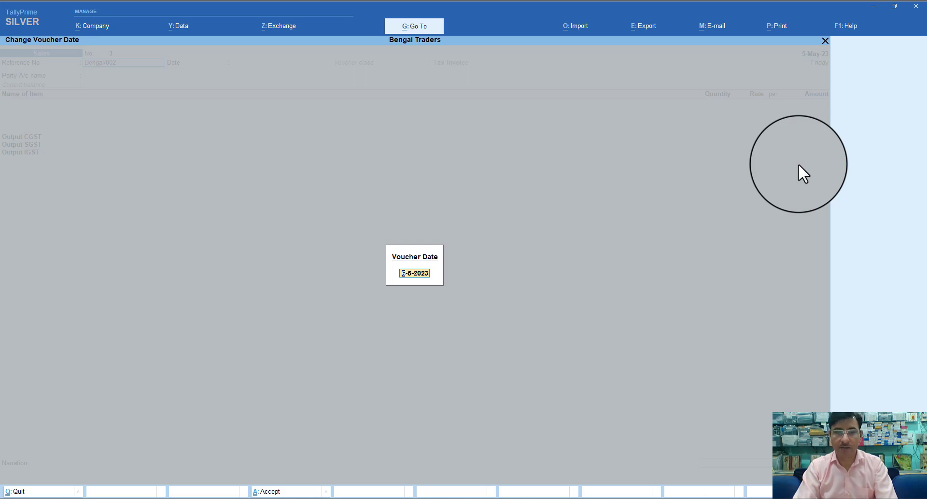
key(Return)
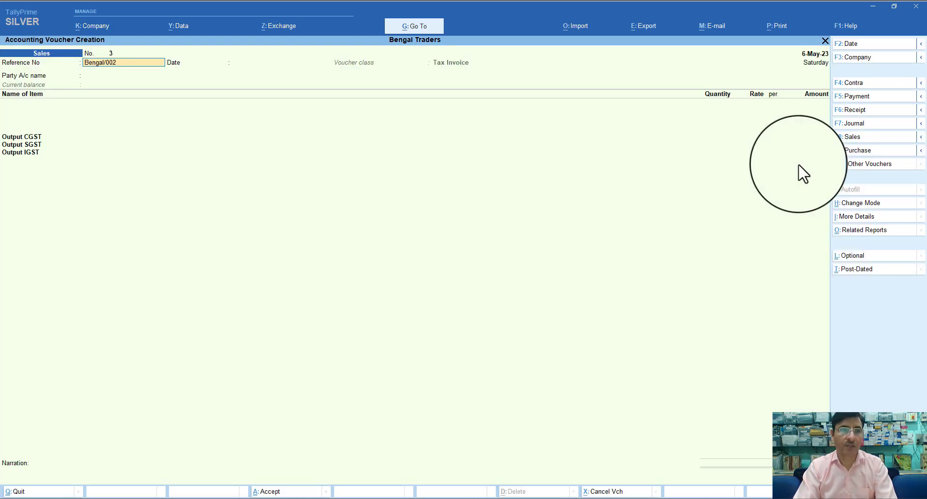
text(Bengal/002)
key(Return)
key(Return)
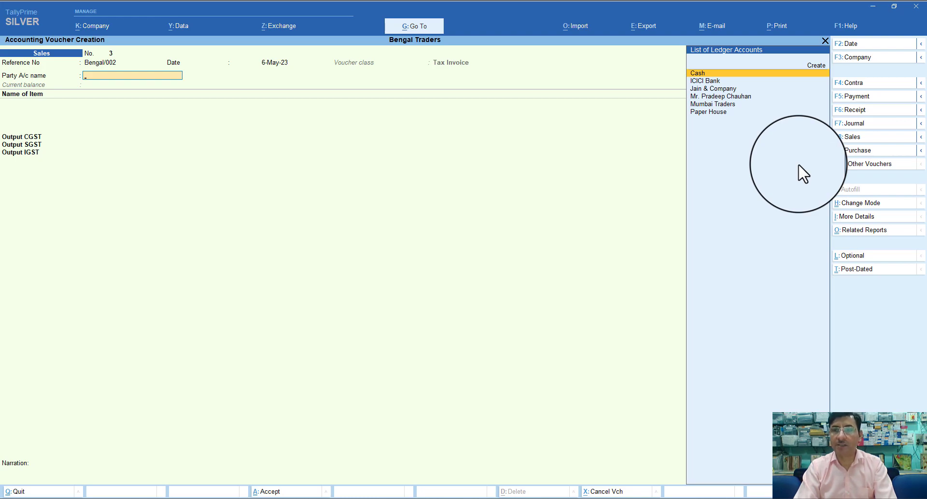
Select the individual customer's ledger as the party account
key(Down)
key(Down)
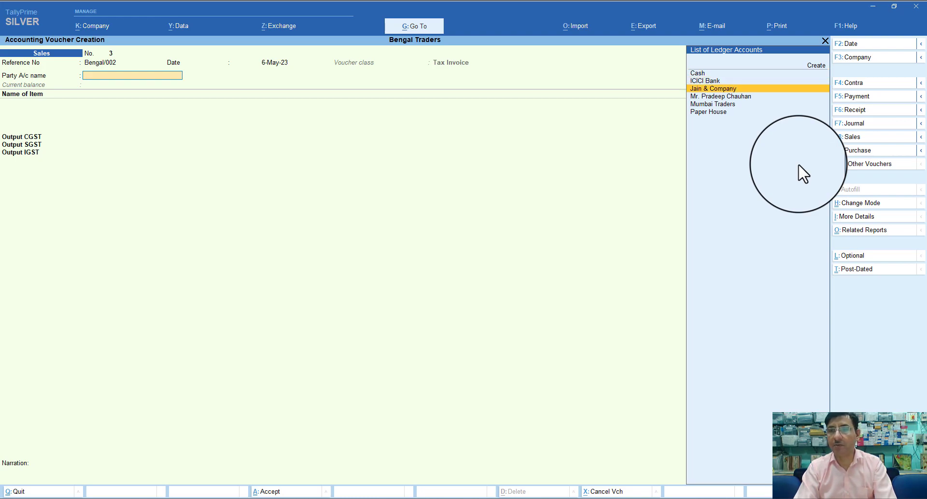
key(Down)
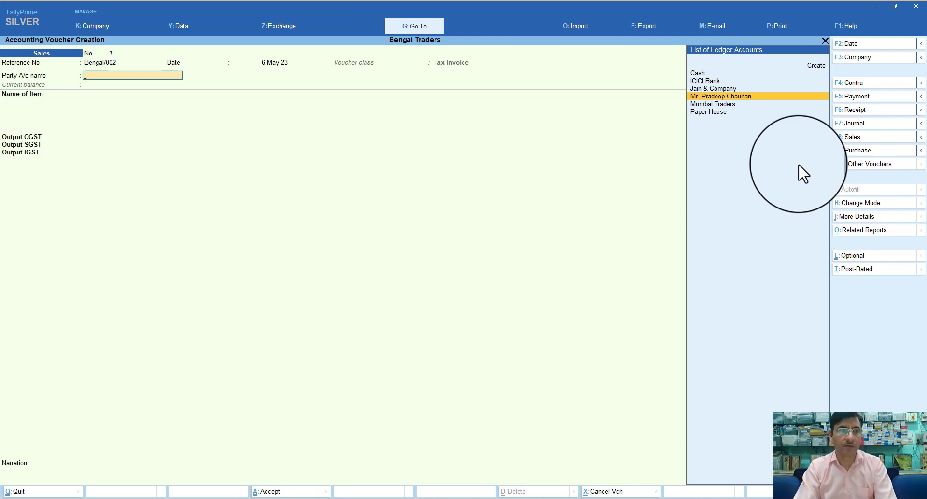
key(Return)
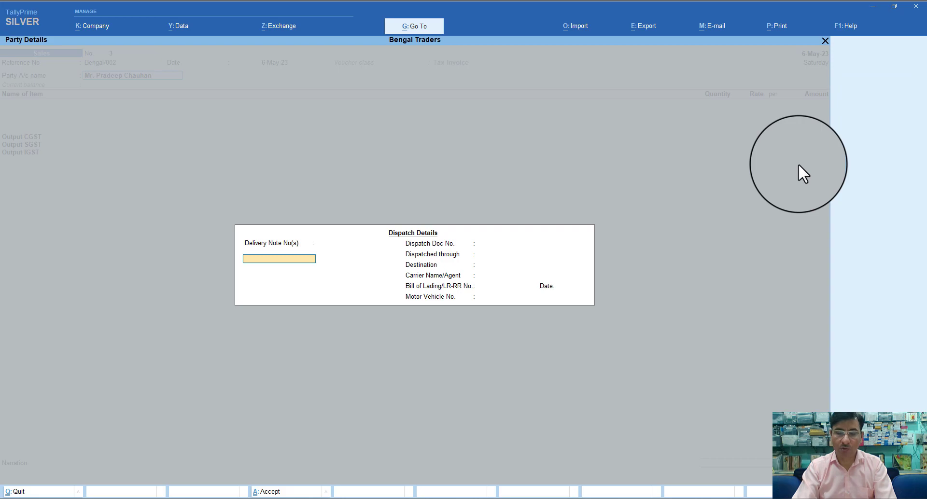
key(Escape)
key(ctrl+Return)
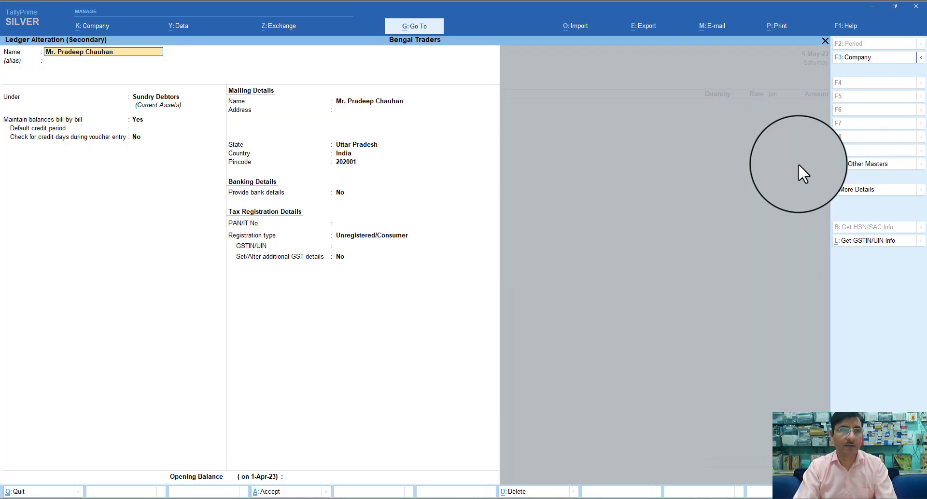
key(Return)
key(Return)
key(Return)
key(Return)
key(Return)
key(Return)
key(Return)
key(Return)
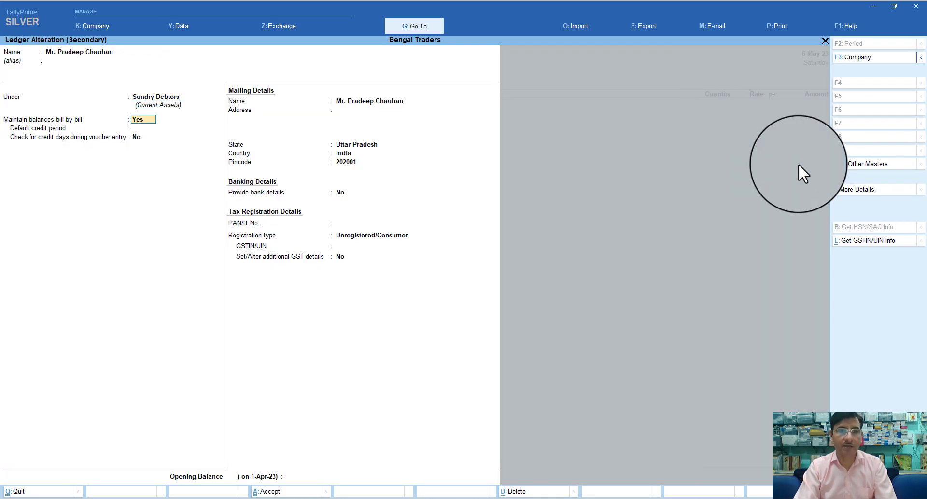
key(Return)
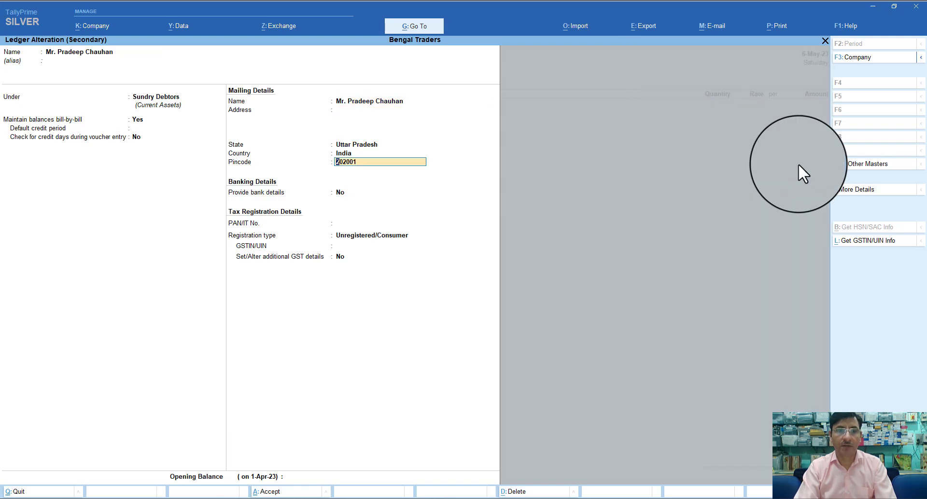
key(Return)
key(Return)
key(Return)
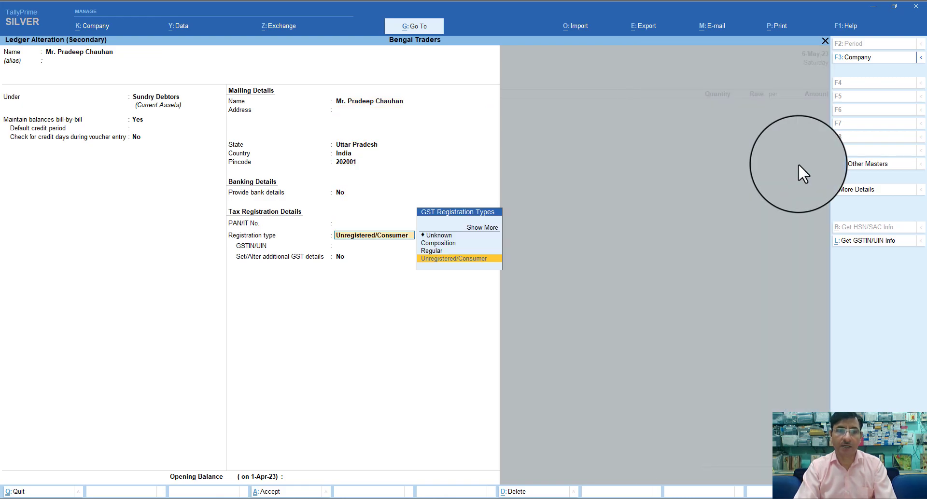
key(Return)
key(Return)
key(Return)
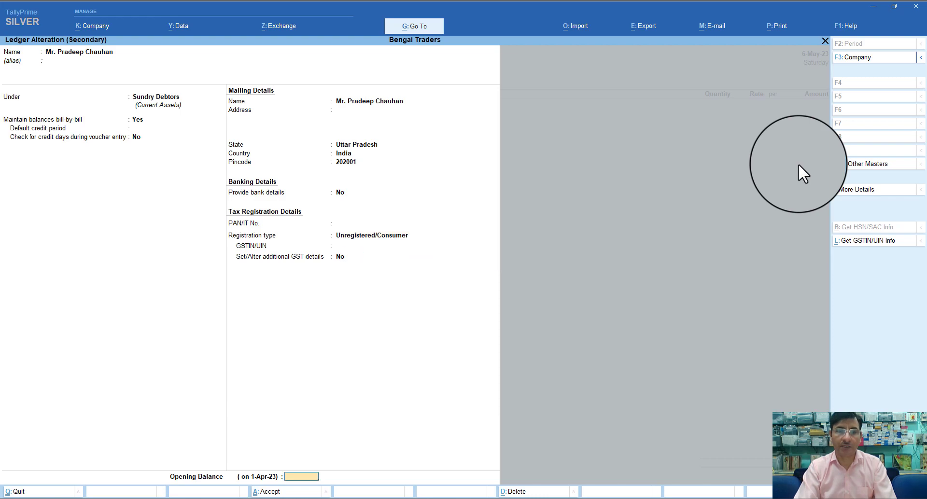
key(Return)
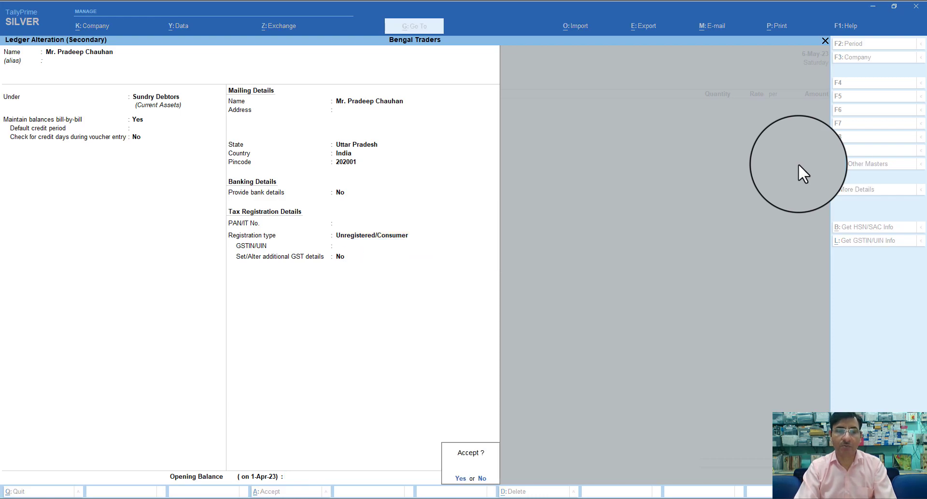
key(Return)
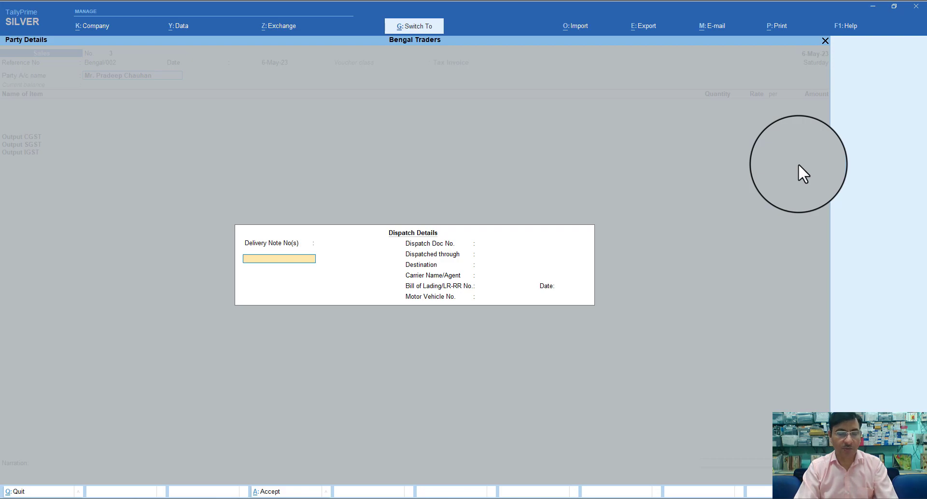
key(ctrl+a)
key(ctrl+a)
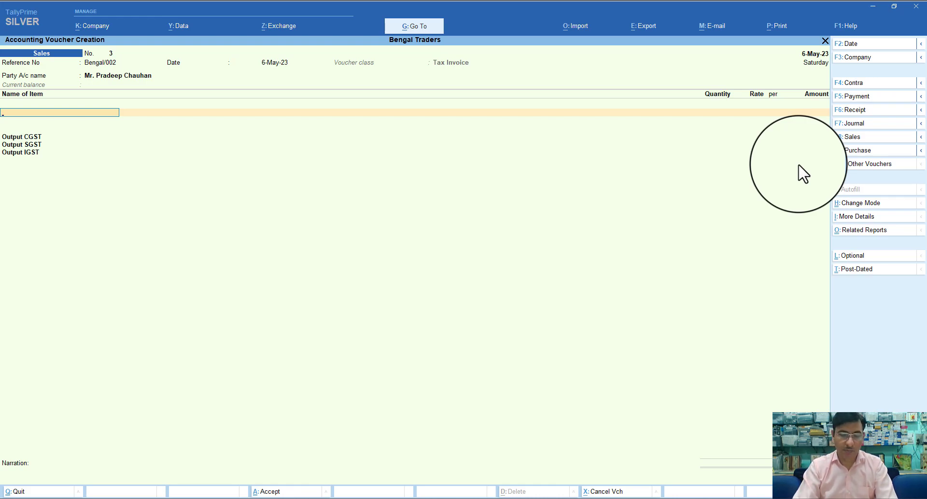
Sell 10 Pcs of Printer at 4,600 for 46,000, correcting a mistyped 4600 quantity
text(P)
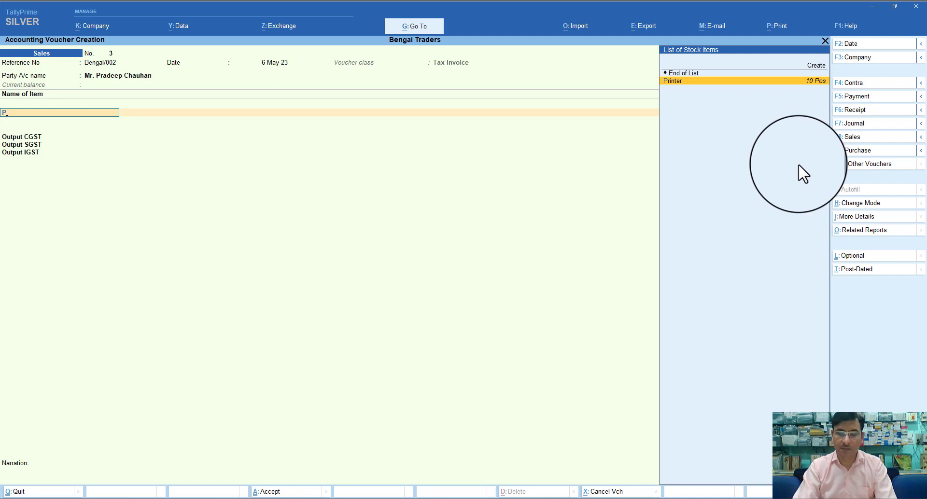
key(Return)
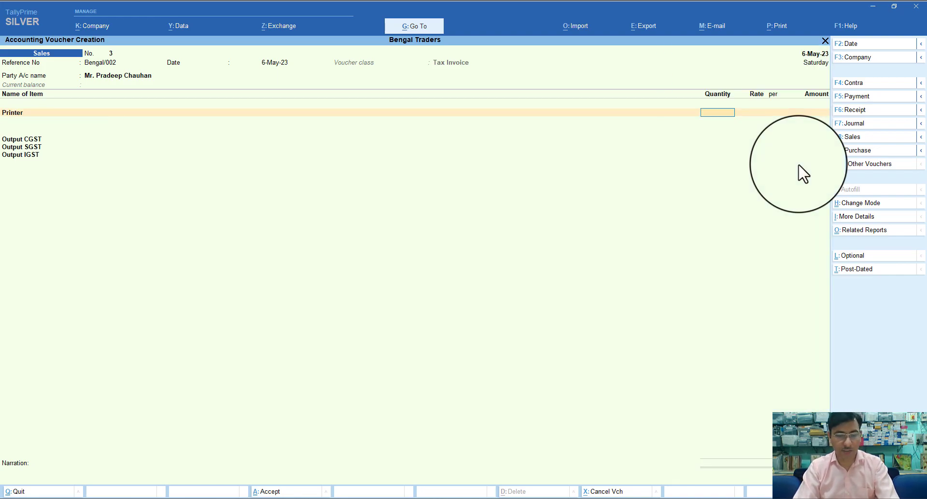
text(4600)
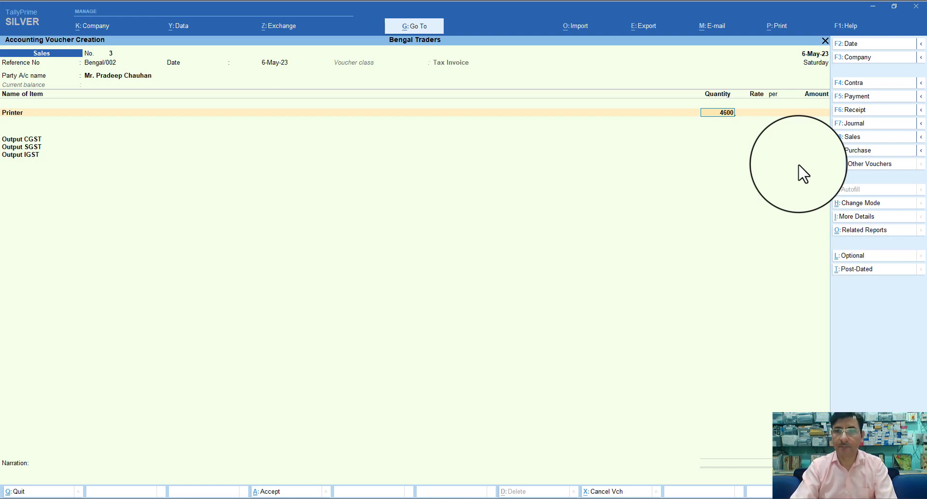
key(Return)
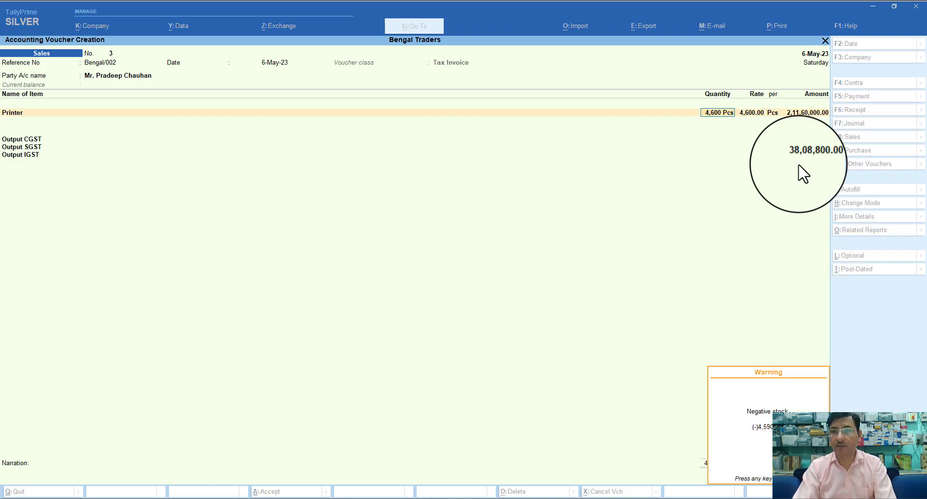
key(Return)
key(BackSpace)
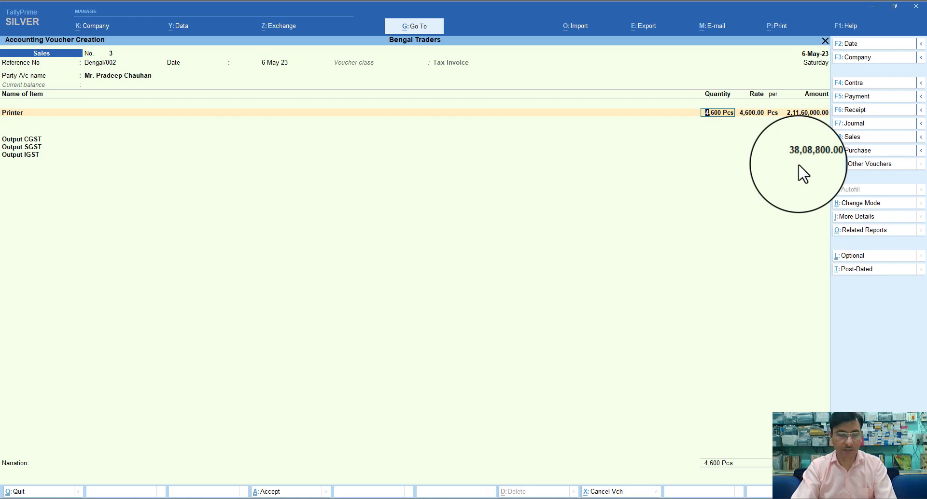
text(10)
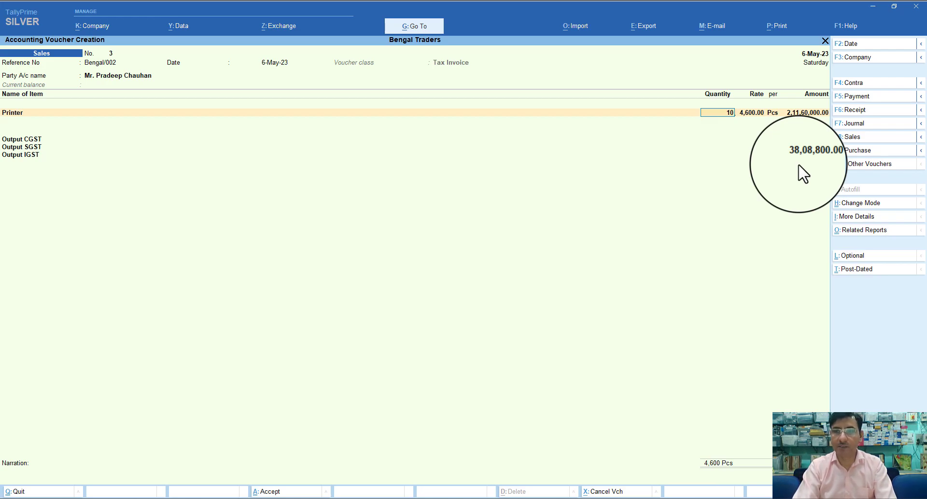
key(Return)
key(Return)
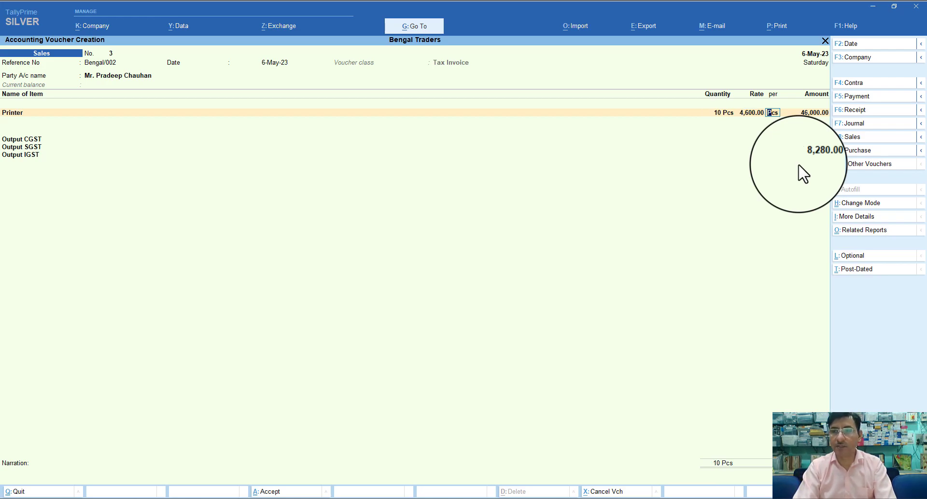
key(Return)
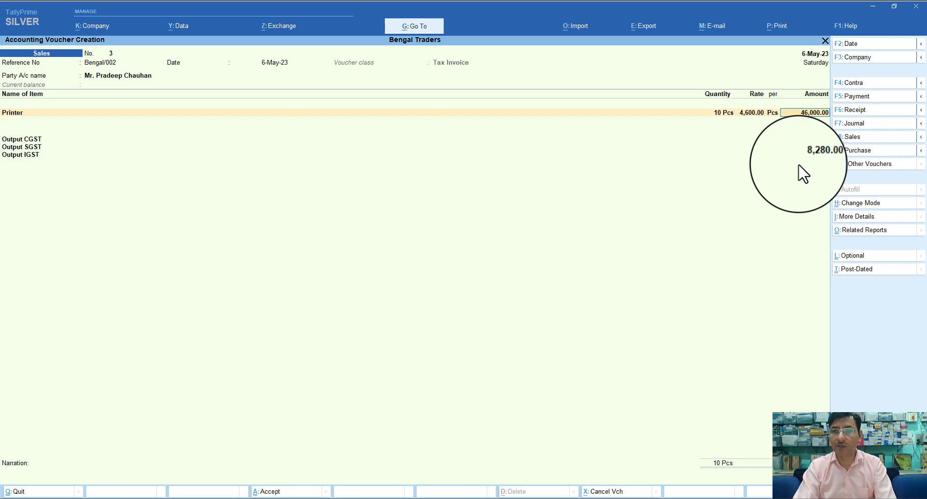
key(Return)
key(Return)
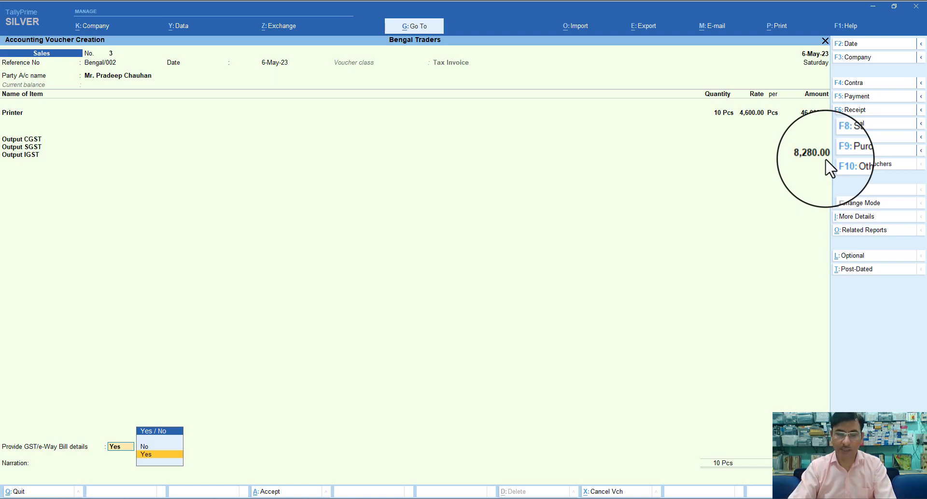
Skip GST/e-Way Bill details and create a new bill reference for 54,280.00 Dr
key(Up)
key(Return)
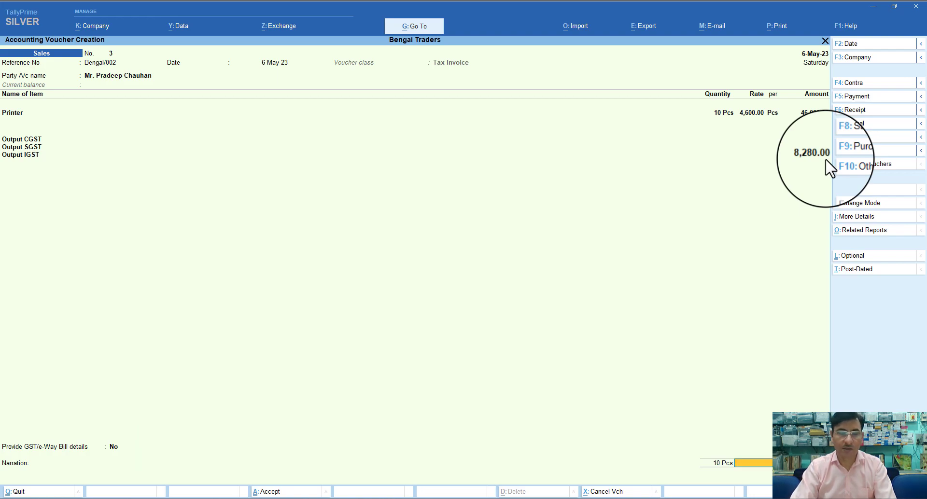
key(Return)
key(Return)
key(Return)
key(Return)
key(Return)
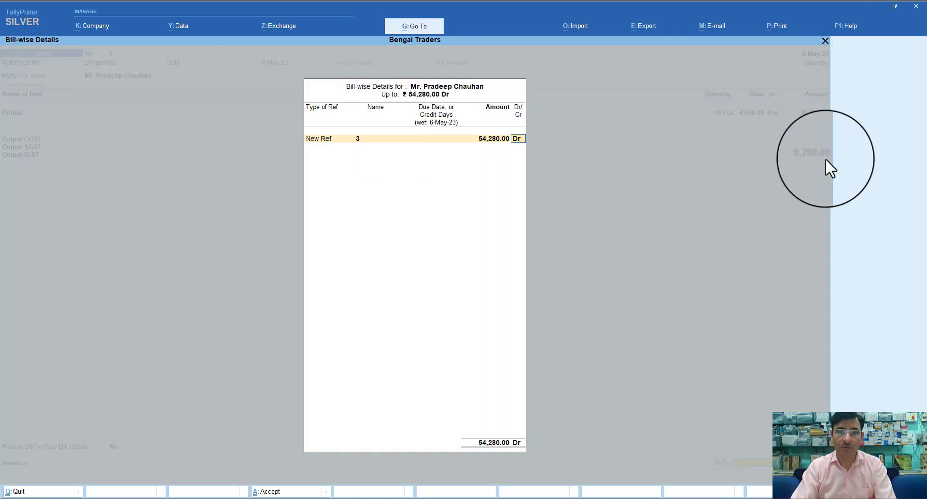
key(Return)
Narrate 'Being goods sold', save without an e-Way Bill, and return to Gateway of Tally
text(Being jgoo)
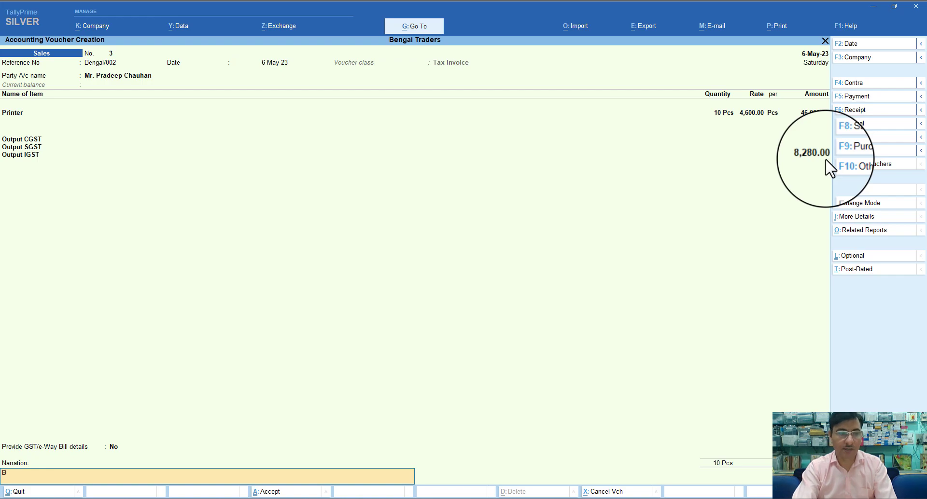
key(BackSpace)
key(BackSpace)
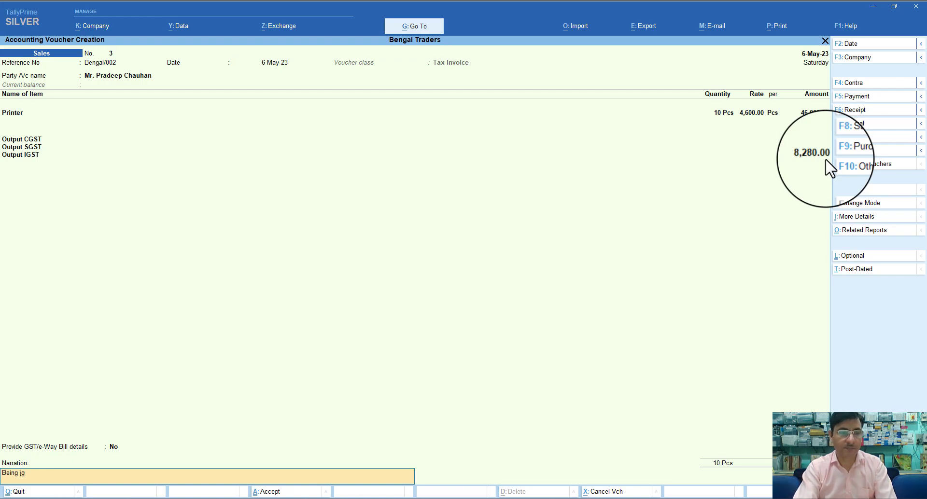
text(ods sold)
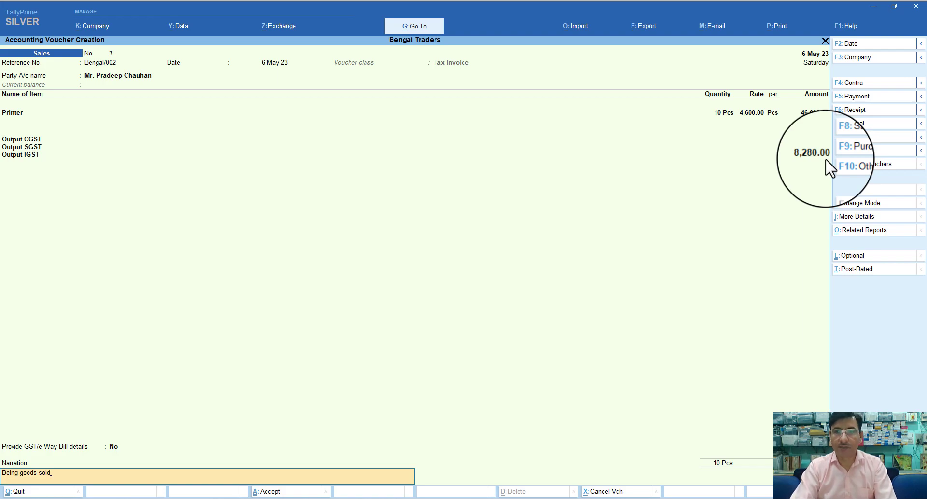
key(Return)
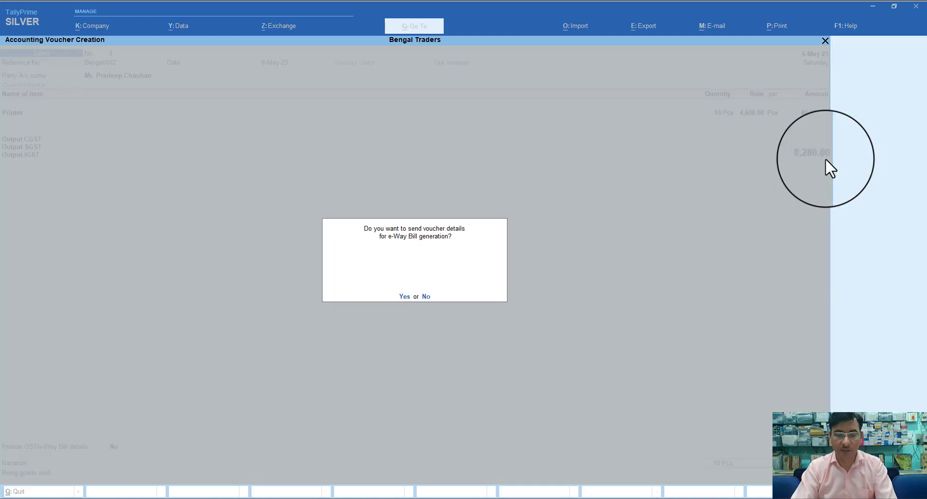
key(n)
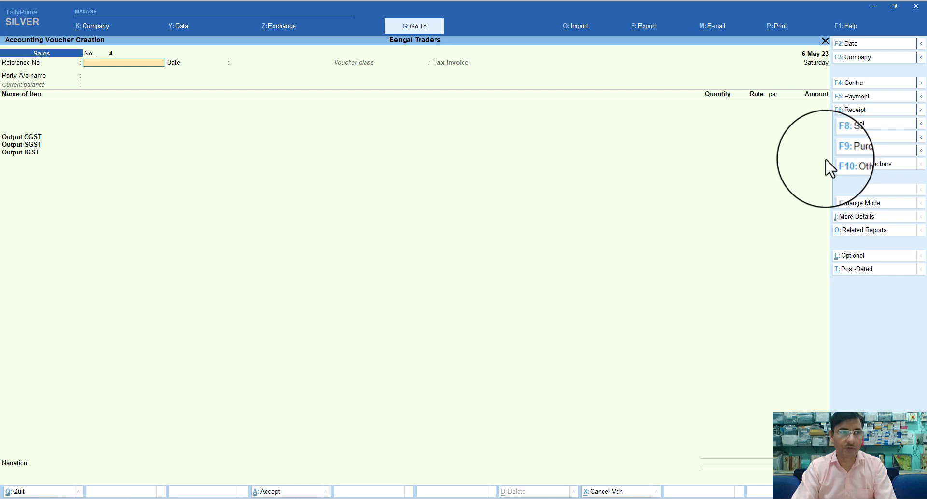
key(Escape)
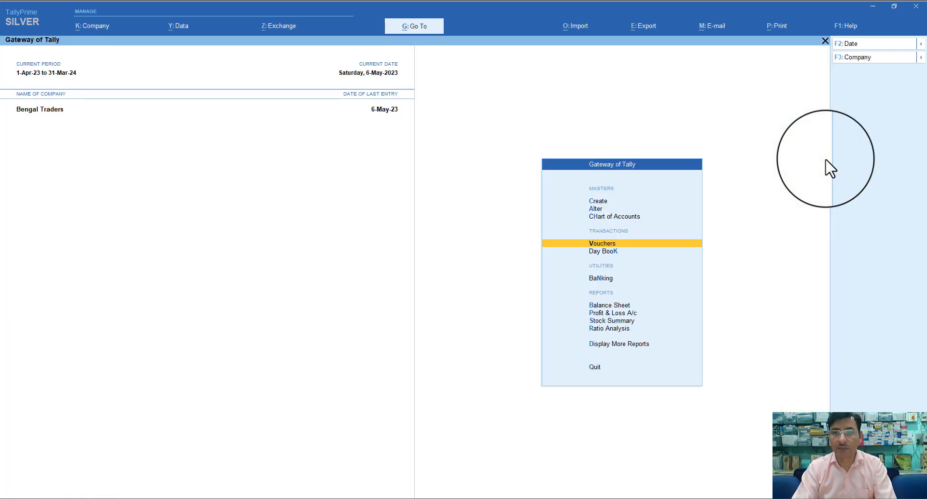
Open the GSTR-3B report via Display More Reports > GST Reports
key(Down)
key(Down)
key(Down)
key(Down)
key(Down)
key(Down)
key(Down)
key(Return)
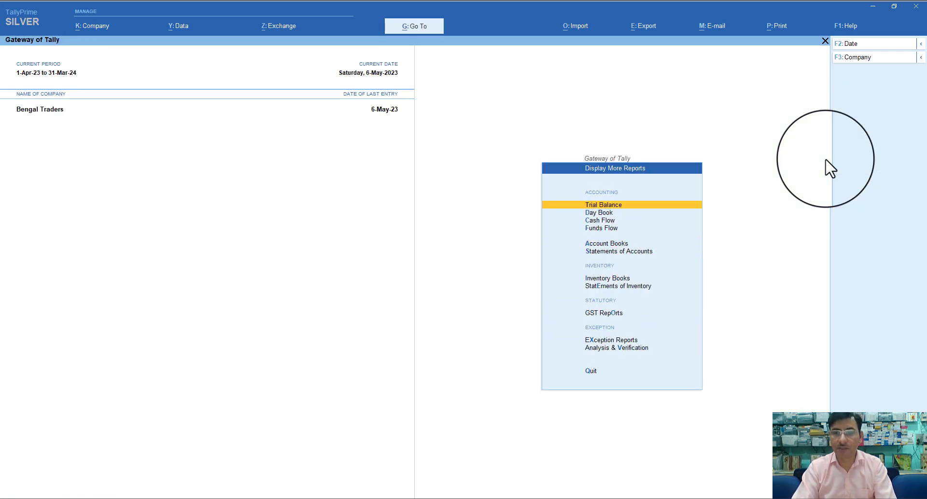
key(Down)
key(Down)
key(Down)
key(Down)
key(Down)
key(Down)
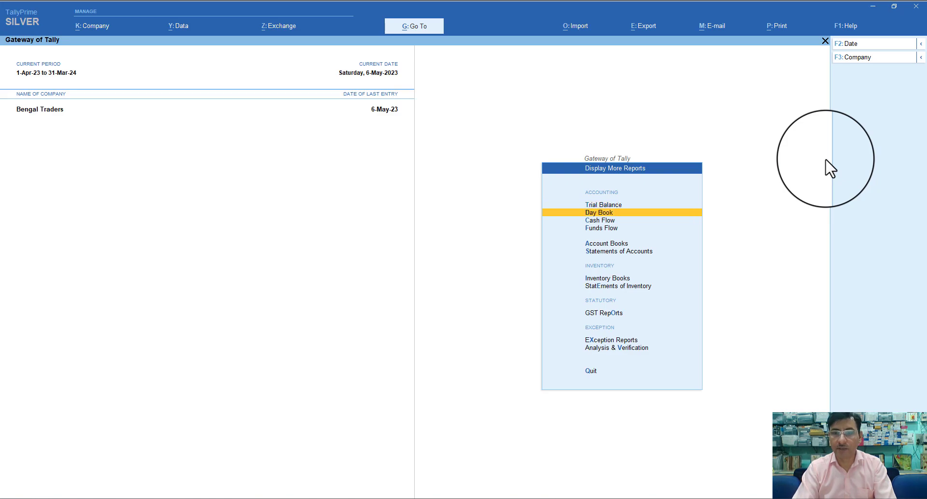
key(Down)
key(Down)
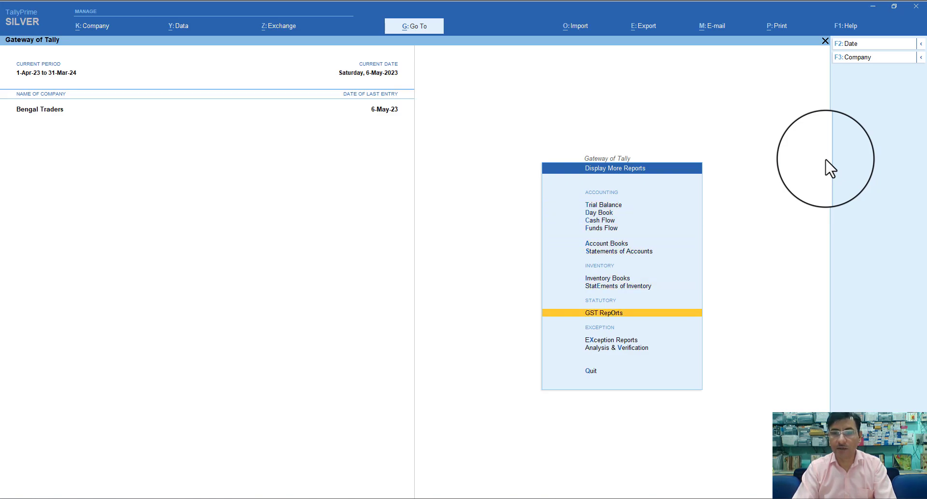
key(Return)
key(Down)
key(Down)
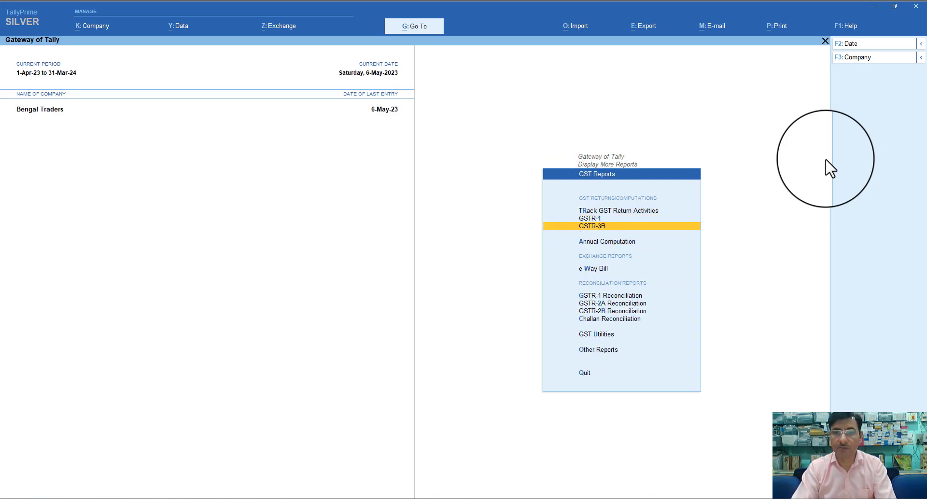
key(Return)
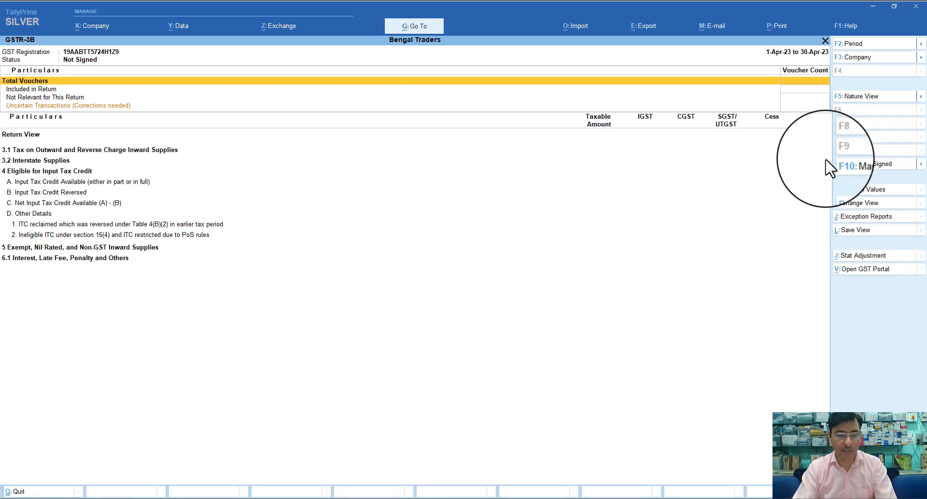
Set the GSTR-3B period from 1-May-23 to 31-May-23
key(F2)
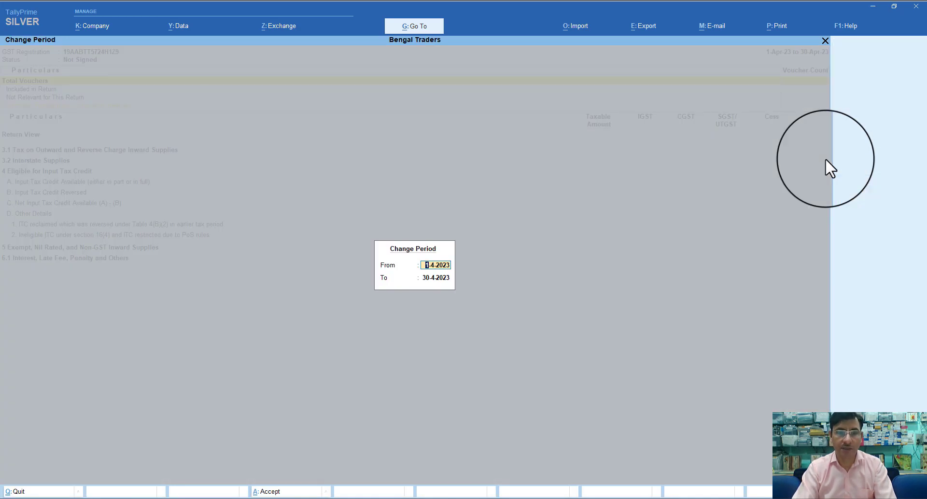
text(1)
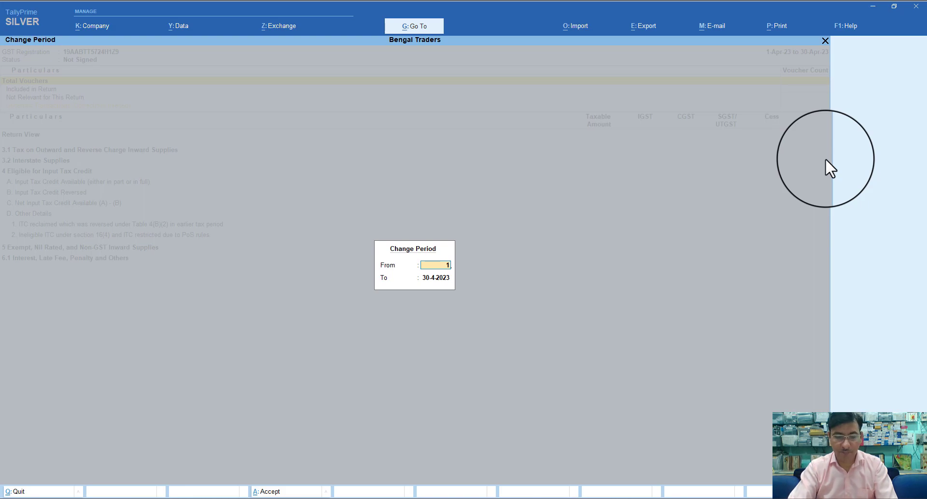
text(.5)
key(Return)
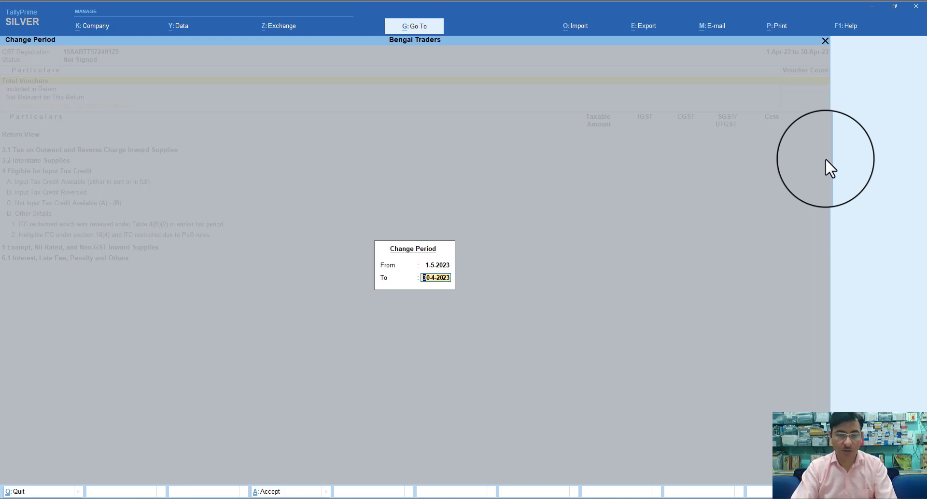
text(31.5)
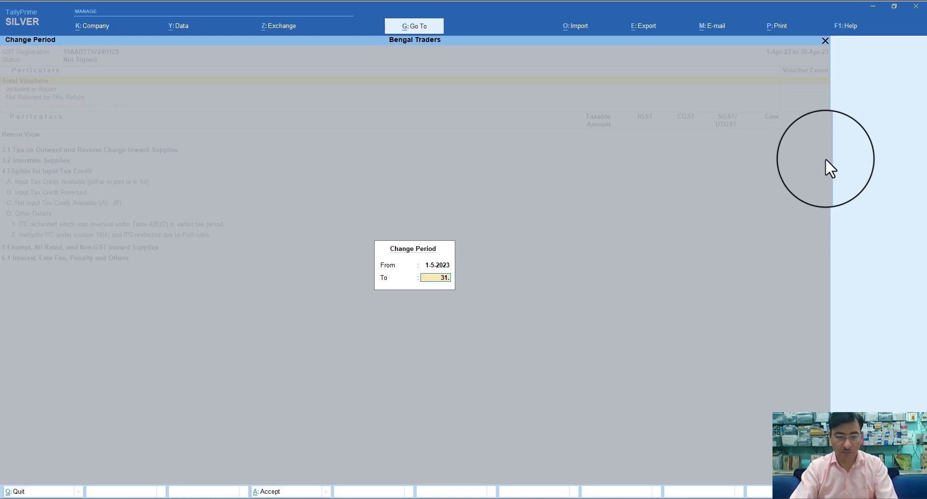
key(Return)
Review the 3.1 outward supplies, 3.2 interstate and Input Tax Credit rows
key(Down)
key(Down)
key(Down)
key(Down)
key(Down)
key(Down)
key(Down)
key(Down)
key(Down)
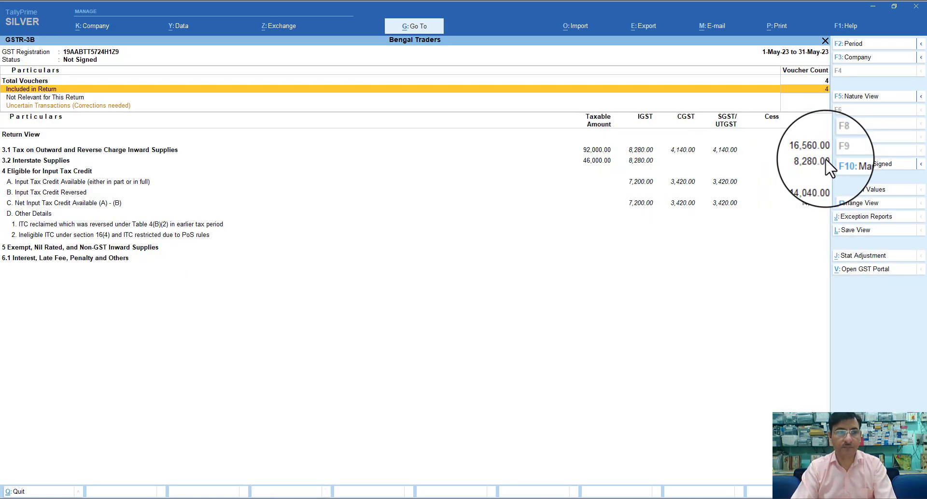
key(Up)
key(Up)
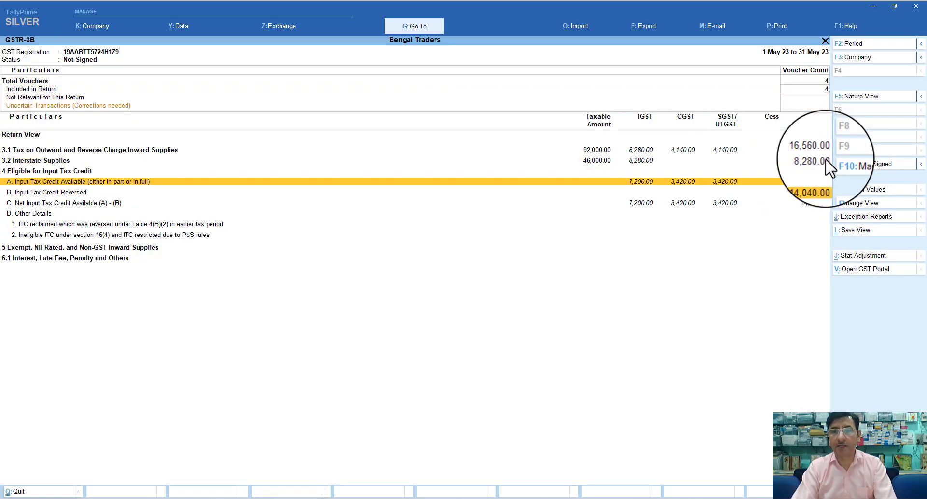
key(Up)
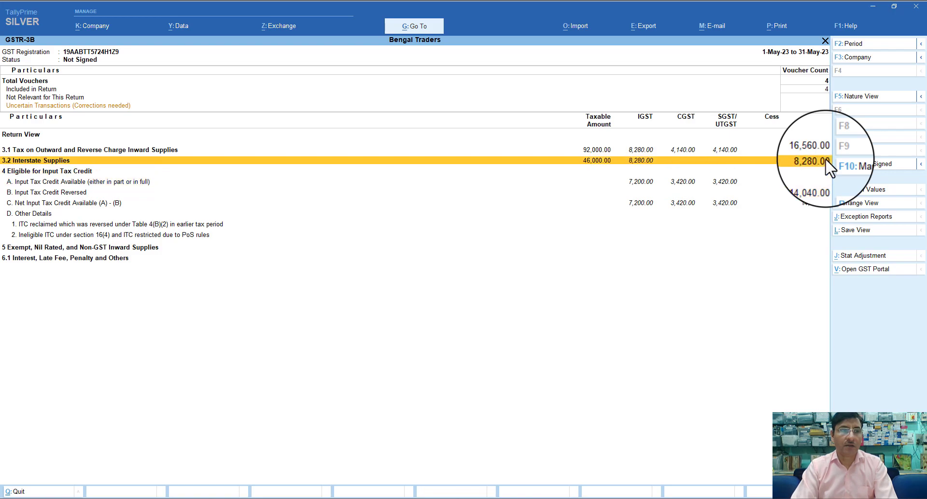
key(Up)
key(Down)
key(Up)
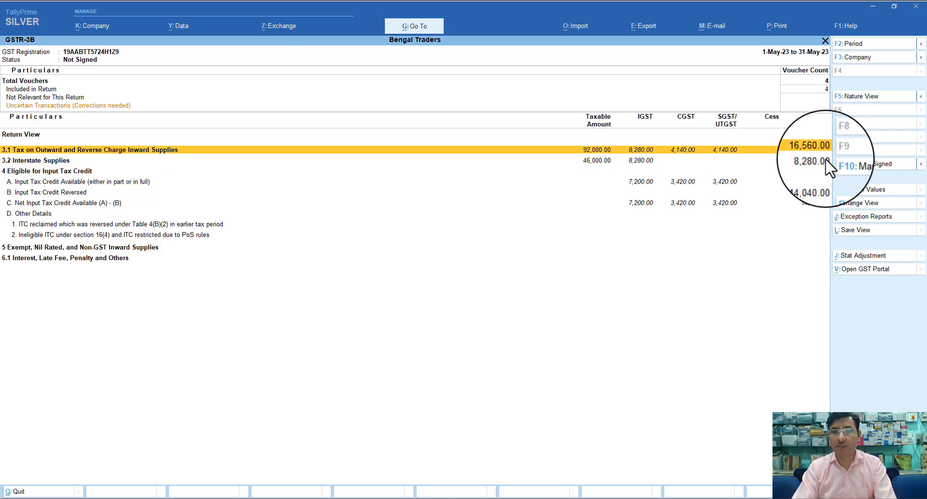
key(Down)
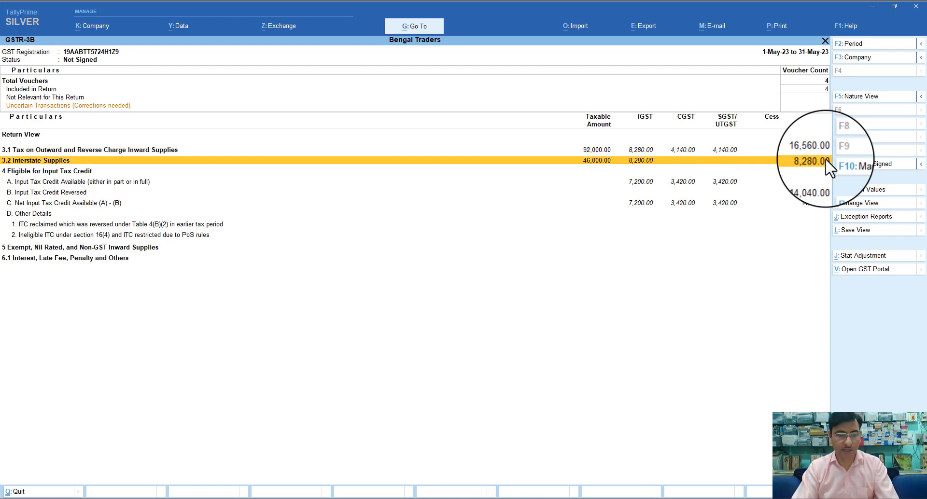
Switch GSTR-3B to the Detailed view with Alt+F5 and review the expanded rows
key(alt)
key(alt+F5)
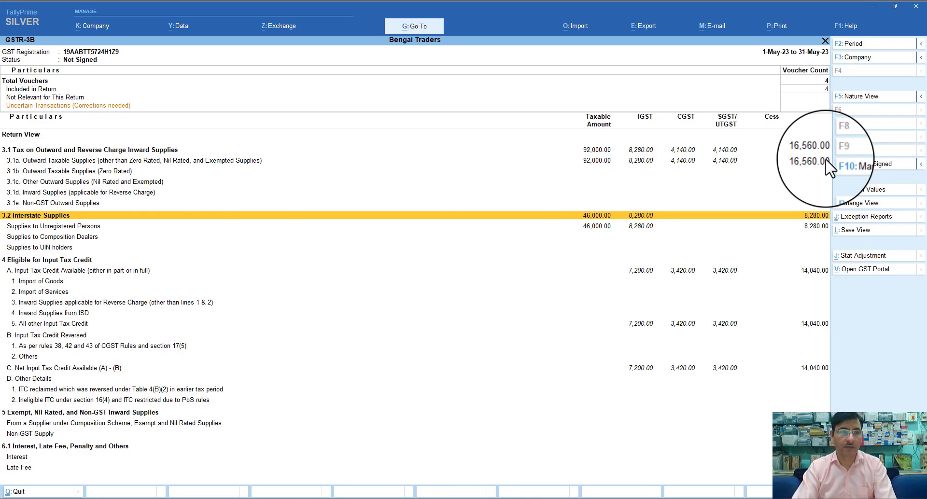
key(Down)
key(Down)
key(Down)
key(Down)
key(Down)
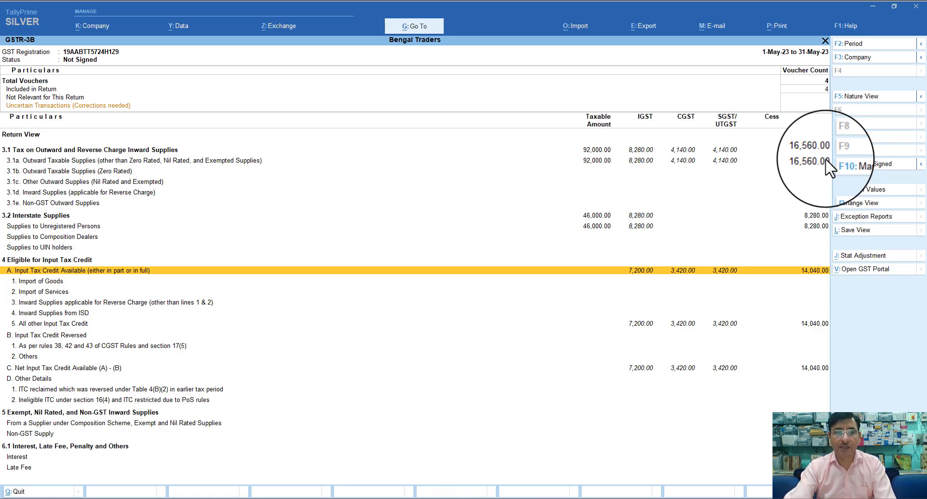
key(Up)
key(Up)
key(Up)
key(Up)
key(Up)
key(Up)
key(Up)
key(Up)
key(Up)
key(Up)
key(Up)
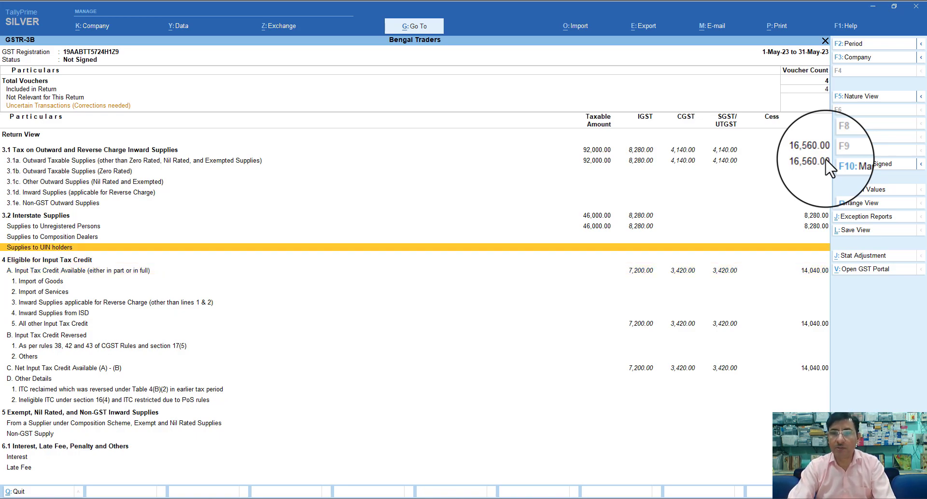
key(Up)
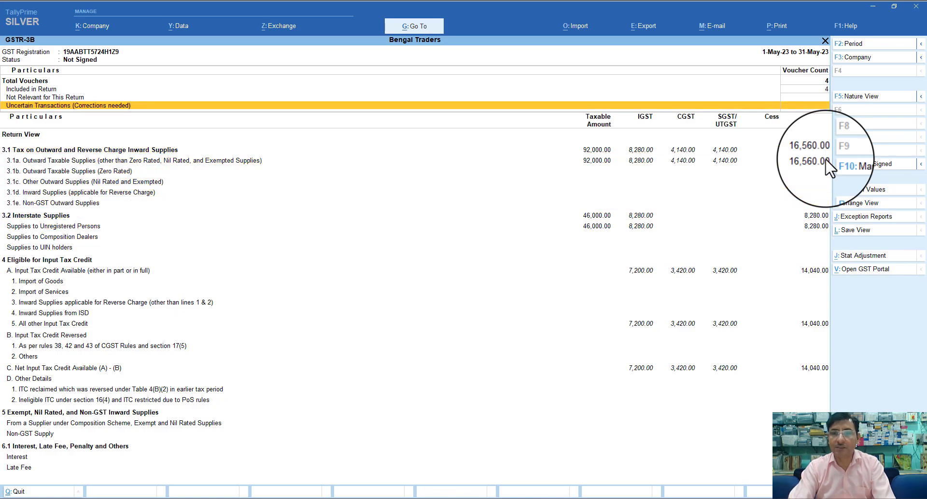
key(Down)
key(Down)
key(Up)
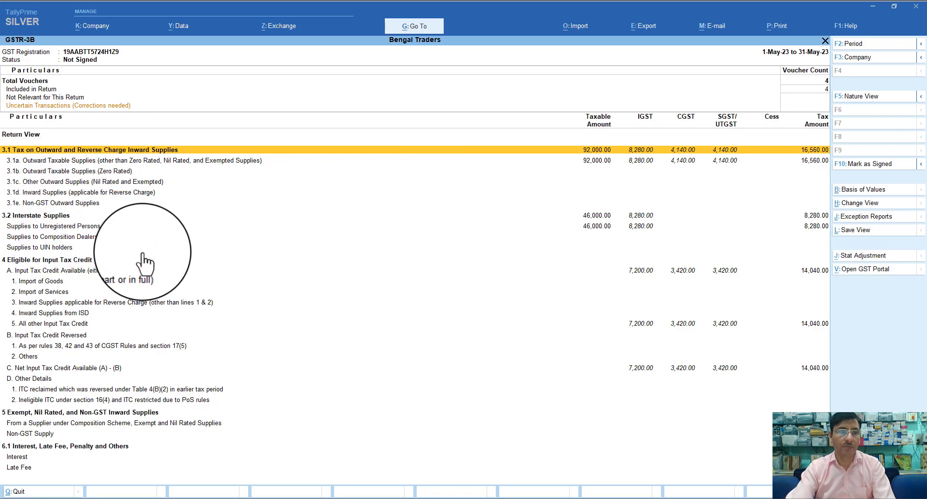
click(639, 272)
click(638, 271)
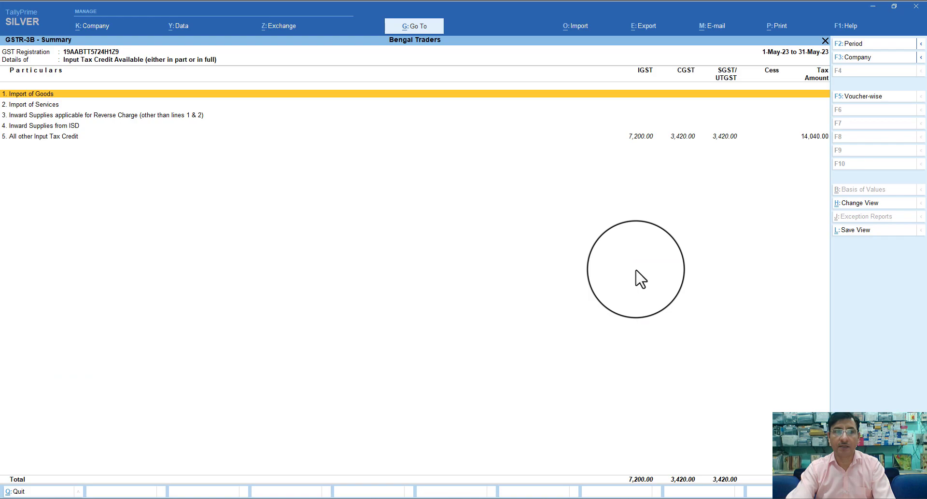
double_click(633, 136)
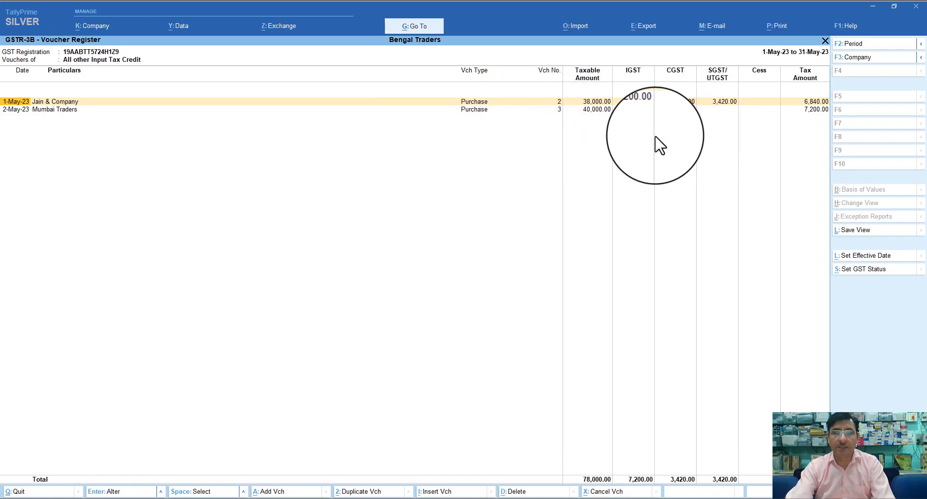
key(Escape)
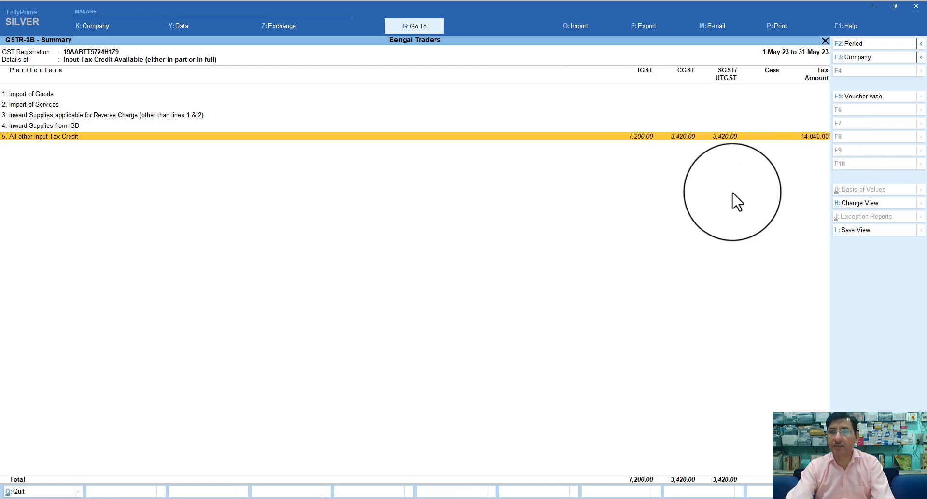
key(Escape)
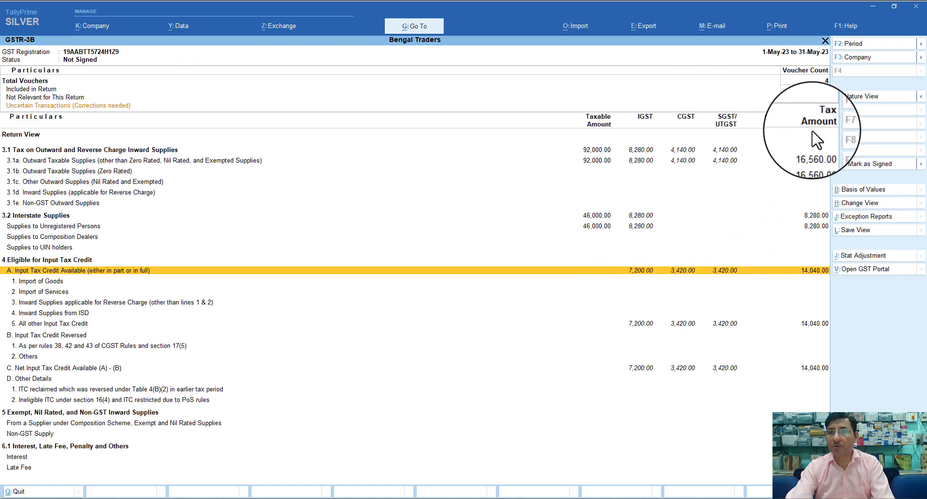
Toggle Nature View and back to Return View, then start a stat adjustment journal with Alt+J
click(852, 98)
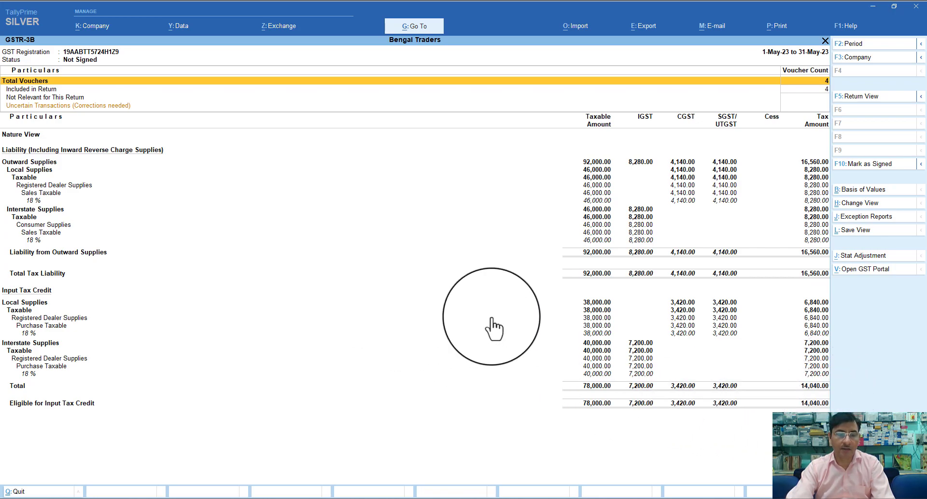
click(851, 103)
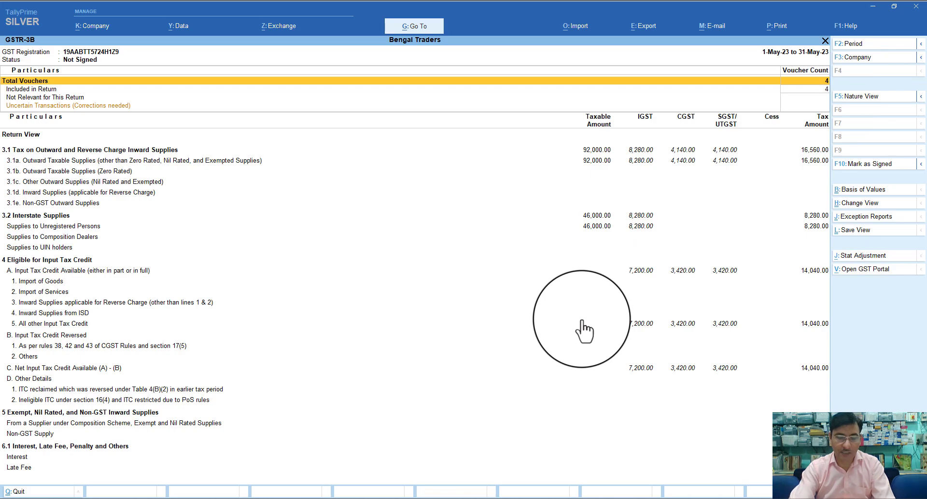
key(alt)
key(alt+j)
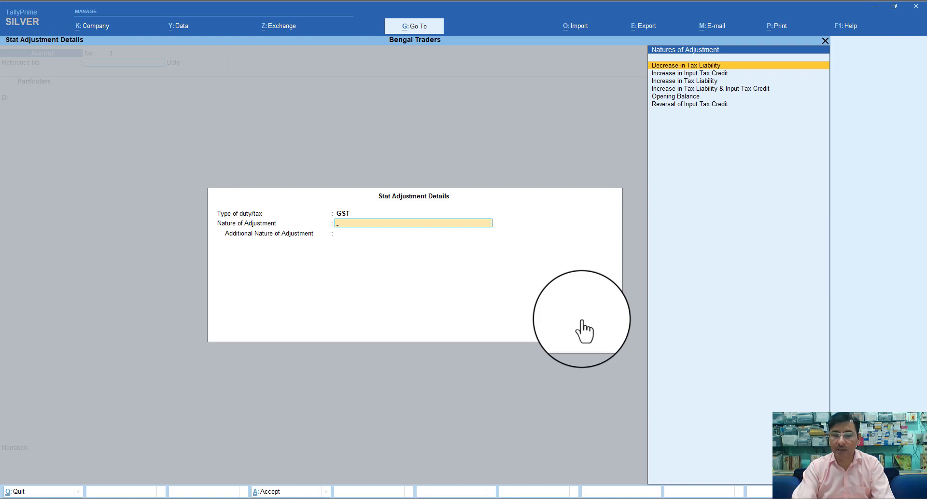
Choose Decrease in Tax Liability as the nature with Others as additional nature
key(Return)
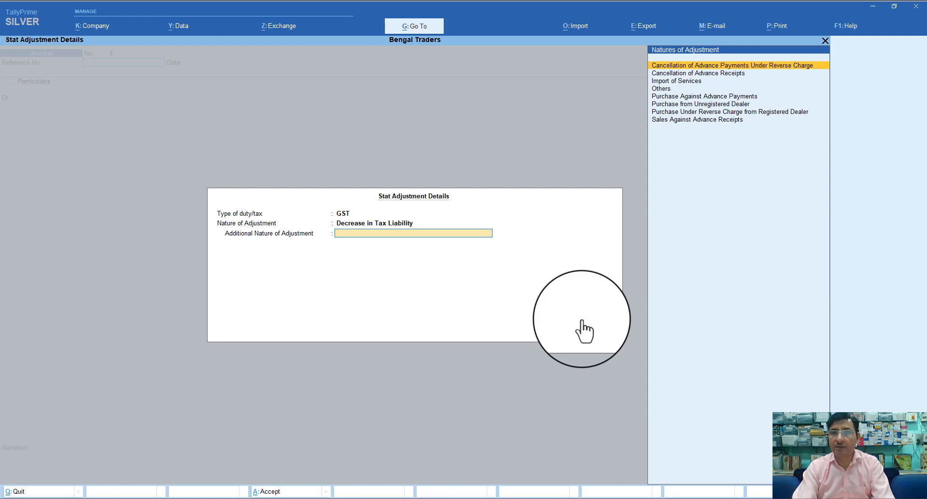
key(Down)
key(Down)
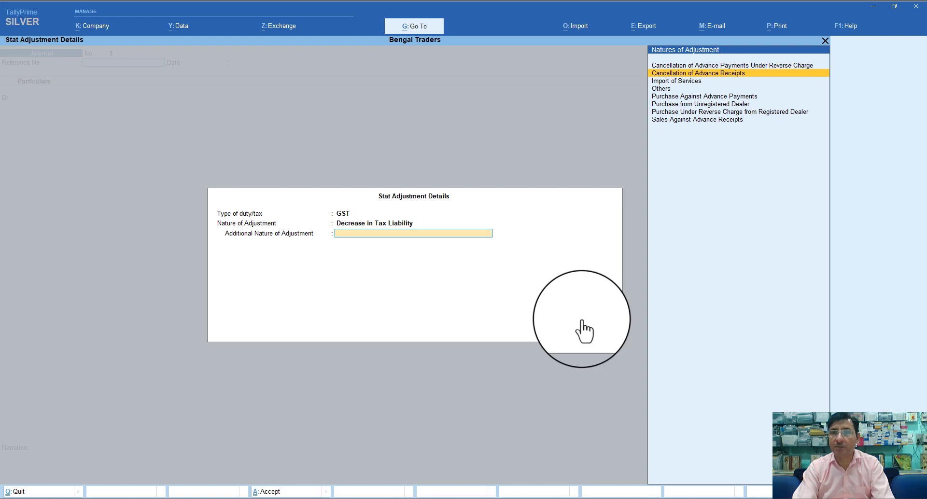
key(Down)
key(Down)
key(Down)
key(Down)
key(Down)
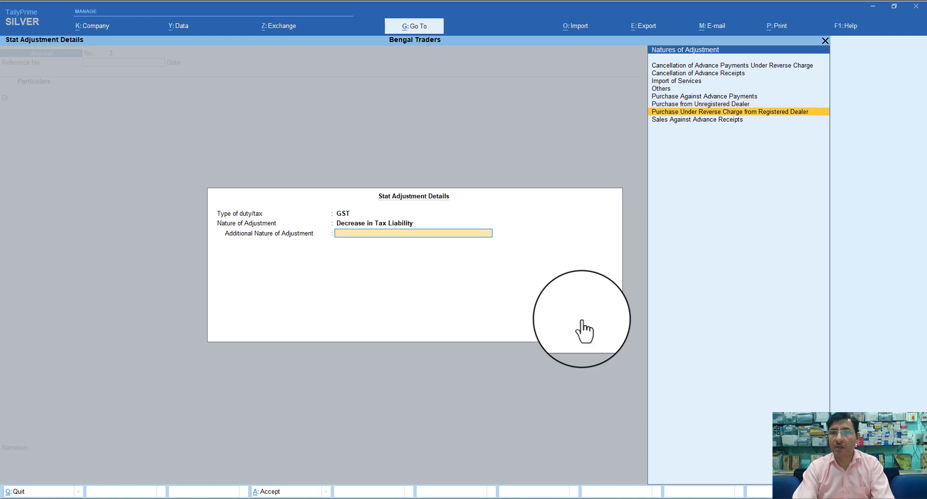
key(Up)
key(Up)
key(Up)
key(Up)
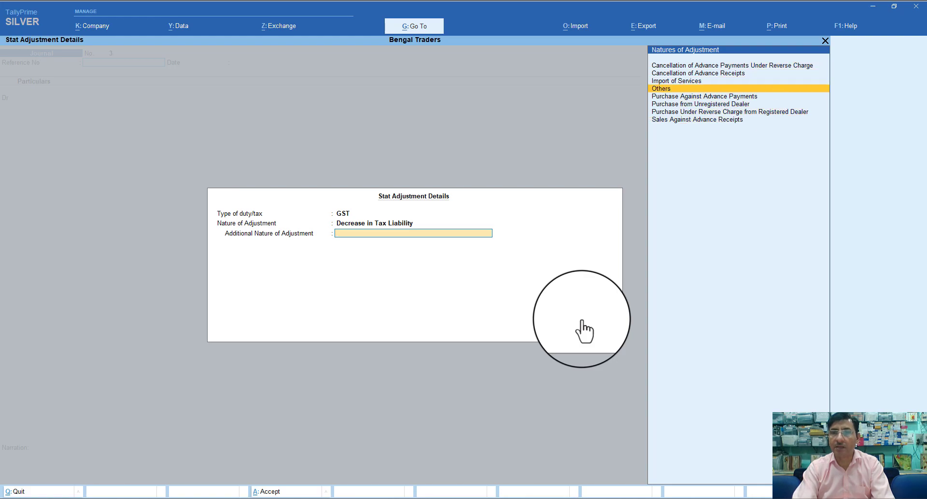
key(Return)
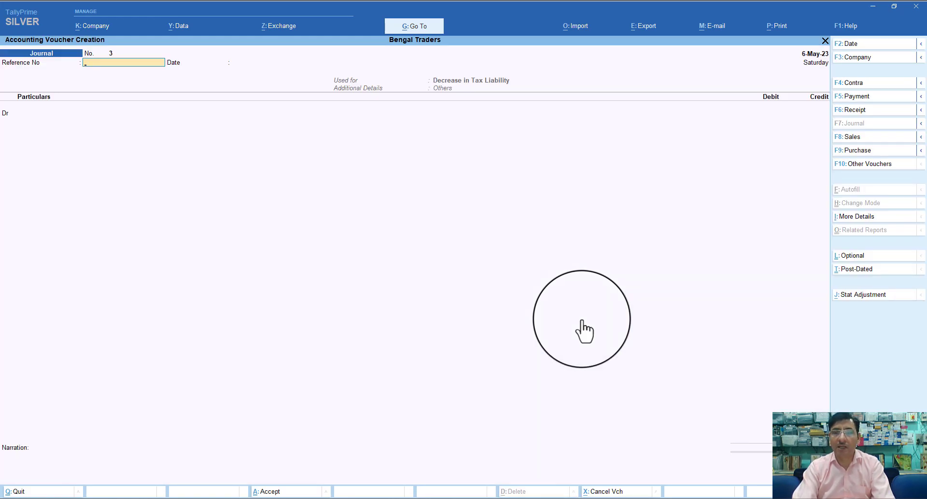
key(Return)
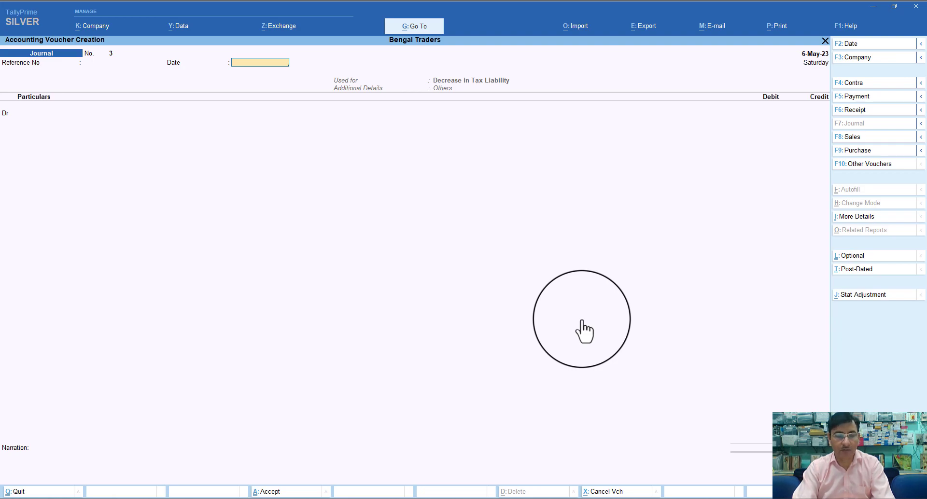
Date the journal 31-May-23
key(F2)
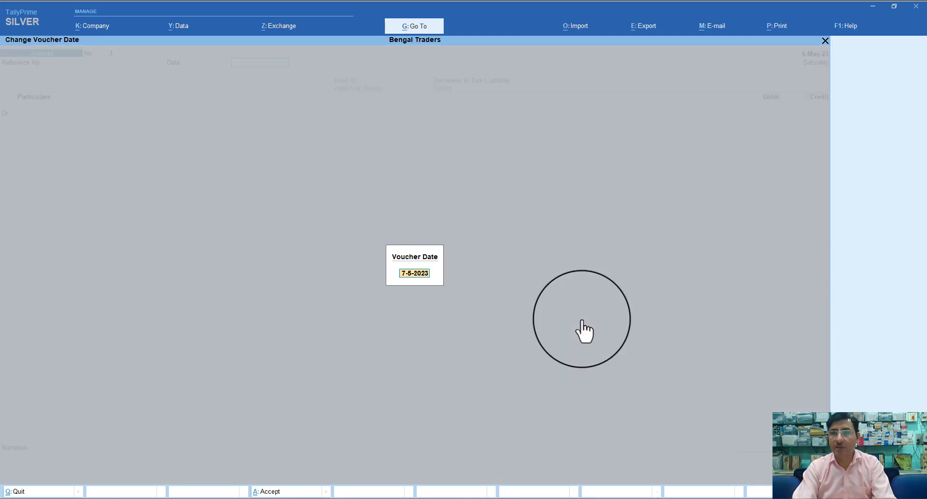
text(31.5)
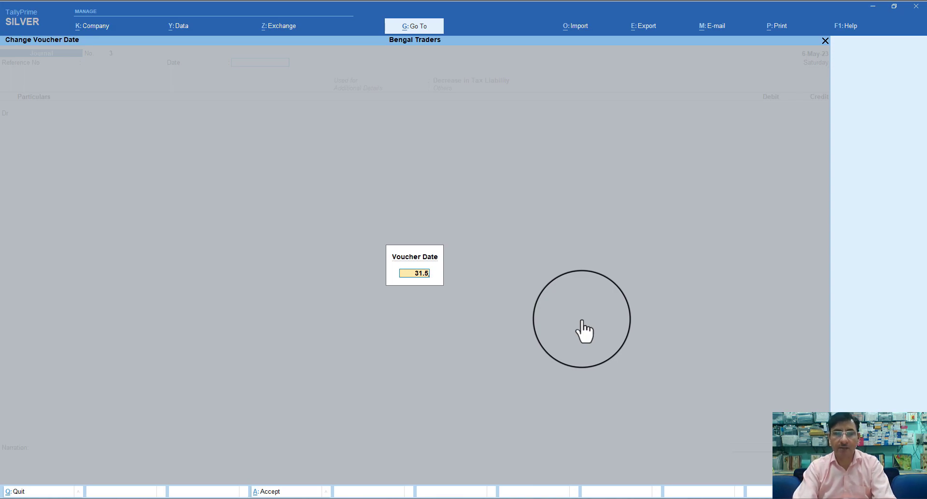
key(Return)
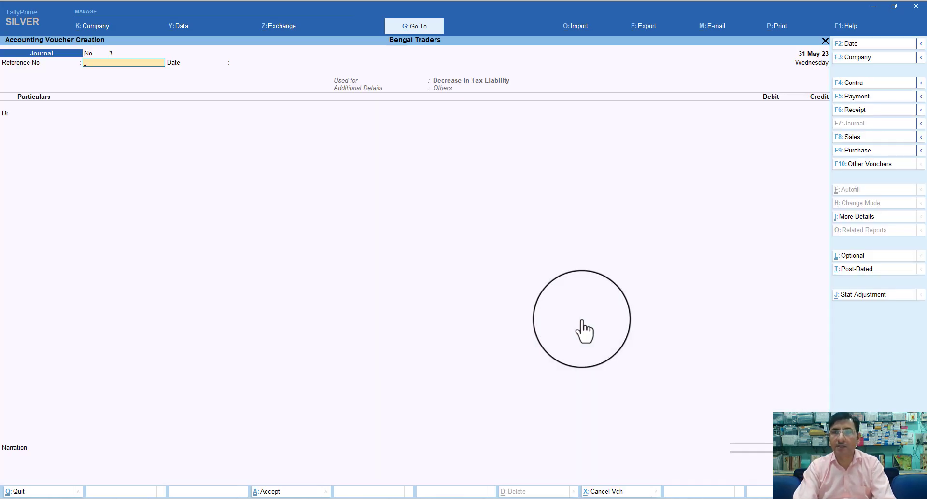
Debit Output CGST 7,200 at 18% GST on a 40,000 taxable value
key(Return)
key(Return)
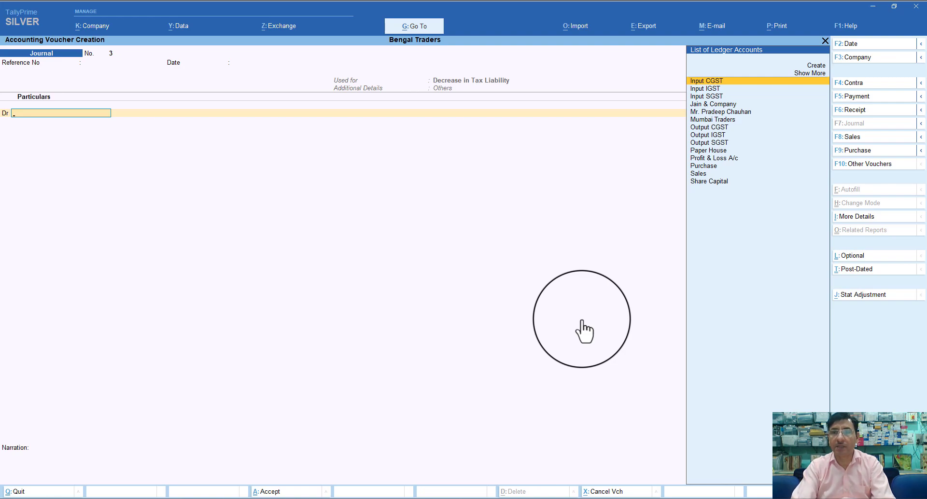
key(Down)
key(Down)
key(Down)
key(Down)
key(Down)
key(Down)
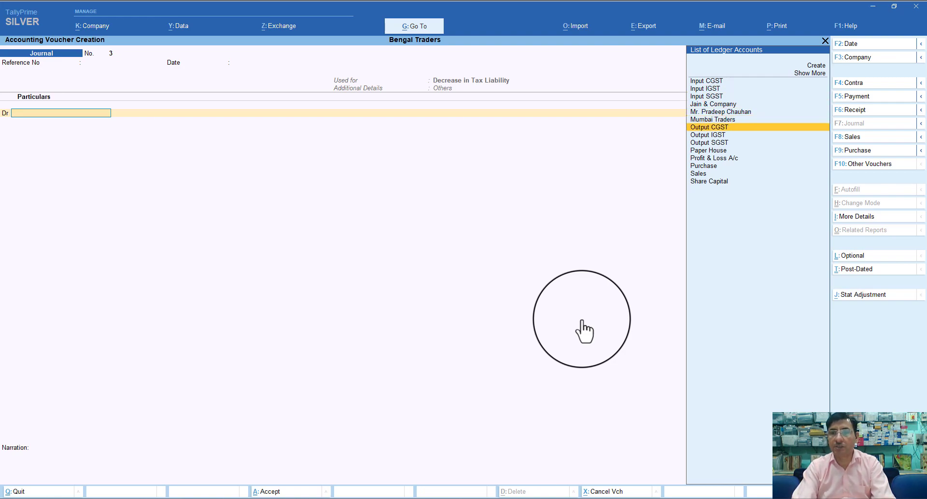
key(Return)
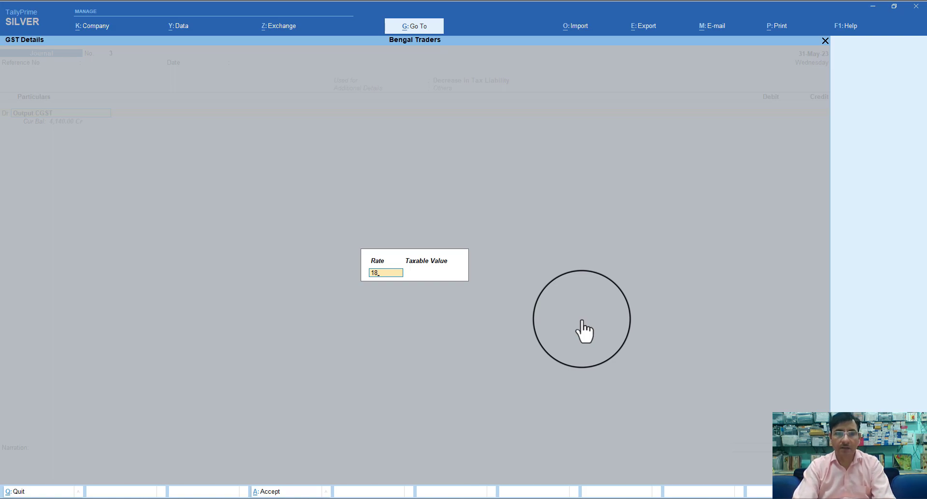
key(Return)
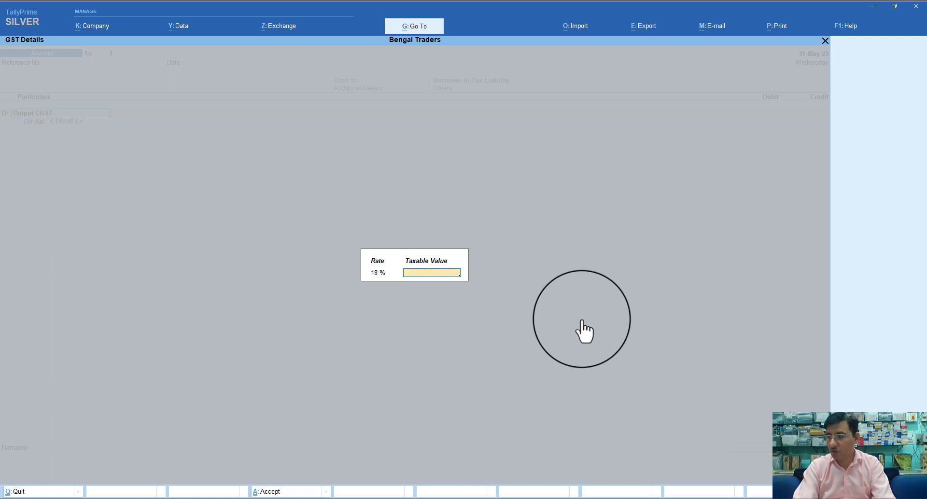
text(4)
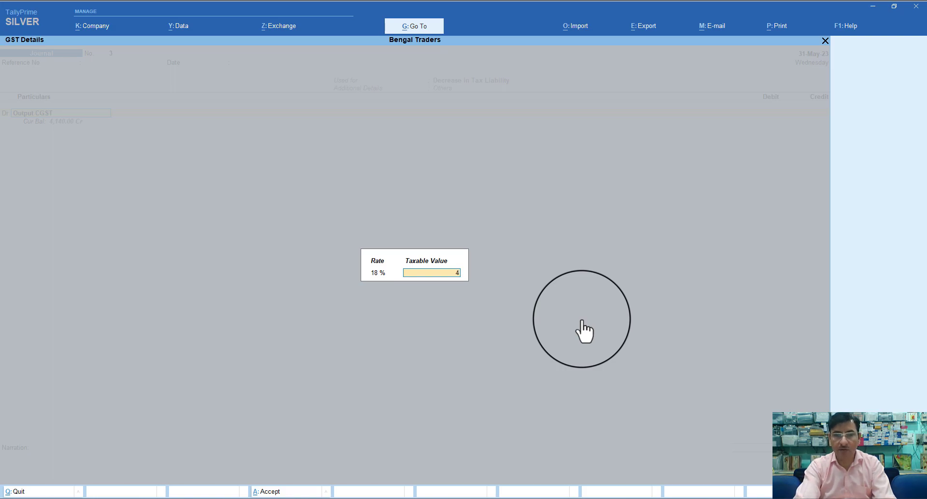
text(0000)
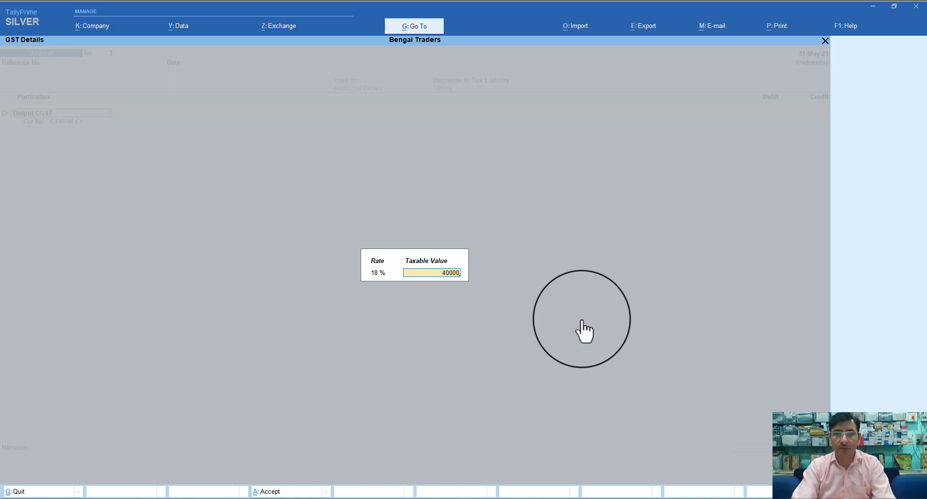
key(Return)
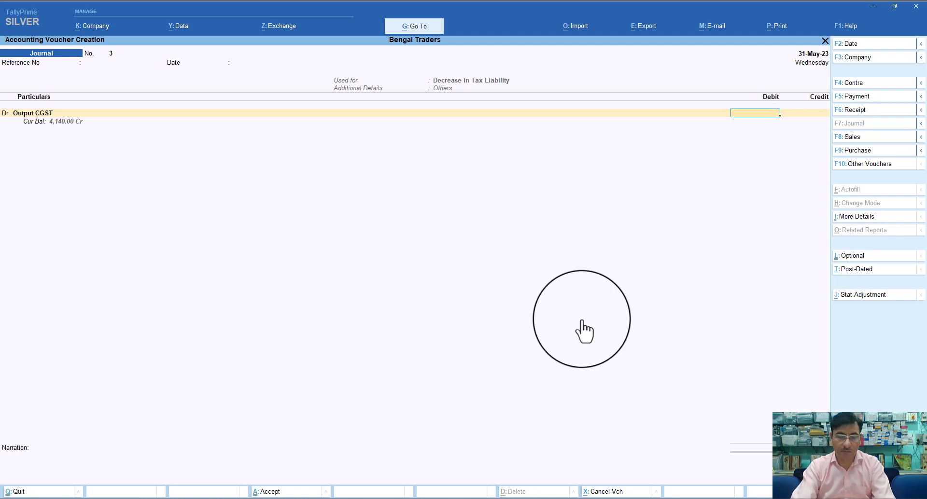
text(200)
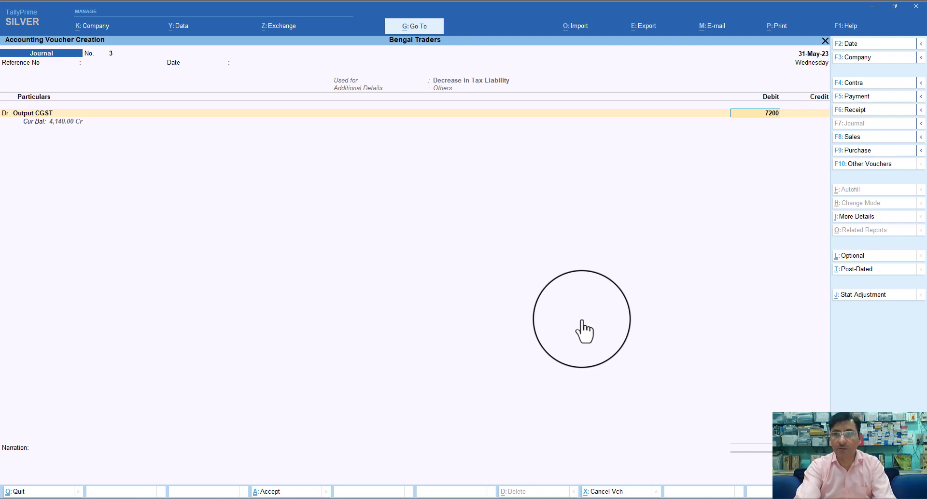
key(Return)
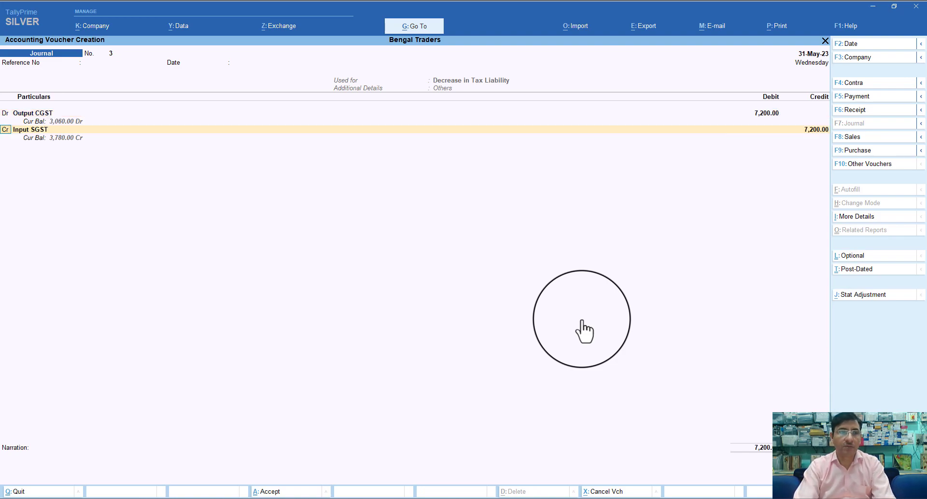
Add a second Output CGST debit of 3,420 at 9% on 38,000 taxable value
key(d)
key(Return)
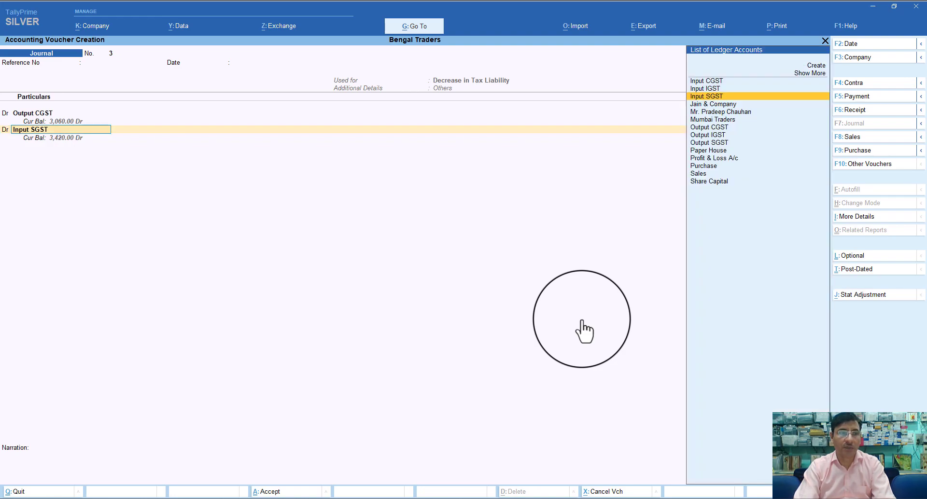
text(O)
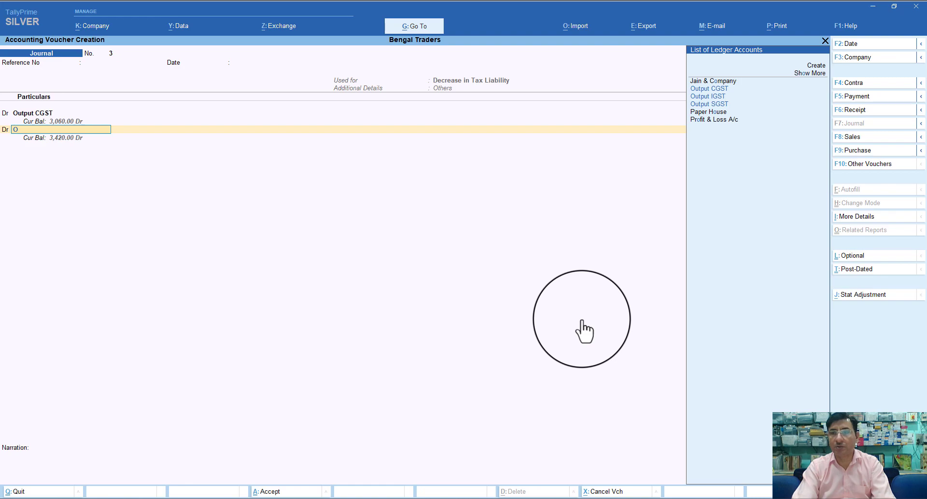
key(Return)
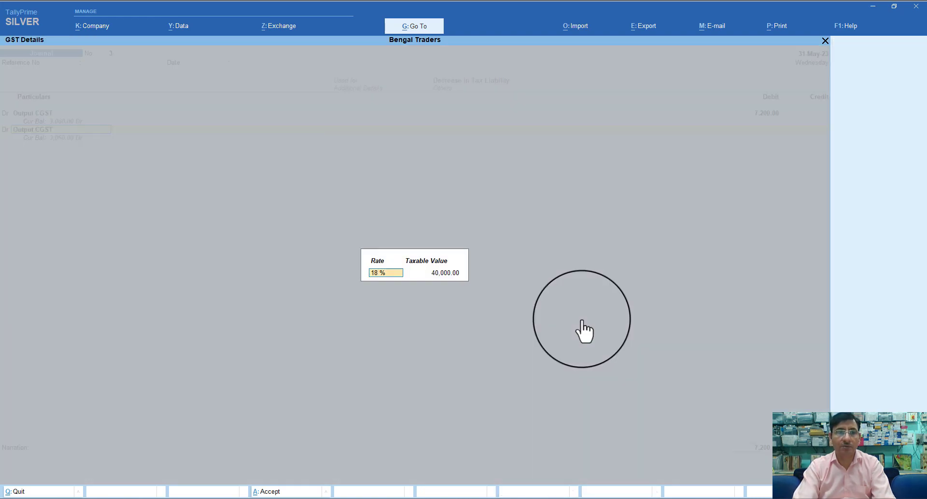
text(9)
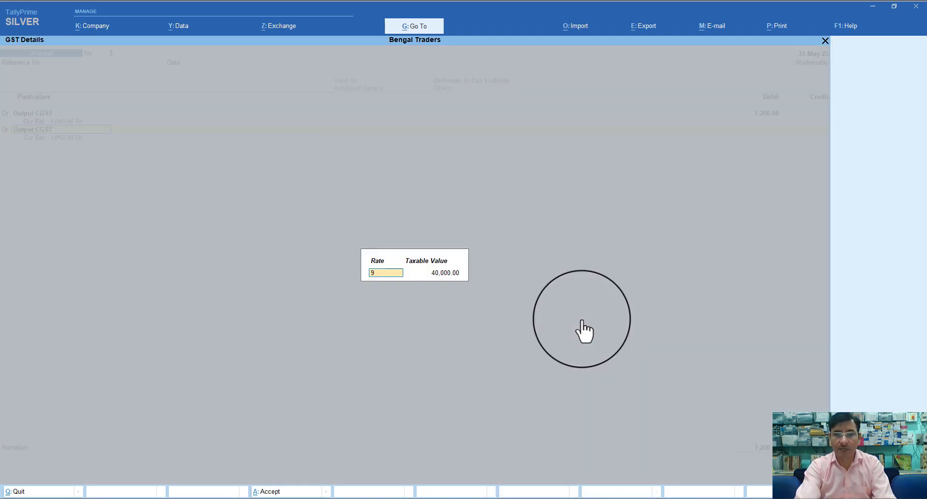
key(Return)
text(3)
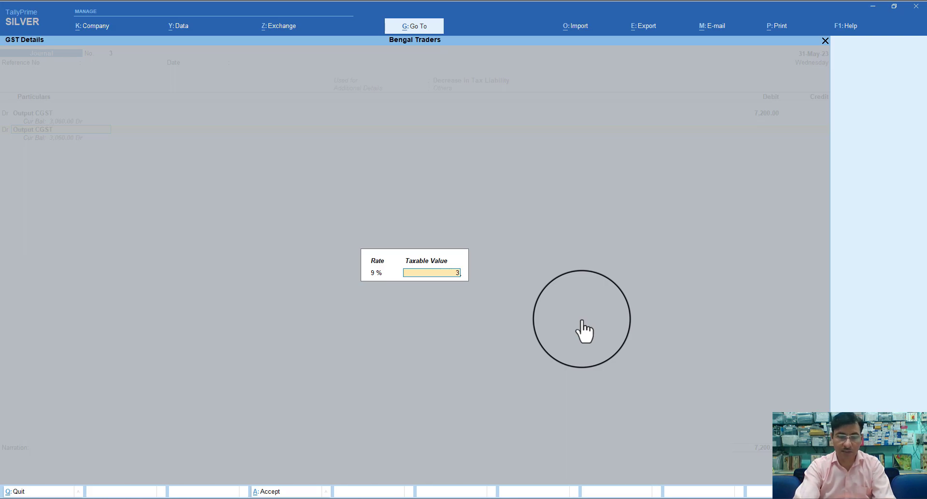
text(8000)
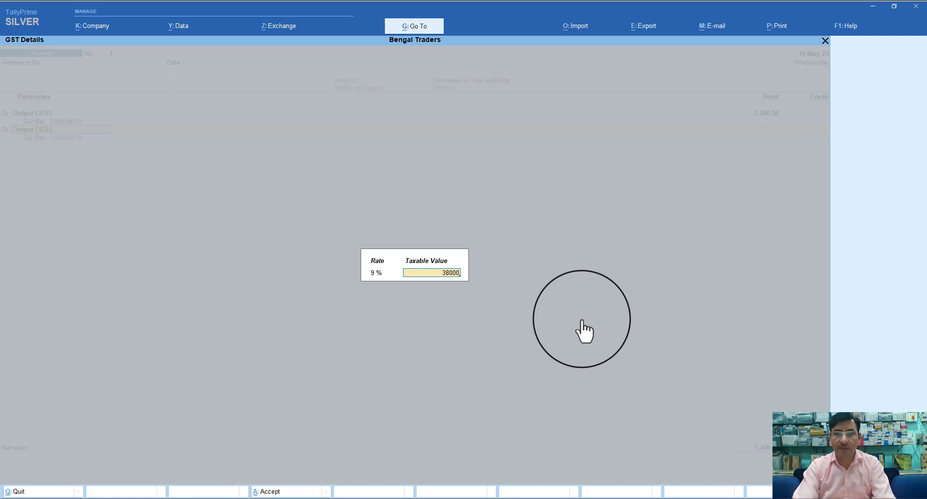
key(Return)
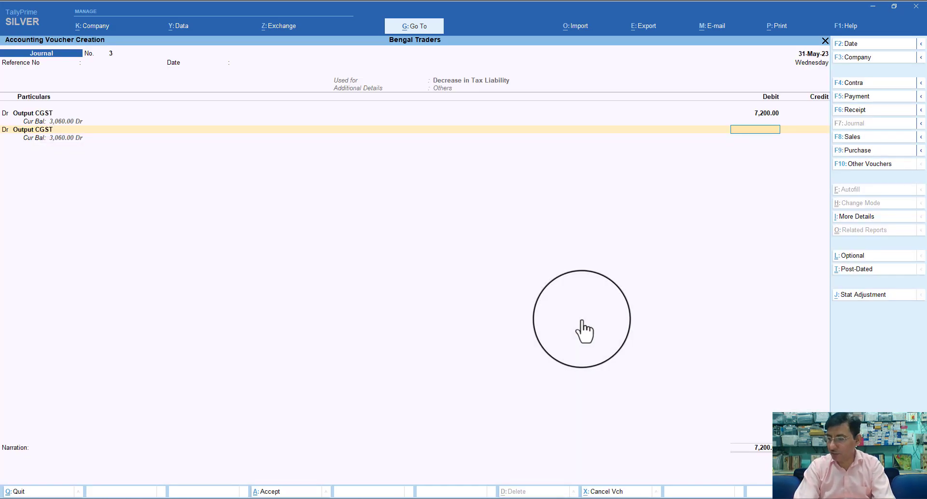
text(3)
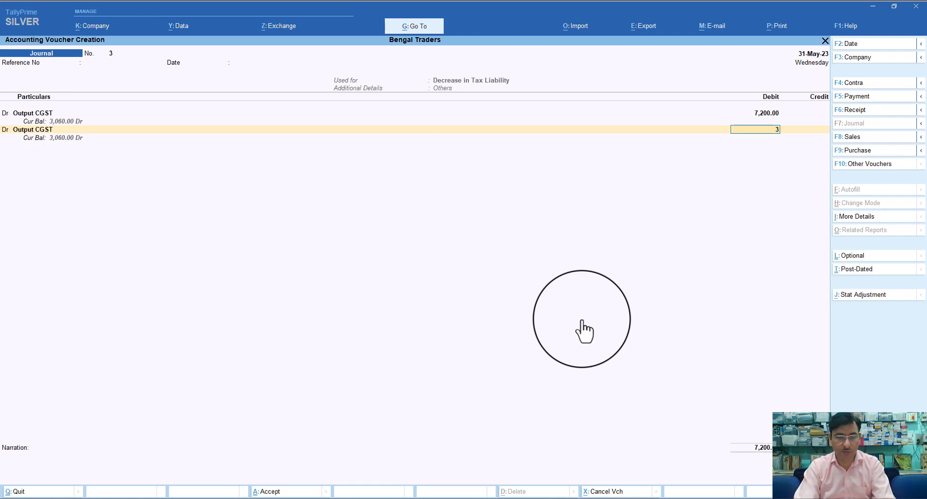
text(420)
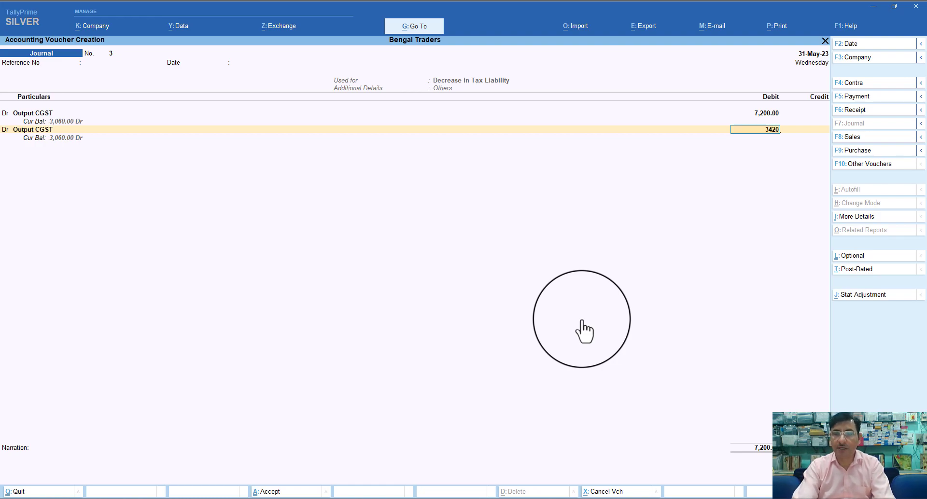
key(Return)
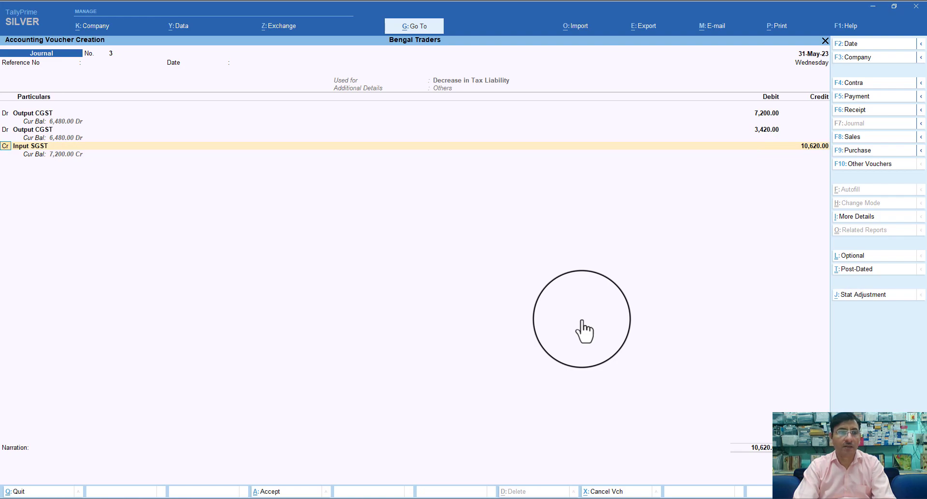
Debit Output SGST 3,420, leaving the 14,040 Input SGST credit line
text(d)
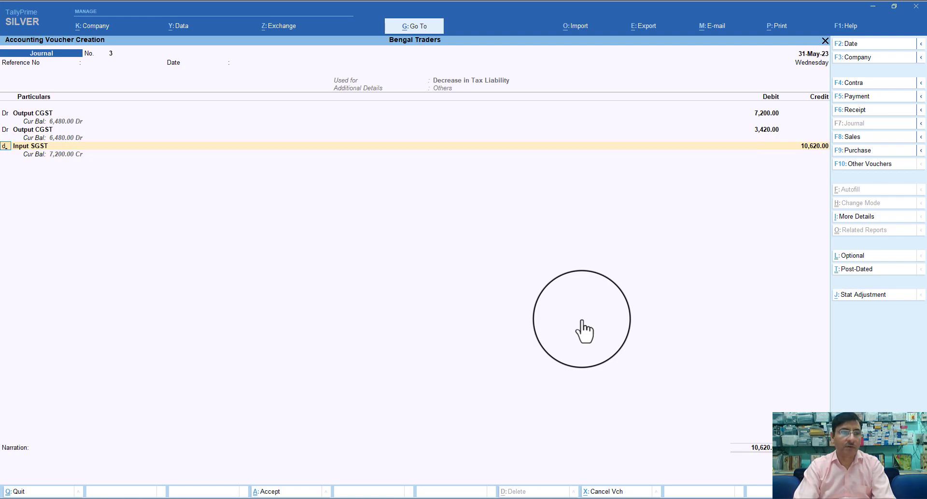
key(Return)
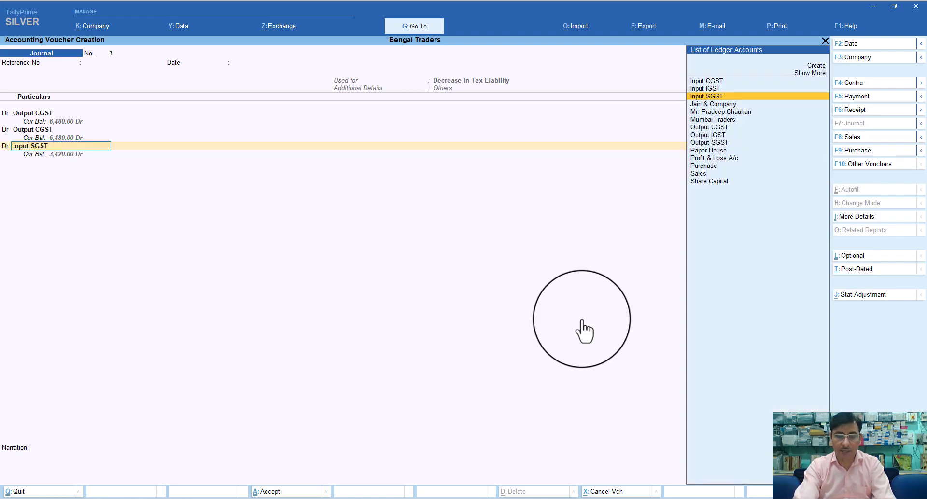
text(out)
key(Down)
key(Down)
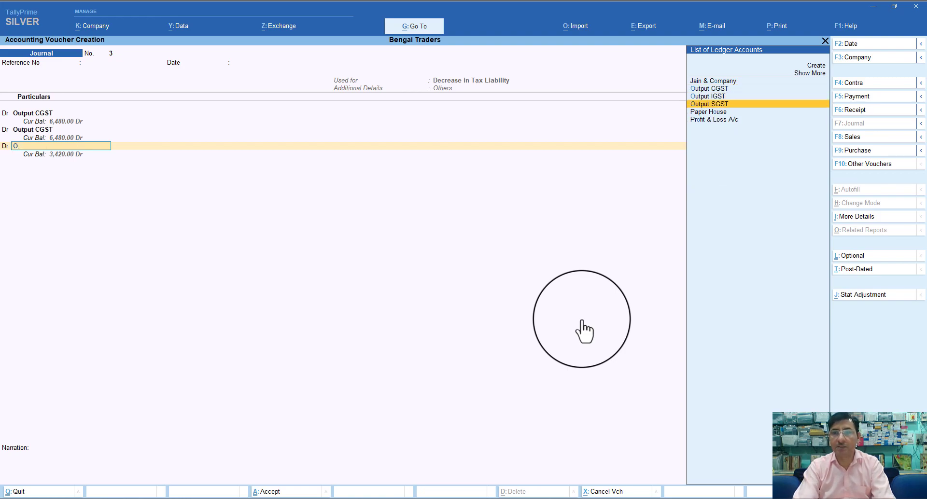
key(Return)
key(Return)
key(Return)
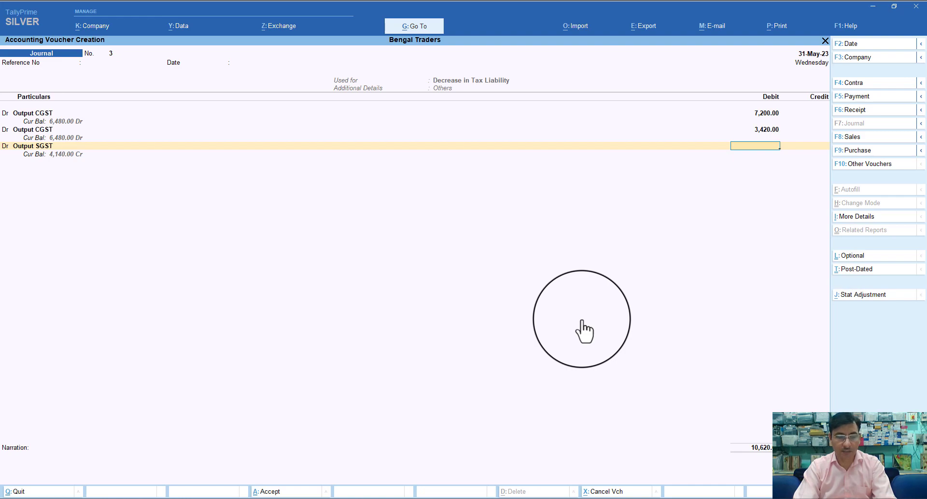
text(3420)
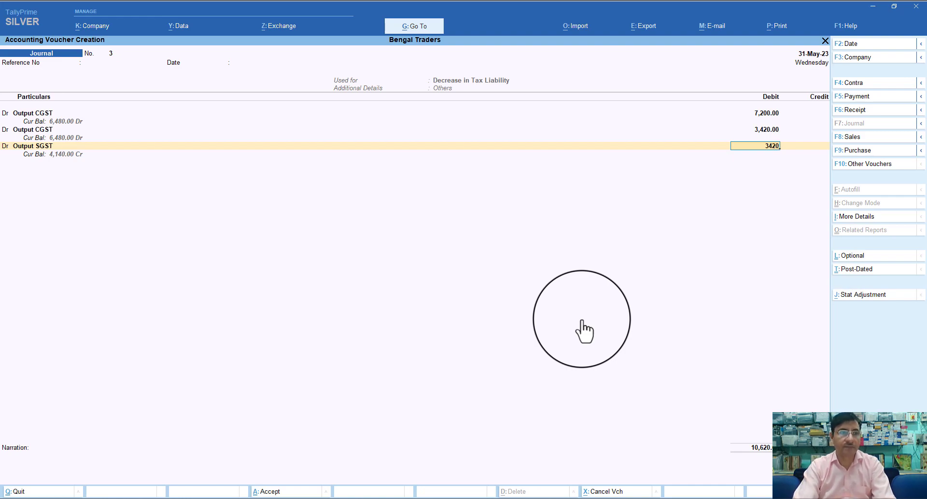
key(Return)
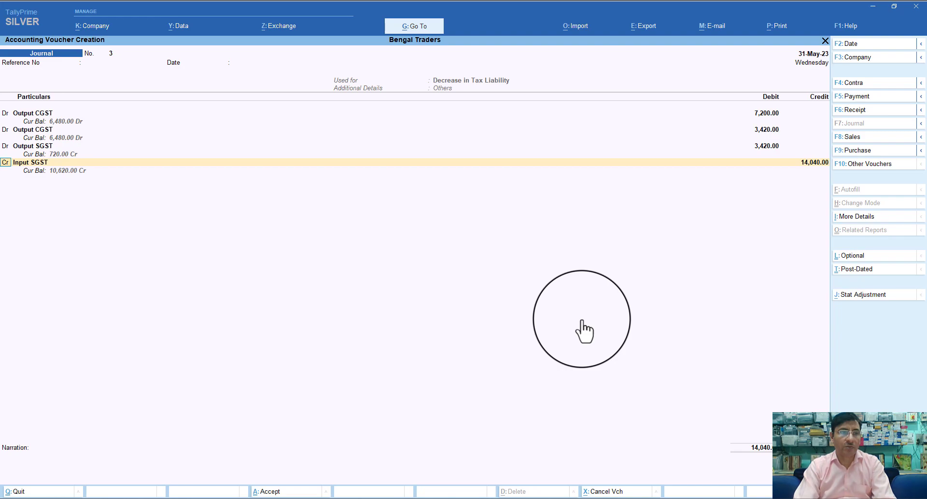
key(Return)
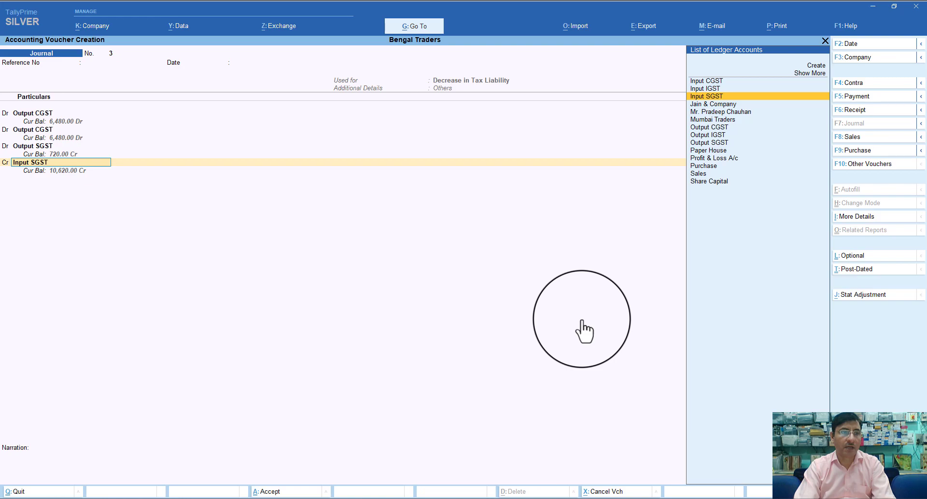
key(Up)
key(Up)
key(BackSpace)
key(BackSpace)
key(BackSpace)
key(BackSpace)
key(BackSpace)
key(BackSpace)
key(BackSpace)
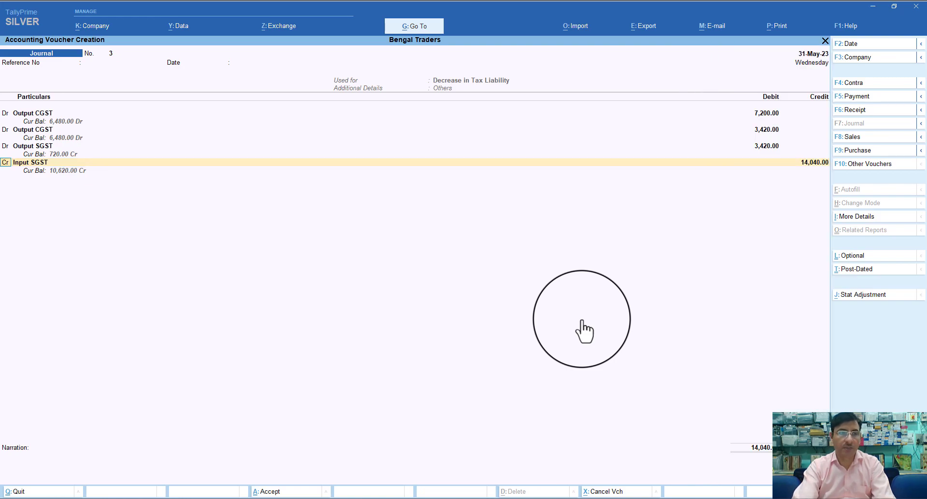
Change the first line to Output IGST, keeping 18% on 40,000, and recheck the CGST and SGST lines
key(BackSpace)
key(BackSpace)
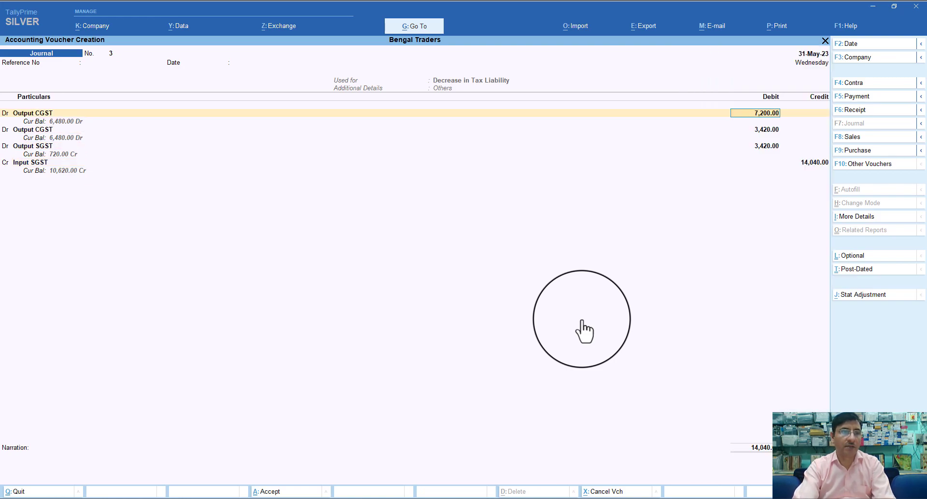
key(Down)
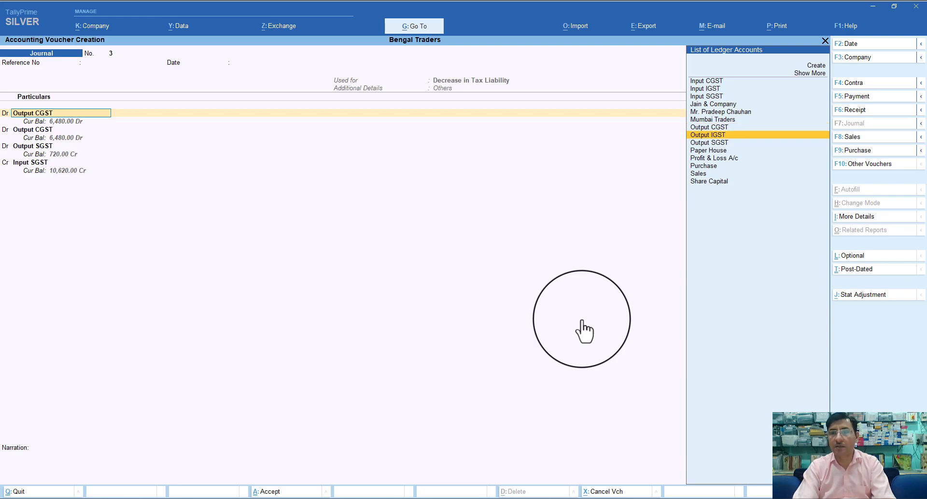
key(Return)
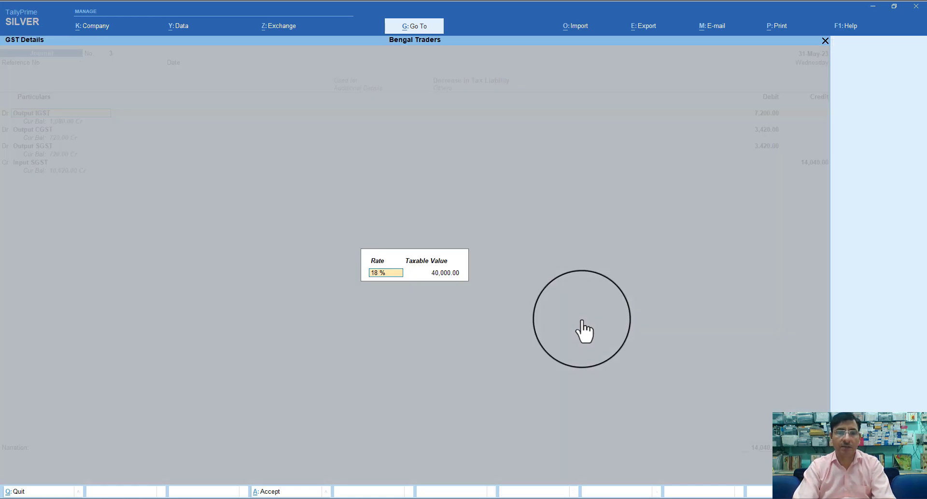
key(Return)
key(Return)
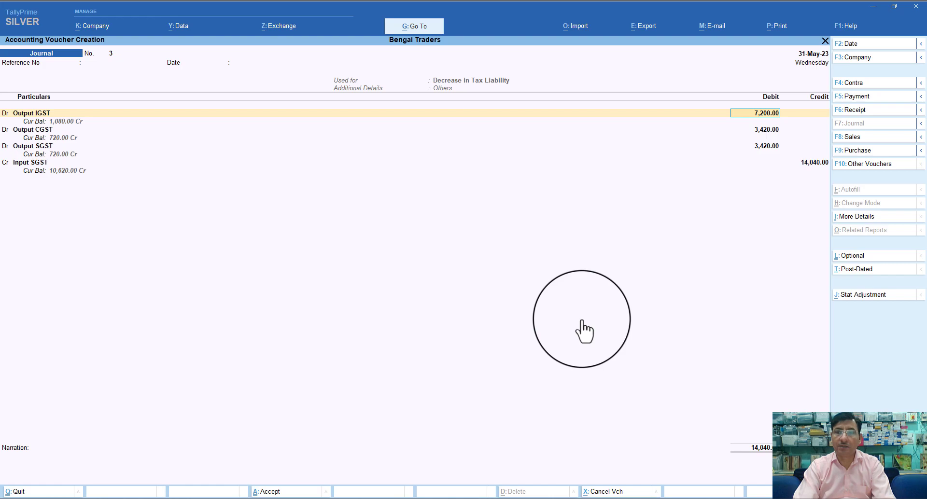
key(Return)
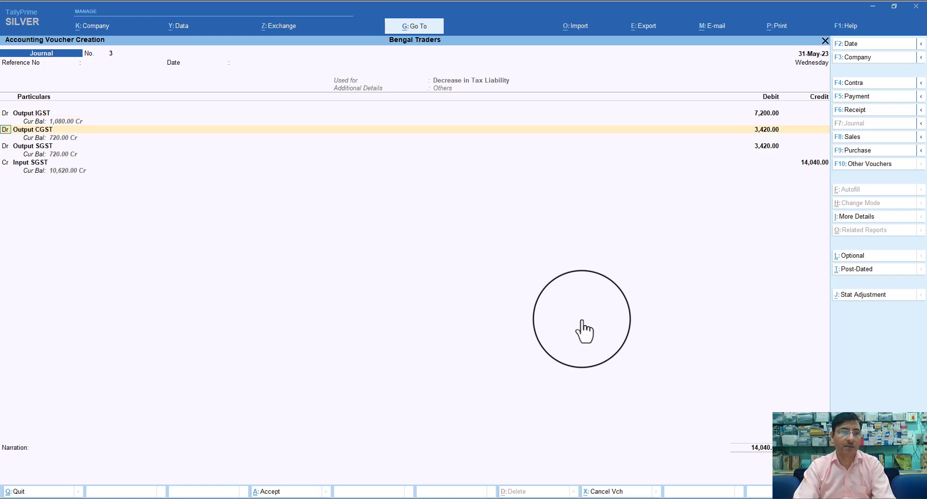
key(Return)
key(Return)
key(Return)
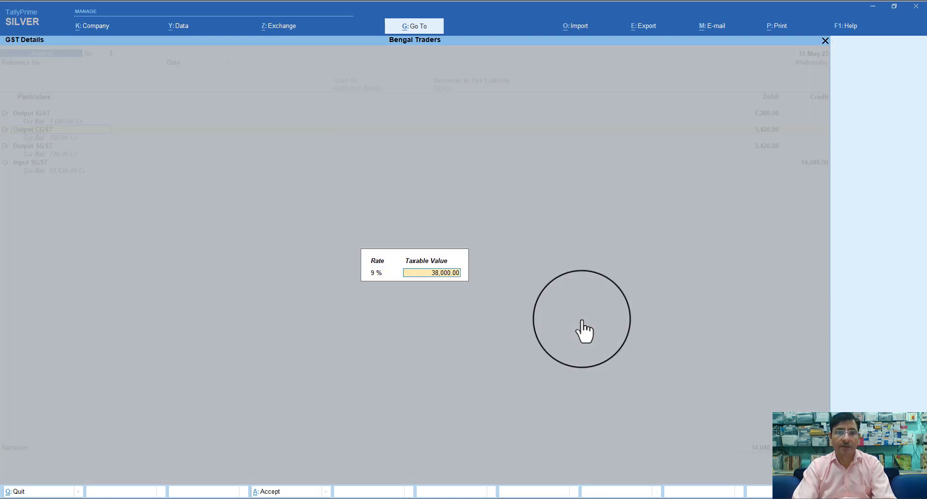
key(Return)
key(Return)
key(Return)
key(Return)
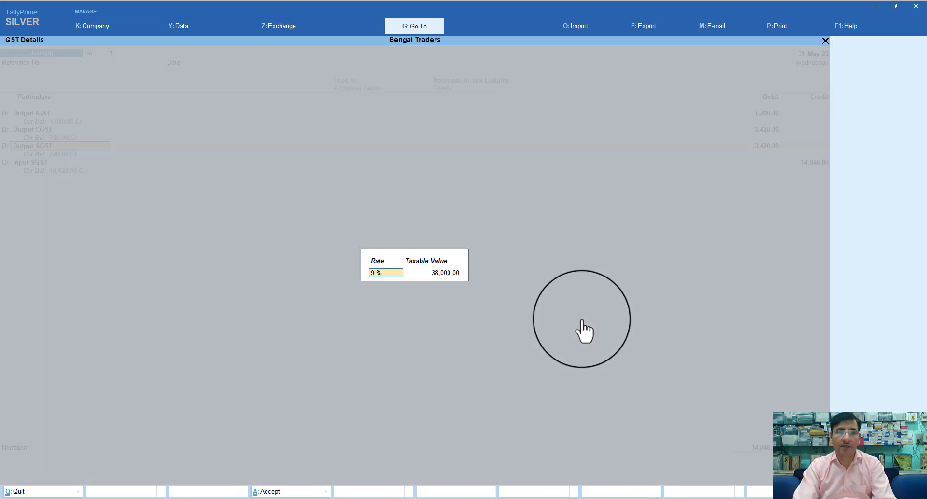
key(Return)
key(Return)
key(Return)
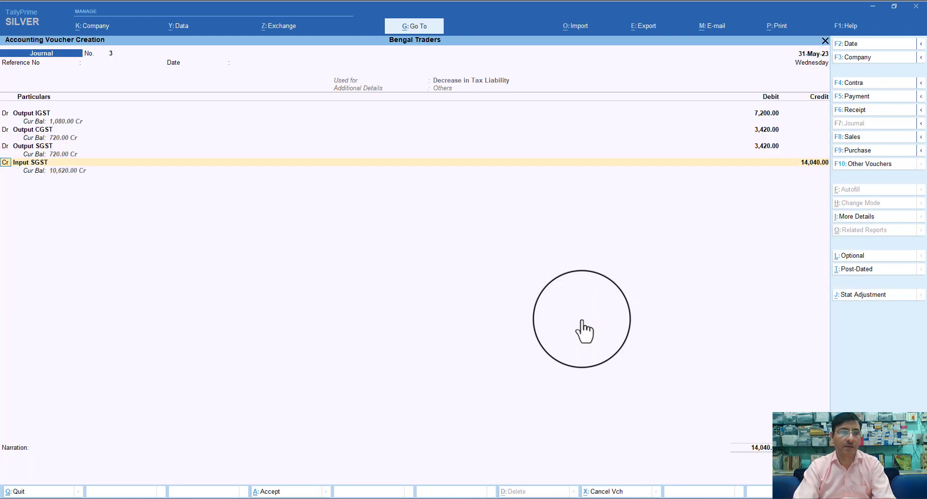
key(Return)
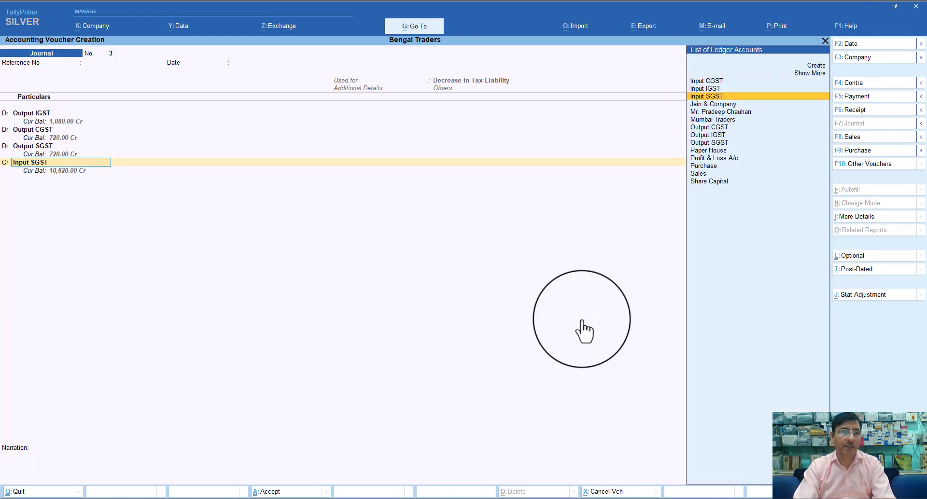
Credit Input IGST with 7,200 on the journal
key(Up)
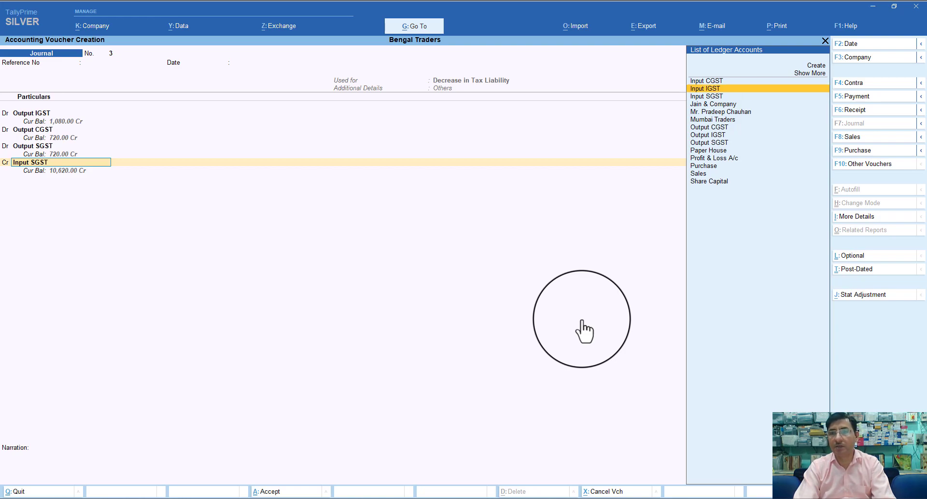
key(Return)
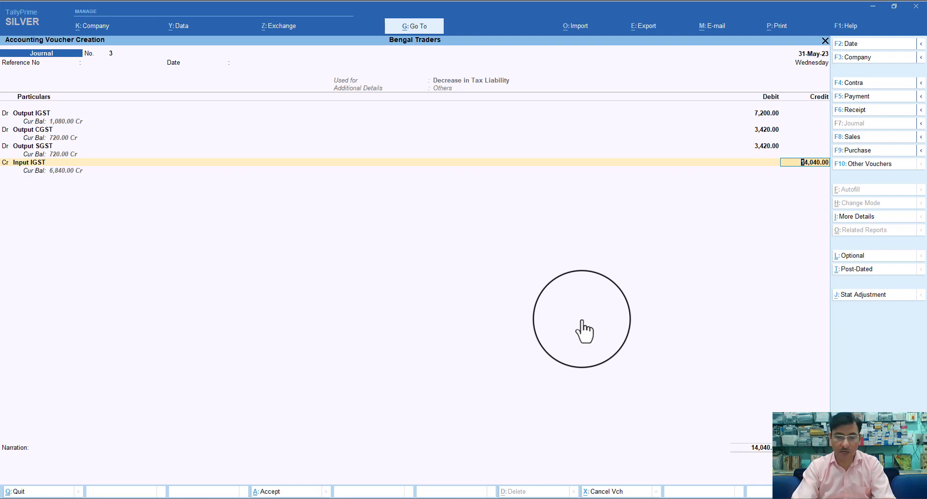
text(82)
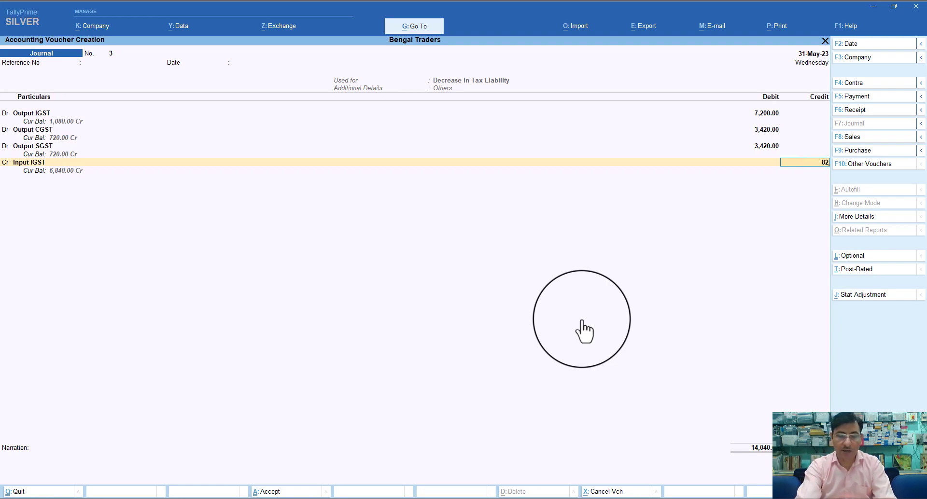
key(BackSpace)
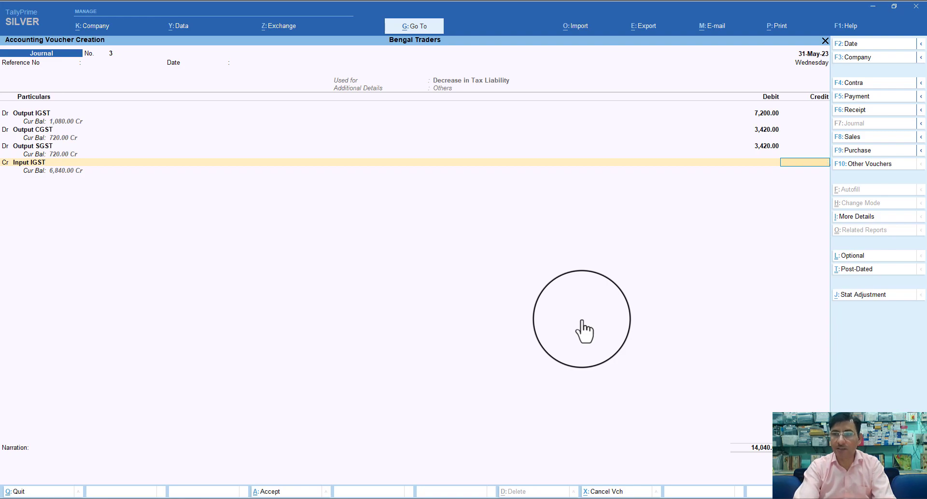
text(00)
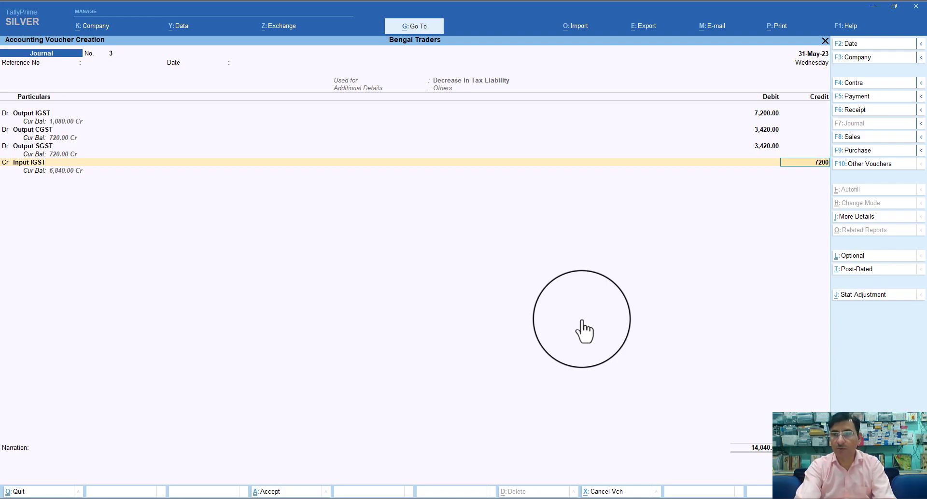
key(Return)
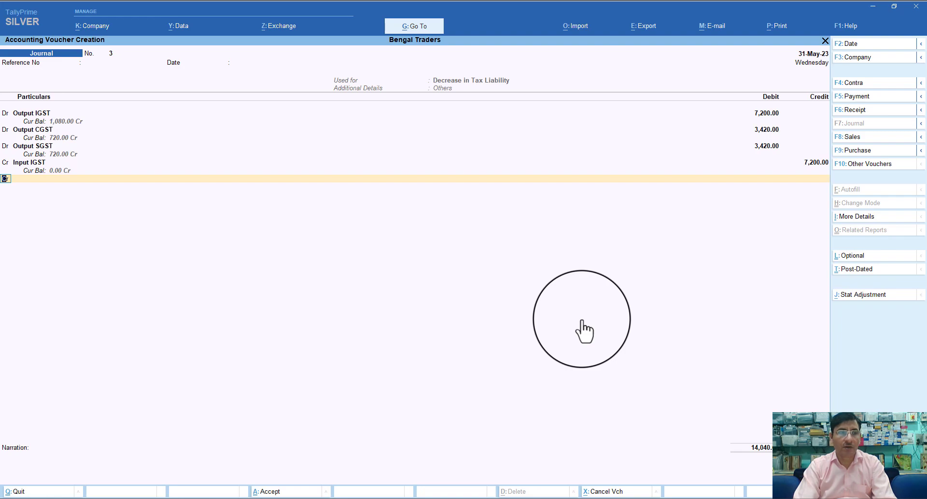
Add a 3,420 credit line and correct its ledger from Input SGST to Input CGST
key(Return)
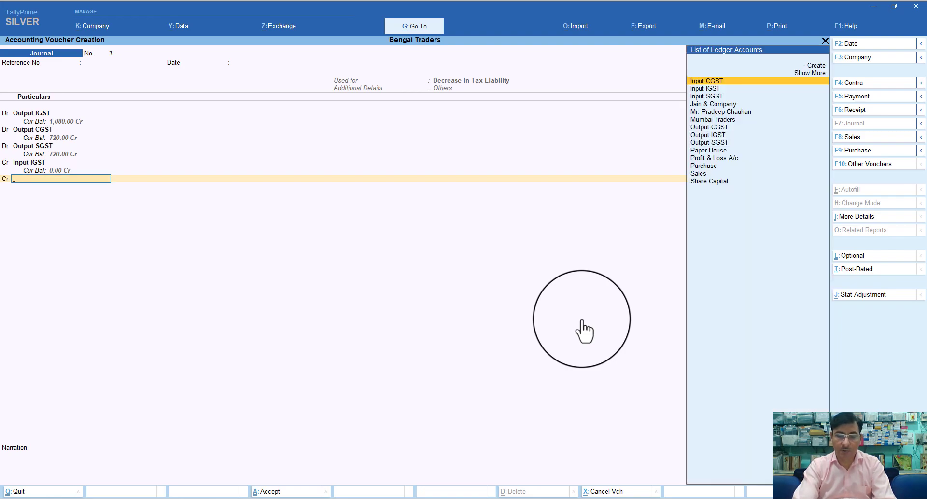
text(i)
key(Down)
key(Down)
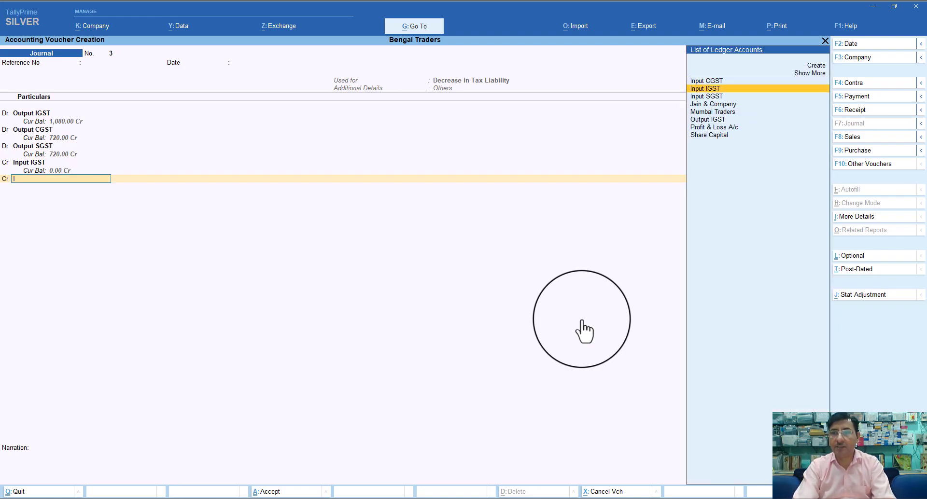
key(Return)
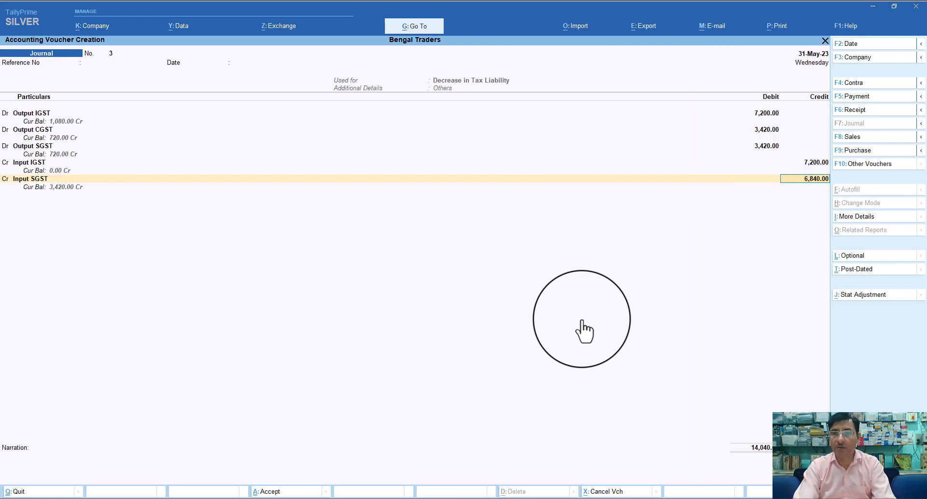
text(3)
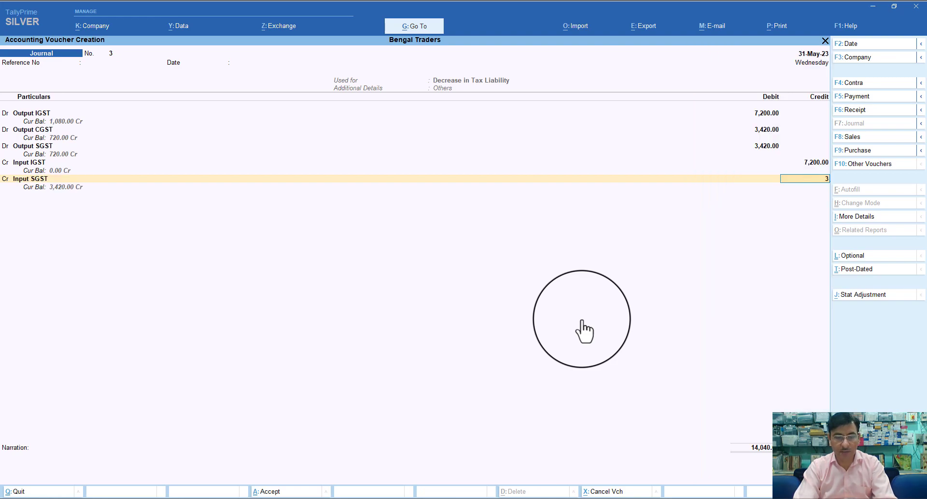
text(420)
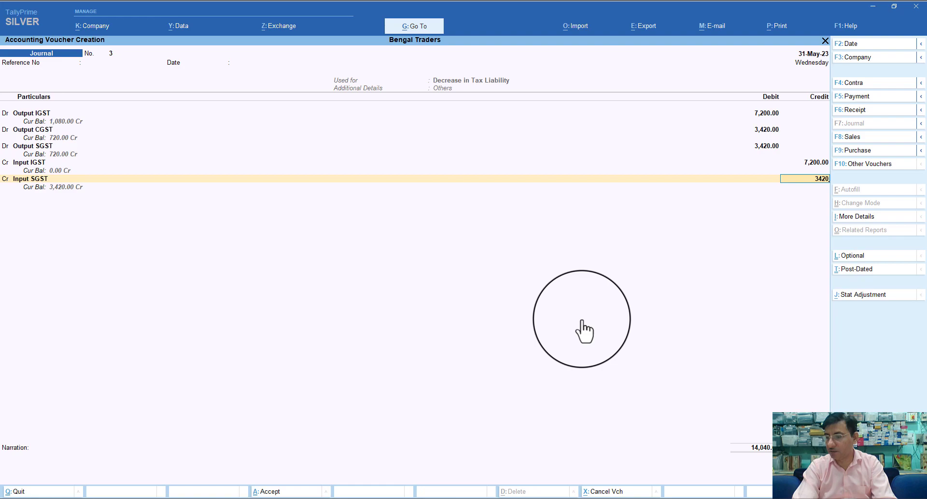
key(Return)
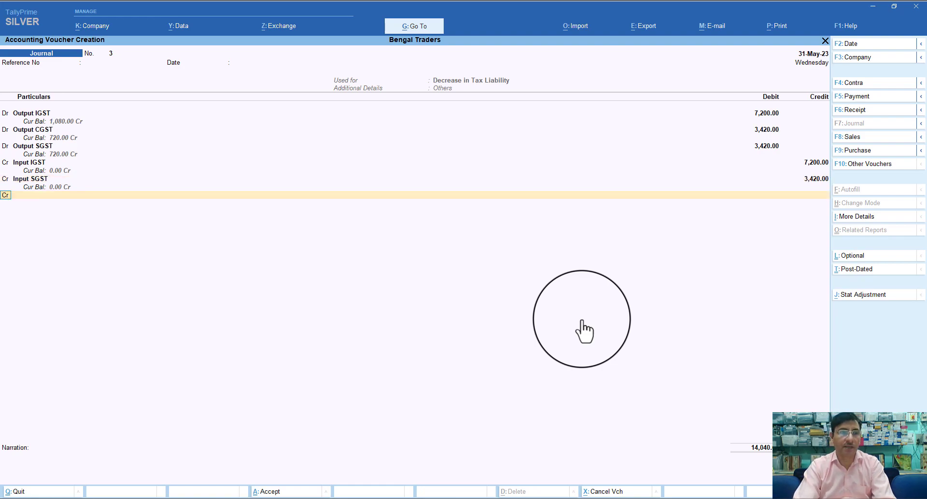
key(Return)
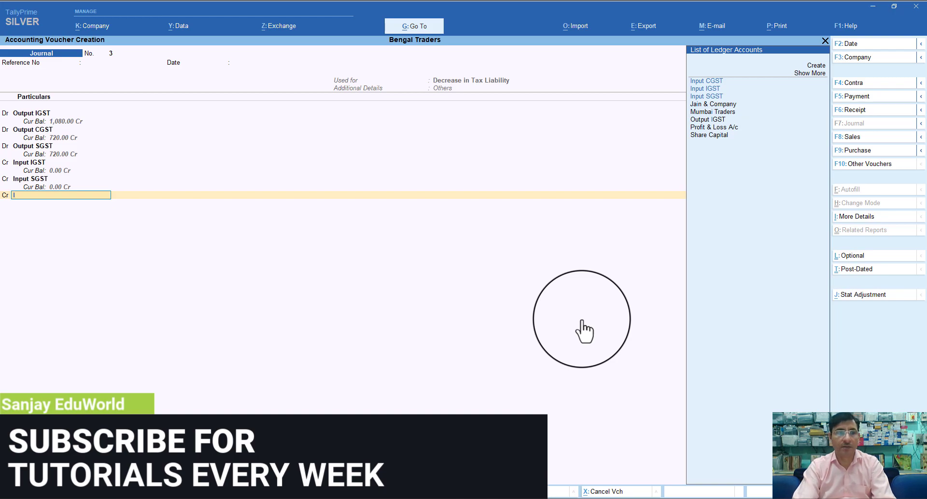
key(BackSpace)
key(BackSpace)
key(BackSpace)
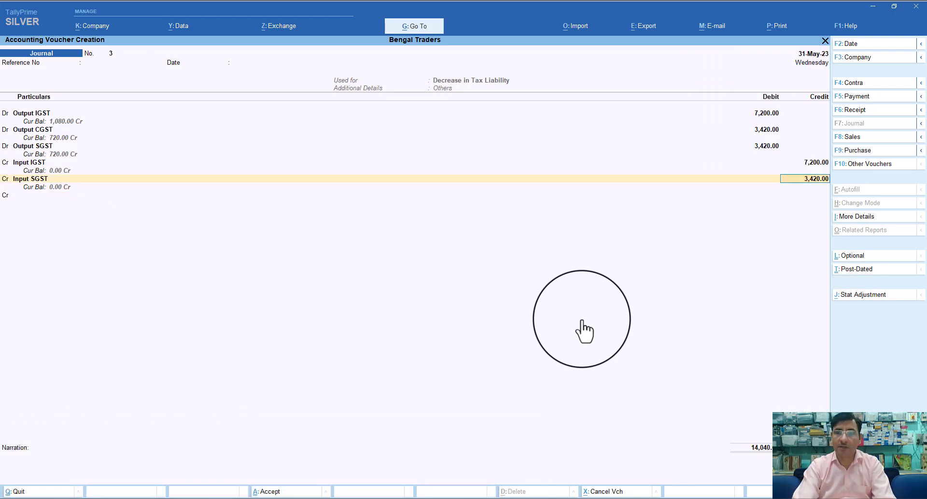
key(BackSpace)
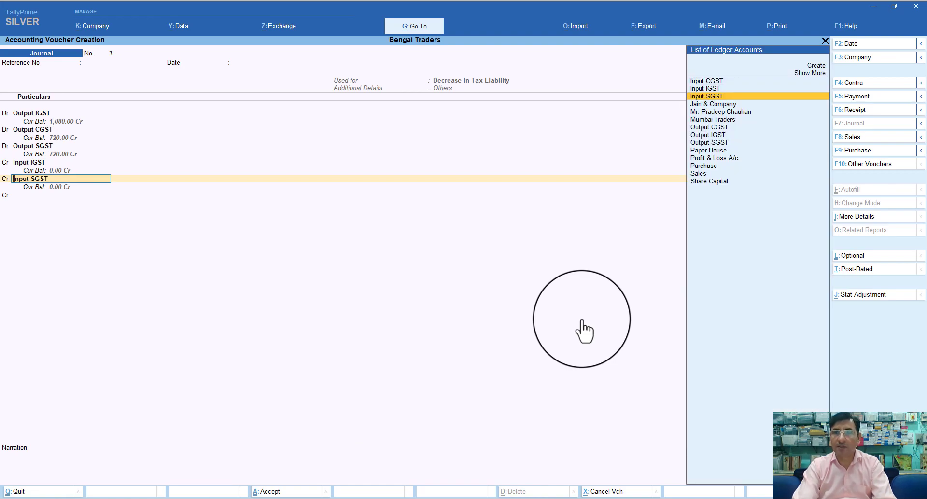
key(Up)
key(Up)
key(Return)
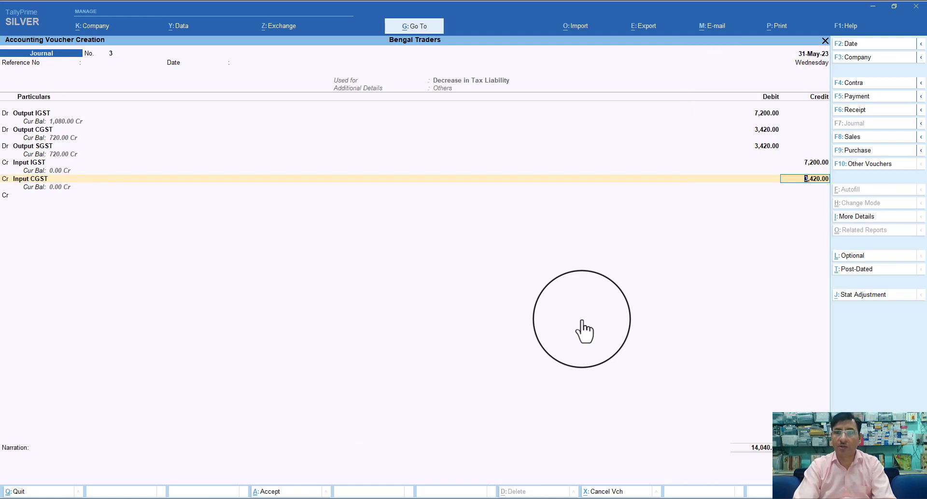
key(Return)
key(Return)
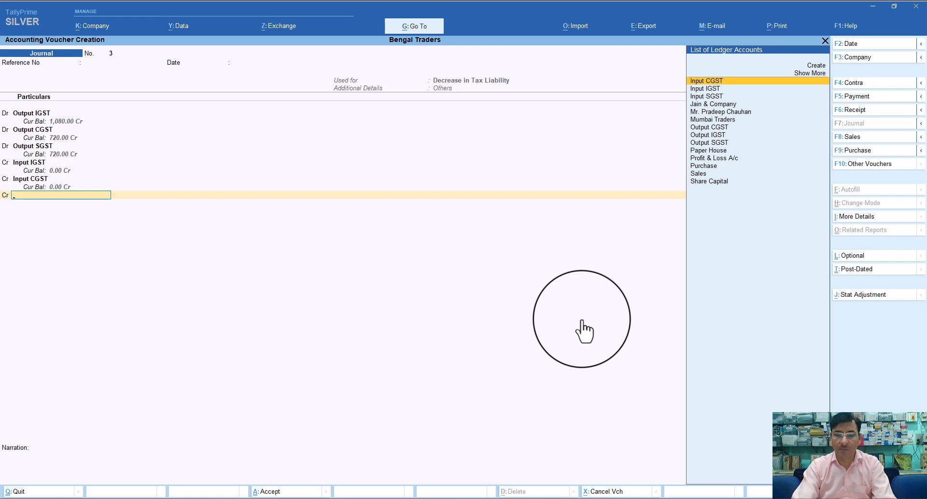
Add Input SGST as the last credit line for the remaining 3,420
text(I)
key(Down)
key(Down)
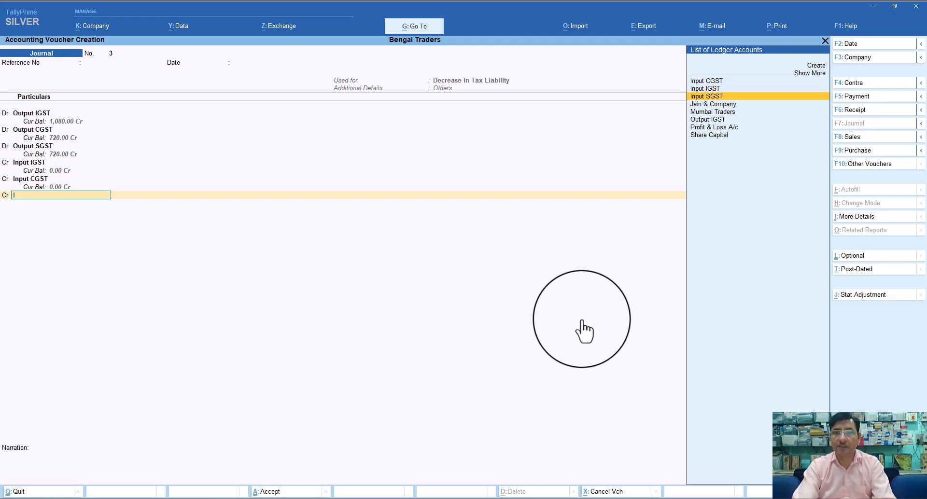
key(Return)
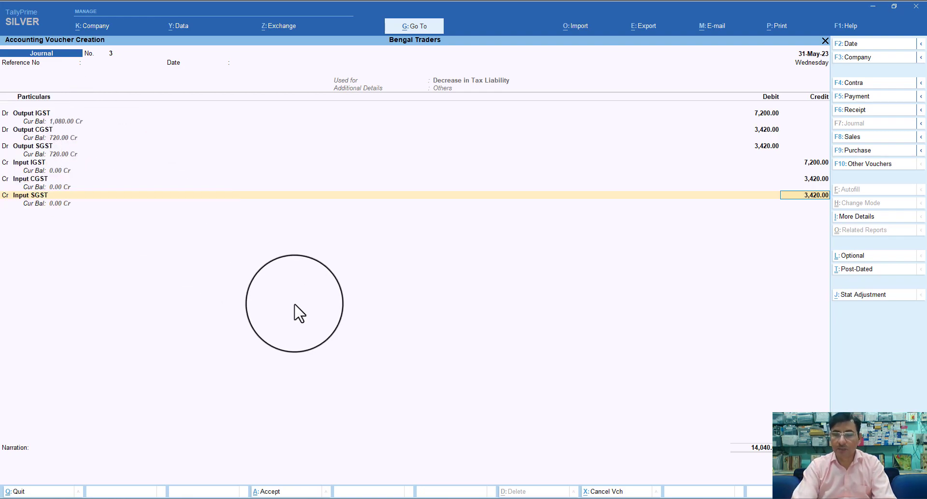
Narrate the journal 'Being decrease of Tax liability' and save the voucher
key(Return)
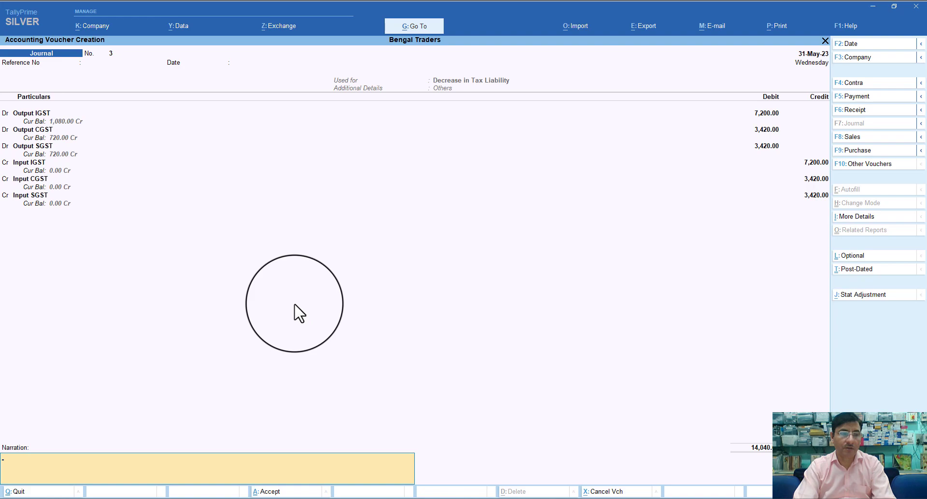
text(Bei)
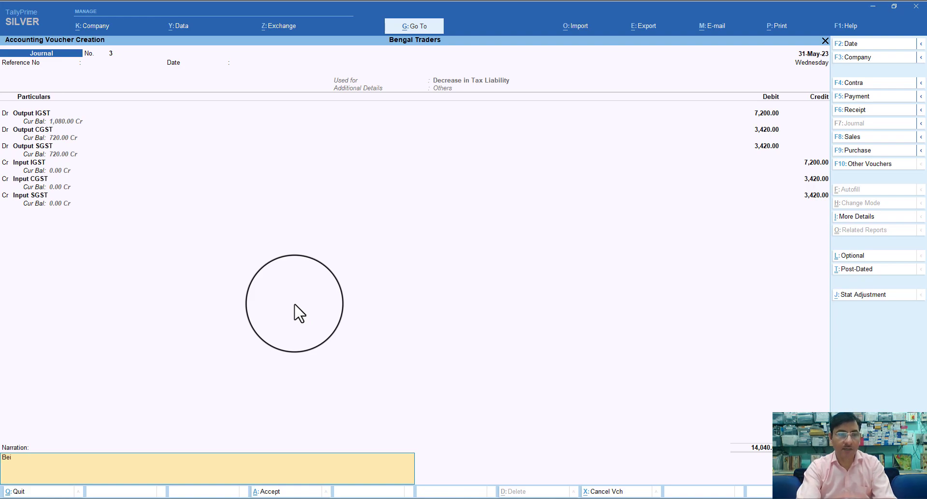
text(ng de)
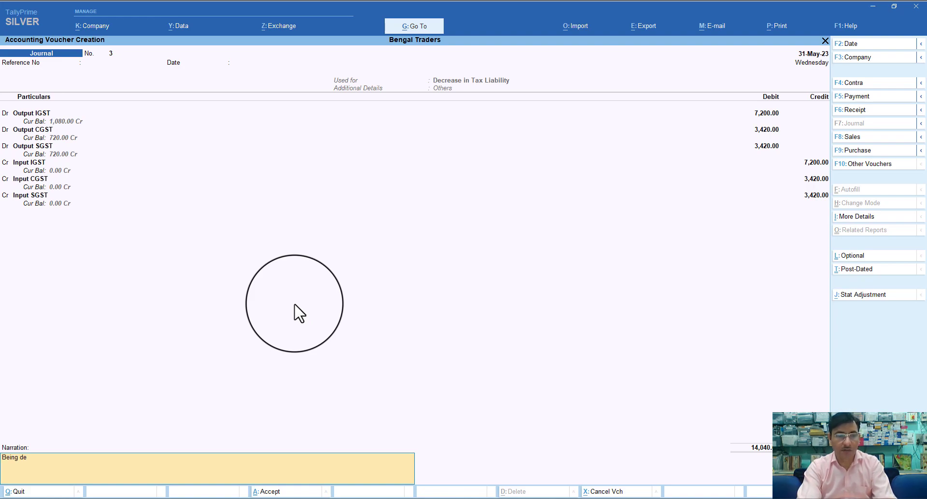
text(crease of)
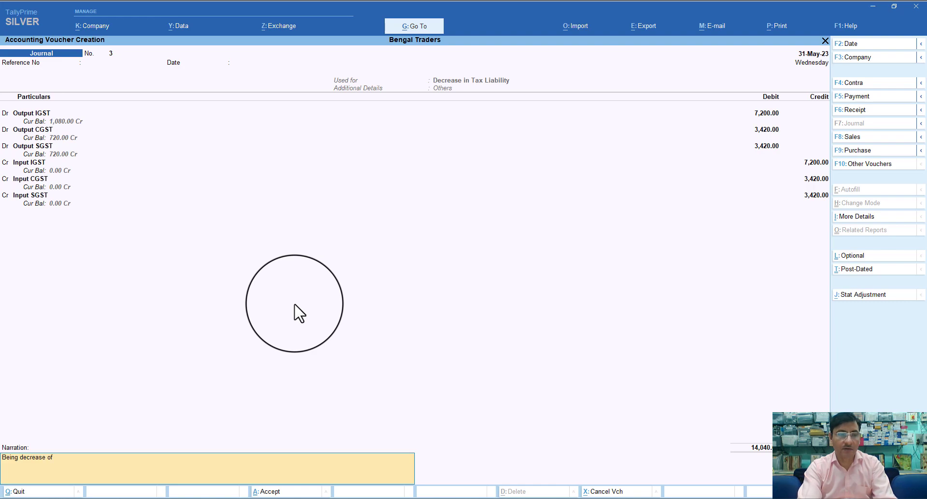
text( Tax liability)
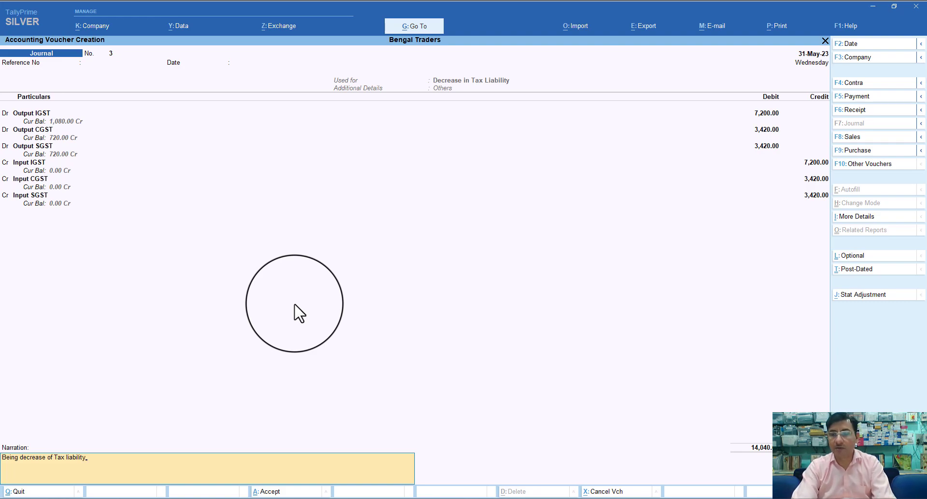
key(Return)
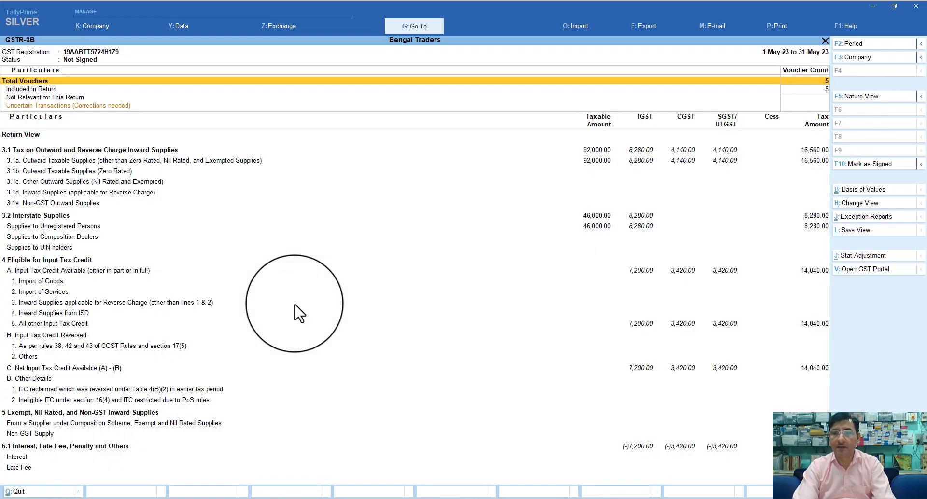
Move down GSTR-3B to the 6.1 Other Charges row showing (-)7,200, (-)3,420 and (-)3,420
key(Down)
key(Down)
key(Down)
key(Down)
key(Down)
key(Down)
key(Down)
key(Down)
key(Down)
key(Down)
key(Down)
key(Down)
key(Down)
key(Down)
key(Down)
key(Down)
key(Down)
key(Down)
key(Down)
key(Down)
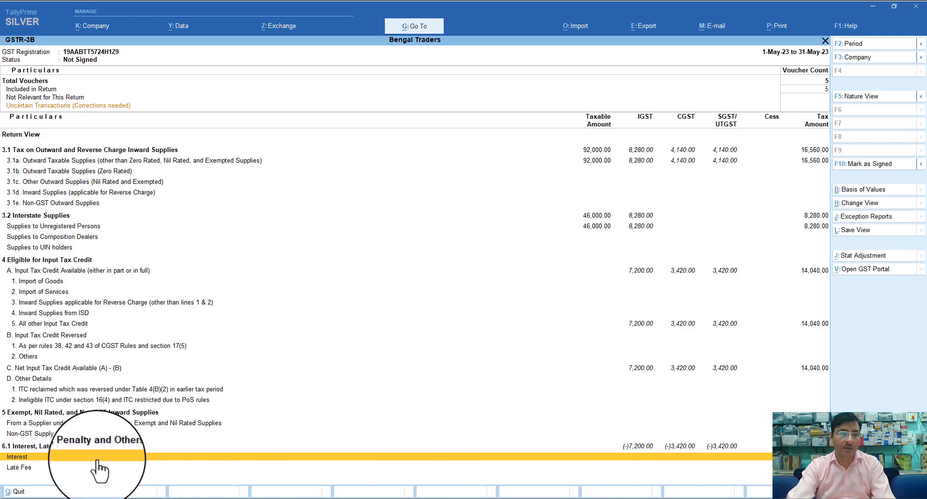
scroll(99, 459, down, 3)
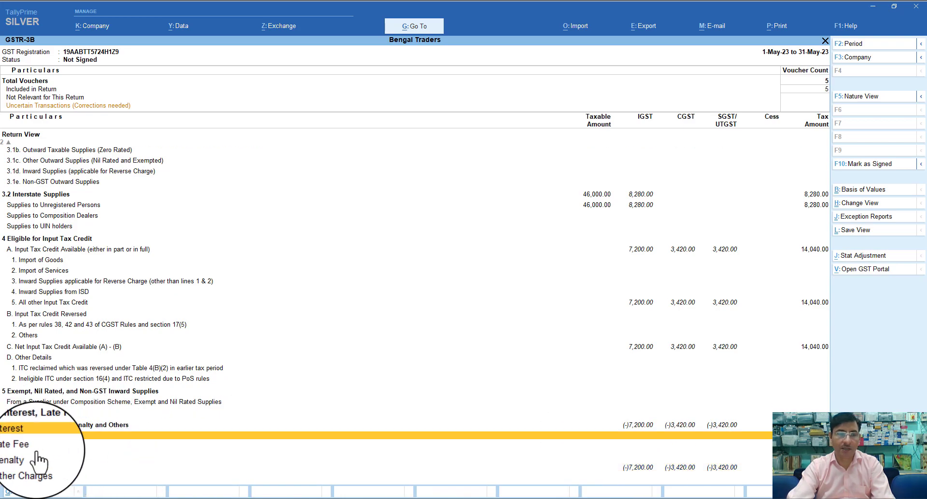
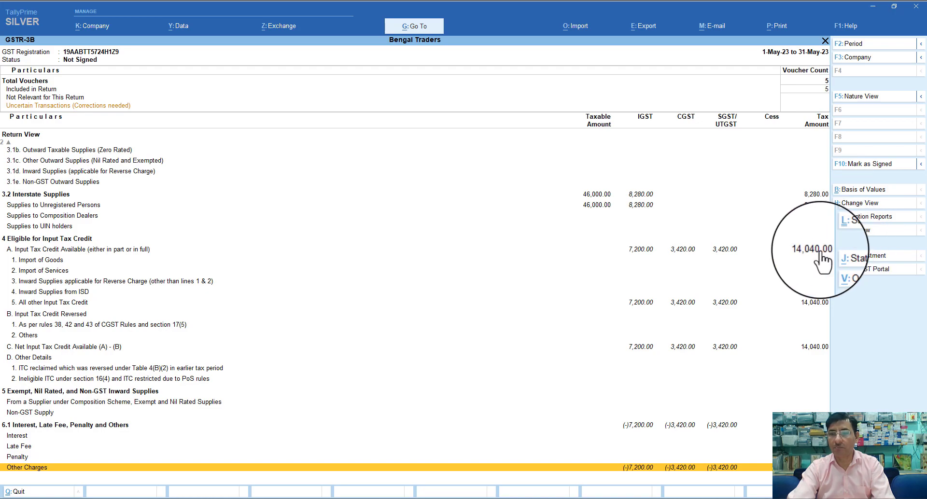
Close the GSTR-3B report and back out to the Gateway of Tally
key(Escape)
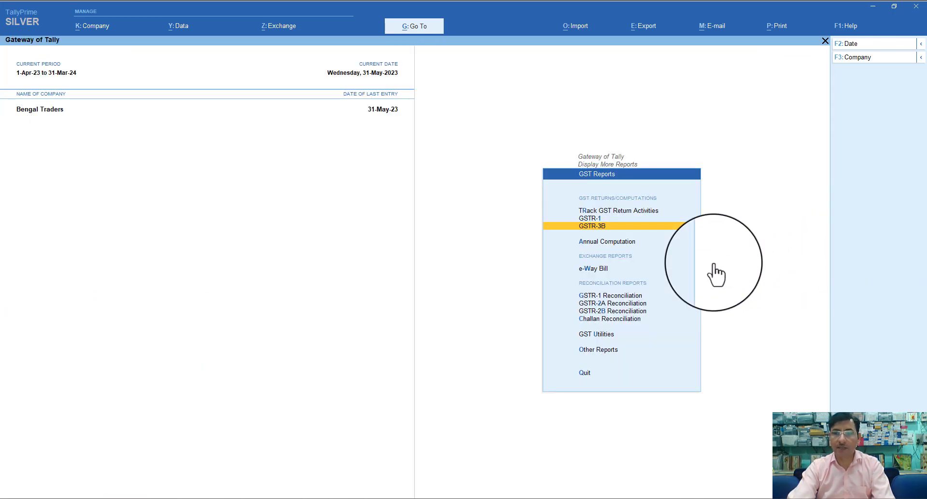
key(Escape)
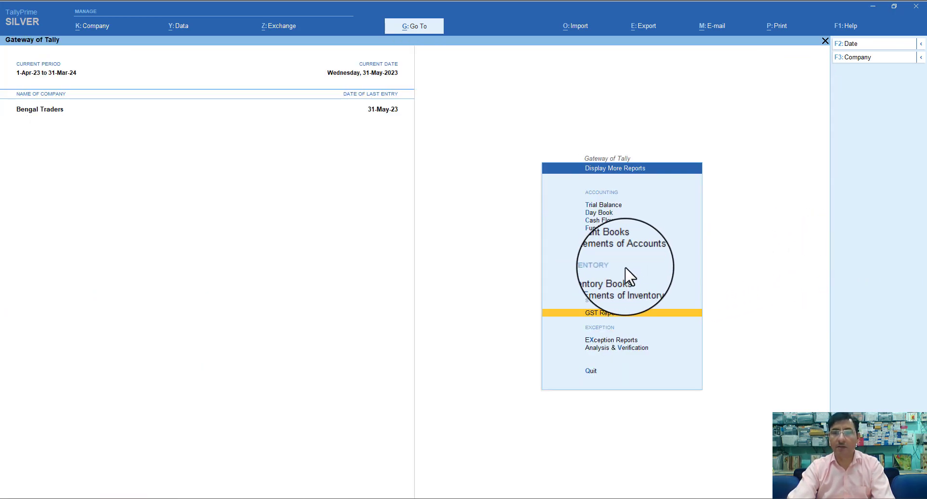
key(Escape)
Start Payment voucher No. 3 debiting Input CGST, then call up Autofill
key(v)
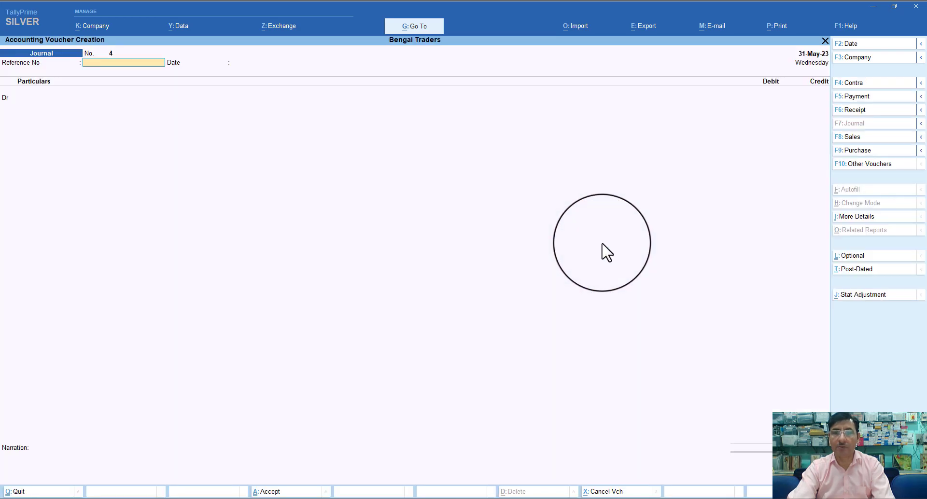
key(F5)
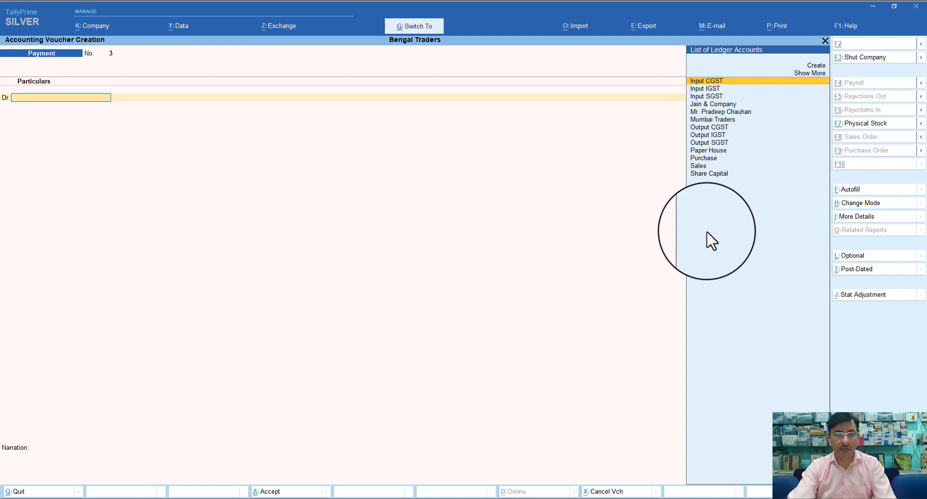
key(Return)
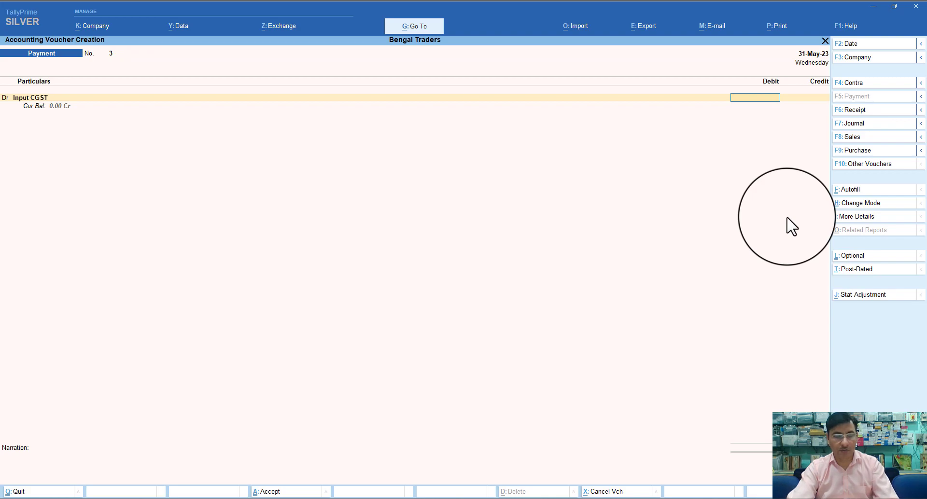
key(ctrl+f)
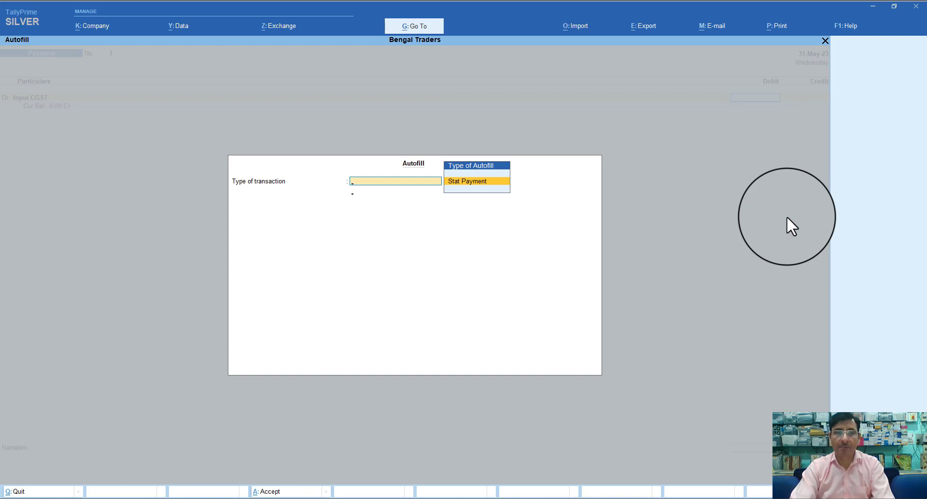
Autofill as GST Stat Payment, Tax (Other than Reverse Charge), for 1-May-23 to 31-May-23
key(Return)
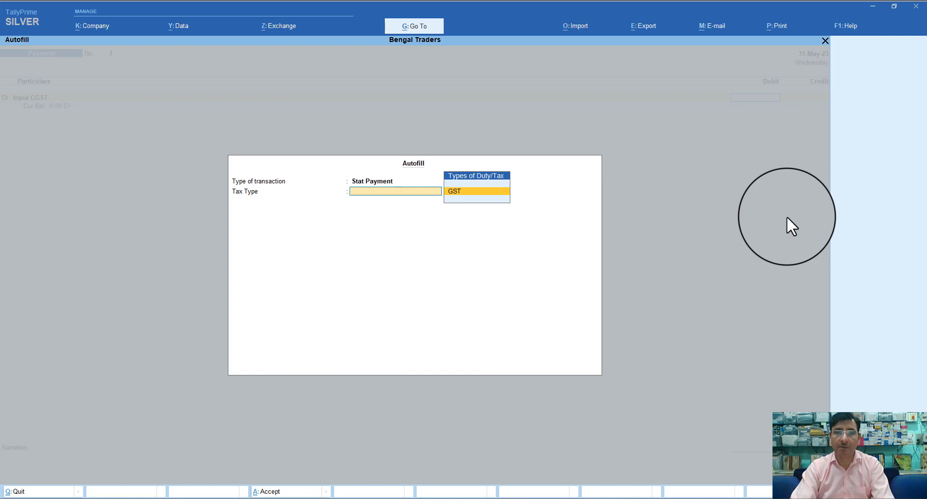
key(Return)
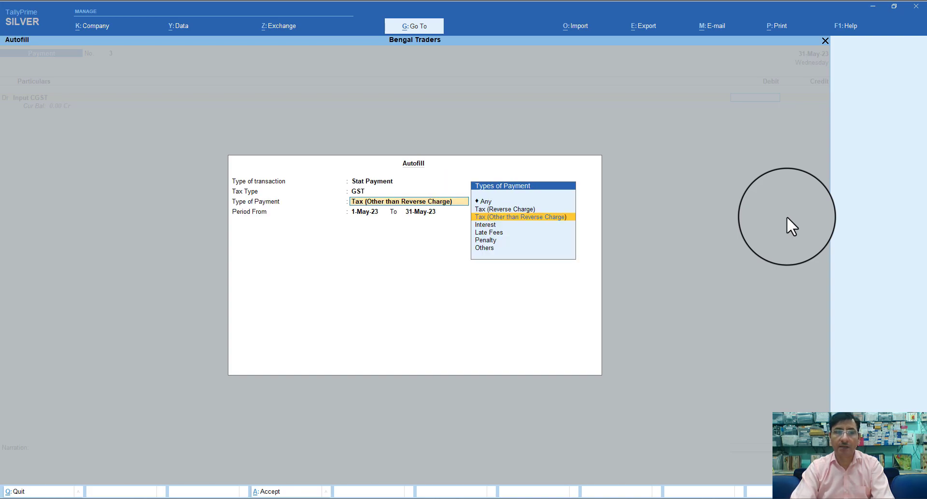
key(Down)
key(Down)
key(Down)
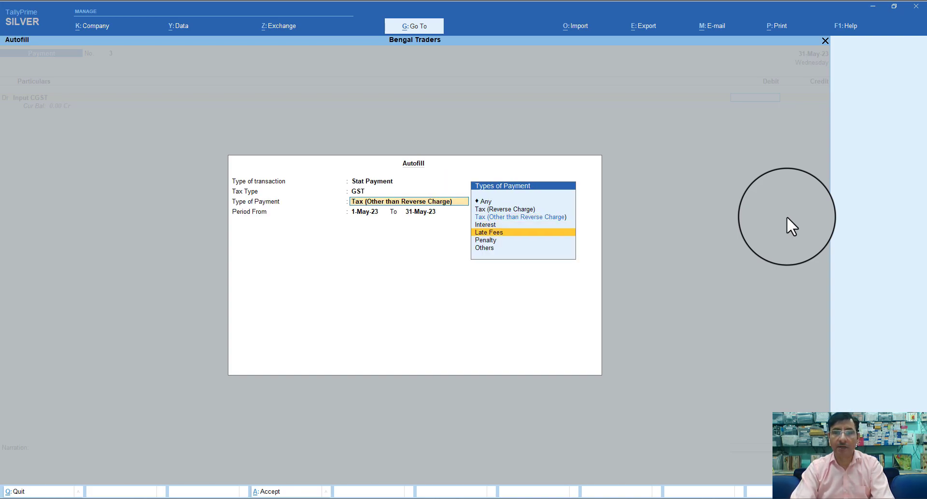
key(Down)
key(Up)
key(Up)
key(Up)
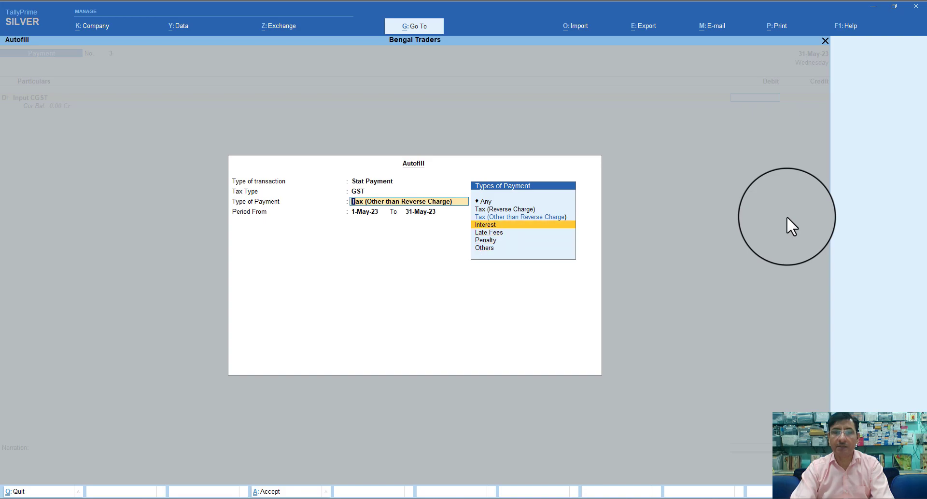
key(Up)
key(Up)
key(Down)
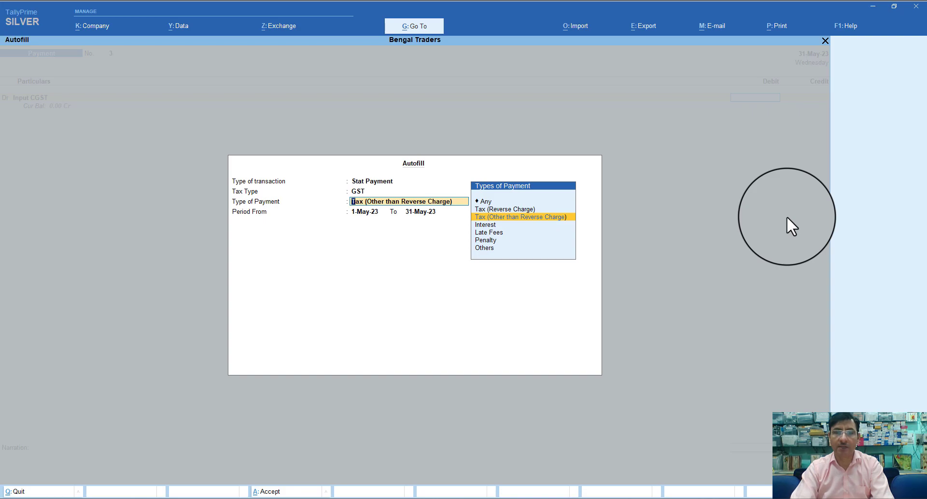
key(Return)
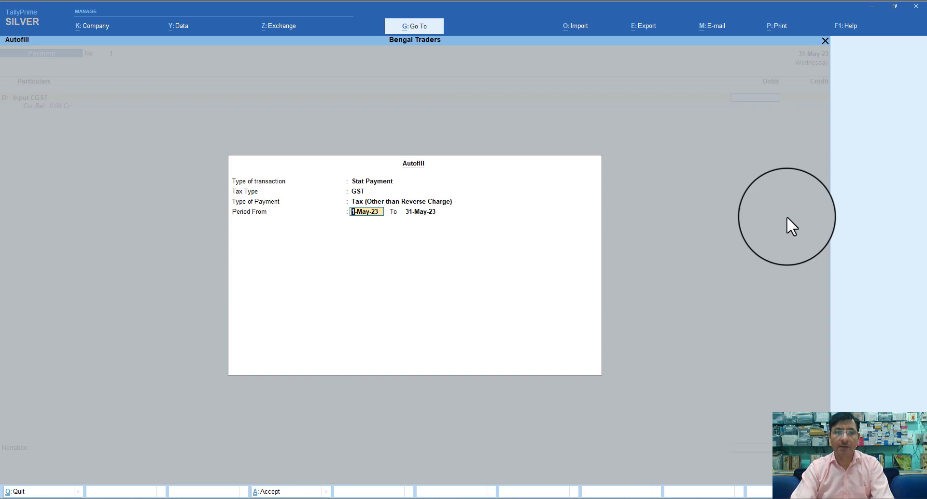
key(Return)
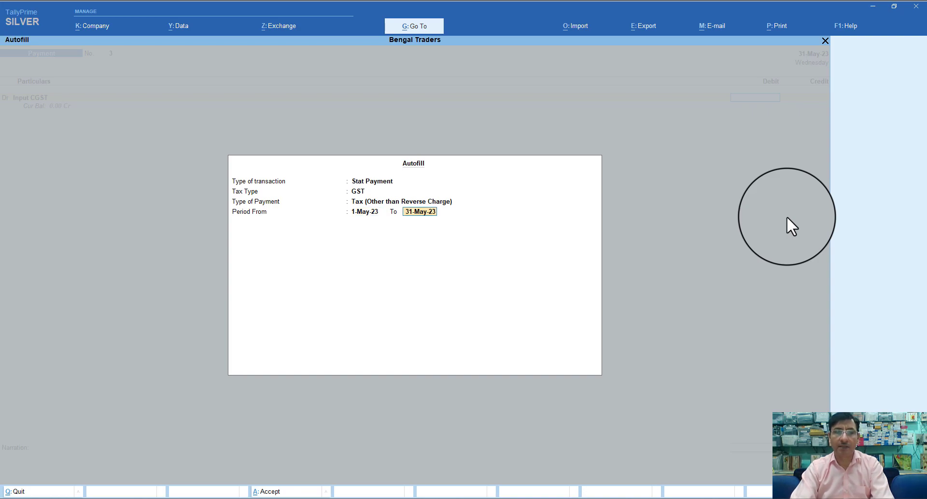
key(Return)
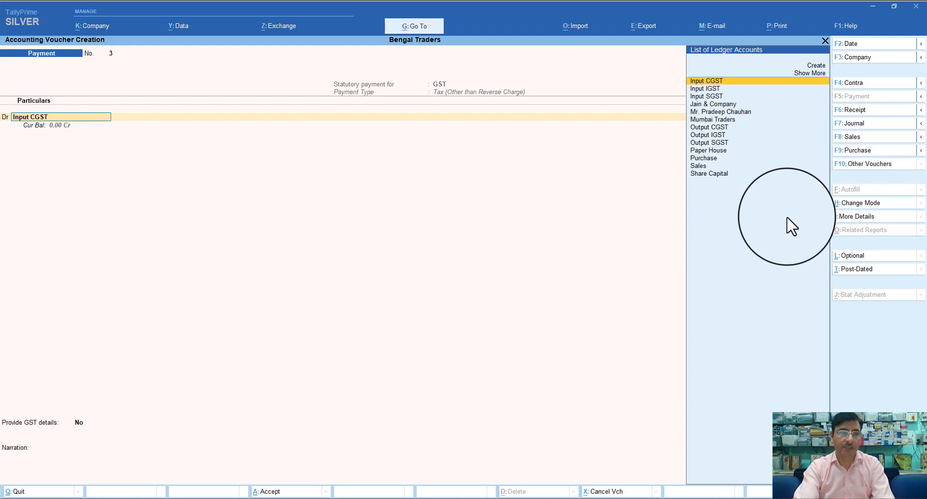
Debit Output IGST 1,080 and Output CGST 720
text(O)
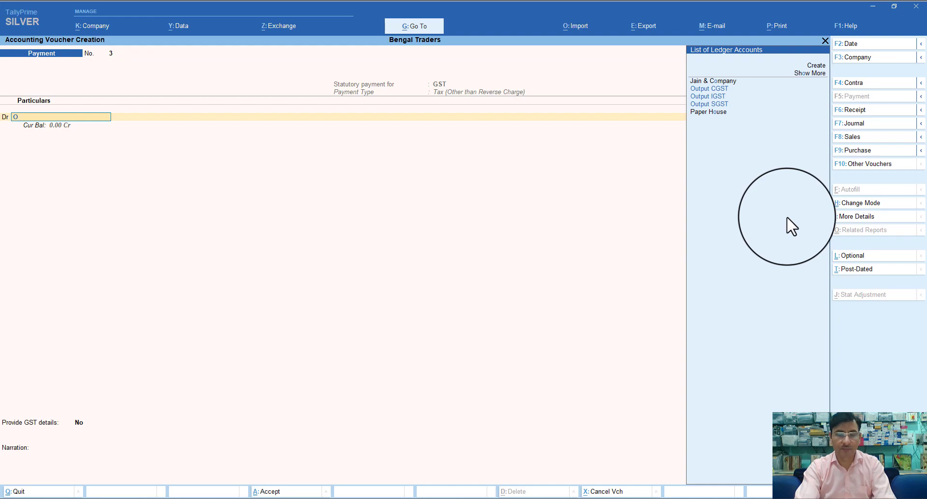
text(ut)
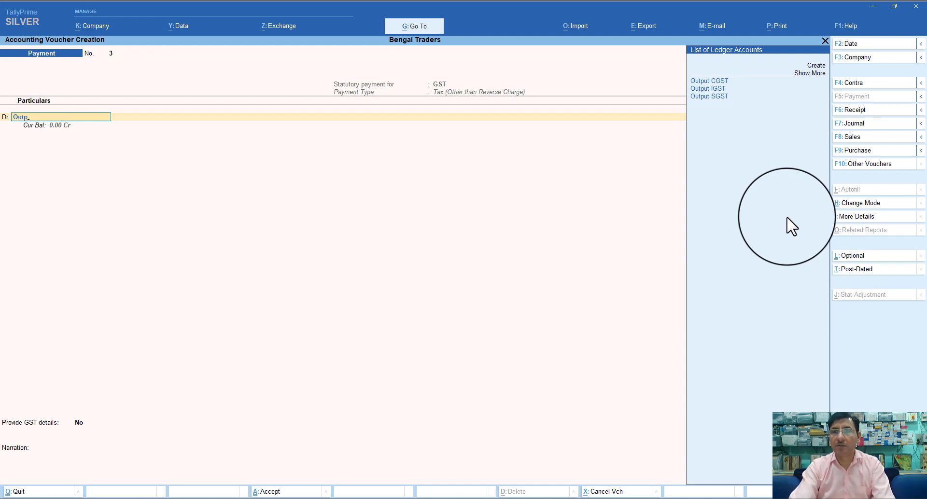
text(p)
key(Down)
key(Down)
key(Return)
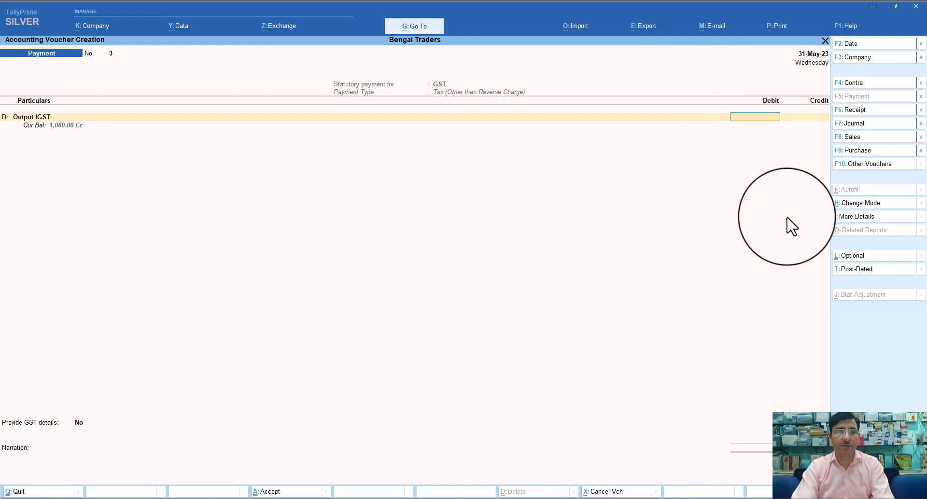
text(1080)
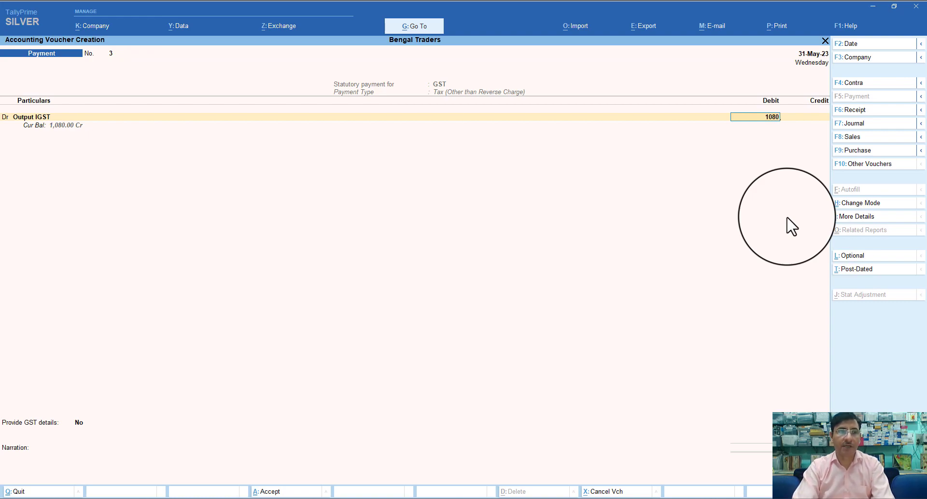
key(Return)
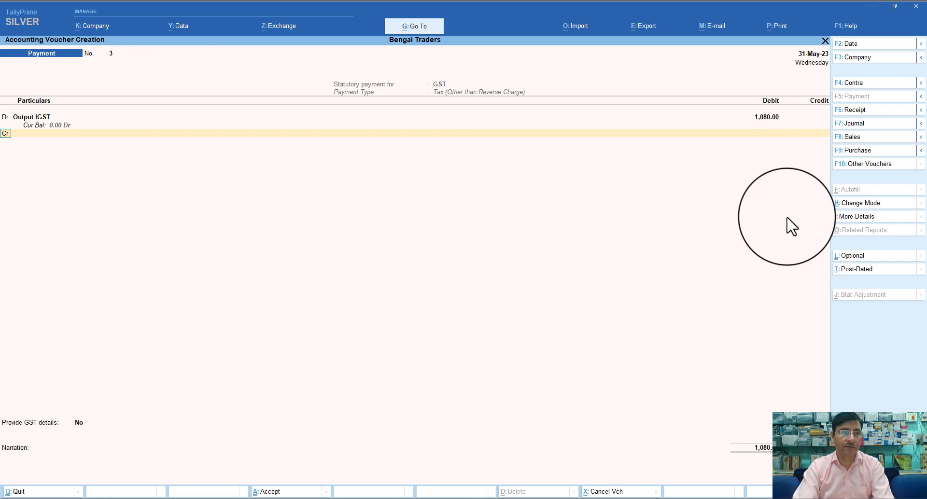
text(d)
key(Return)
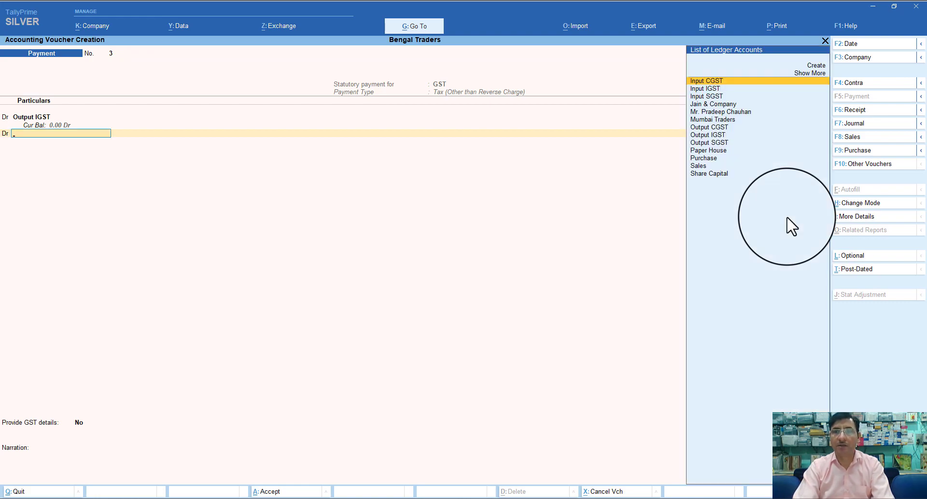
key(Down)
key(Down)
key(Down)
key(Down)
key(Down)
key(Down)
key(Down)
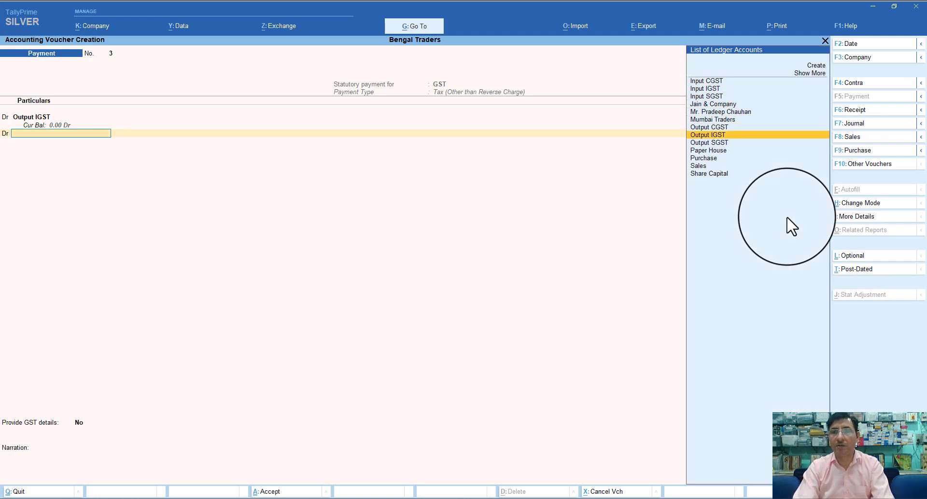
key(Up)
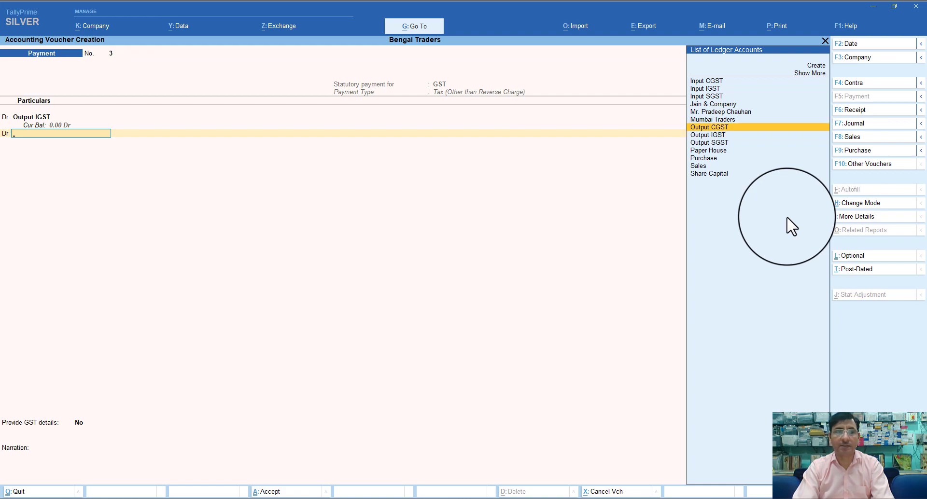
key(Return)
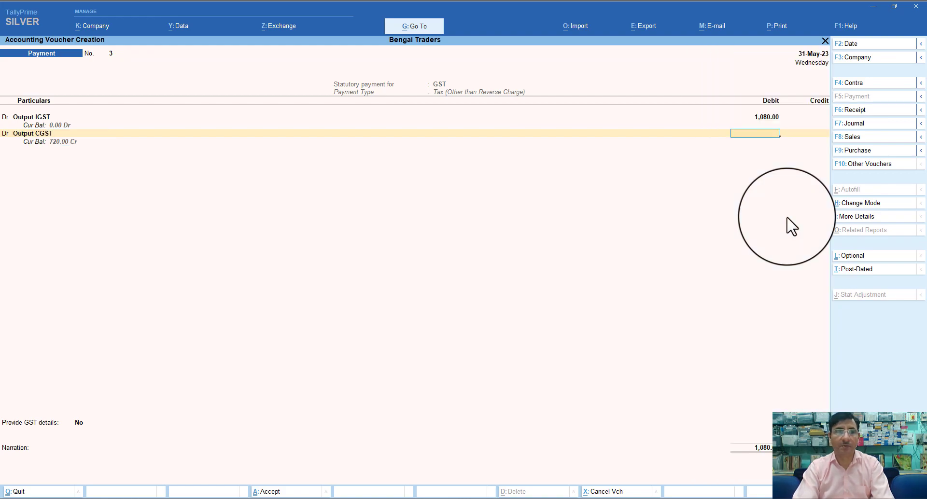
text(720)
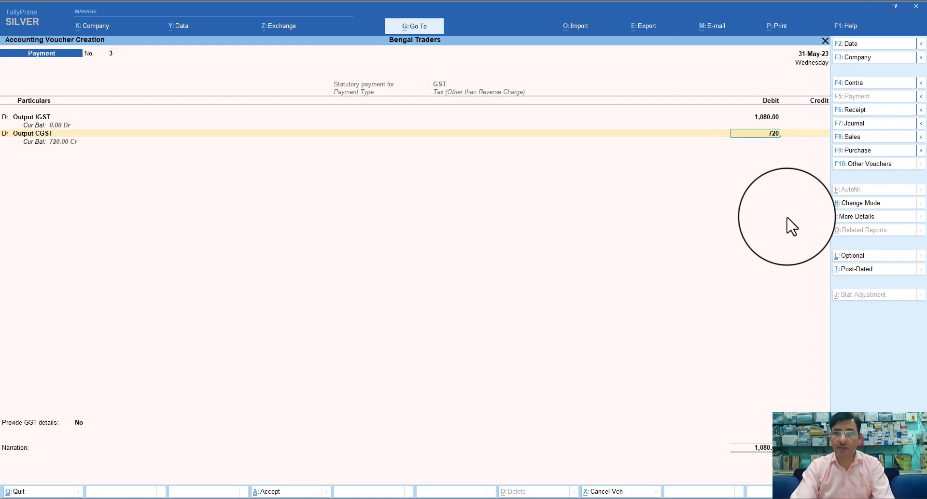
key(Return)
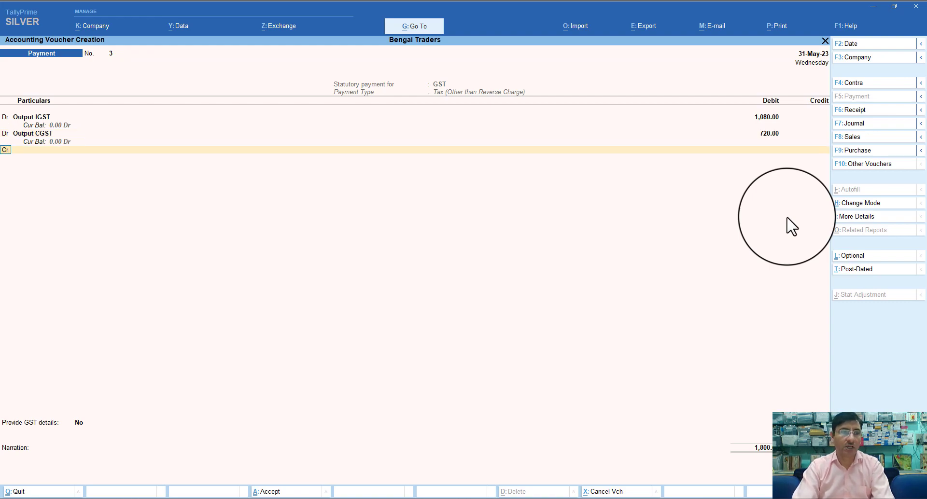
Add a debit line for Output SGST of 720
key(d)
key(Return)
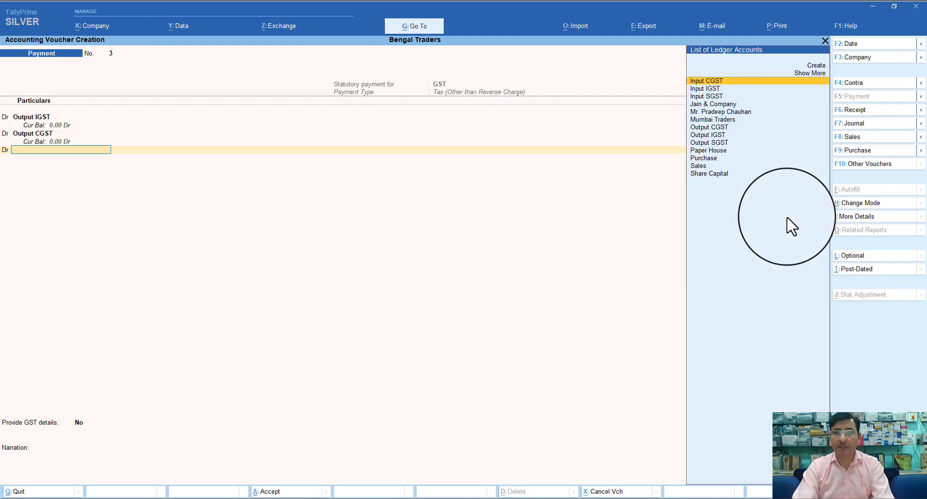
key(Down)
key(Down)
key(Down)
key(Down)
key(Down)
key(Down)
key(Down)
key(Down)
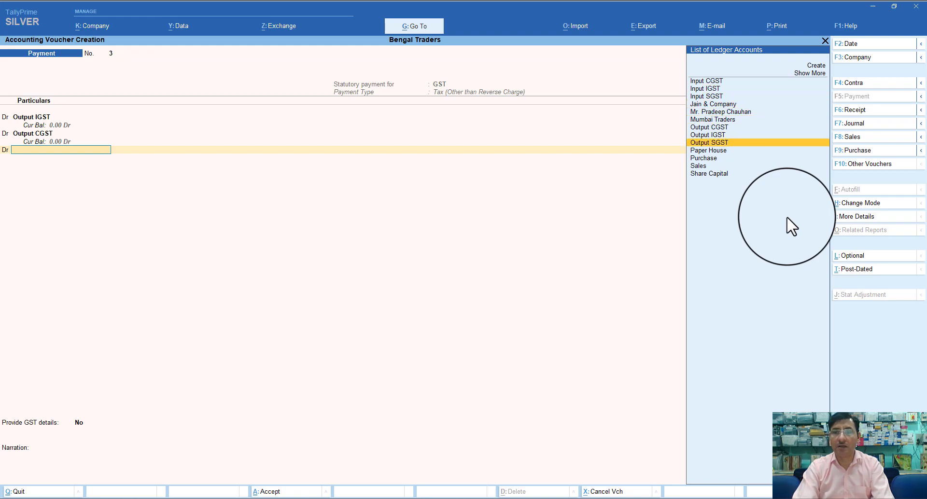
key(Return)
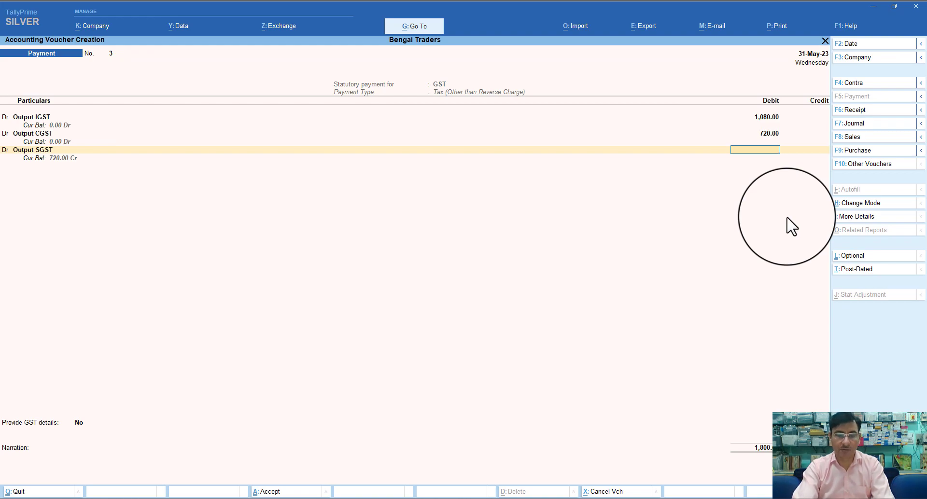
text(720)
key(Return)
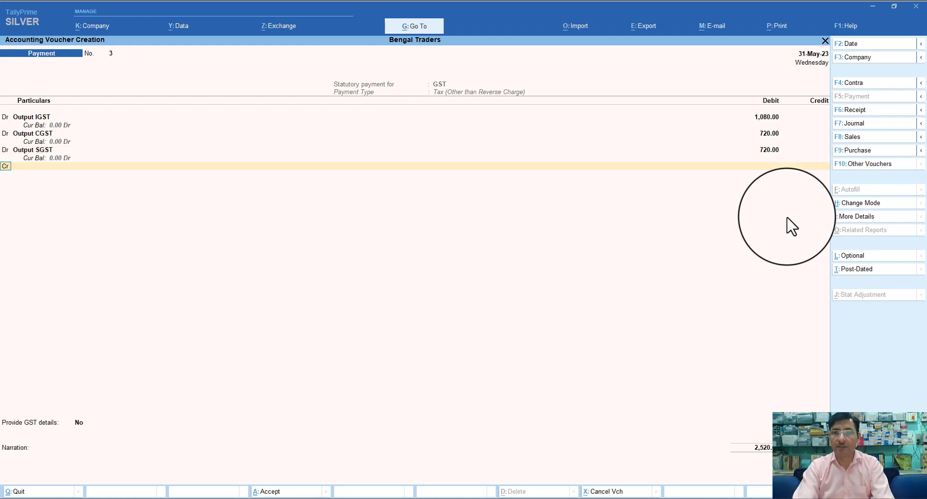
Credit ICICI Bank with the 2,520.00 total
key(Return)
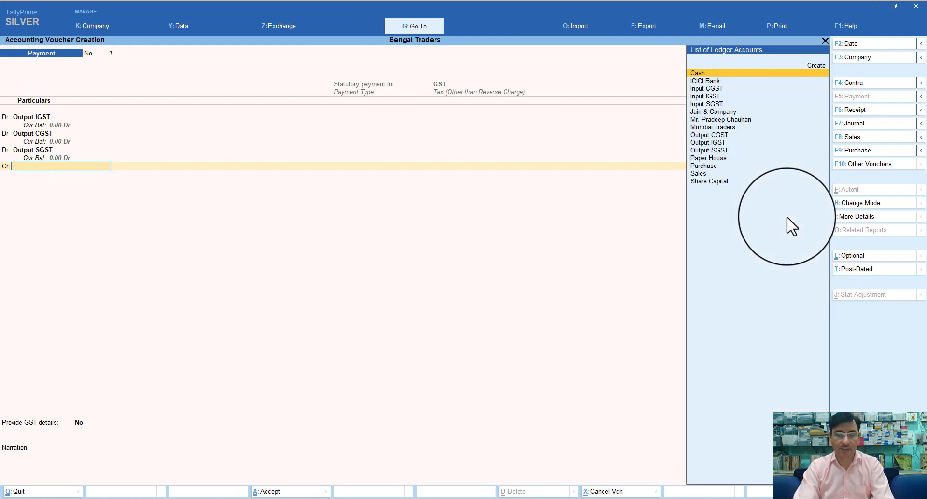
text(I)
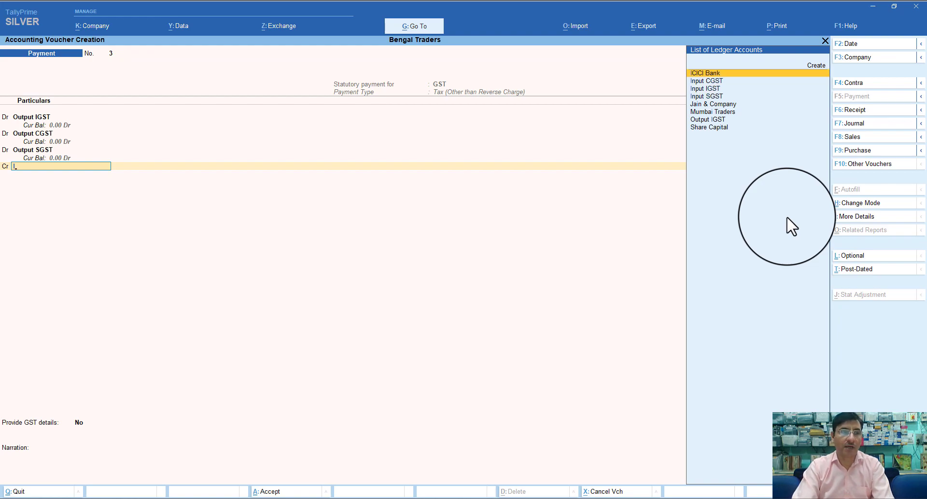
key(Return)
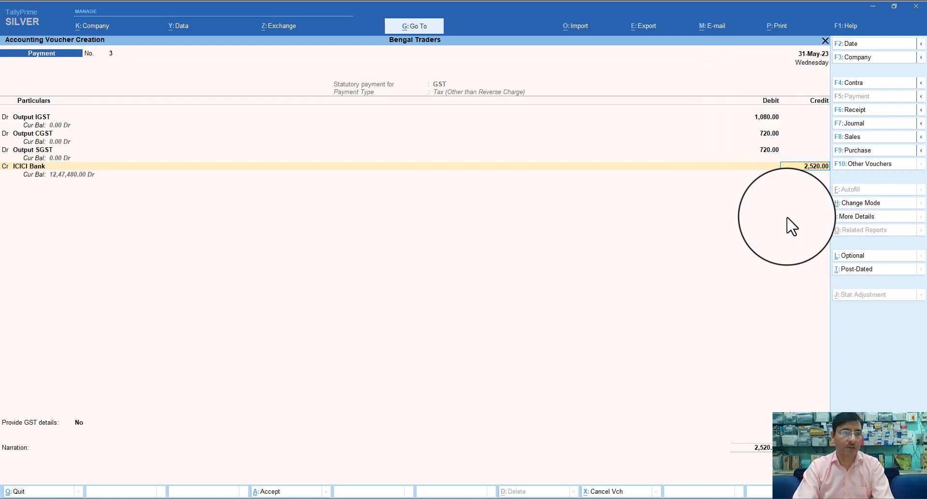
key(Return)
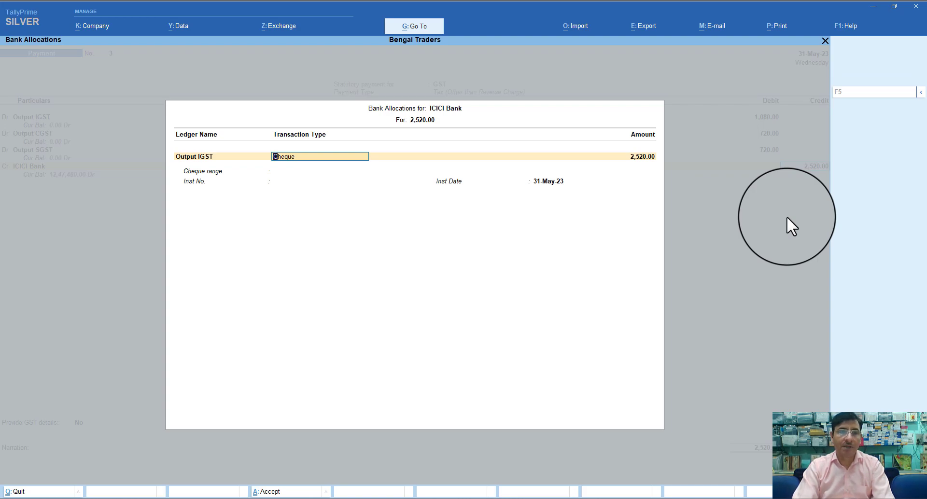
Record the ICICI Bank allocation as cheque no. 456789 dated 31-May-23
key(Return)
key(Return)
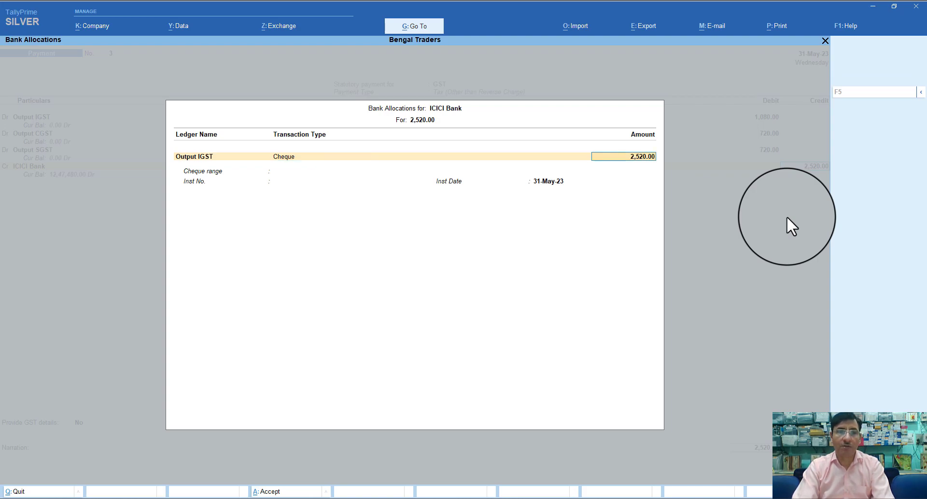
text(456789)
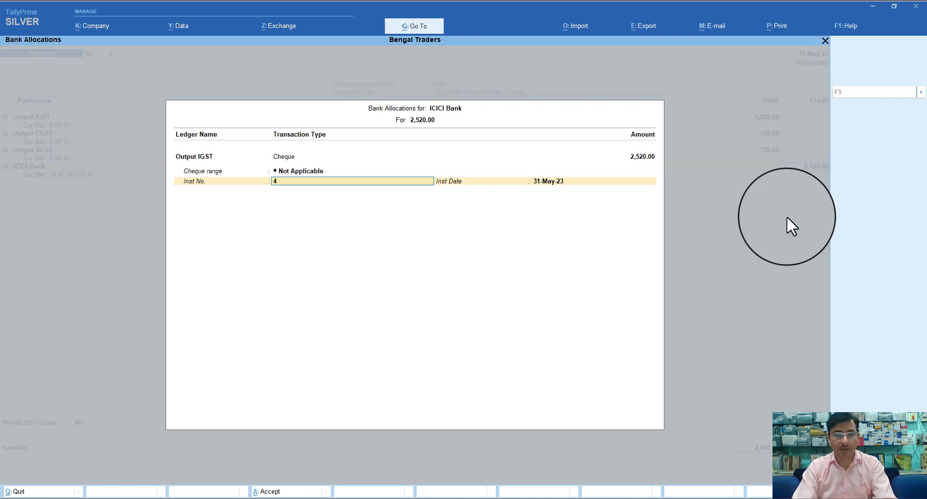
key(Return)
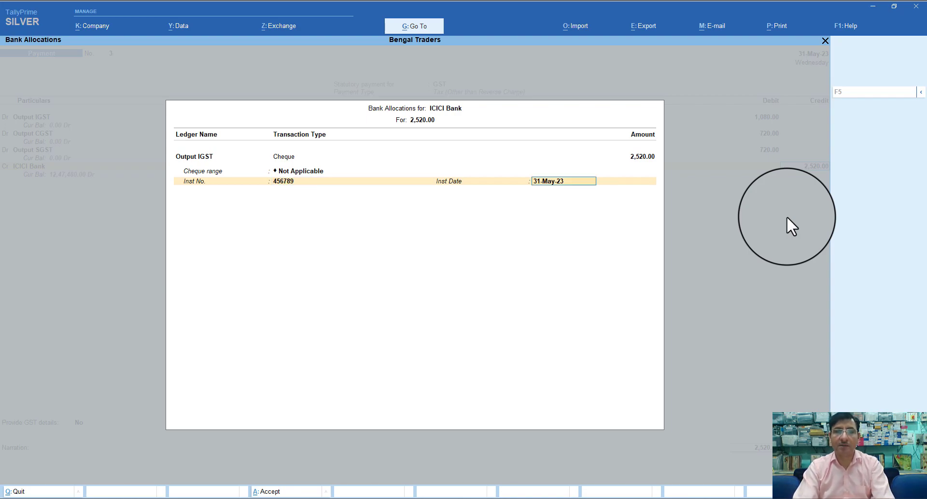
key(Return)
Provide GST bank details: mode Cheque (over the counter), bank Icici Bank
key(y)
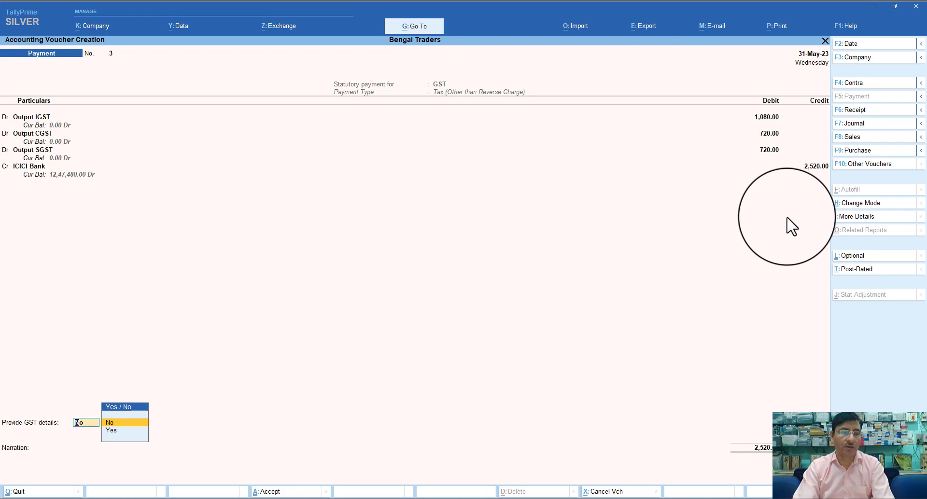
key(Return)
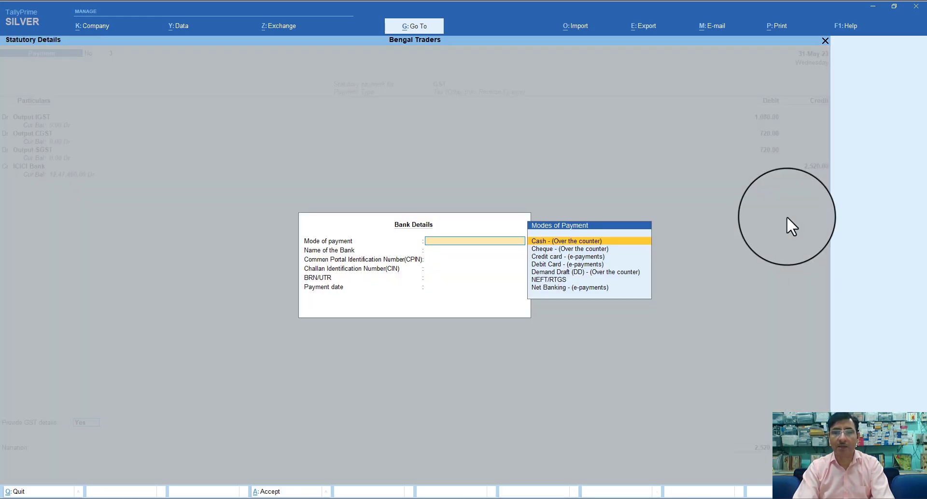
key(Down)
key(Down)
key(Down)
key(Down)
key(Down)
key(Down)
key(Up)
key(Up)
key(Up)
key(Up)
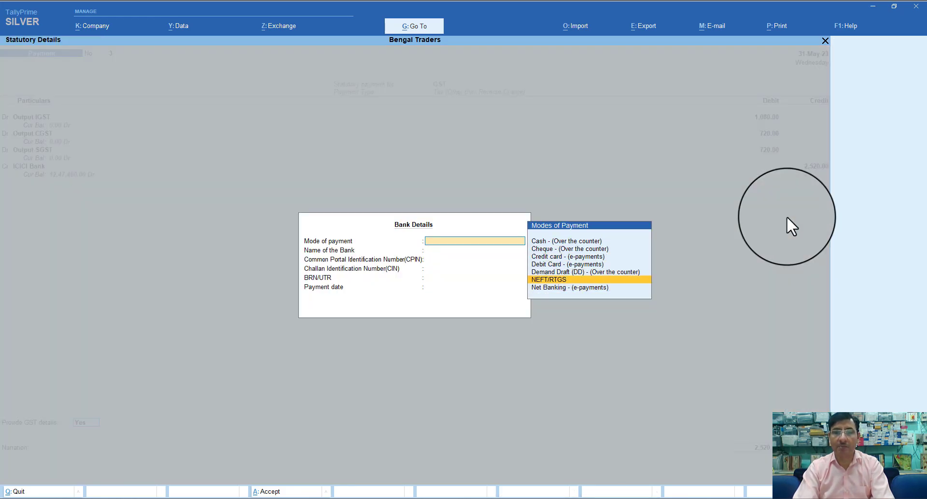
key(Up)
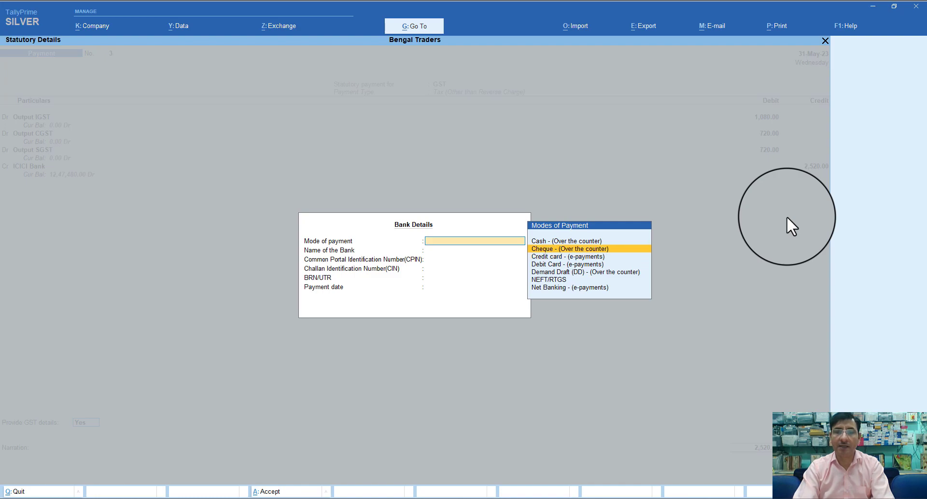
key(Return)
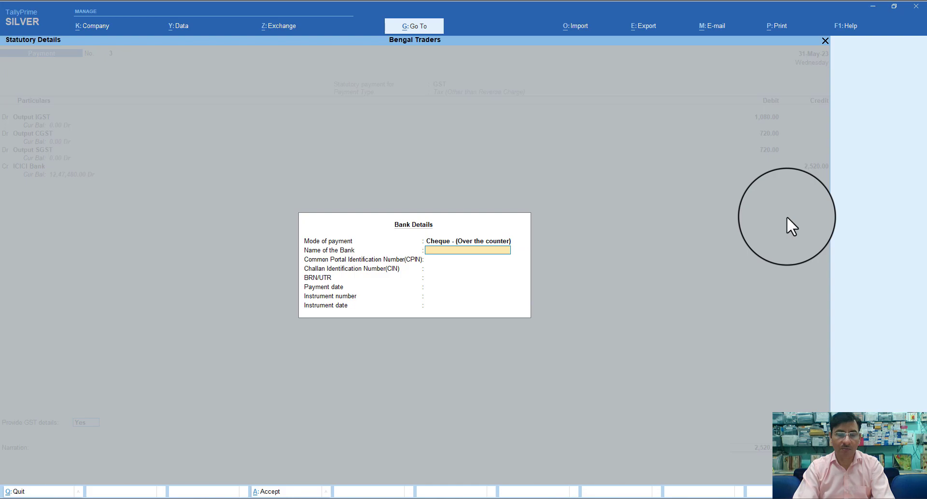
text(Icici)
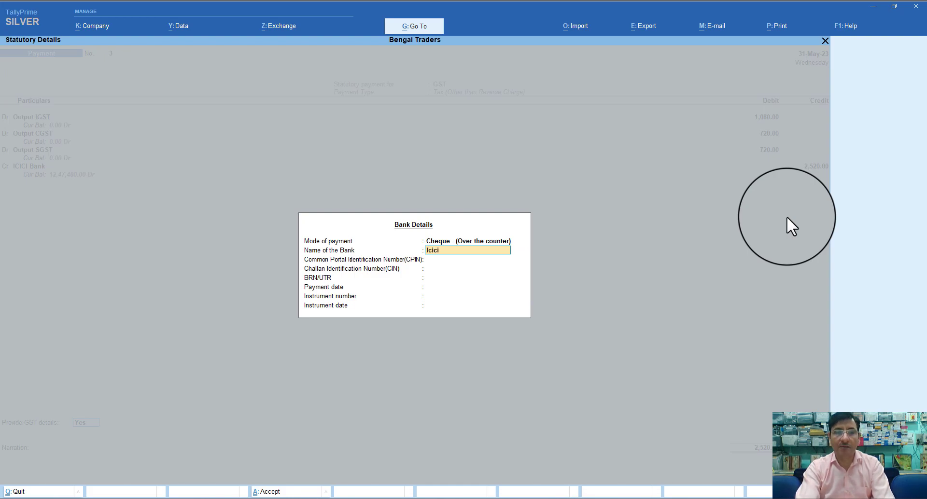
text( bank)
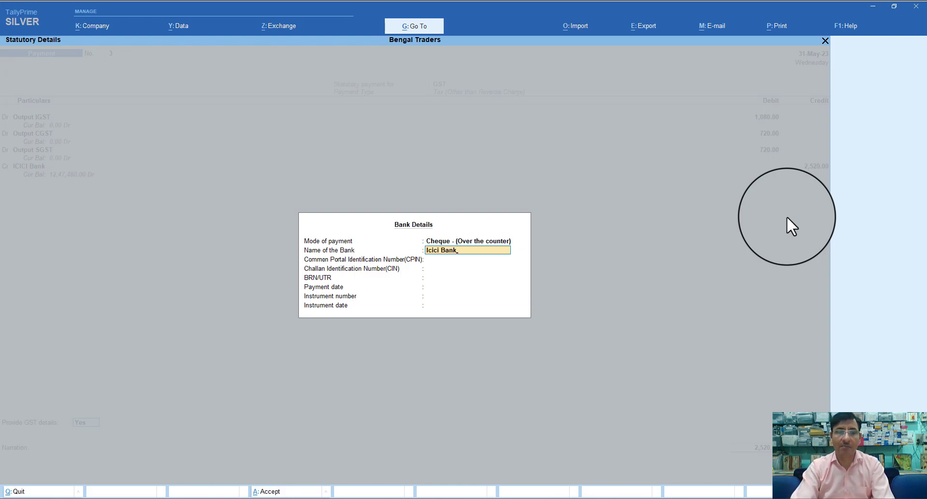
key(Return)
Enter payment date 31.5.23, then clear it and back out of the bank details
key(Return)
key(Return)
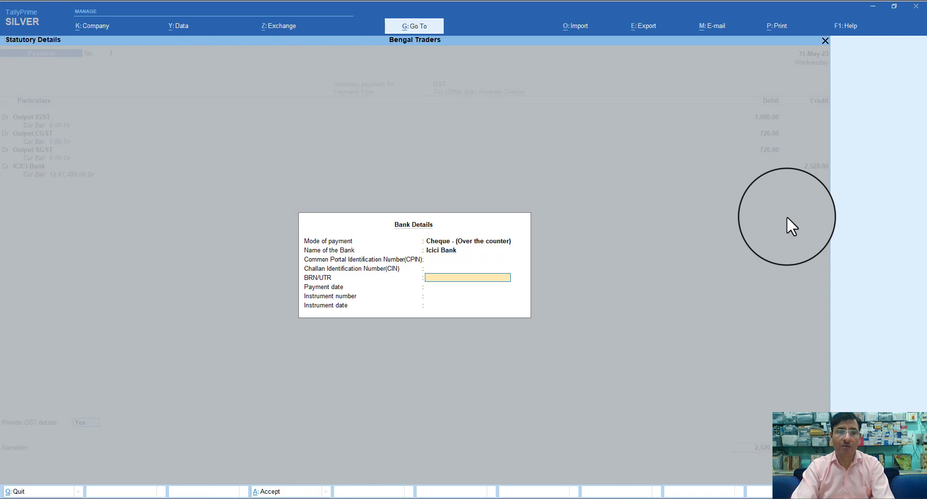
key(Return)
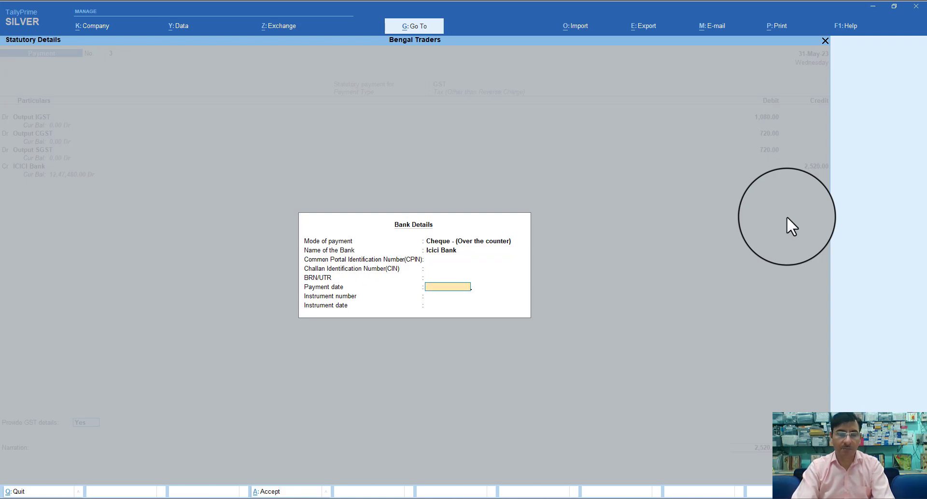
text(31.5.)
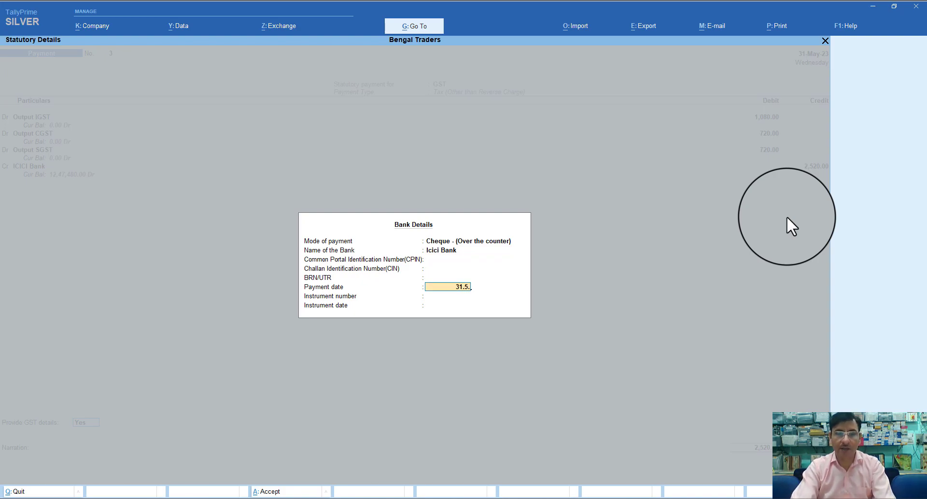
text(23)
key(BackSpace)
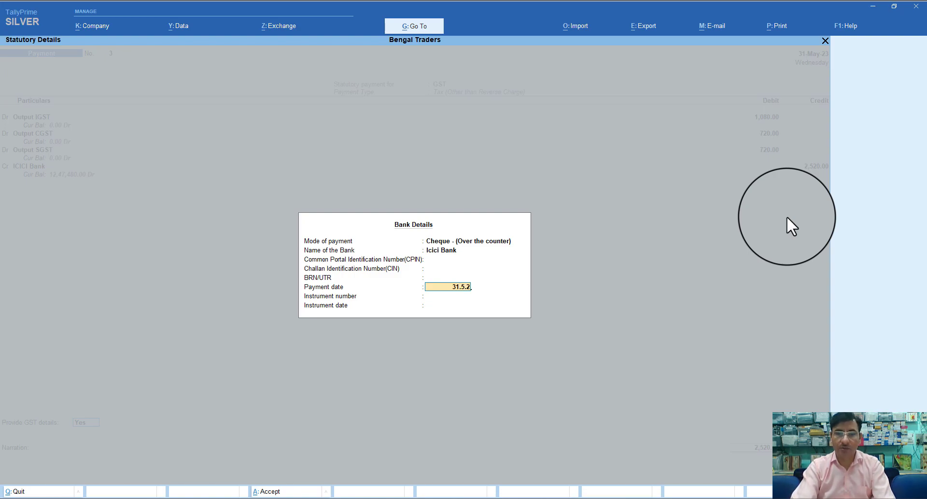
key(BackSpace)
key(BackSpace)
key(BackSpace)
key(BackSpace)
key(BackSpace)
key(BackSpace)
key(BackSpace)
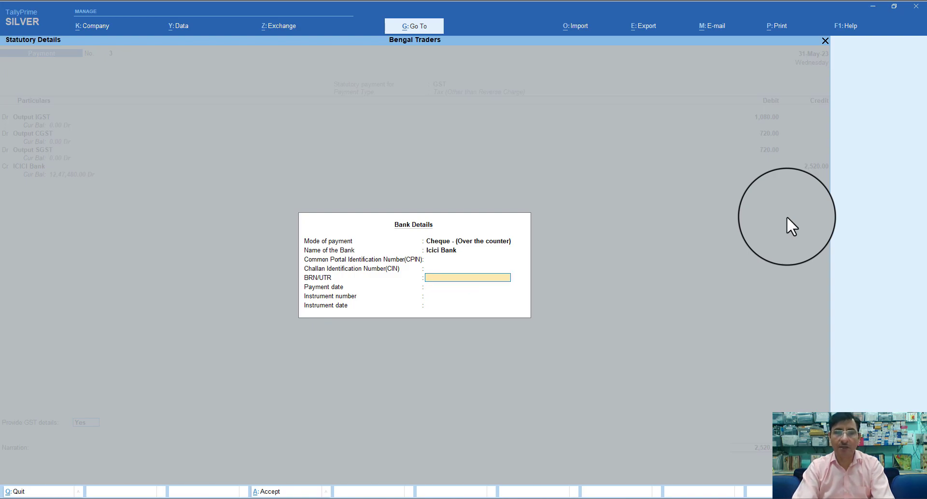
key(Escape)
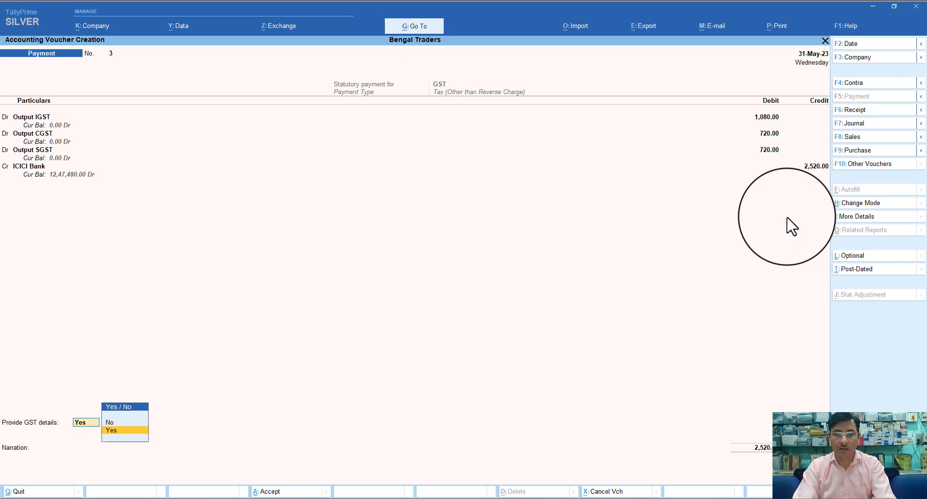
Change the voucher date to 5-Jun-23
key(F2)
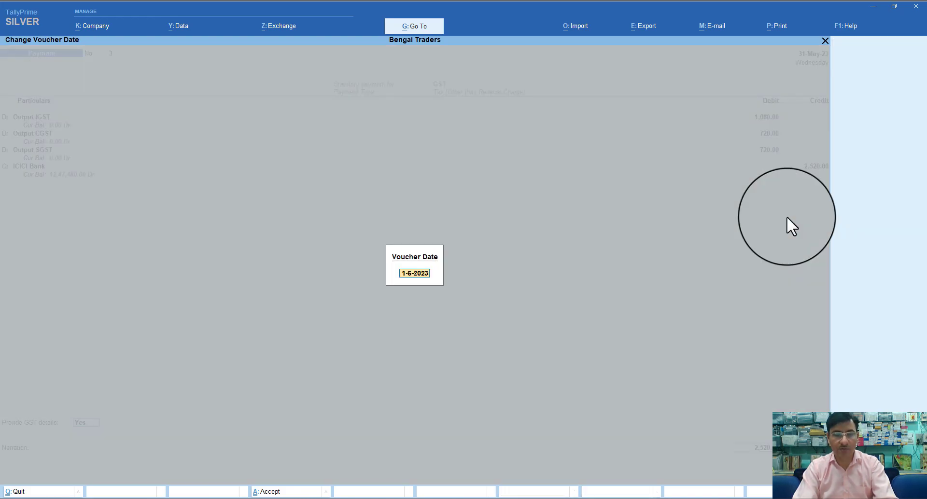
text(5)
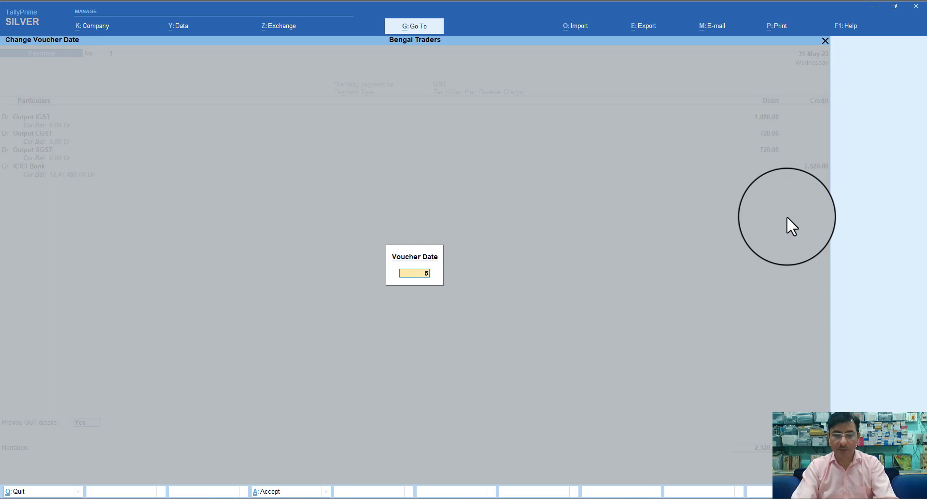
text(.)
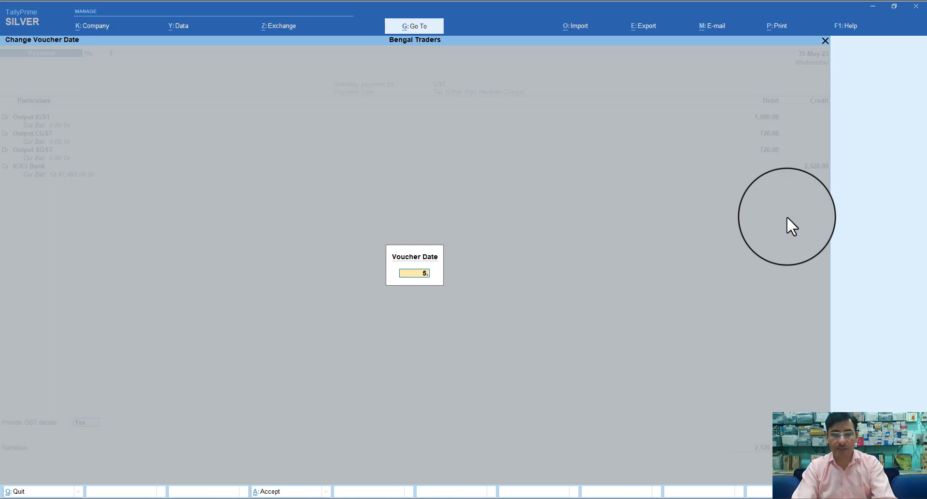
text(6)
key(Return)
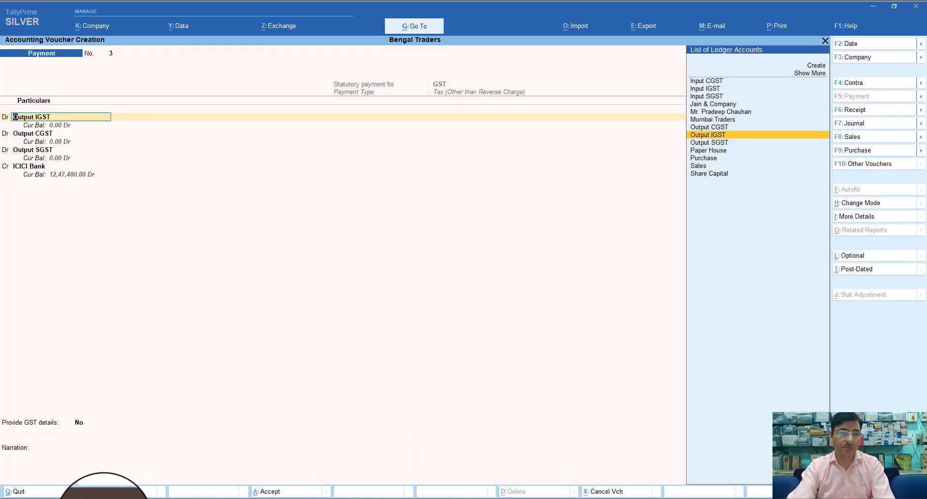
Complete the GST bank details with Cheque mode and payment date 5-Jun-23
click(78, 423)
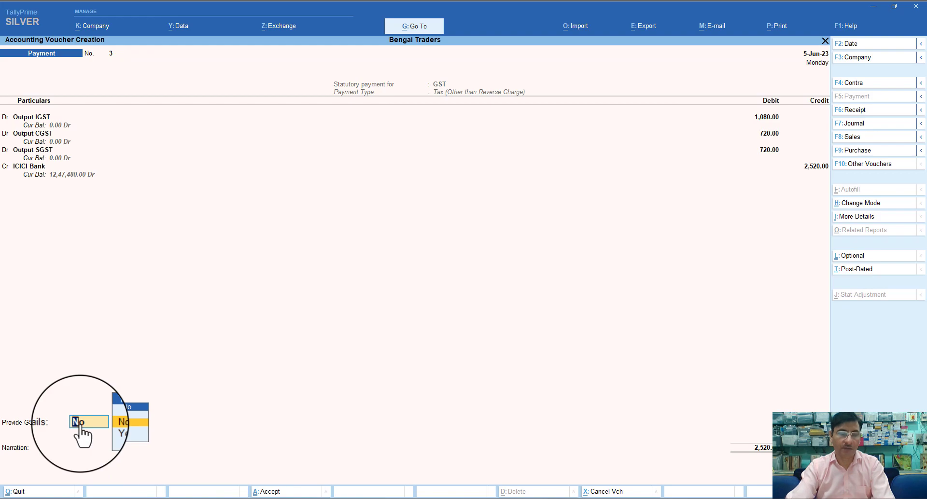
key(y)
key(Return)
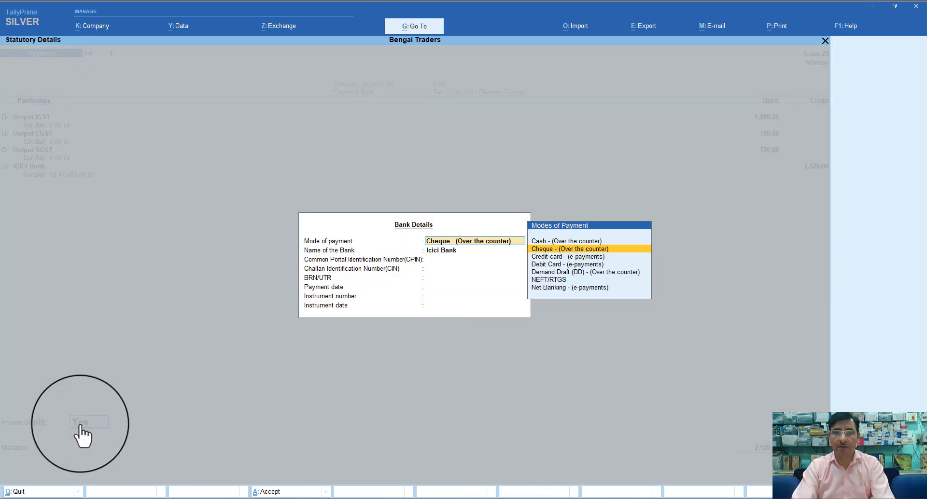
key(Return)
key(Return)
key(Return)
key(Return)
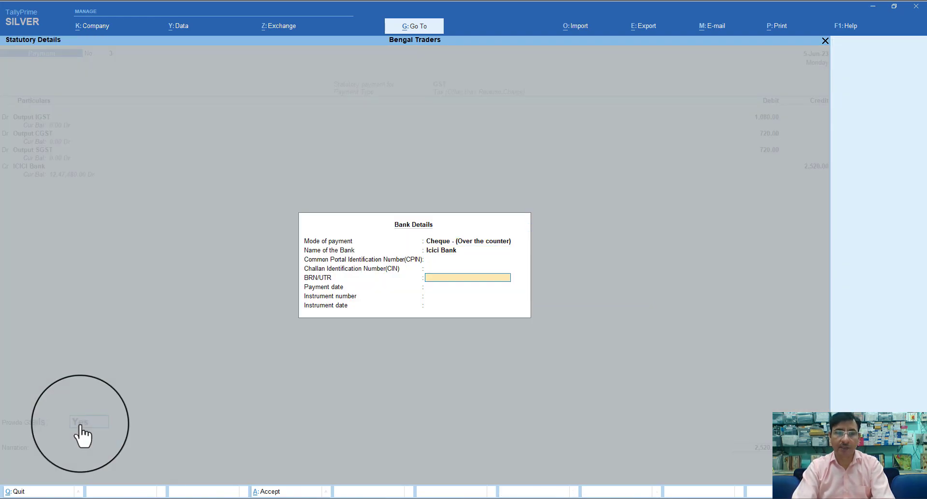
key(Return)
text(5.)
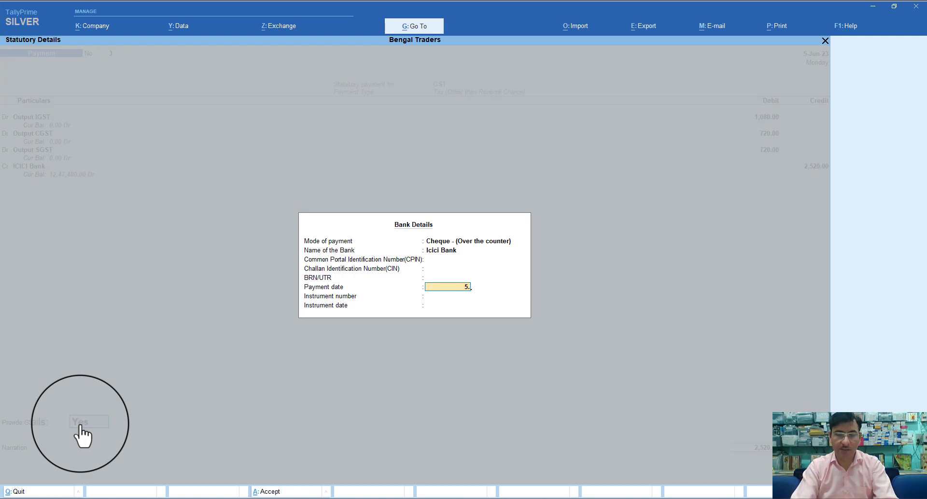
text(-6)
key(Return)
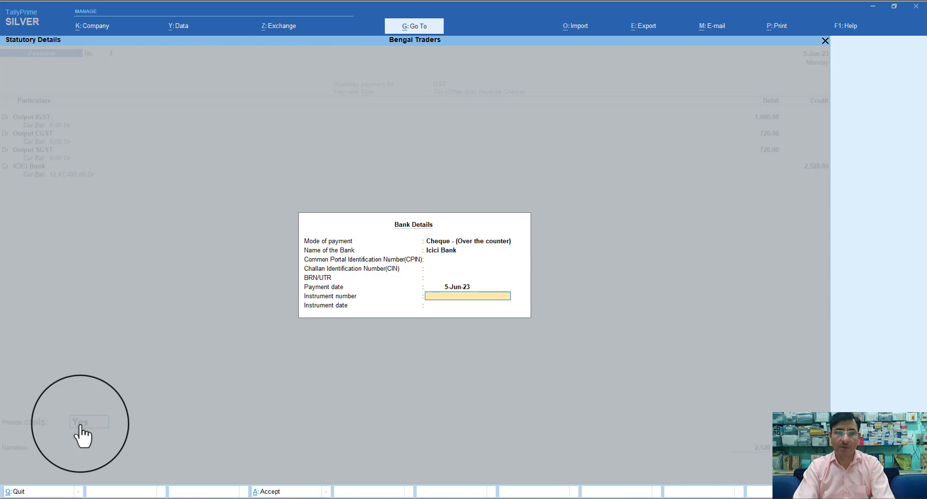
key(Return)
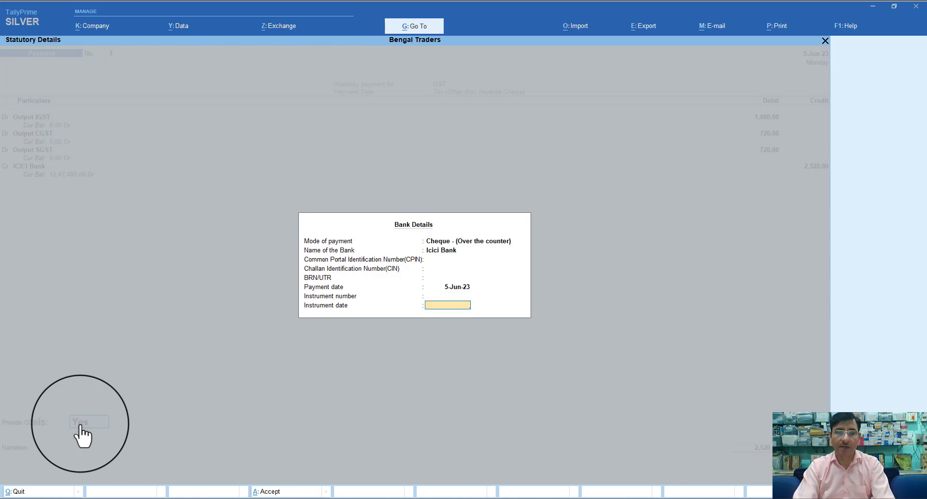
key(Return)
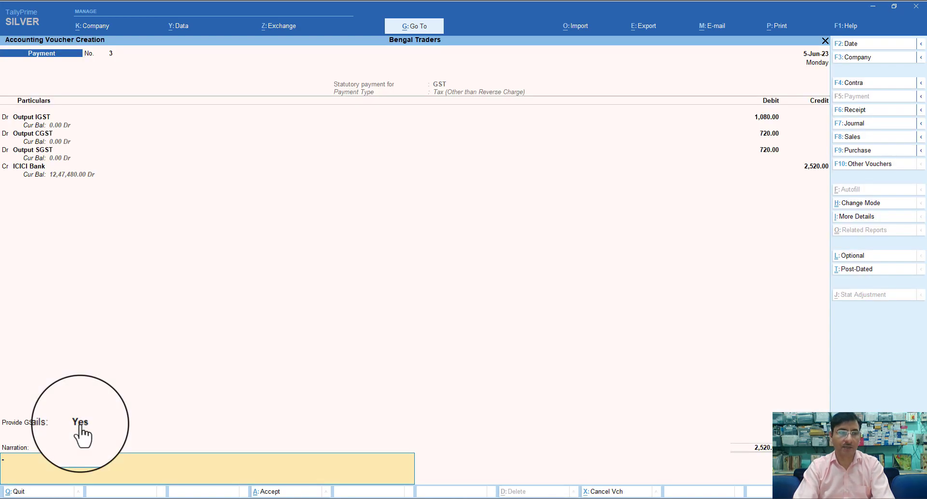
Enter the narration 'Being tax paid' and save the payment voucher
text(Being)
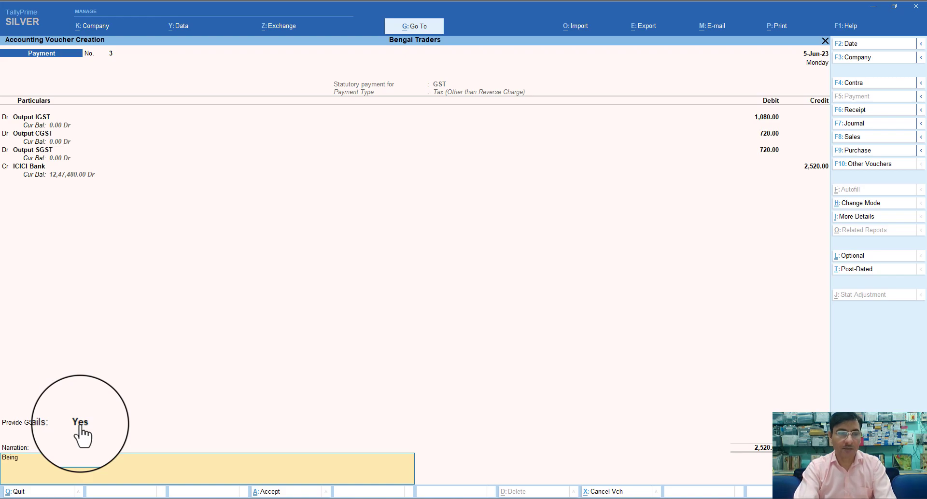
text( tax paid)
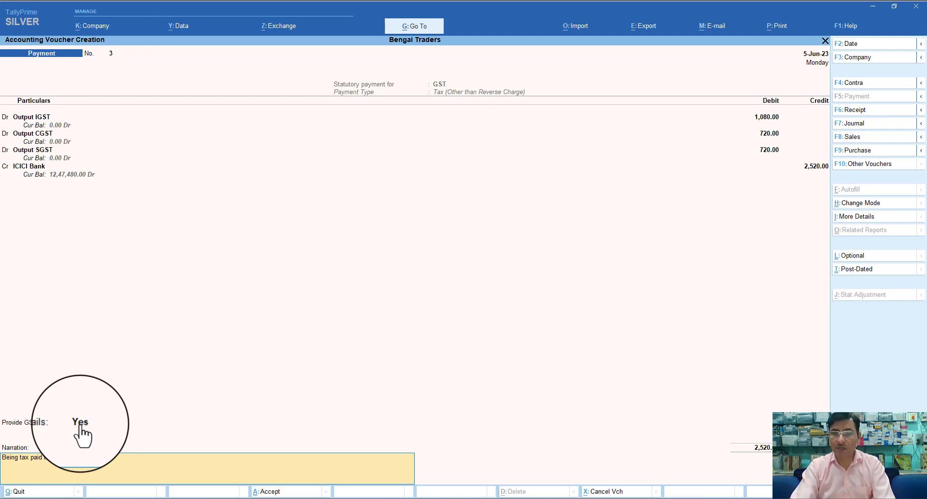
key(Return)
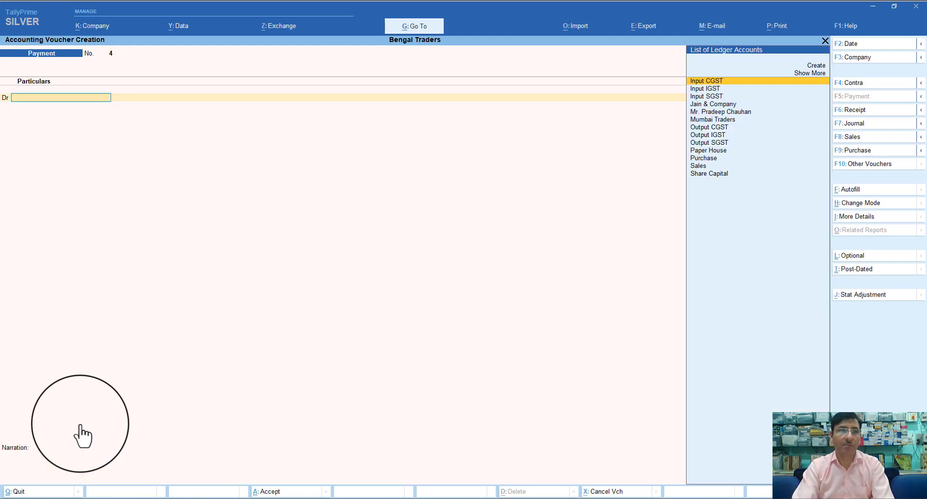
Quit voucher entry and open the Balance Sheet from Gateway of Tally
key(Escape)
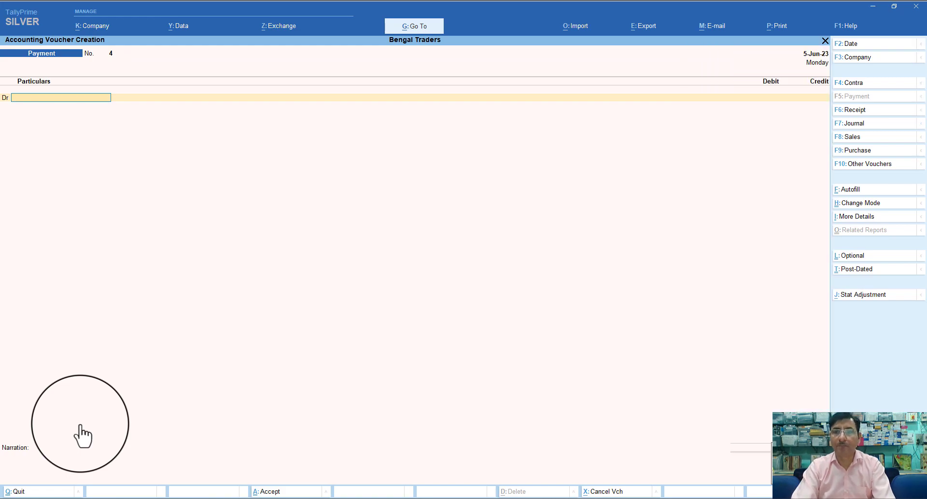
key(Return)
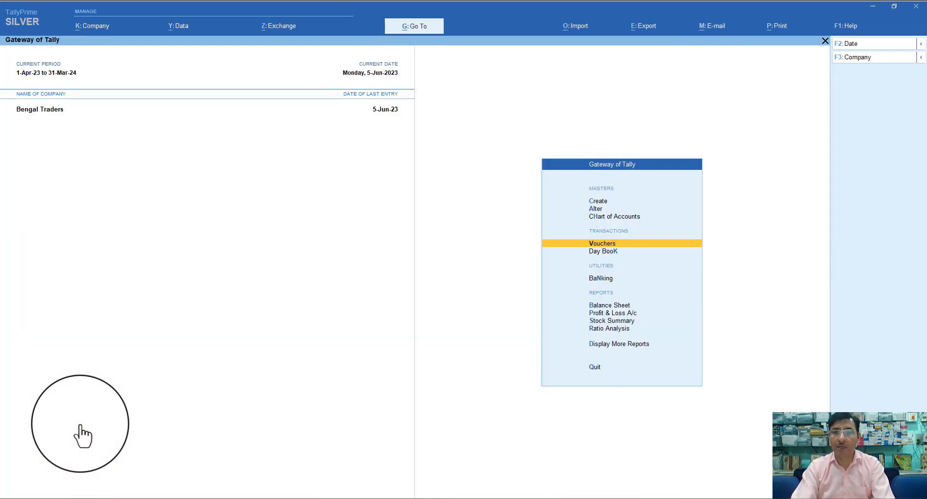
key(Down)
key(Down)
key(Down)
key(Down)
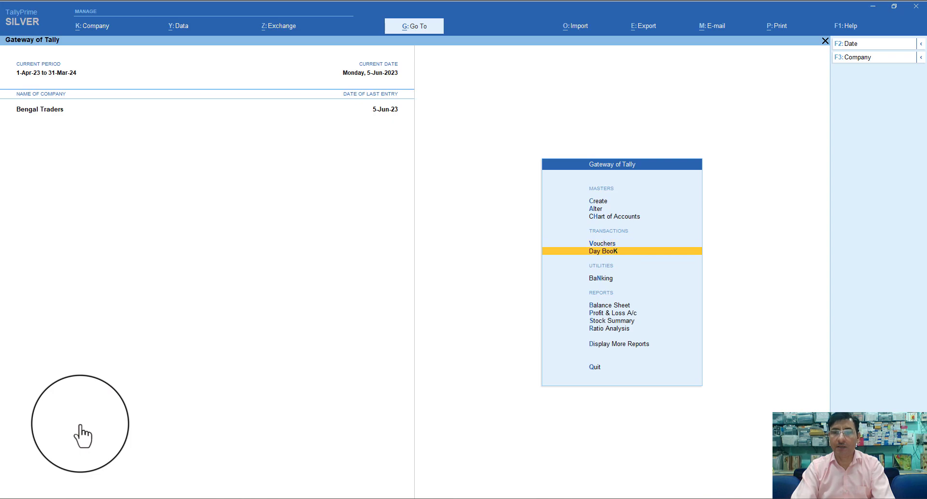
key(Up)
key(Return)
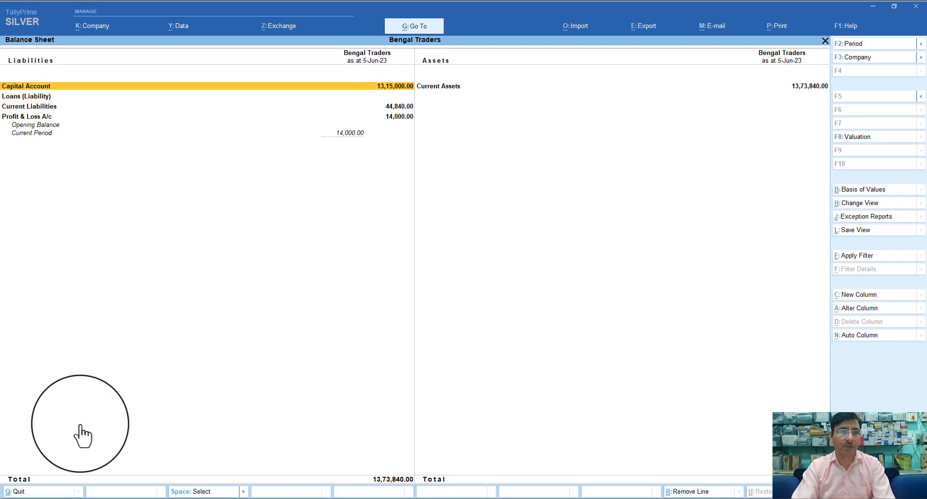
Expand the Balance Sheet and check that Duties & Taxes has no balance
key(alt+F5)
key(Down)
key(Down)
key(Down)
key(Down)
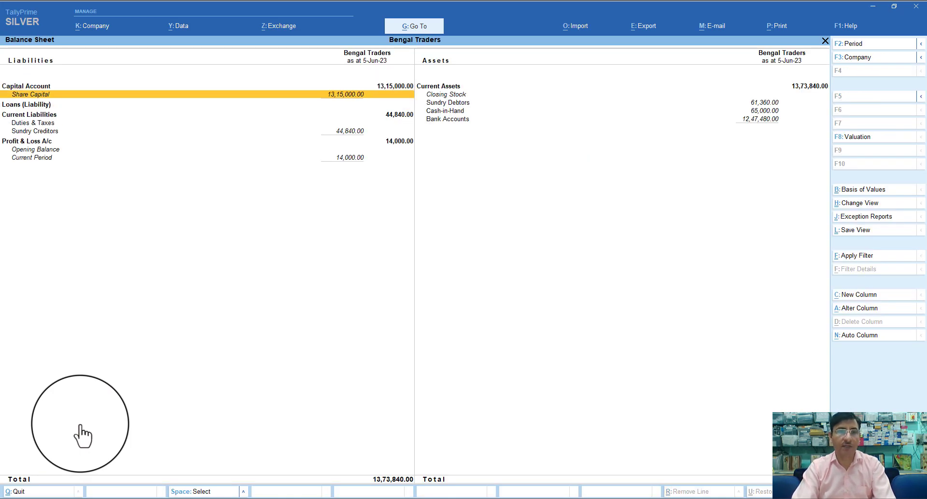
key(Return)
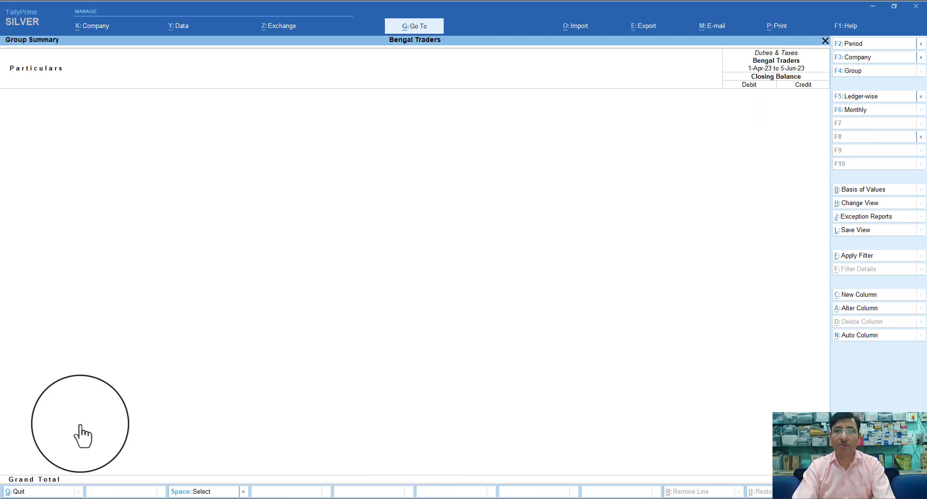
key(Escape)
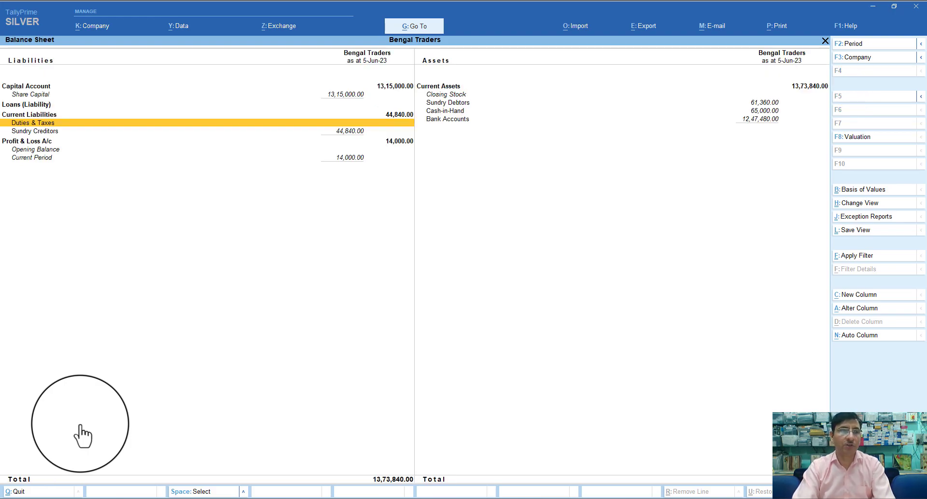